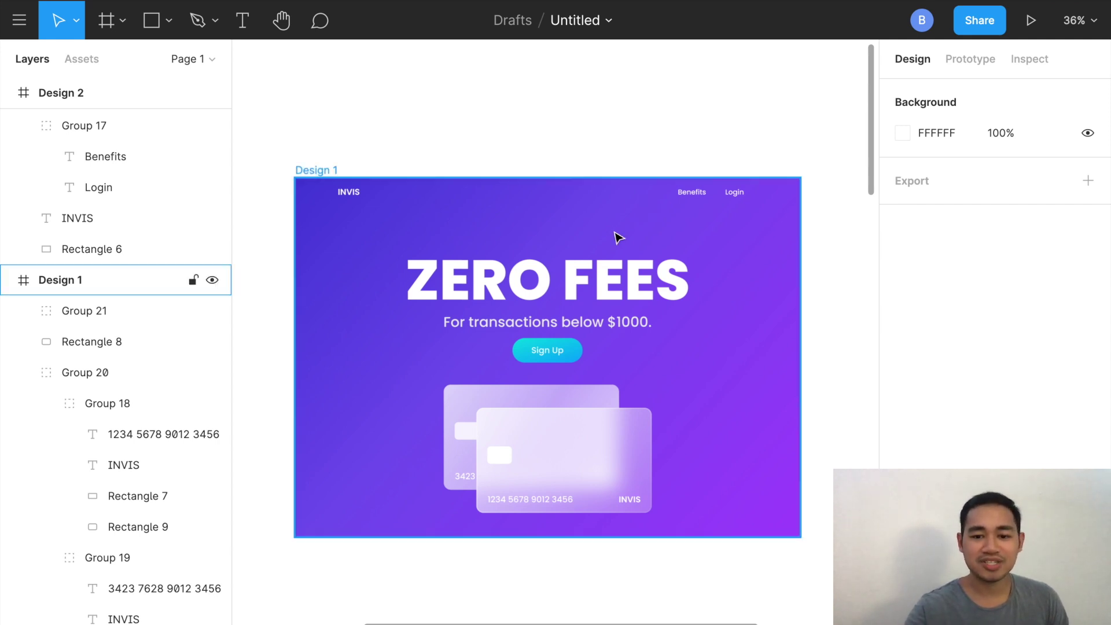
# Pan across the canvas to review the ZERO FEES variants, Designs 2–9, in every colourway.
pyautogui.scroll(-3, 528, 286)
pyautogui.scroll(-2, 528, 289)
pyautogui.scroll(-3, 528, 288)
pyautogui.hscroll(-2, 528, 289)
pyautogui.hscroll(-1, 528, 289)
pyautogui.scroll(-1, 526, 290)
pyautogui.scroll(-1, 518, 307)
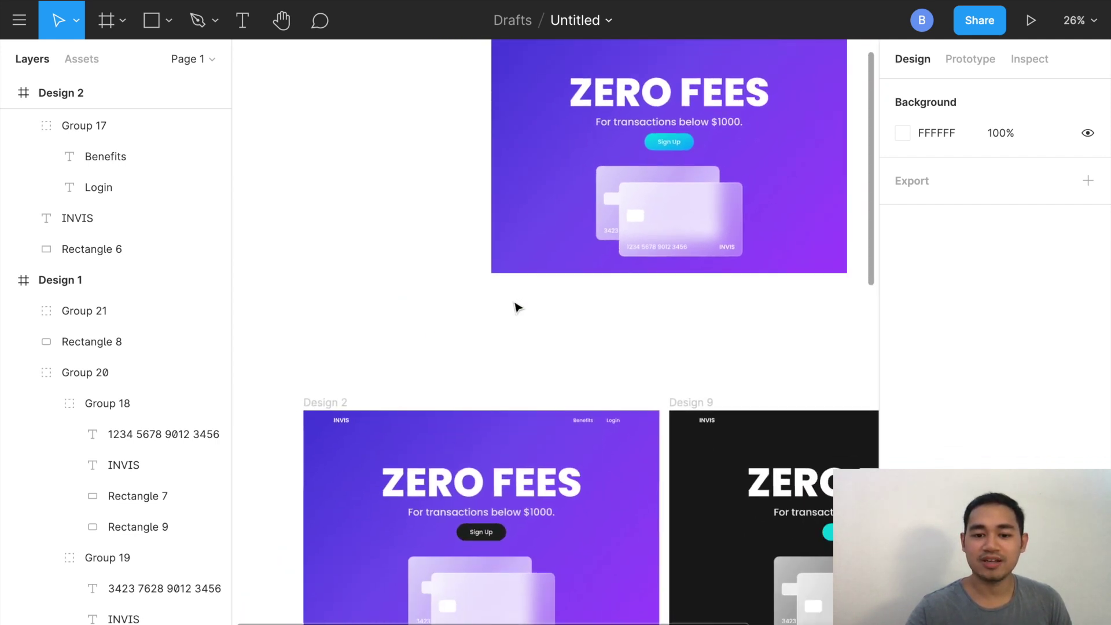
pyautogui.scroll(-2, 518, 307)
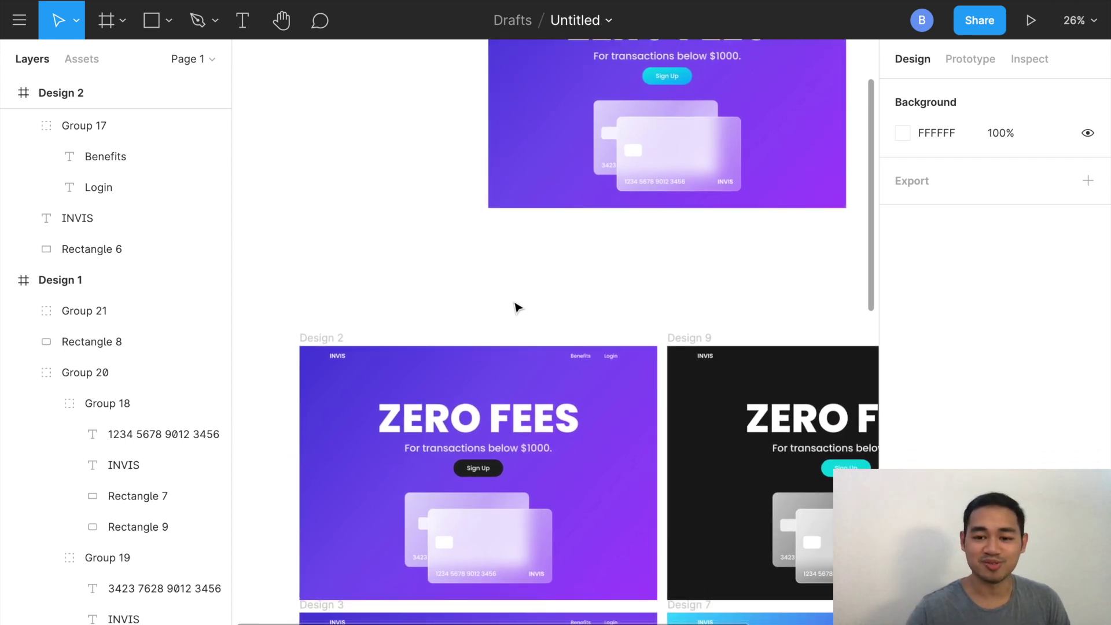
pyautogui.scroll(-1, 518, 307)
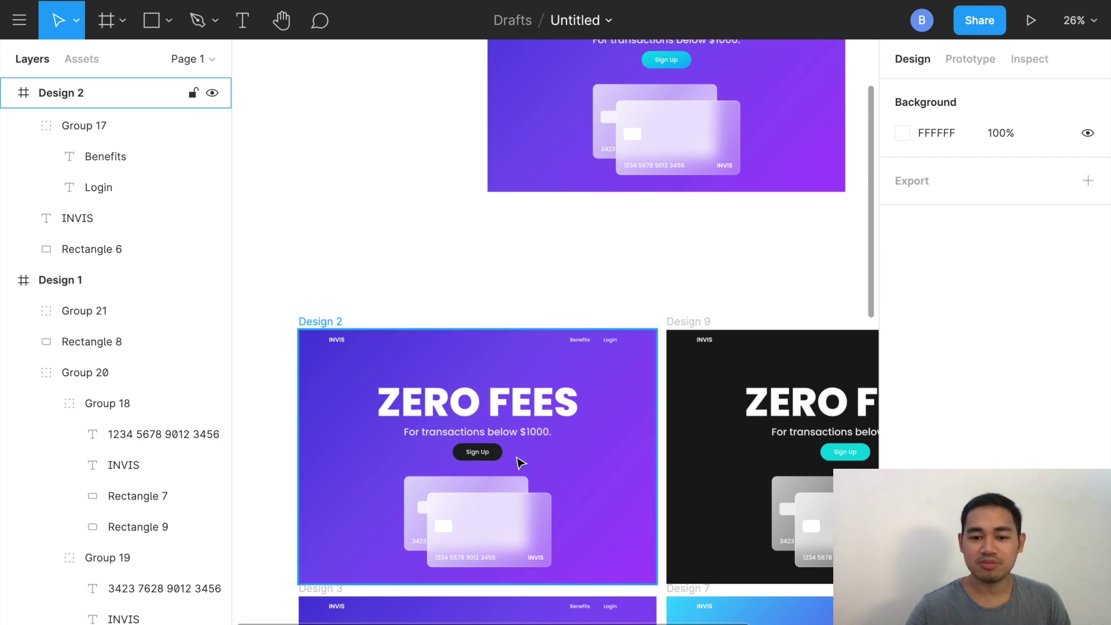
pyautogui.hscroll(5, 519, 462)
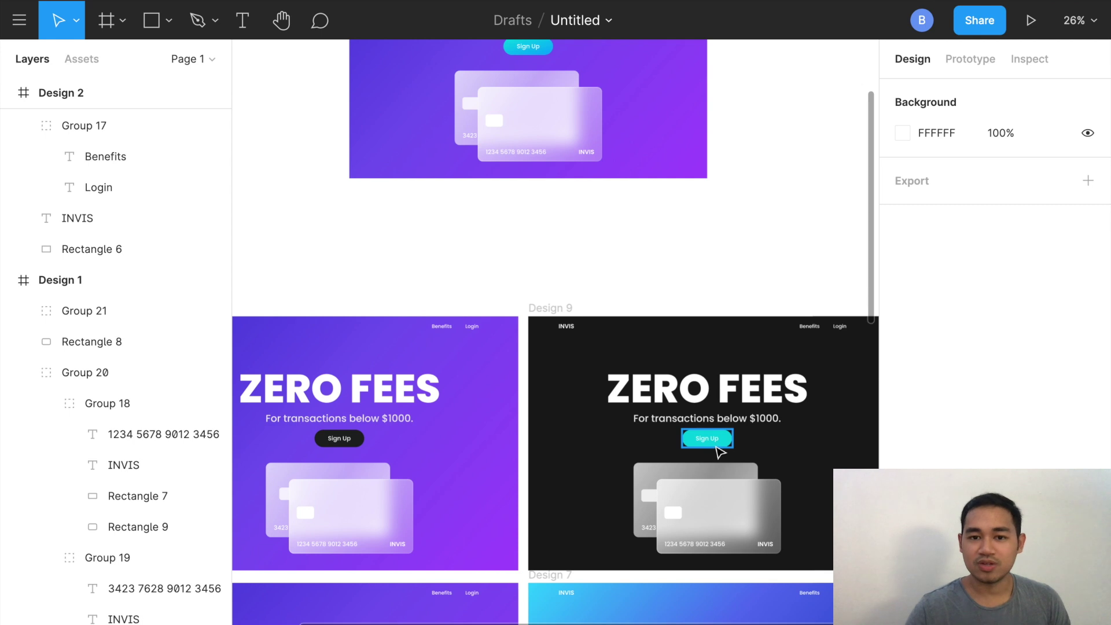
pyautogui.hscroll(-1, 524, 506)
pyautogui.scroll(-1, 524, 506)
pyautogui.scroll(-5, 527, 507)
pyautogui.hscroll(-3, 527, 507)
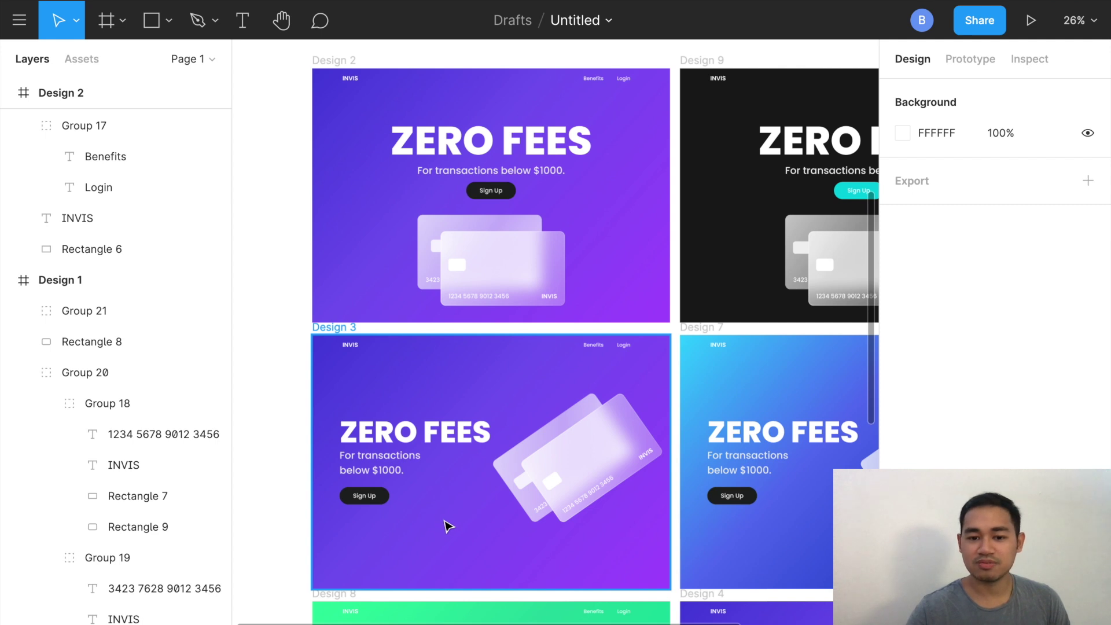
pyautogui.scroll(-3, 449, 525)
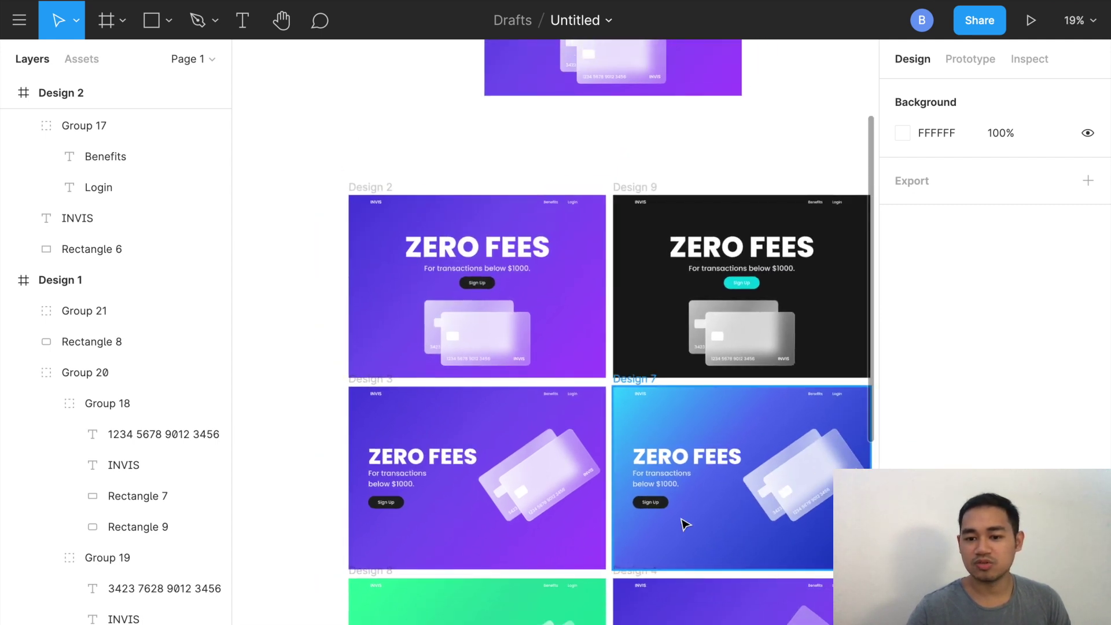
pyautogui.scroll(-1, 685, 524)
pyautogui.hscroll(1, 685, 524)
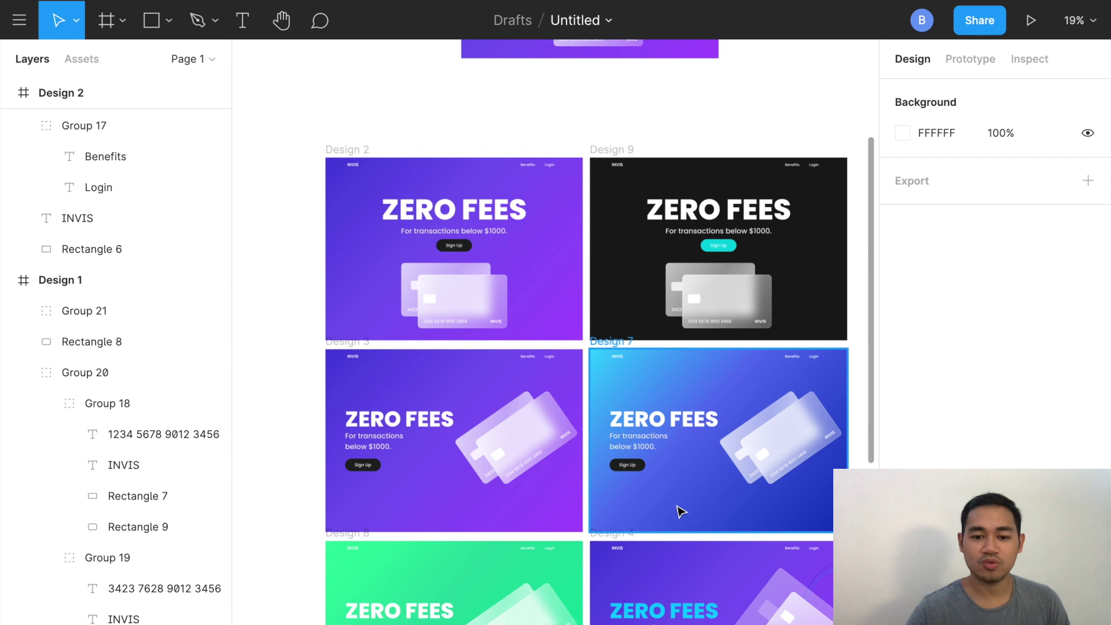
pyautogui.scroll(-2, 496, 503)
pyautogui.scroll(-1, 508, 504)
pyautogui.scroll(-1, 496, 483)
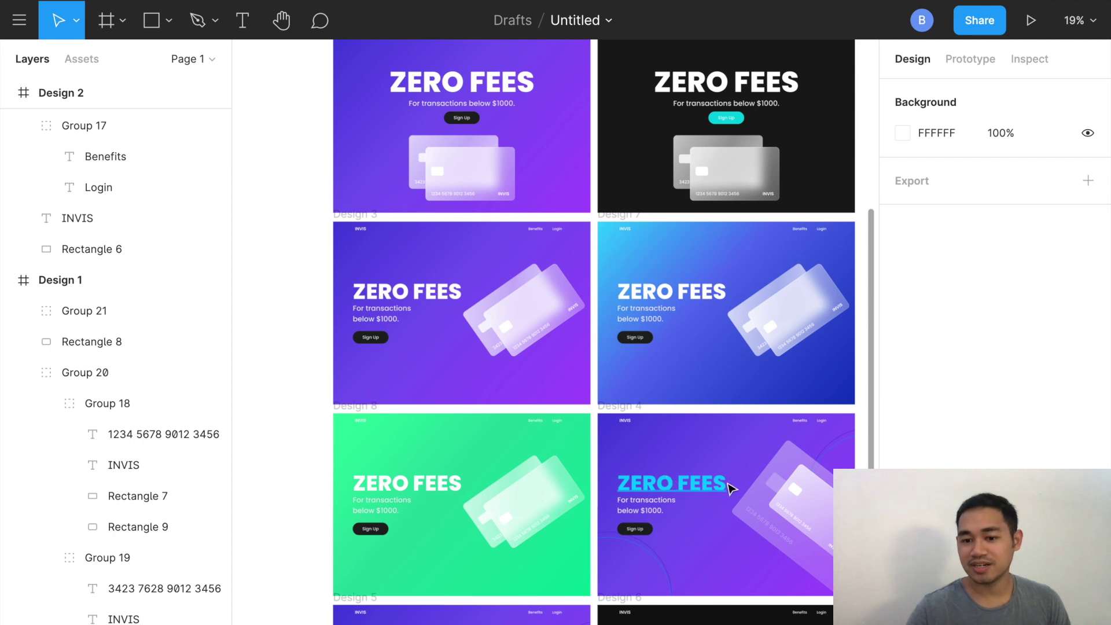
pyautogui.scroll(5, 781, 498)
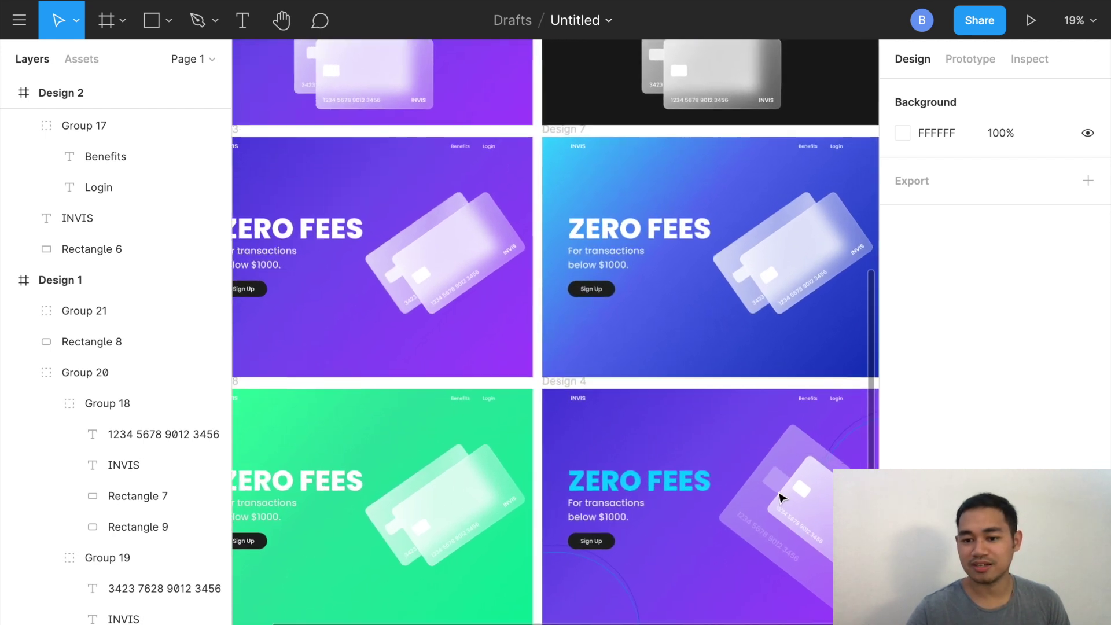
pyautogui.scroll(3, 781, 498)
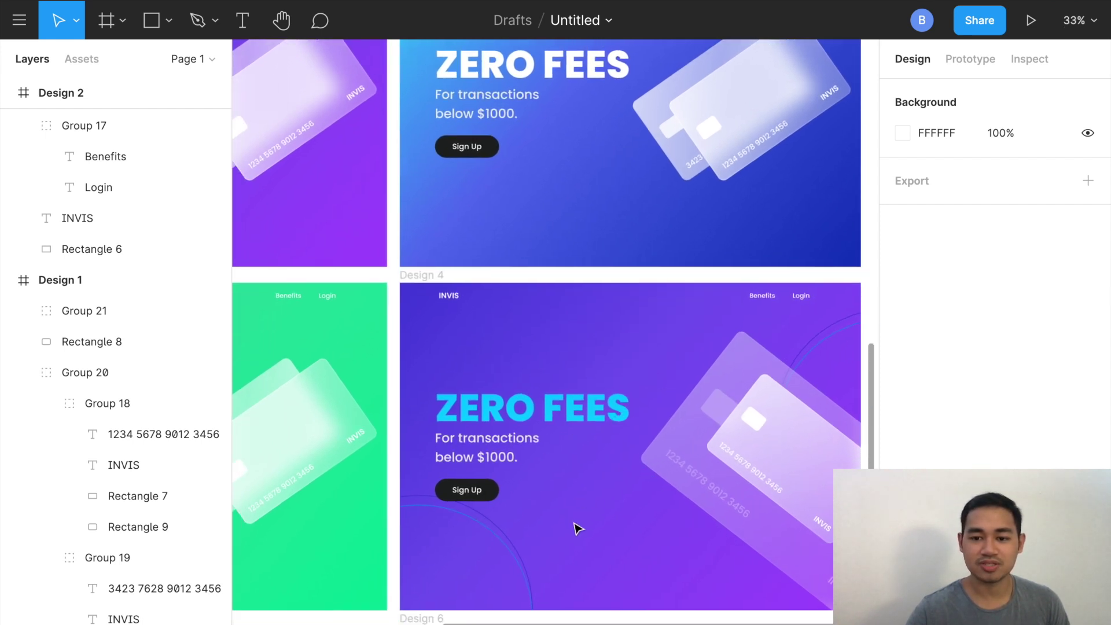
pyautogui.scroll(-4, 577, 529)
pyautogui.scroll(-5, 578, 529)
pyautogui.hscroll(-2, 578, 529)
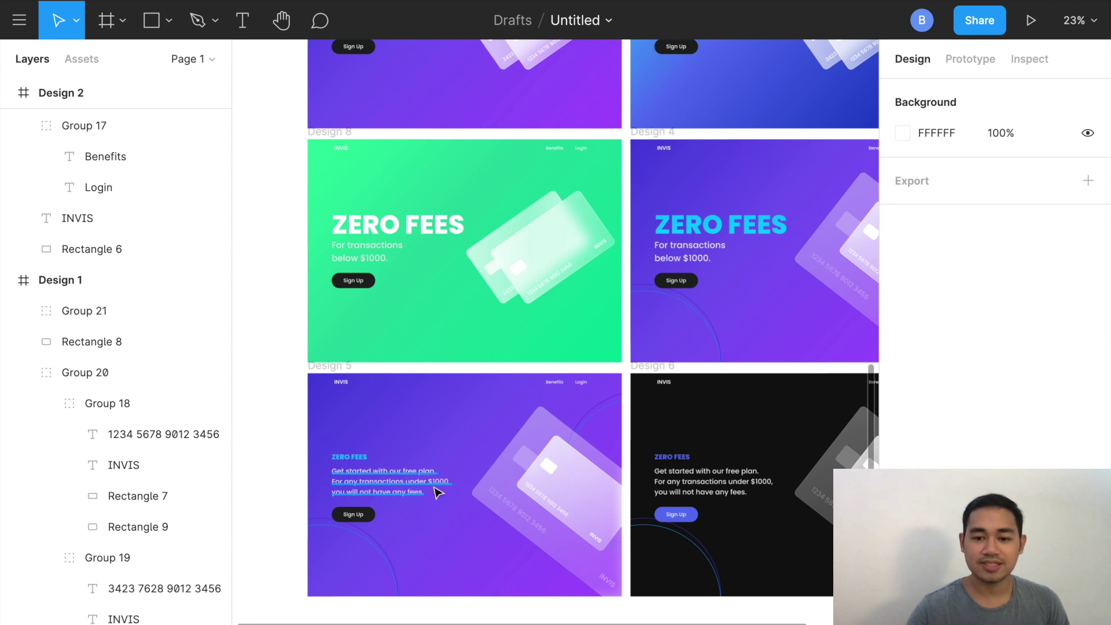
pyautogui.hscroll(6, 438, 492)
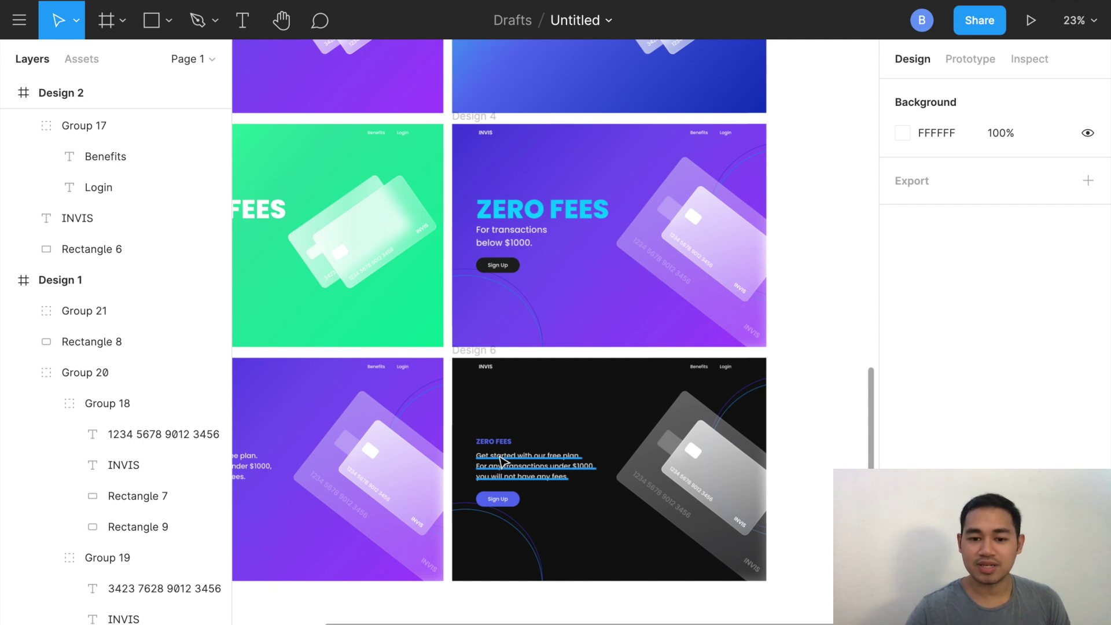
pyautogui.scroll(2, 615, 466)
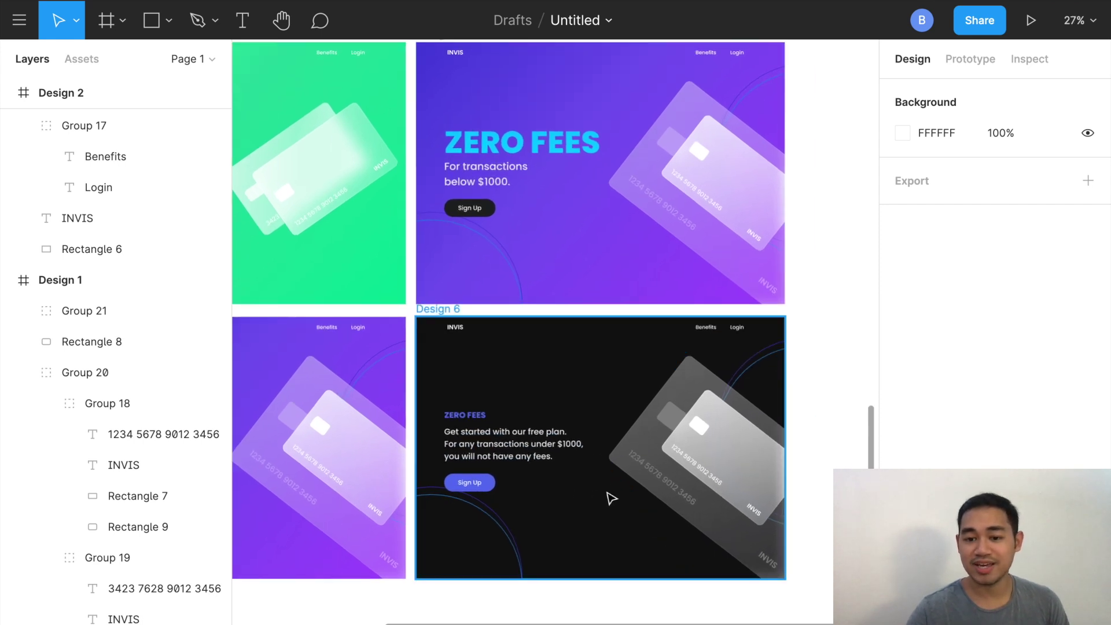
pyautogui.scroll(-5, 617, 498)
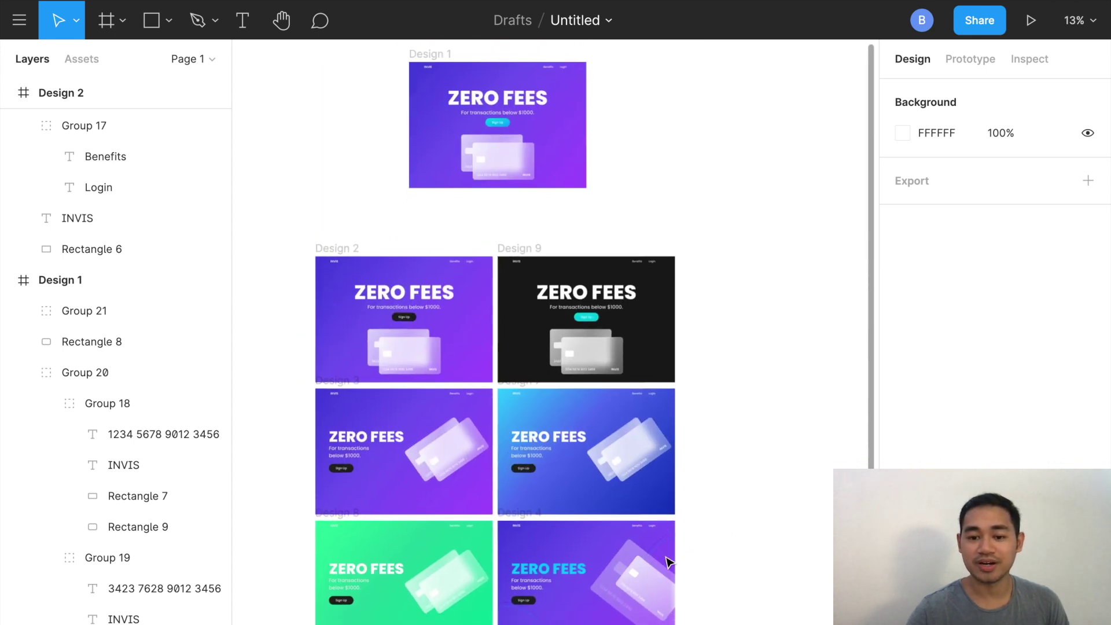
pyautogui.scroll(-5, 666, 561)
pyautogui.scroll(-1, 655, 553)
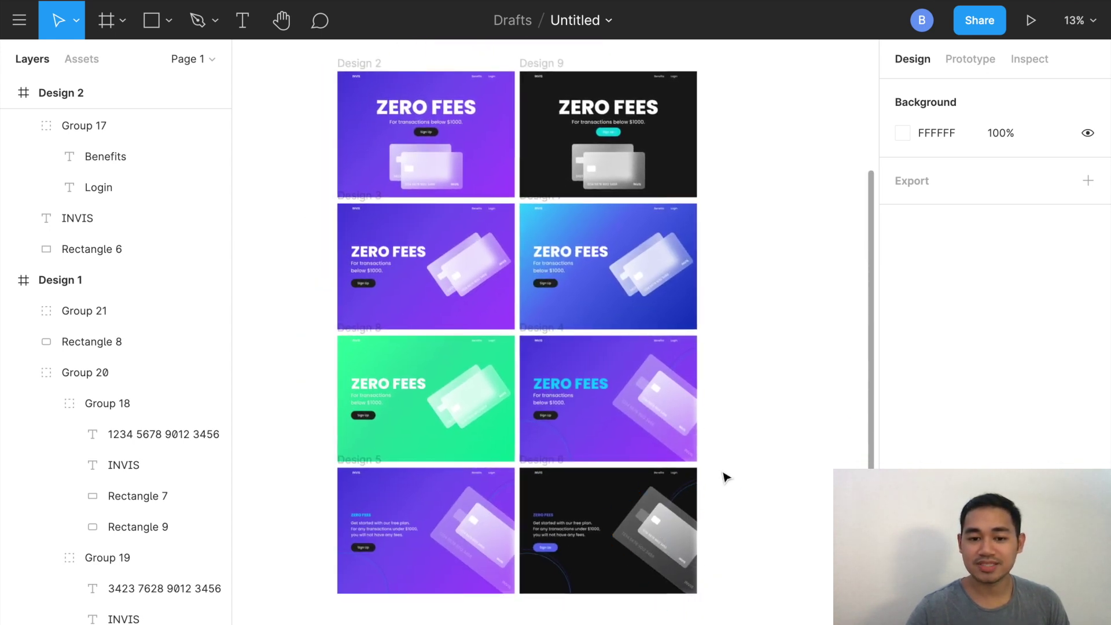
pyautogui.scroll(1, 755, 389)
pyautogui.scroll(3, 755, 389)
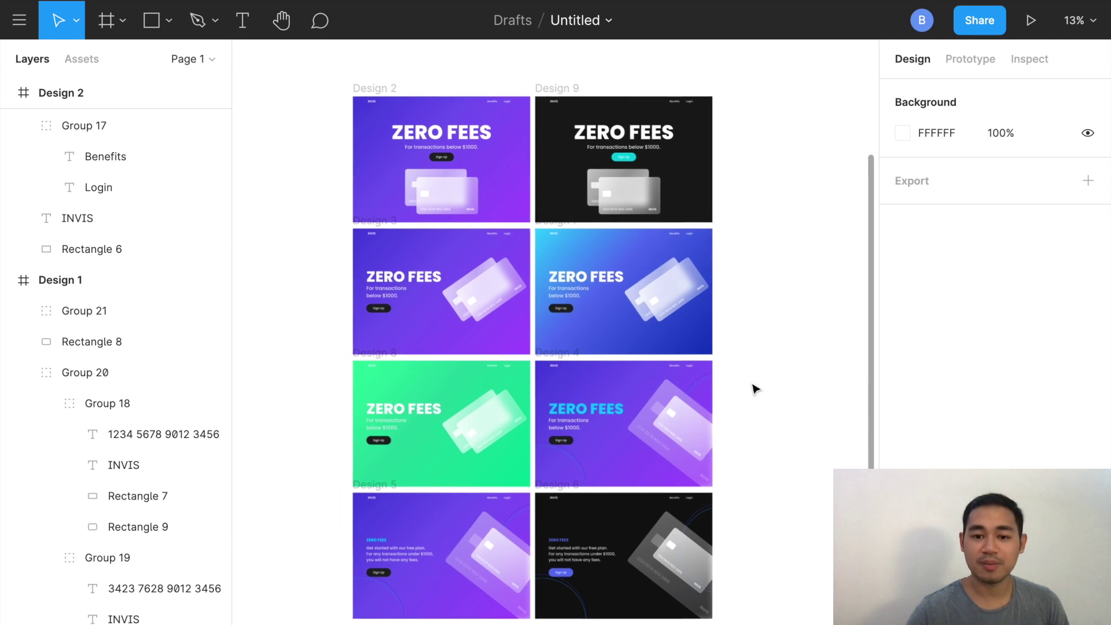
pyautogui.scroll(4, 755, 389)
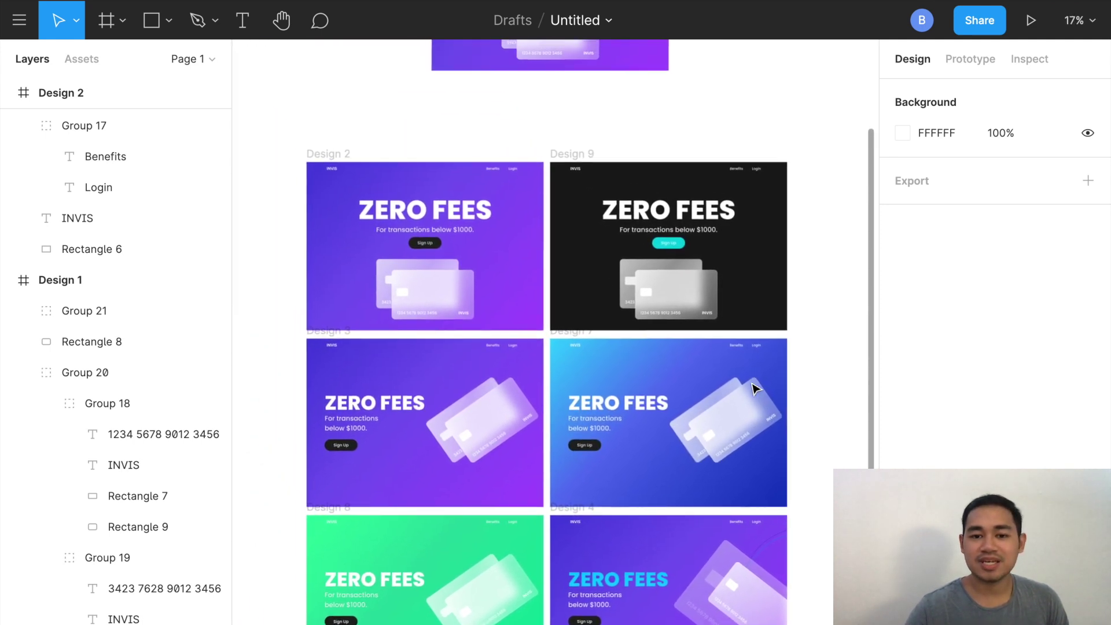
# Select the Design 2 landing page and pan to empty canvas space for its Design 10 copy.
pyautogui.click(484, 331)
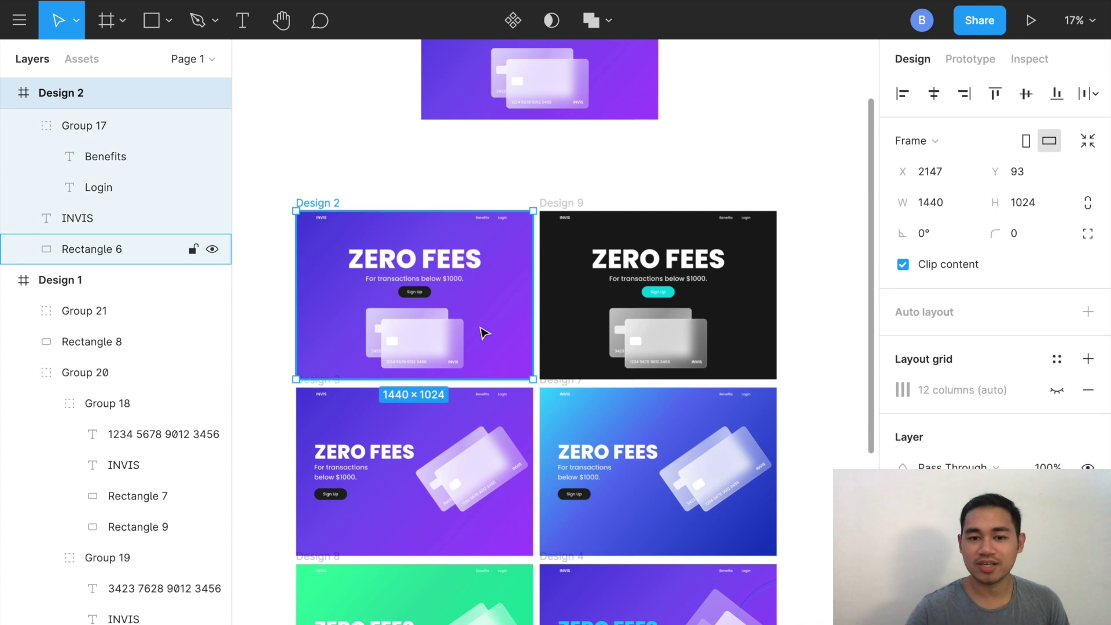
pyautogui.scroll(2, 484, 332)
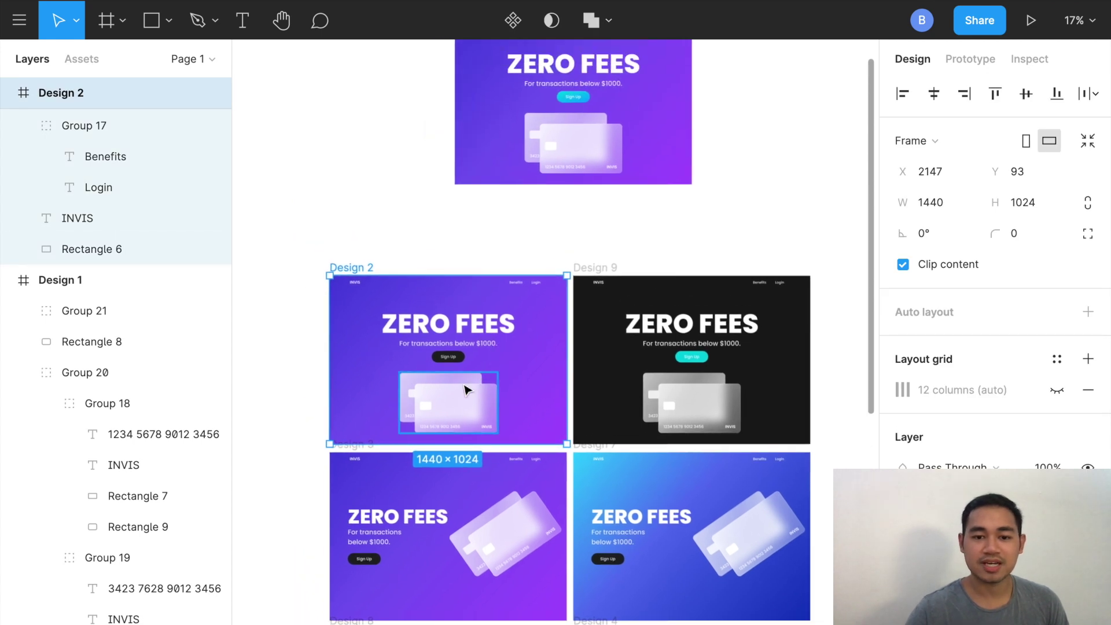
pyautogui.scroll(-5, 524, 400)
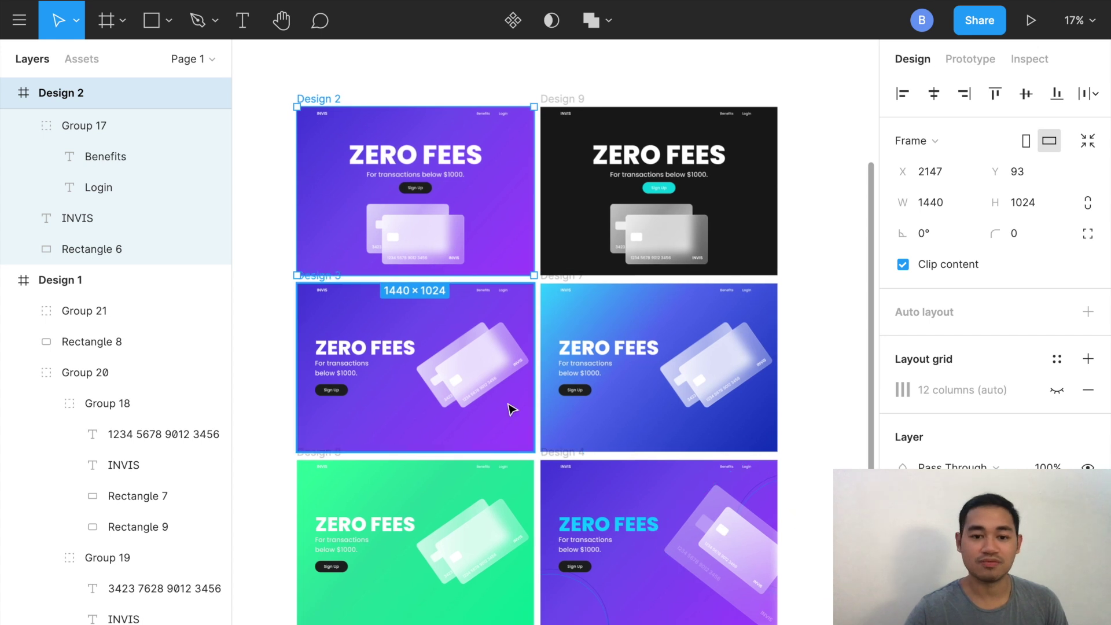
pyautogui.scroll(5, 509, 411)
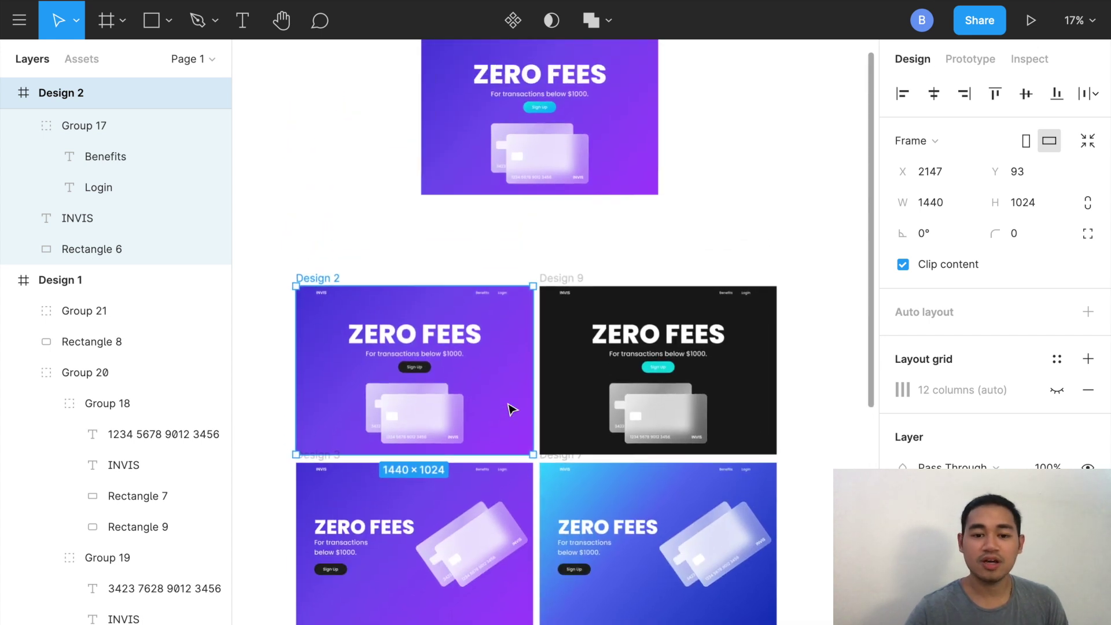
pyautogui.hscroll(12, 512, 410)
pyautogui.scroll(6, 512, 410)
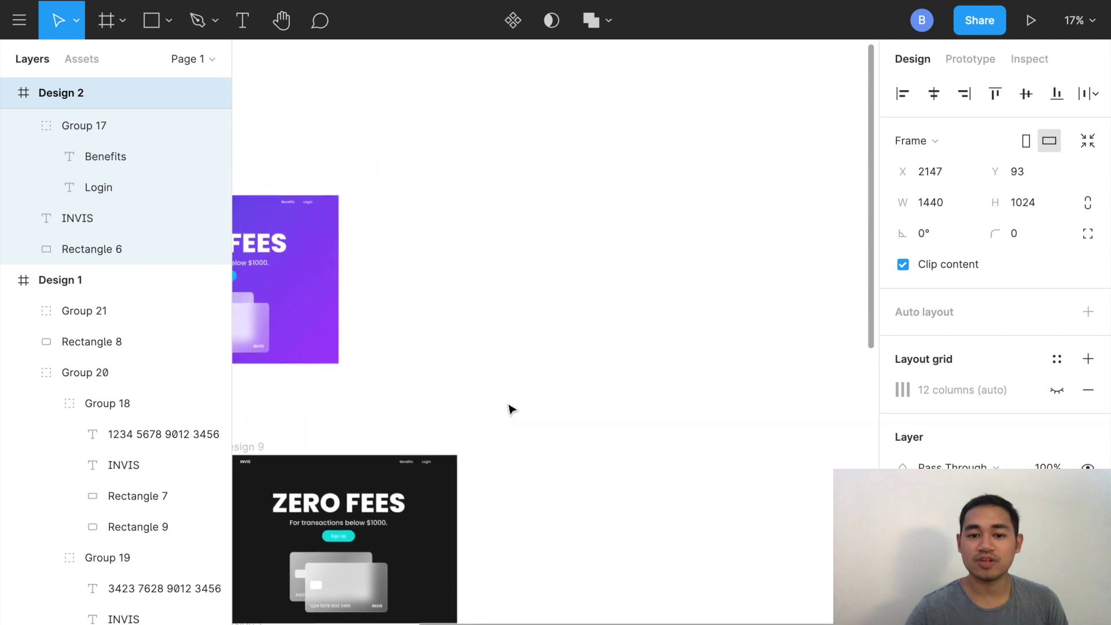
pyautogui.hscroll(3, 512, 410)
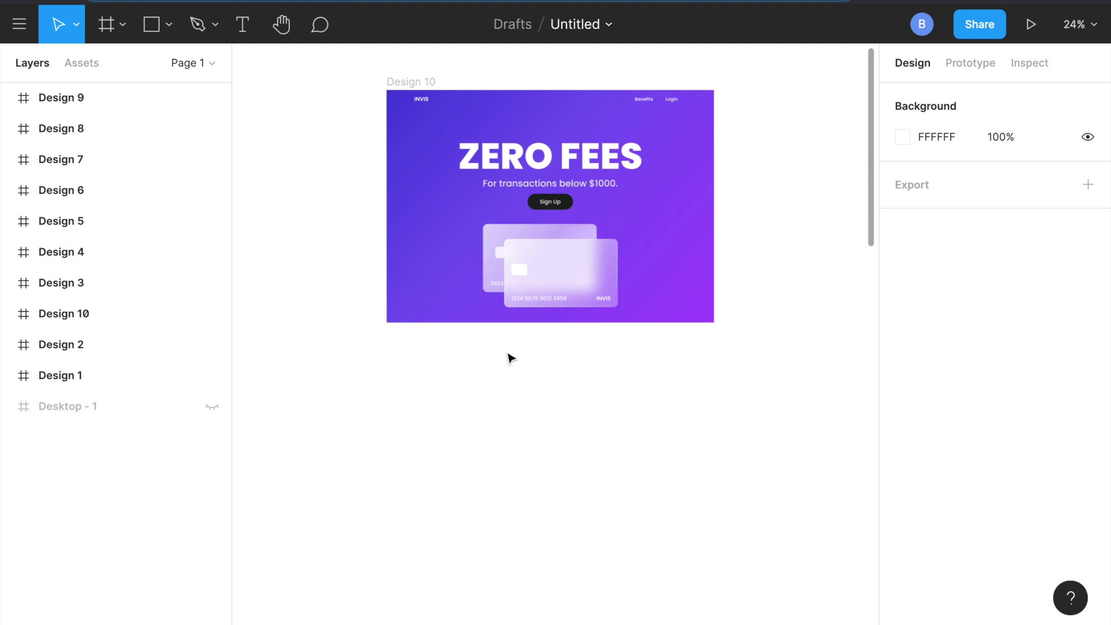
# Add a blank 1440×1024 Desktop - 2 frame and place it below Design 10.
pyautogui.hscroll(-2, 455, 403)
pyautogui.hscroll(1, 455, 404)
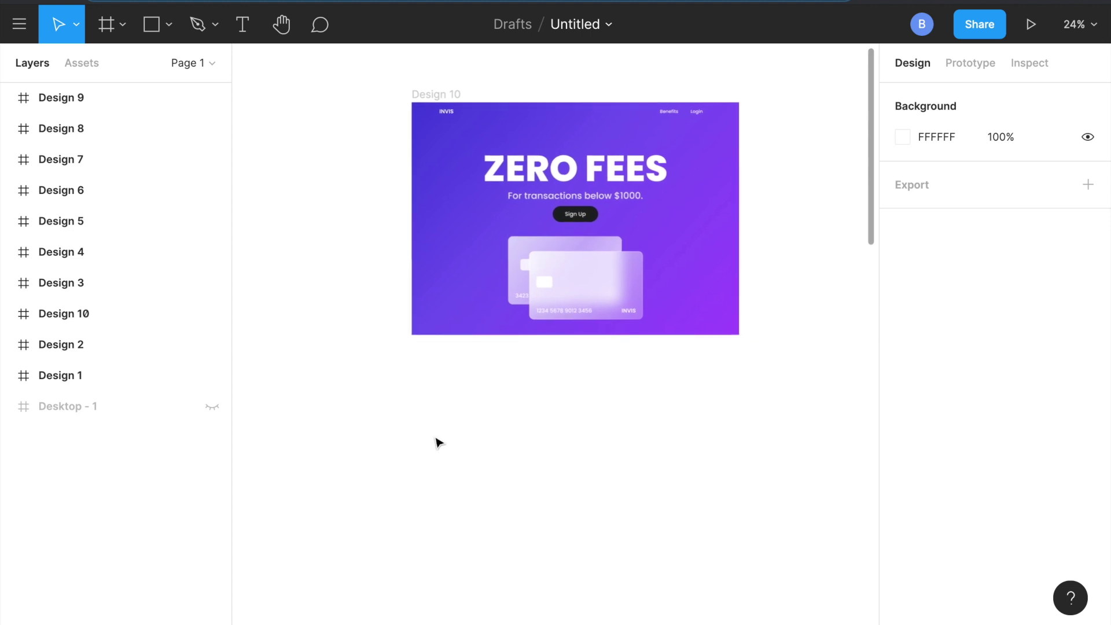
pyautogui.scroll(-2, 438, 443)
pyautogui.hscroll(1, 439, 443)
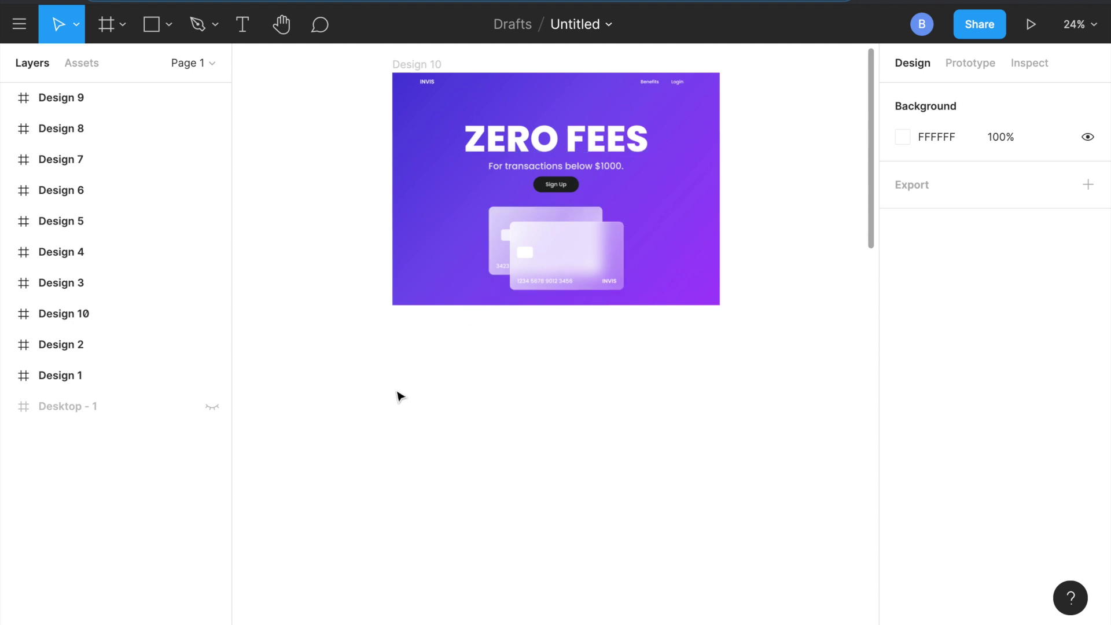
pyautogui.press('f')
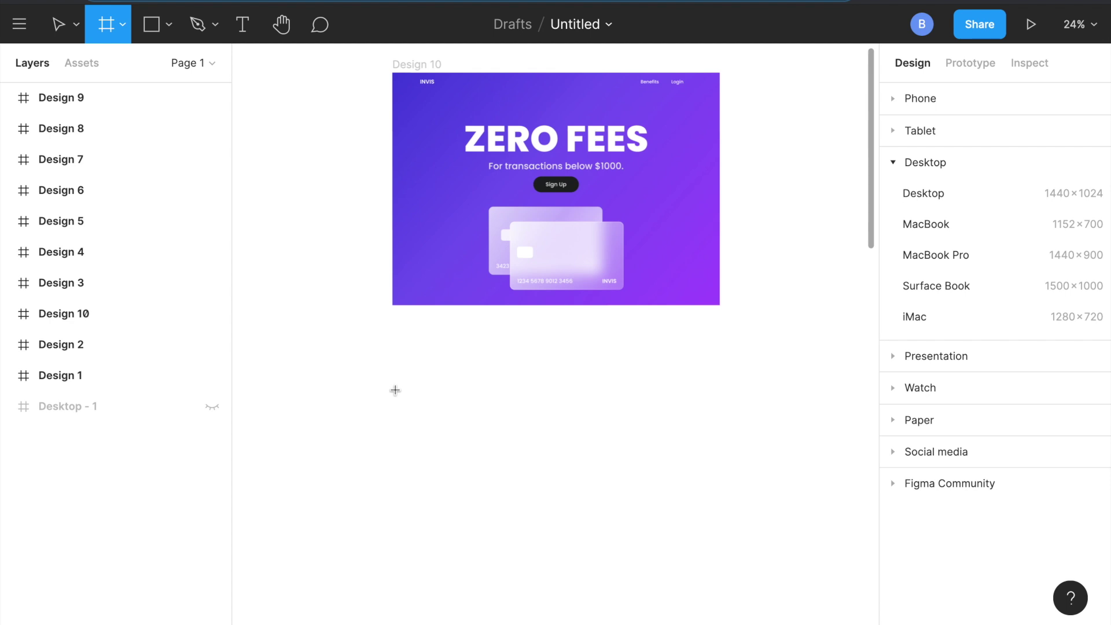
pyautogui.click(924, 192)
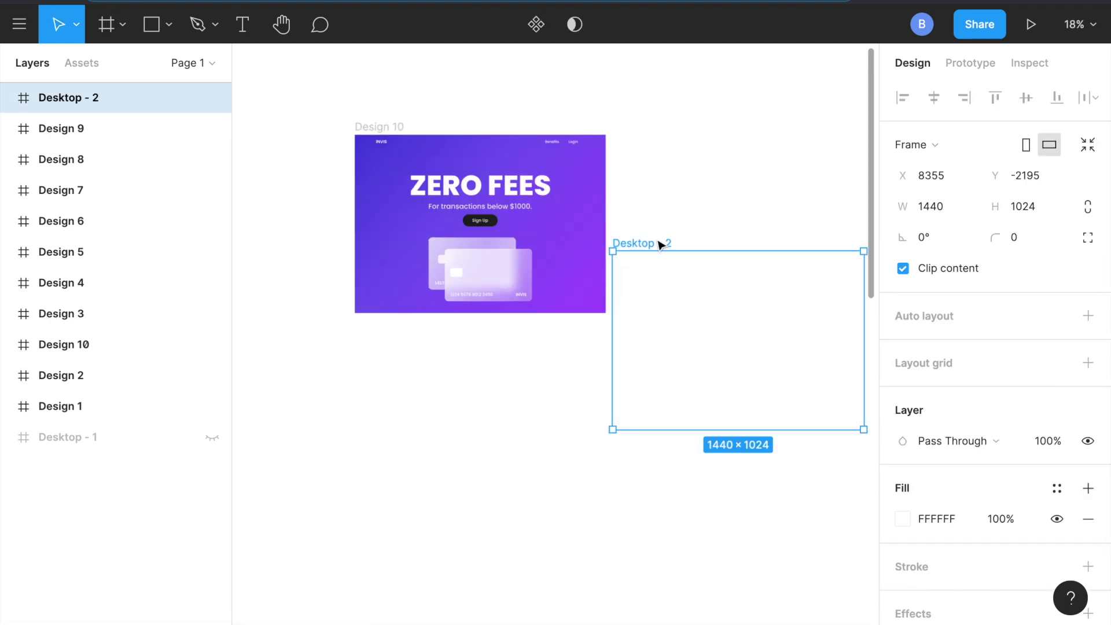
pyautogui.moveTo(661, 245); pyautogui.dragTo(405, 365)
pyautogui.scroll(-2, 694, 285)
pyautogui.hscroll(-1, 695, 286)
# Change the canvas background to light grey DBDBDB, then select Desktop - 2.
pyautogui.click(745, 285)
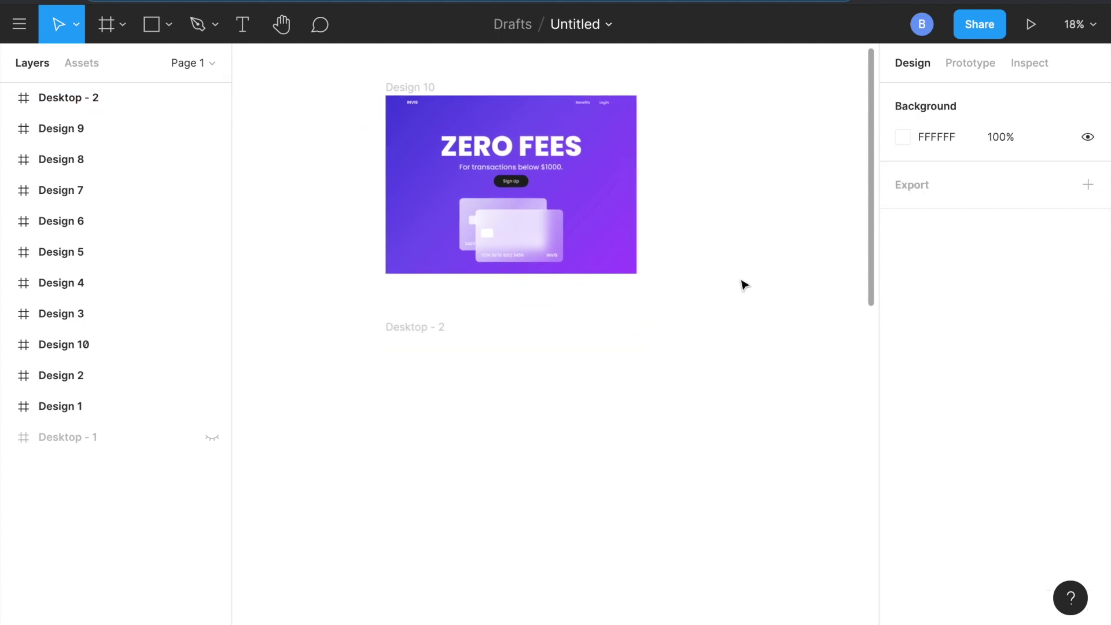
pyautogui.click(904, 137)
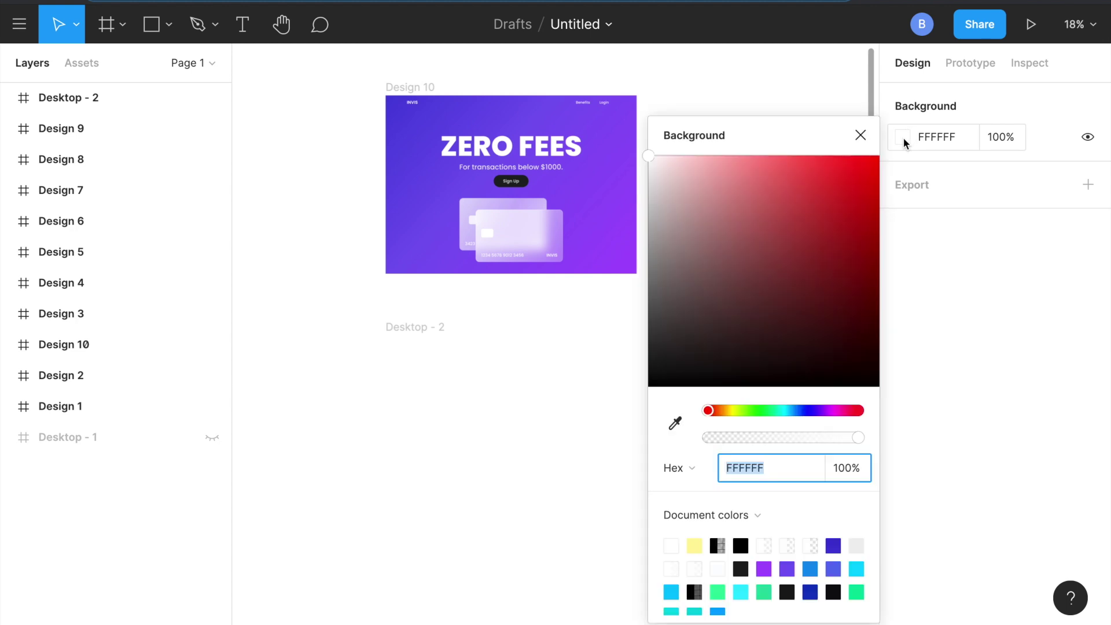
pyautogui.moveTo(689, 186); pyautogui.dragTo(635, 201)
pyautogui.click(860, 135)
pyautogui.click(735, 296)
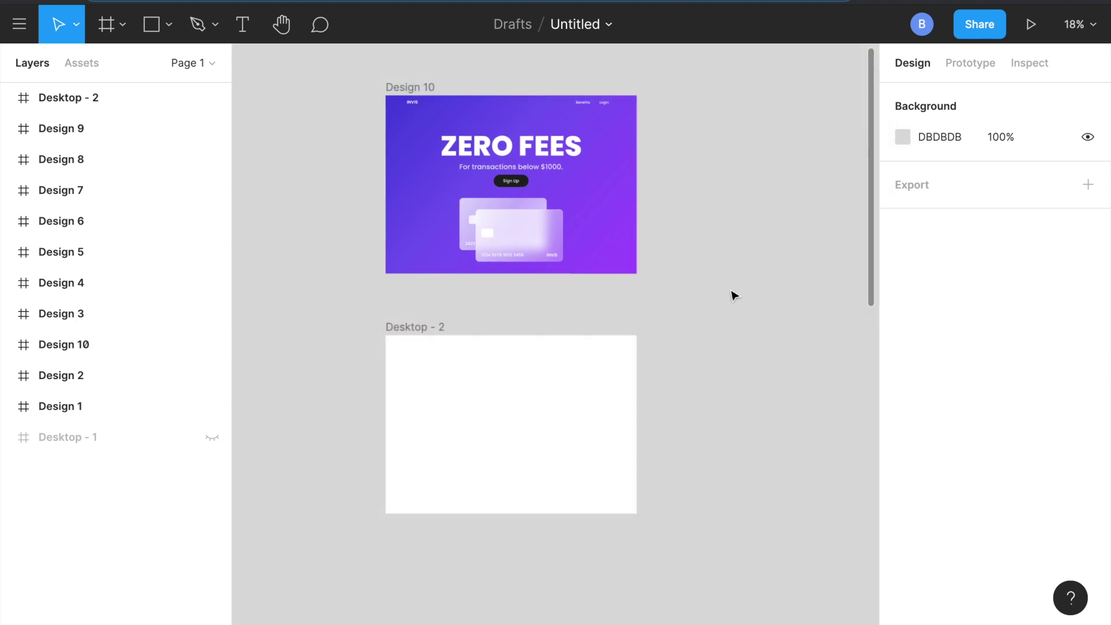
pyautogui.scroll(-2, 735, 296)
pyautogui.hscroll(-1, 735, 295)
pyautogui.scroll(1, 735, 296)
pyautogui.scroll(1, 735, 295)
pyautogui.hscroll(-1, 687, 318)
pyautogui.click(533, 356)
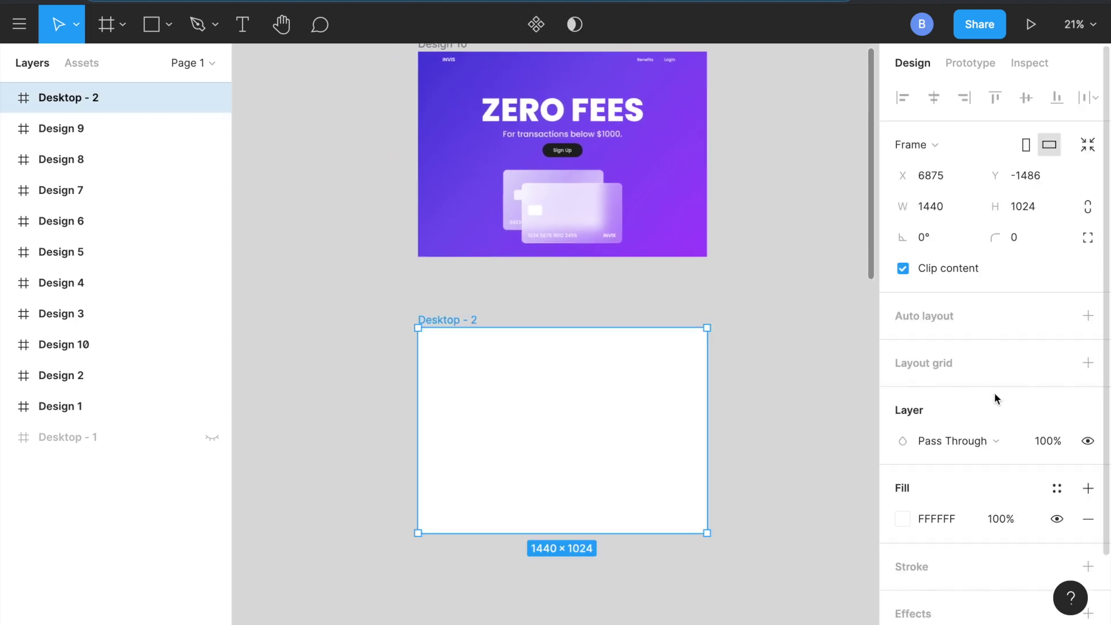
# Give Desktop - 2 a linear gradient fill running diagonally from top-left to bottom-right.
pyautogui.scroll(-2, 990, 398)
pyautogui.click(902, 427)
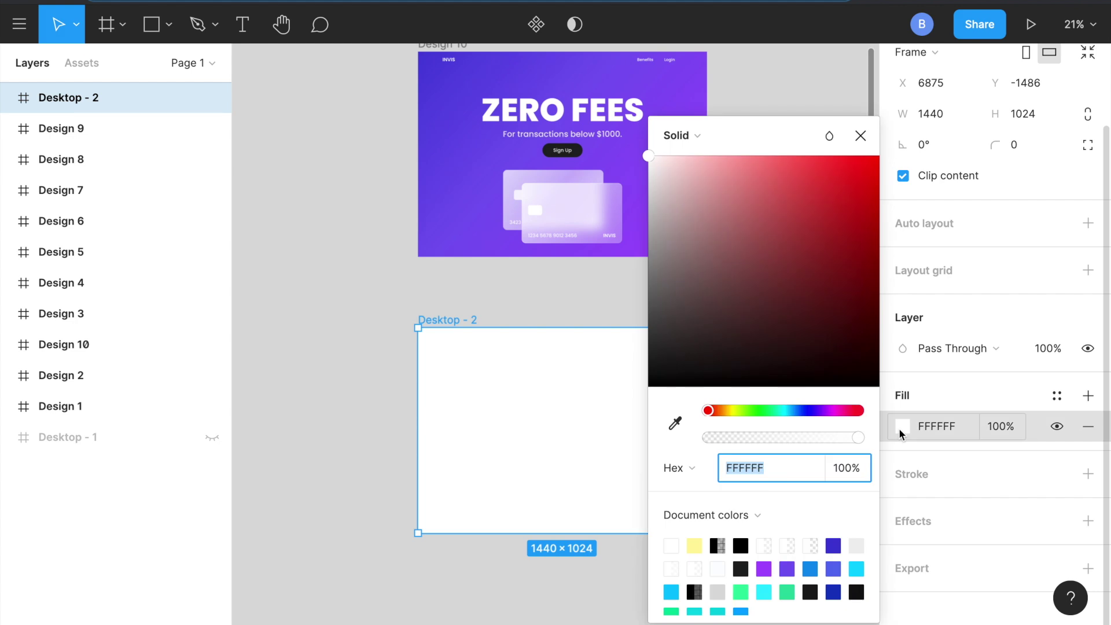
pyautogui.click(683, 136)
pyautogui.click(695, 158)
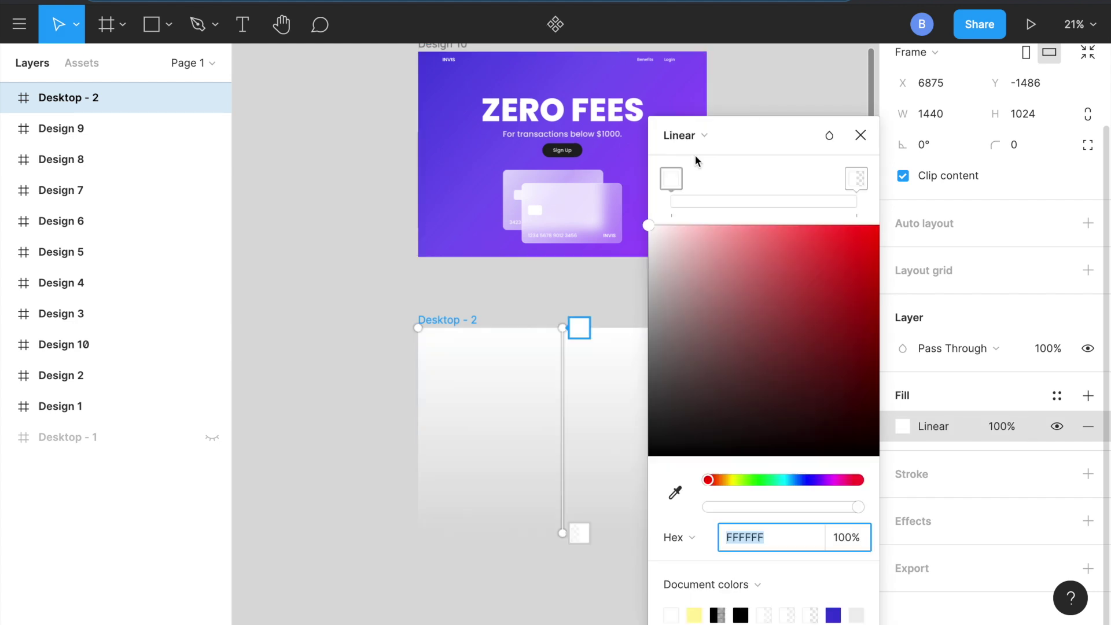
pyautogui.moveTo(562, 326); pyautogui.dragTo(387, 309)
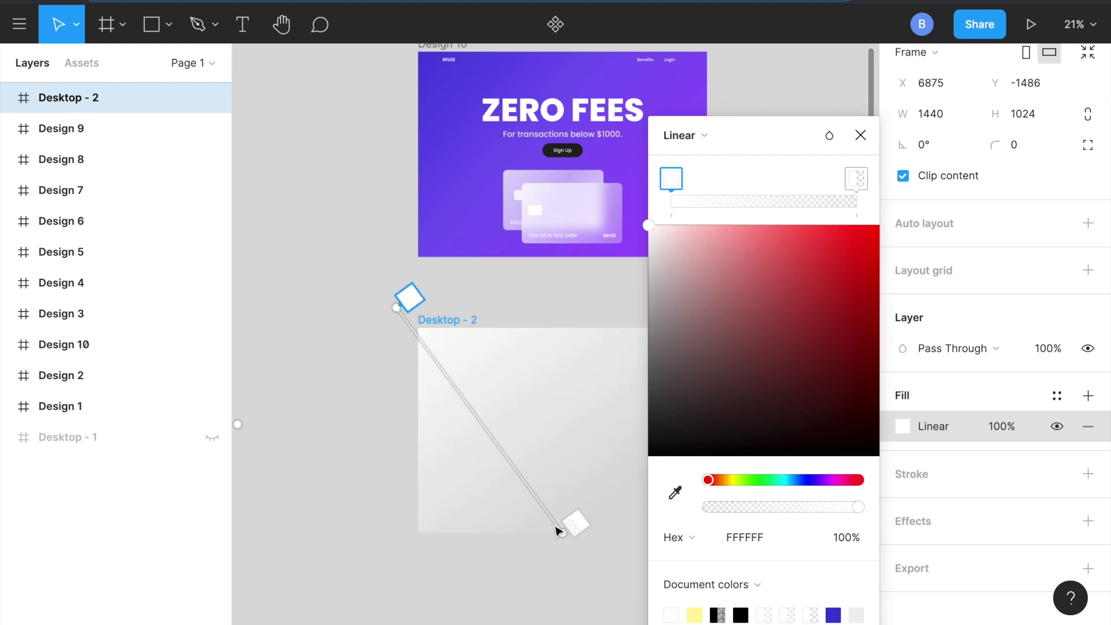
pyautogui.moveTo(561, 531); pyautogui.dragTo(696, 546)
pyautogui.scroll(-2, 515, 504)
pyautogui.hscroll(2, 516, 504)
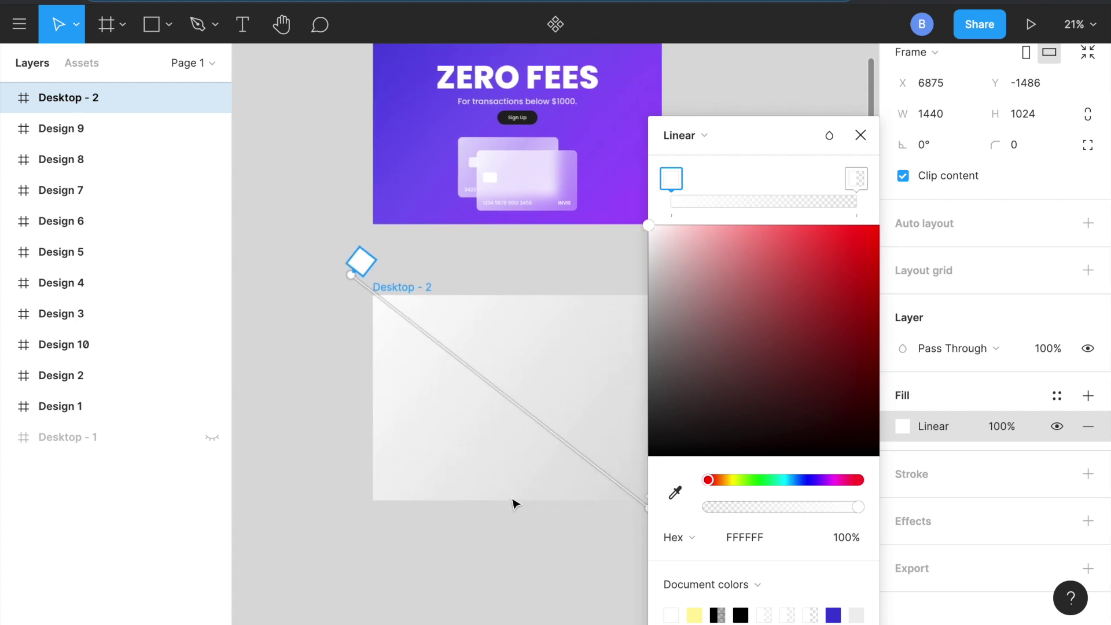
pyautogui.moveTo(626, 491); pyautogui.dragTo(621, 524)
pyautogui.scroll(2, 558, 228)
pyautogui.hscroll(-1, 558, 228)
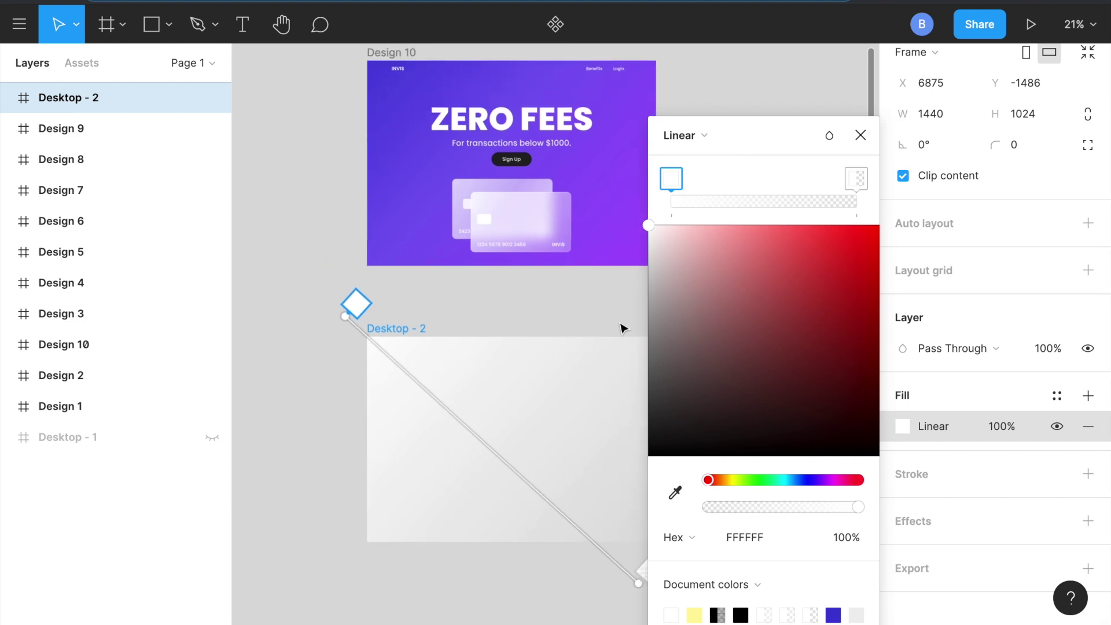
# Set the gradient's first stop to 413CD6, copied from Design 10's first stop.
pyautogui.click(687, 494)
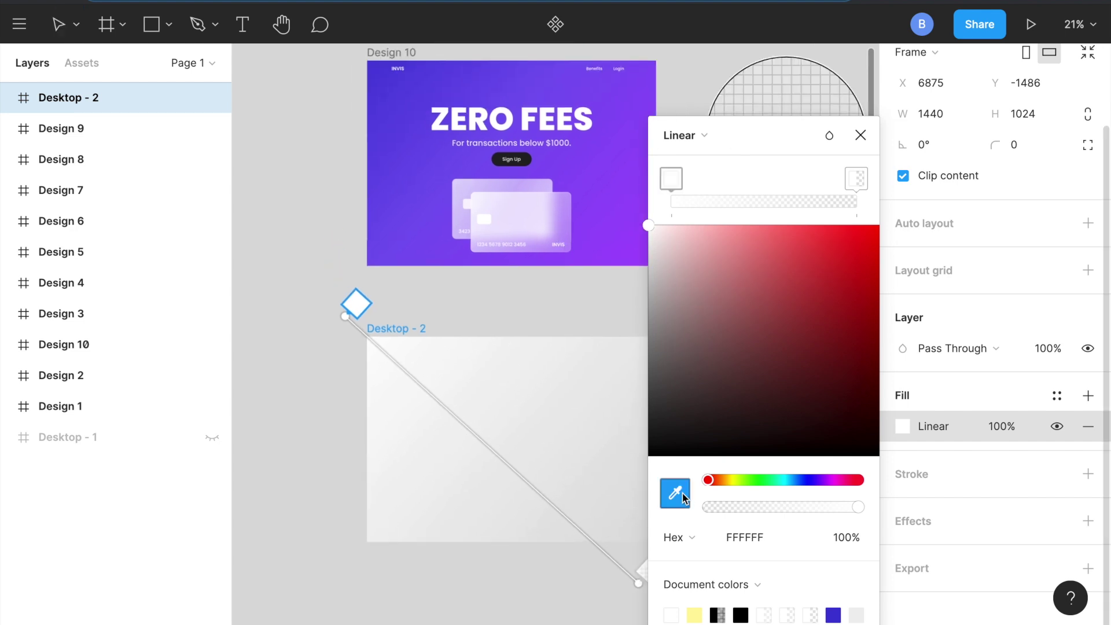
pyautogui.click(383, 77)
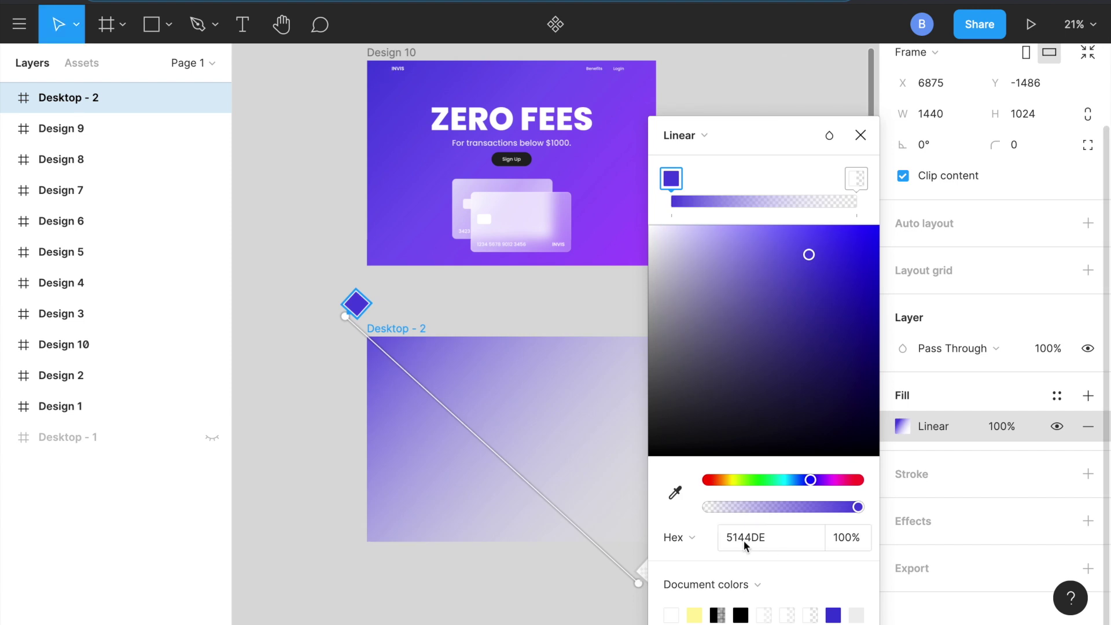
pyautogui.click(861, 137)
pyautogui.click(438, 117)
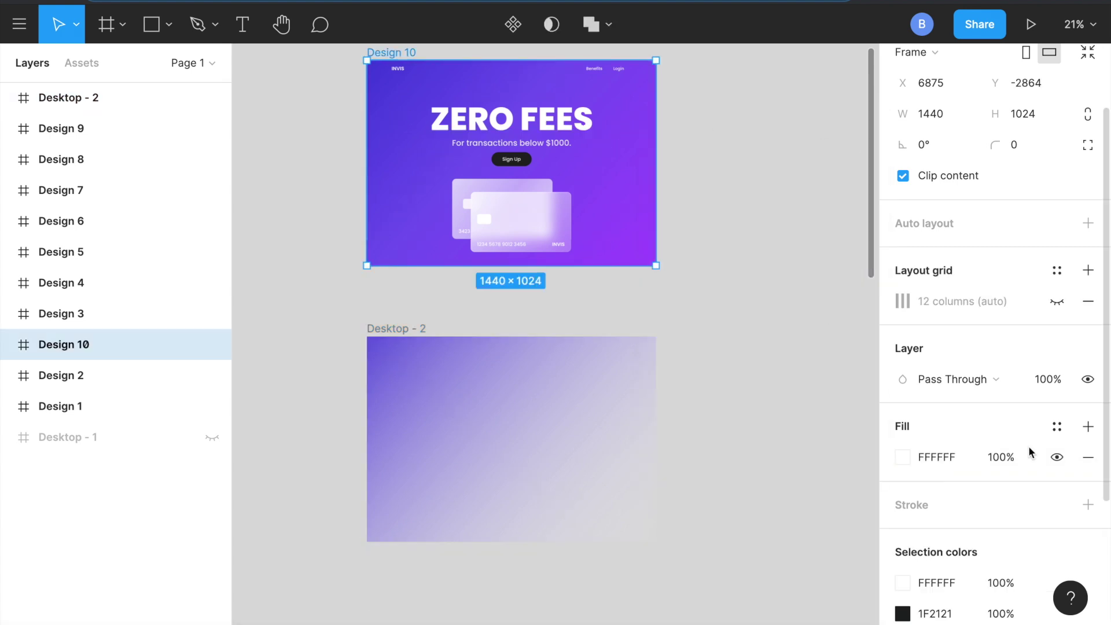
pyautogui.scroll(-3, 943, 480)
pyautogui.click(904, 486)
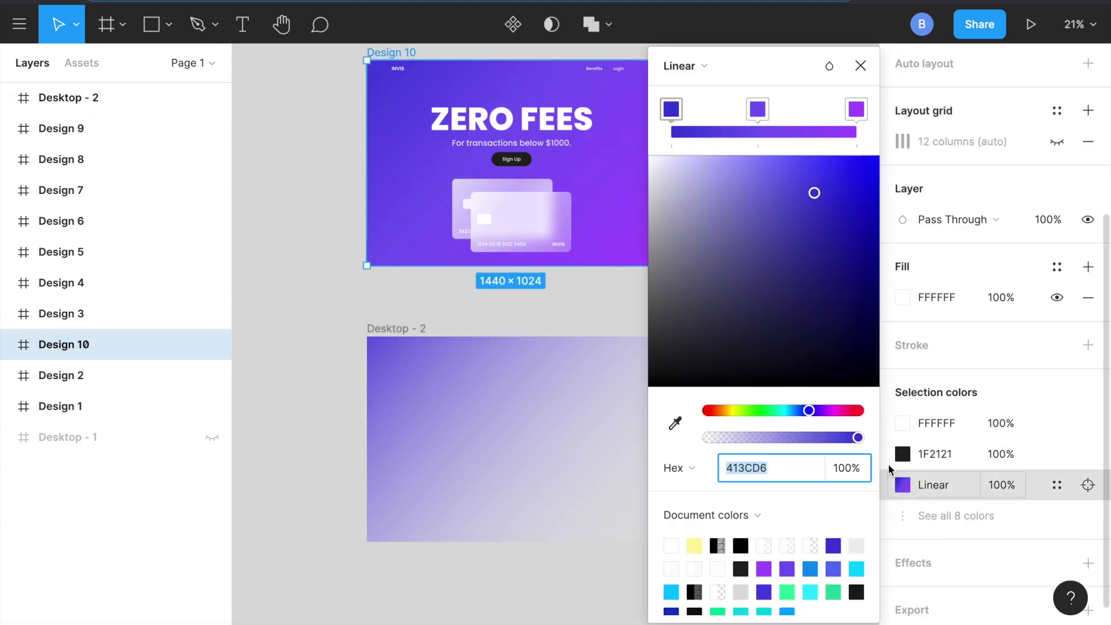
pyautogui.click(673, 110)
pyautogui.click(736, 467)
pyautogui.hotkey('ctrl', 'c')
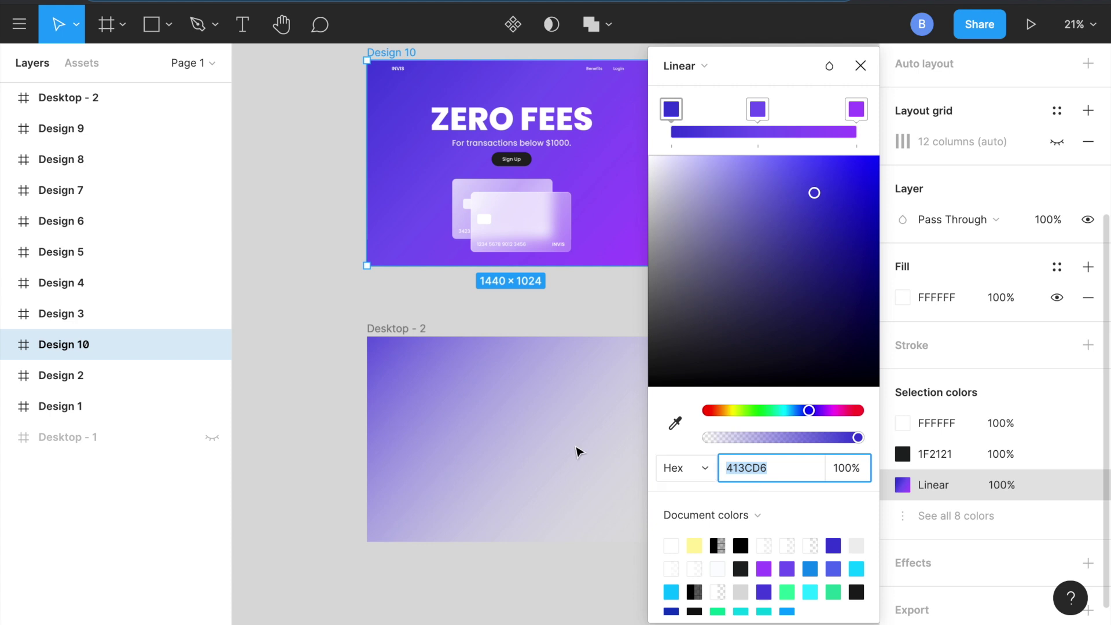
pyautogui.click(504, 422)
pyautogui.click(901, 425)
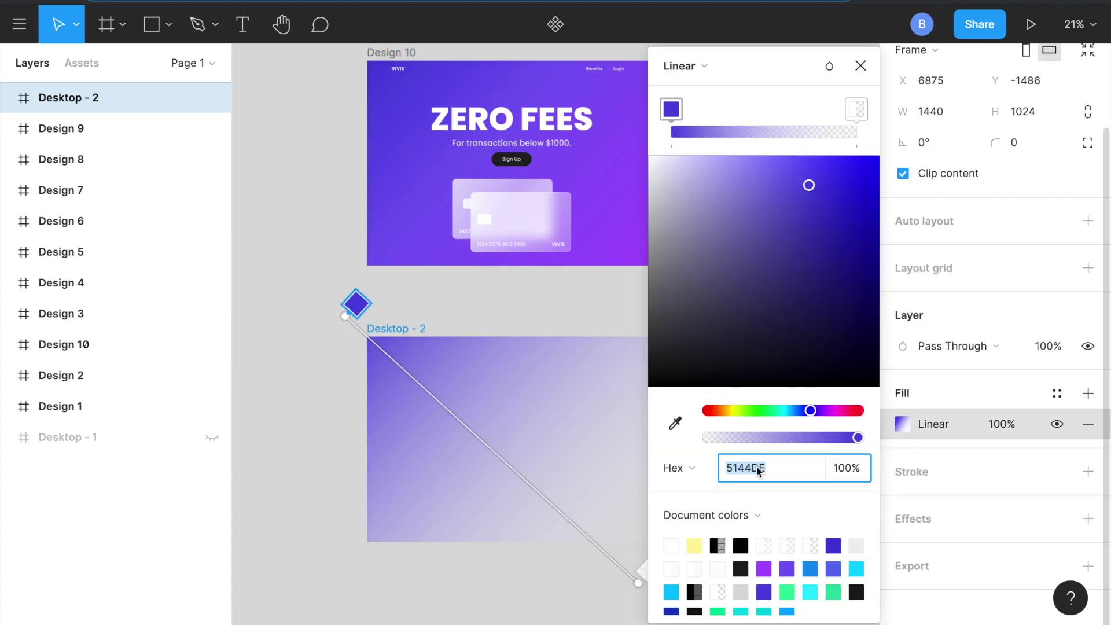
pyautogui.hotkey('ctrl', 'v')
pyautogui.click(688, 435)
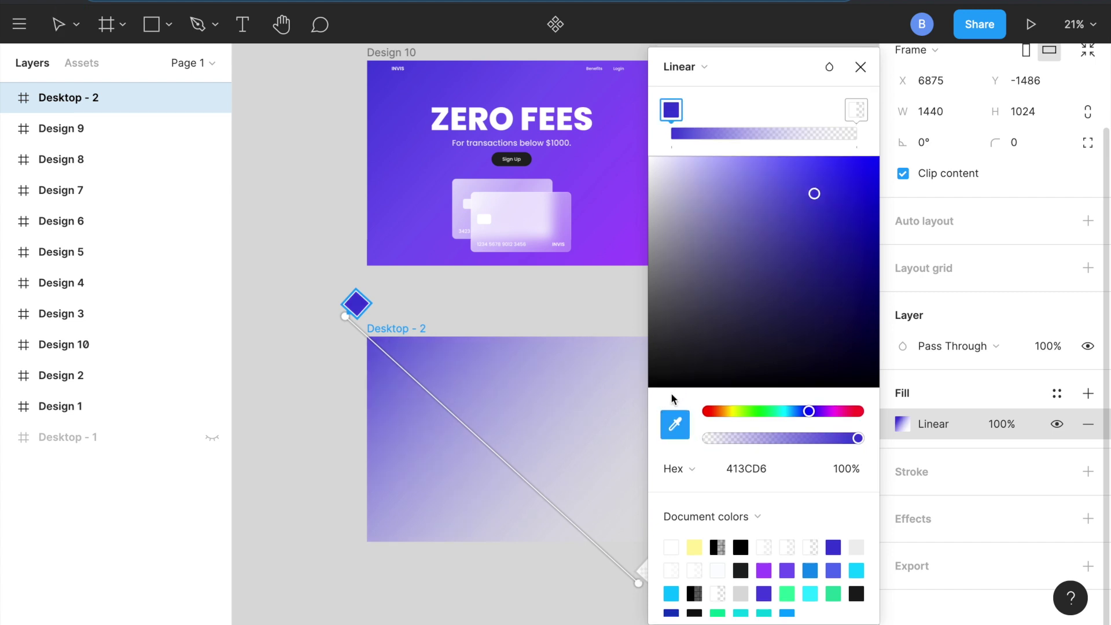
# Add a middle gradient stop coloured 7859F1, copied from Design 10's middle stop.
pyautogui.click(766, 135)
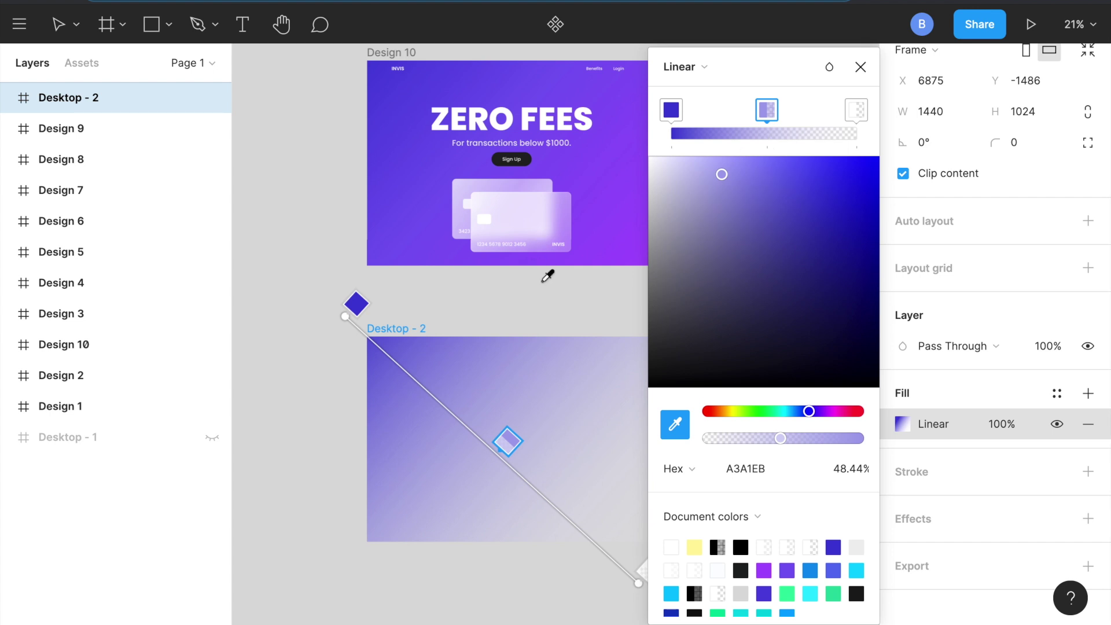
pyautogui.click(861, 67)
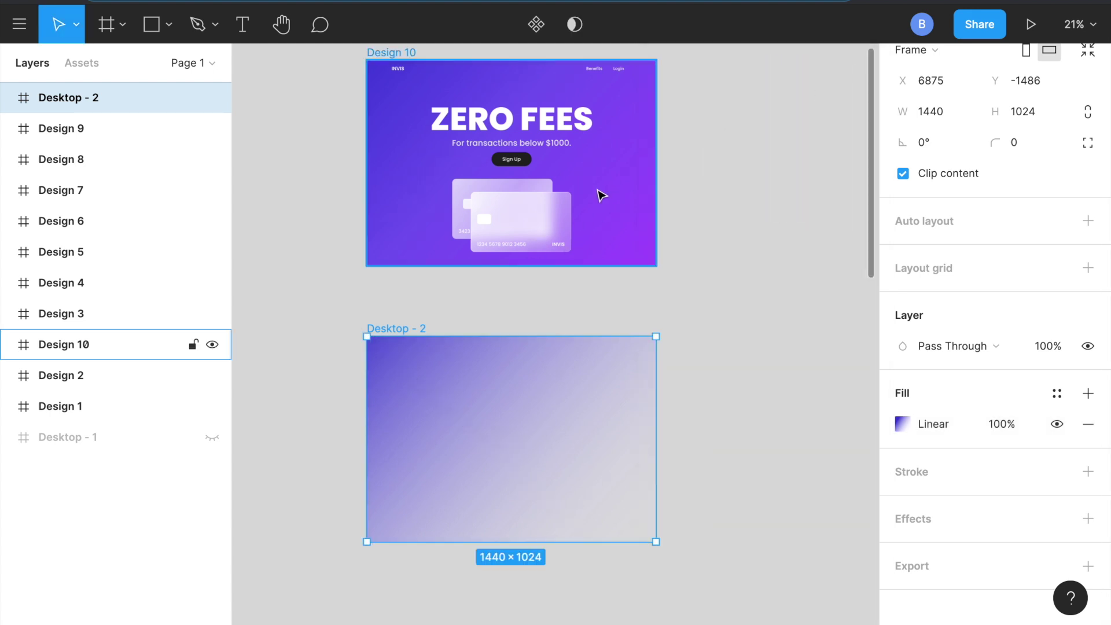
pyautogui.click(516, 149)
pyautogui.scroll(-2, 903, 472)
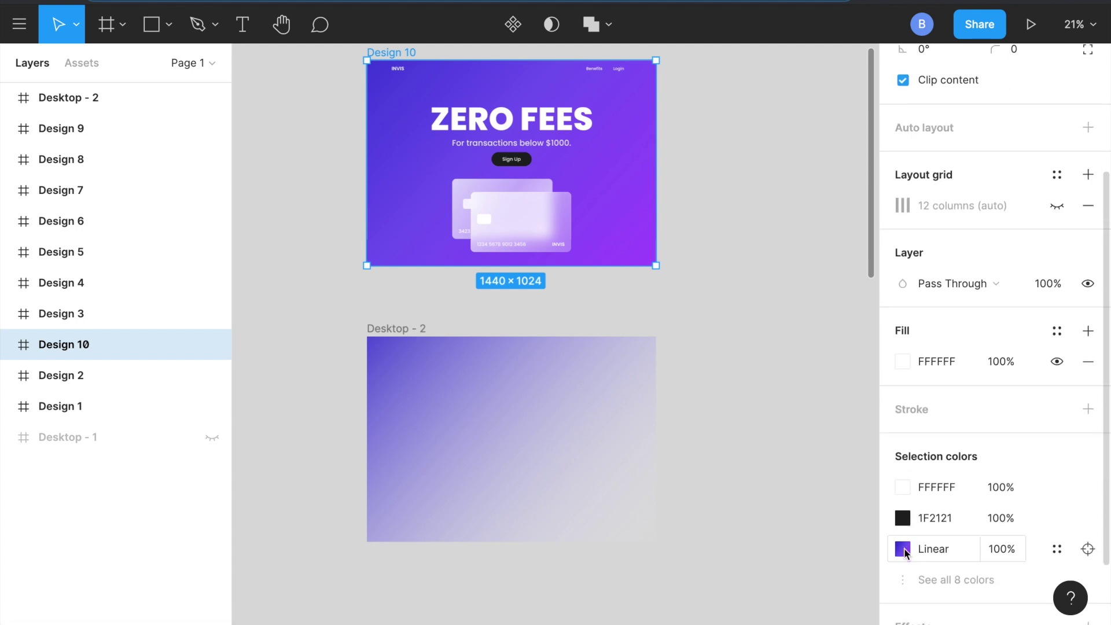
pyautogui.click(903, 549)
pyautogui.click(758, 110)
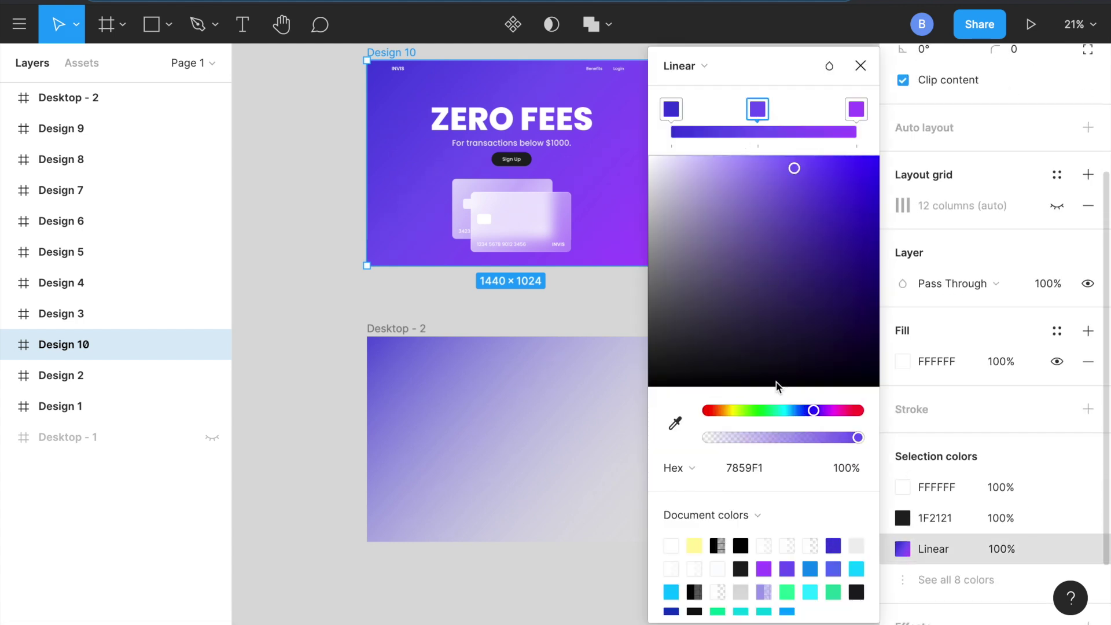
pyautogui.click(755, 472)
pyautogui.hotkey('ctrl', 'c')
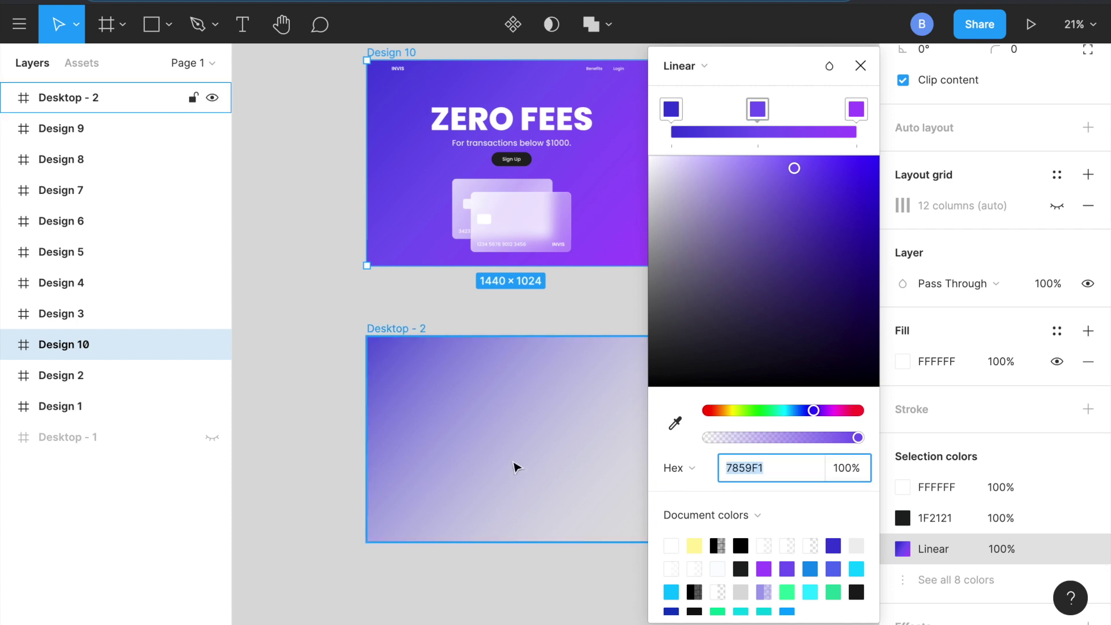
pyautogui.click(516, 463)
pyautogui.click(901, 424)
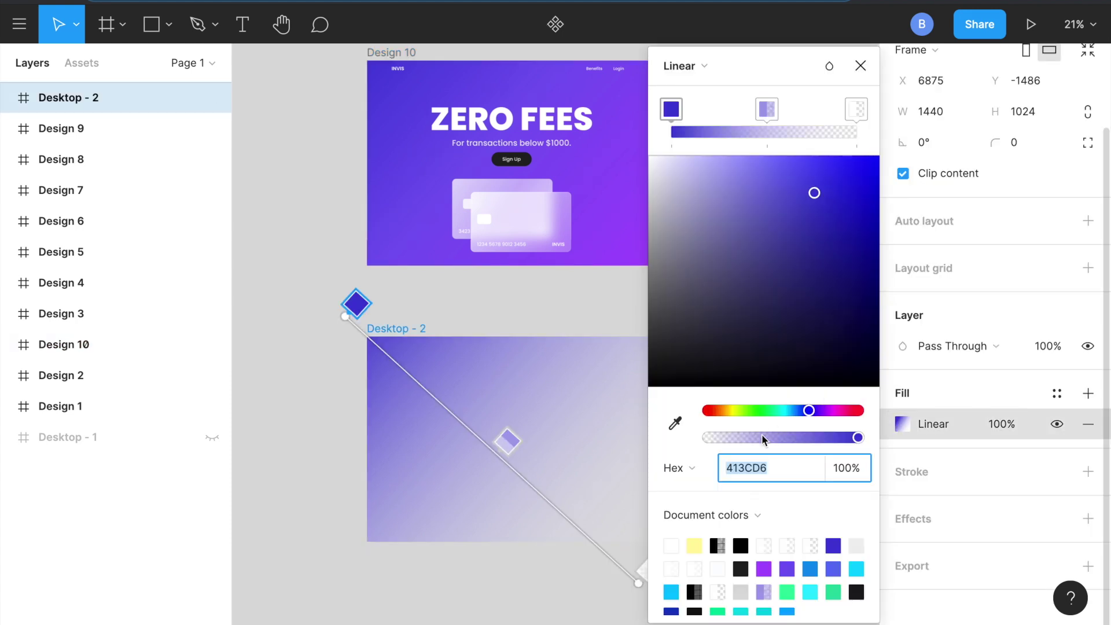
pyautogui.click(769, 109)
pyautogui.click(768, 466)
pyautogui.hotkey('ctrl', 'v')
pyautogui.press('Return')
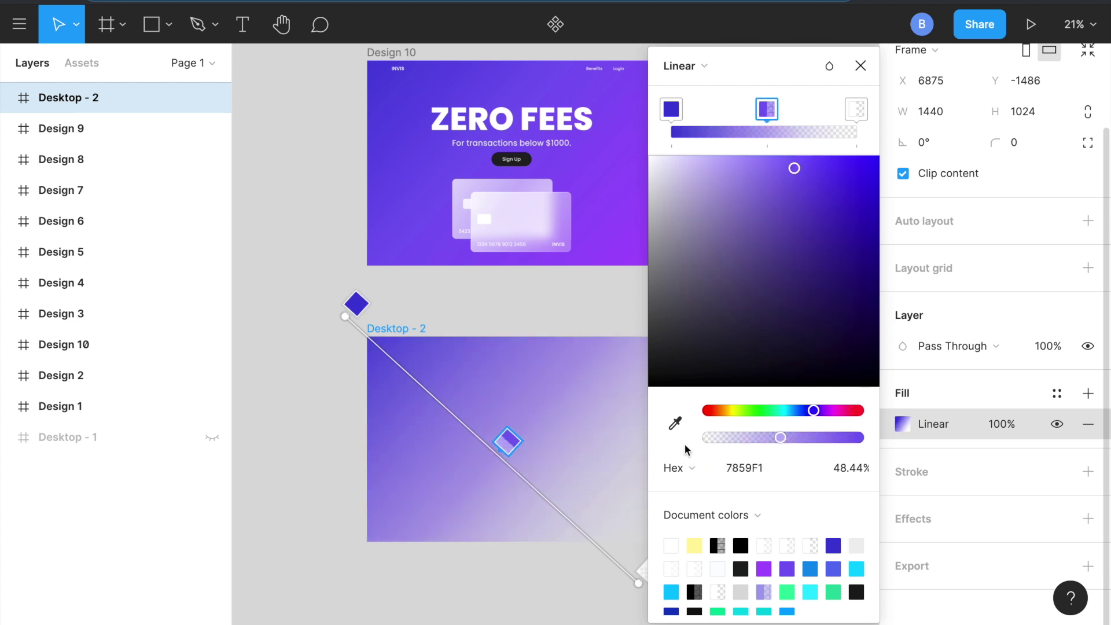
# Make the middle stop 100% opaque and the white end stop fully opaque.
pyautogui.click(844, 473)
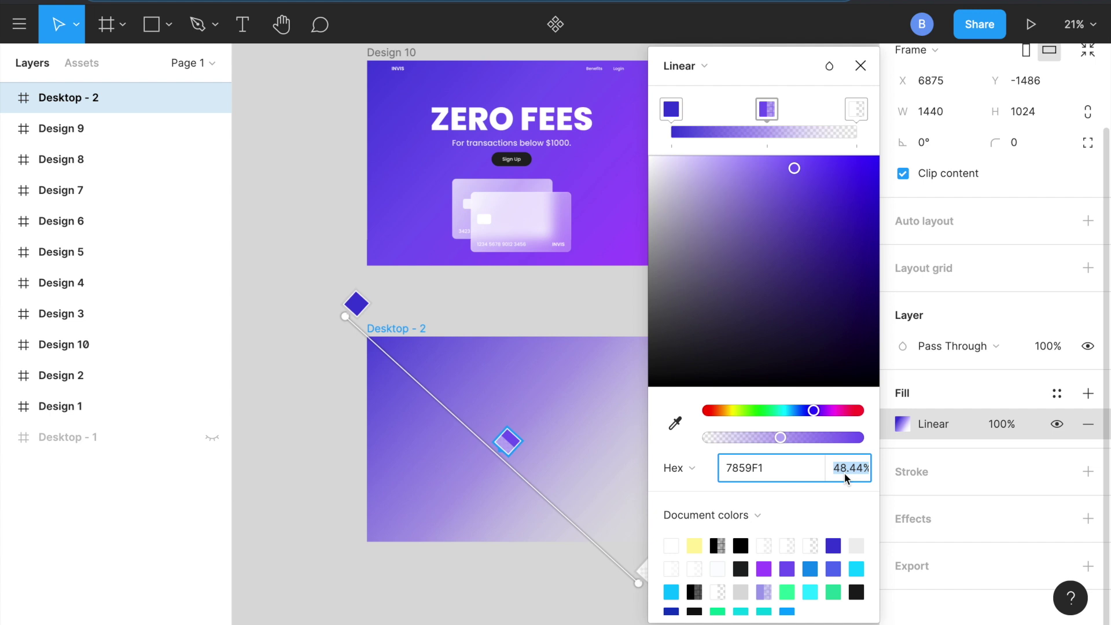
pyautogui.write('100')
pyautogui.press('Return')
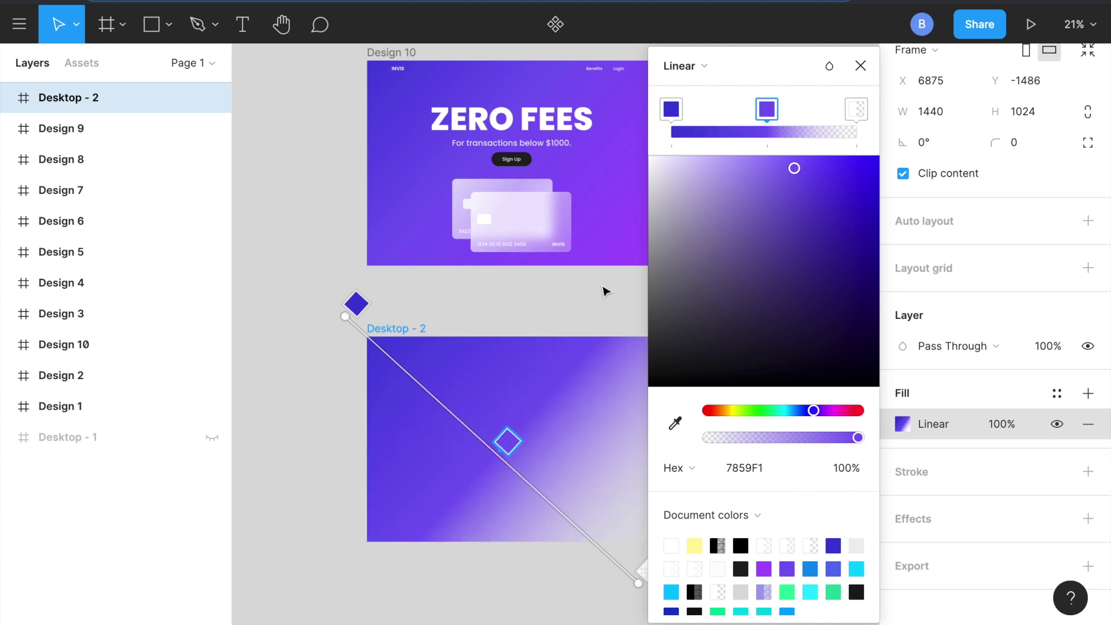
pyautogui.click(855, 115)
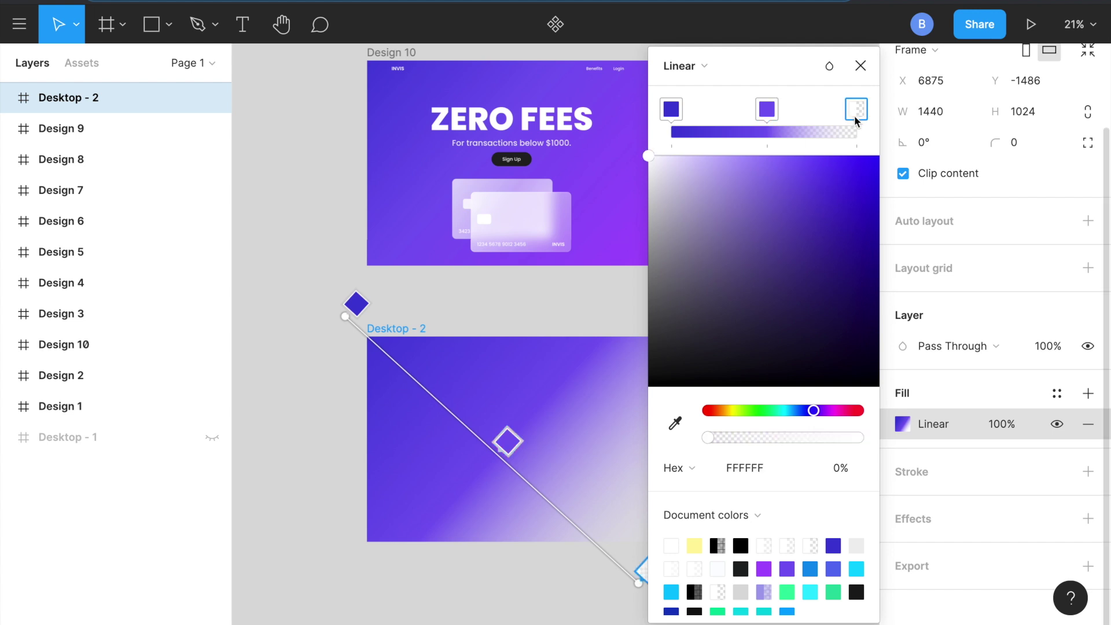
pyautogui.moveTo(870, 438); pyautogui.dragTo(915, 446)
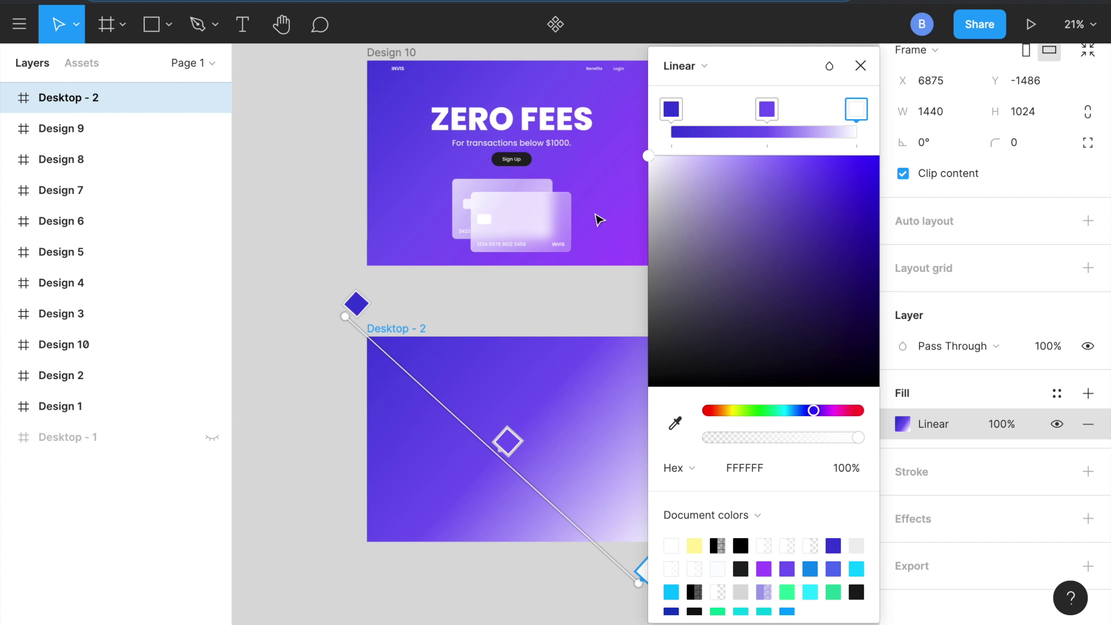
pyautogui.click(861, 65)
pyautogui.click(625, 226)
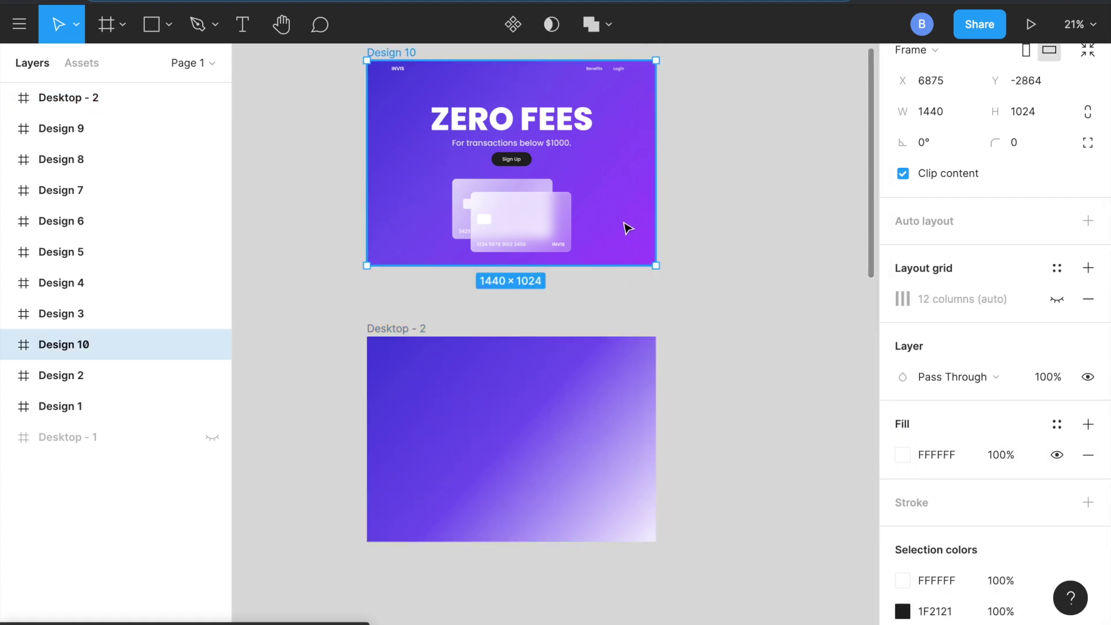
# Set Desktop - 2's right gradient stop to A750FF, copied from Design 10's last stop.
pyautogui.scroll(-3, 906, 522)
pyautogui.click(904, 570)
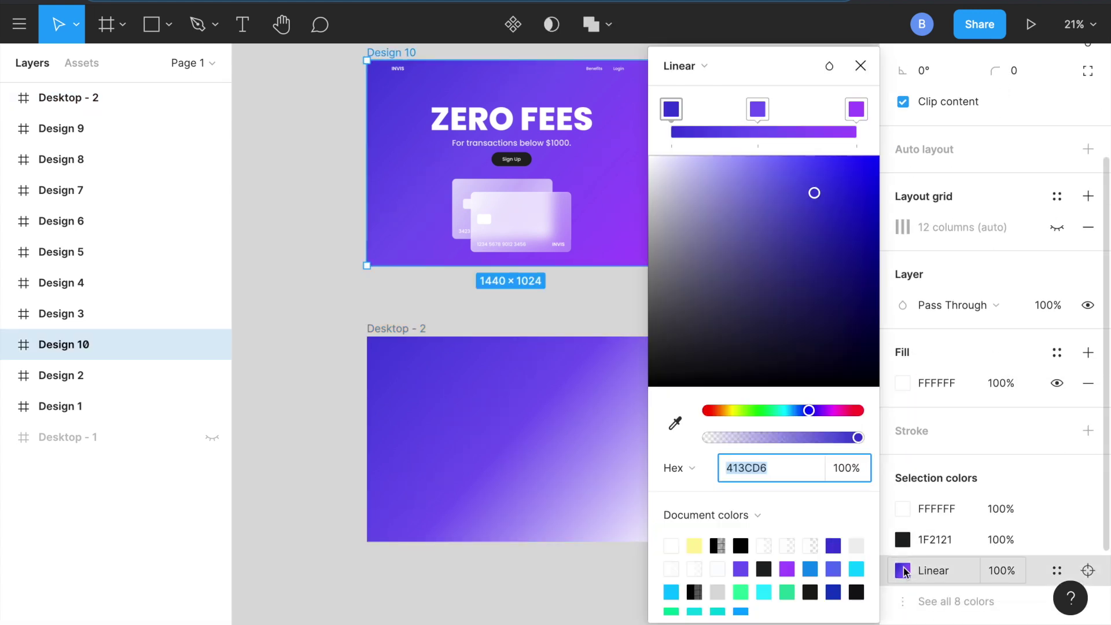
pyautogui.click(855, 110)
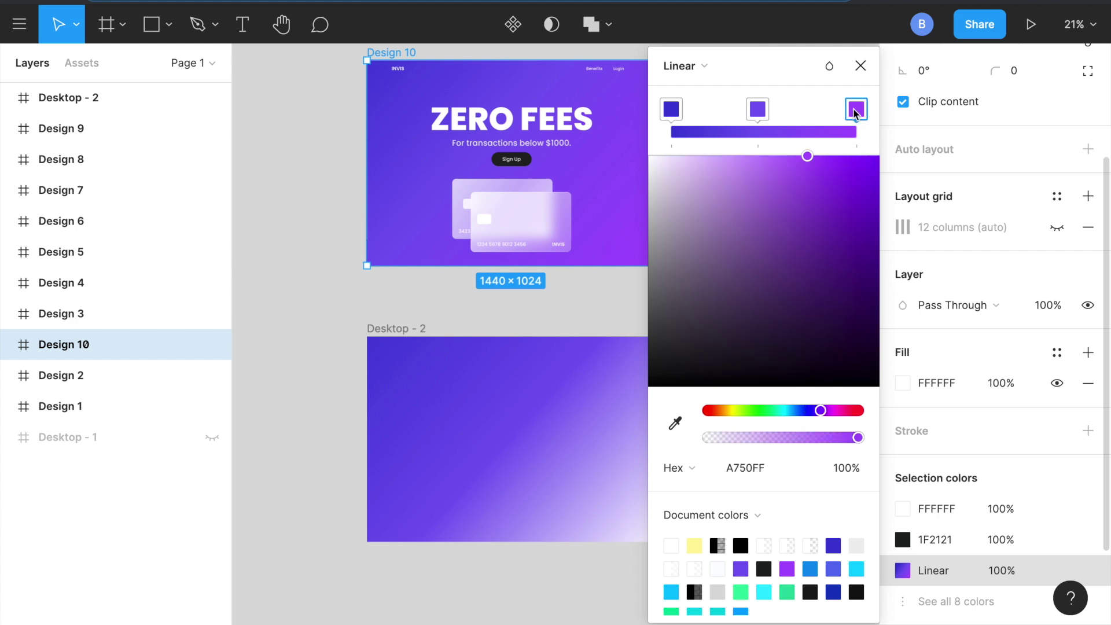
pyautogui.click(784, 467)
pyautogui.hotkey('ctrl', 'c')
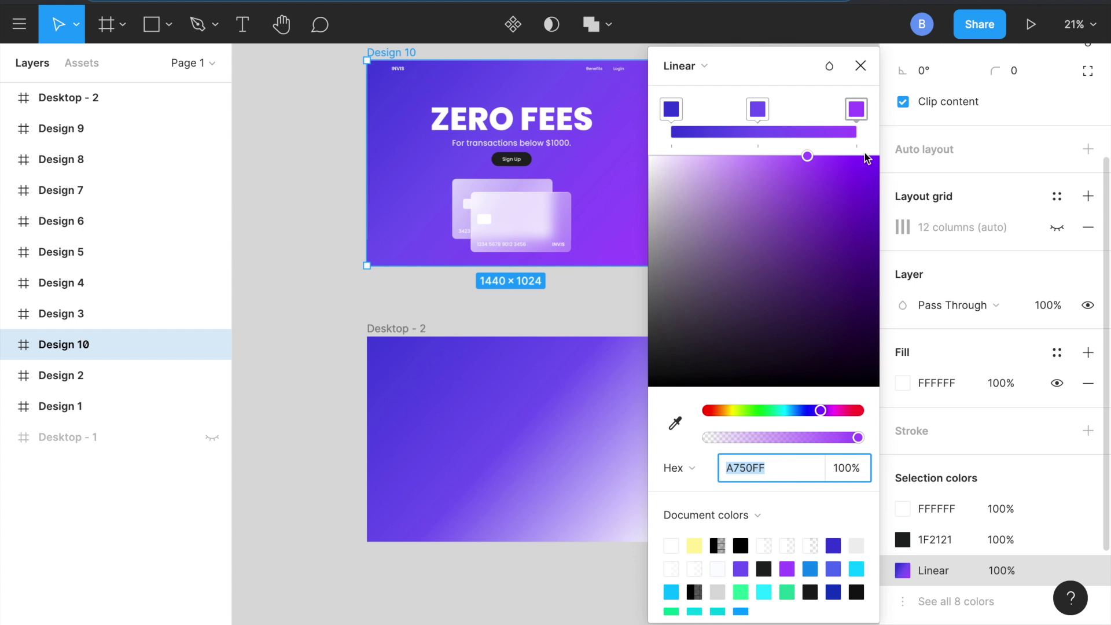
pyautogui.click(860, 65)
pyautogui.click(648, 348)
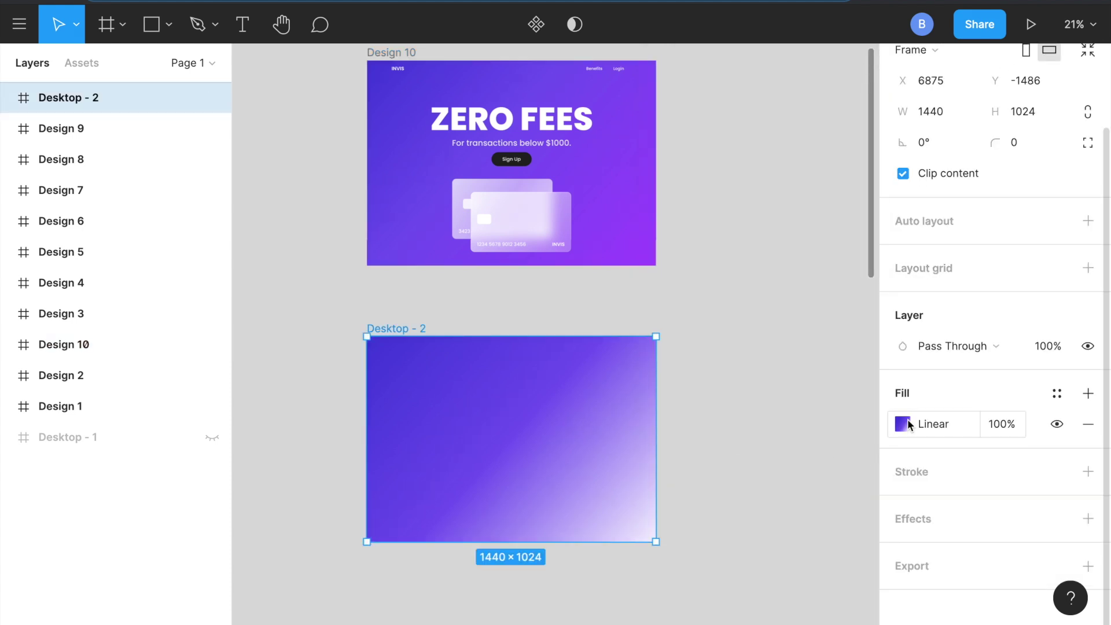
pyautogui.click(904, 424)
pyautogui.click(856, 110)
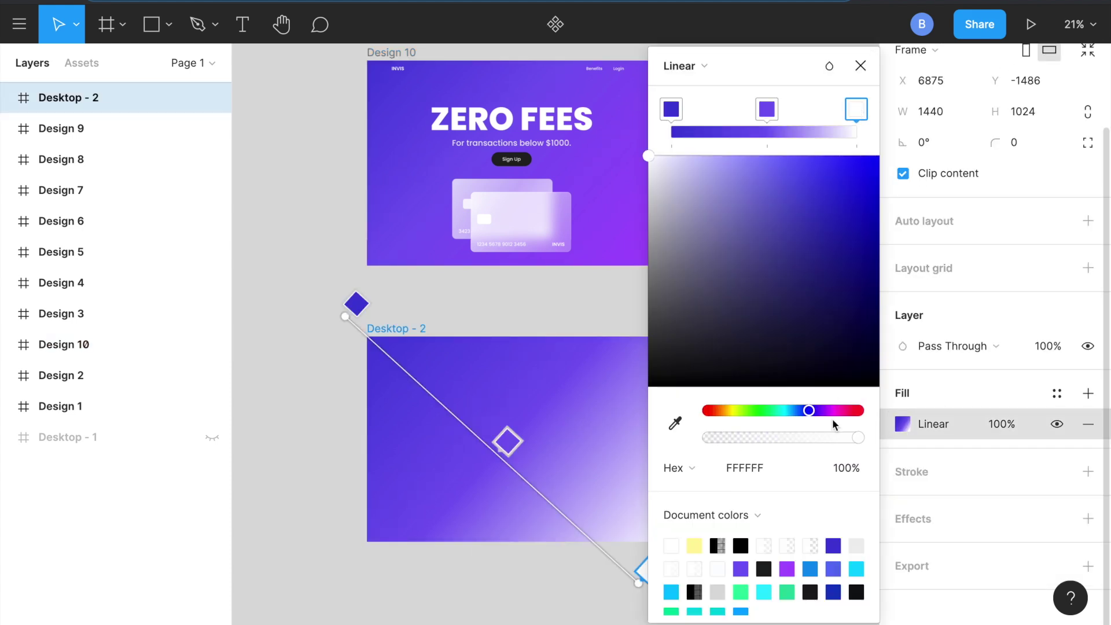
pyautogui.click(789, 471)
pyautogui.hotkey('ctrl', 'v')
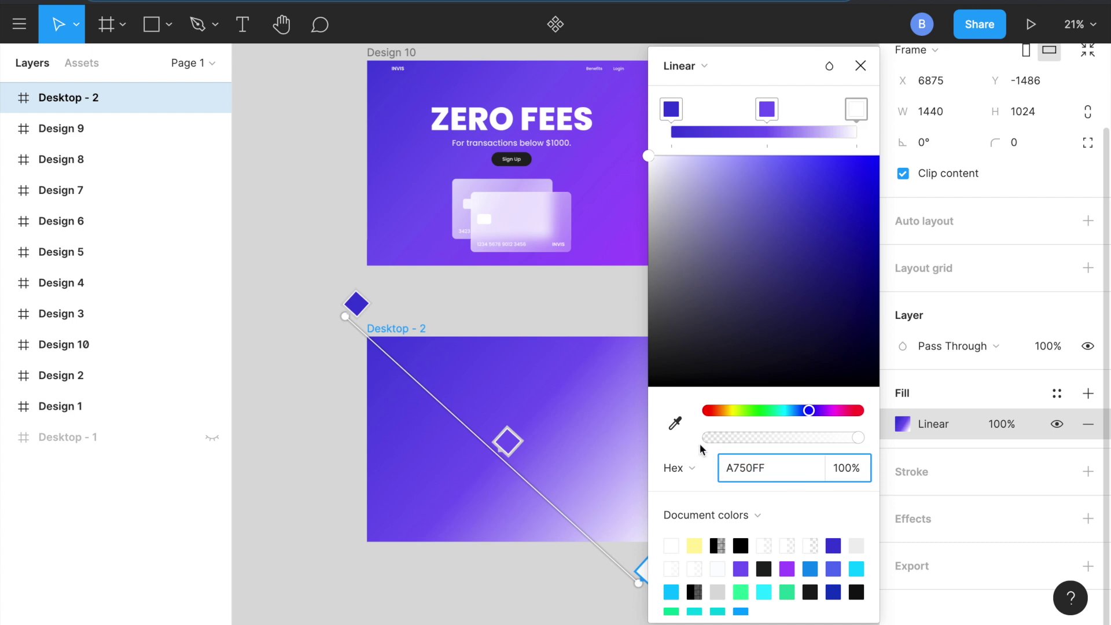
pyautogui.press('Return')
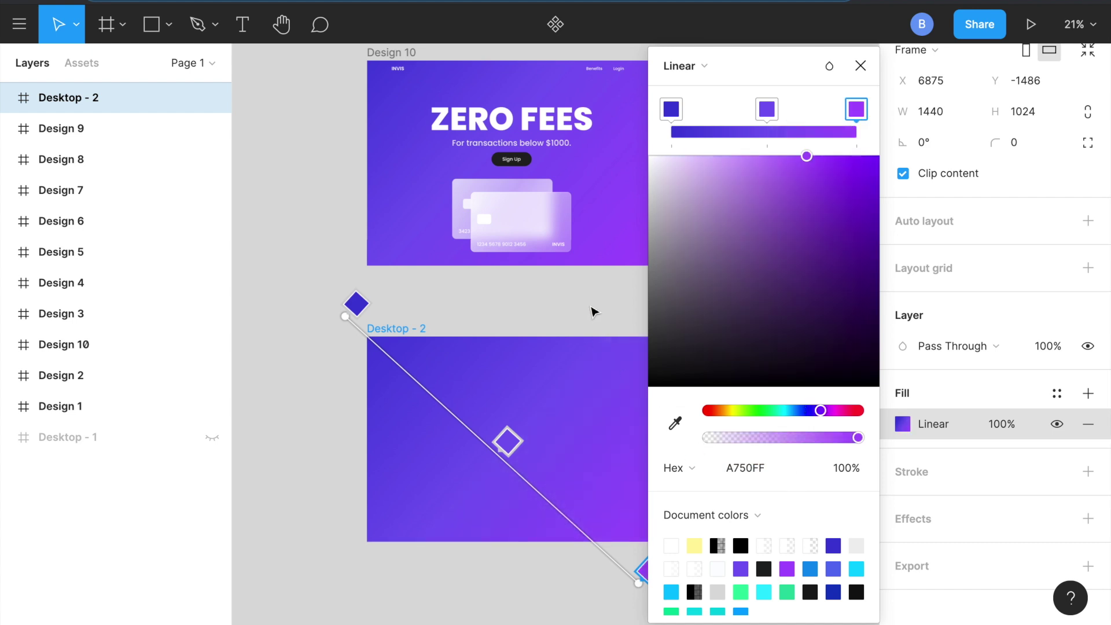
pyautogui.click(861, 65)
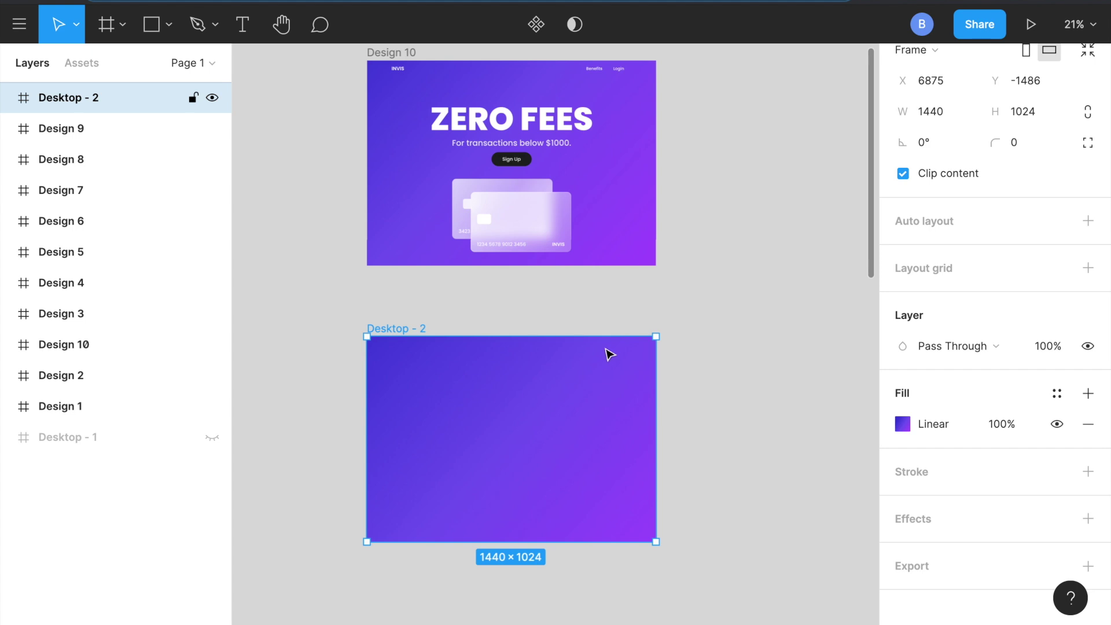
# Move Desktop - 2 up so it sits directly beneath Design 10.
pyautogui.hscroll(-2, 610, 354)
pyautogui.scroll(1, 609, 354)
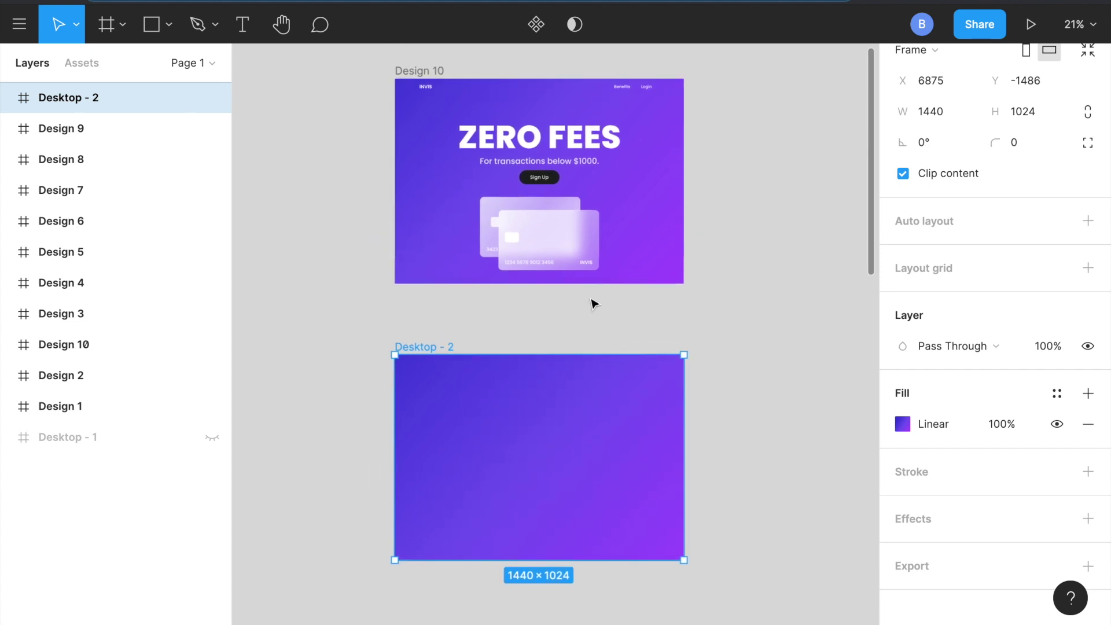
pyautogui.keyDown('ctrl'); pyautogui.scroll(3, 595, 304); pyautogui.keyUp('ctrl')
pyautogui.scroll(-1, 593, 303)
pyautogui.moveTo(328, 343); pyautogui.dragTo(324, 263)
pyautogui.keyDown('ctrl'); pyautogui.scroll(-3, 325, 263); pyautogui.keyUp('ctrl')
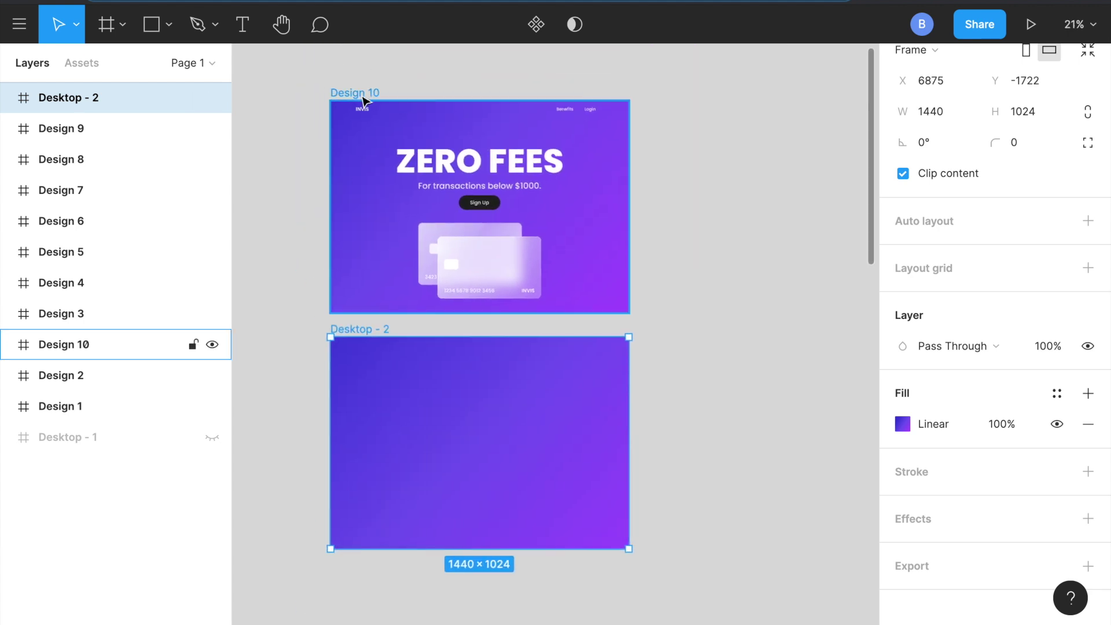
pyautogui.keyDown('ctrl'); pyautogui.scroll(2, 385, 169); pyautogui.keyUp('ctrl')
pyautogui.scroll(-1, 398, 303)
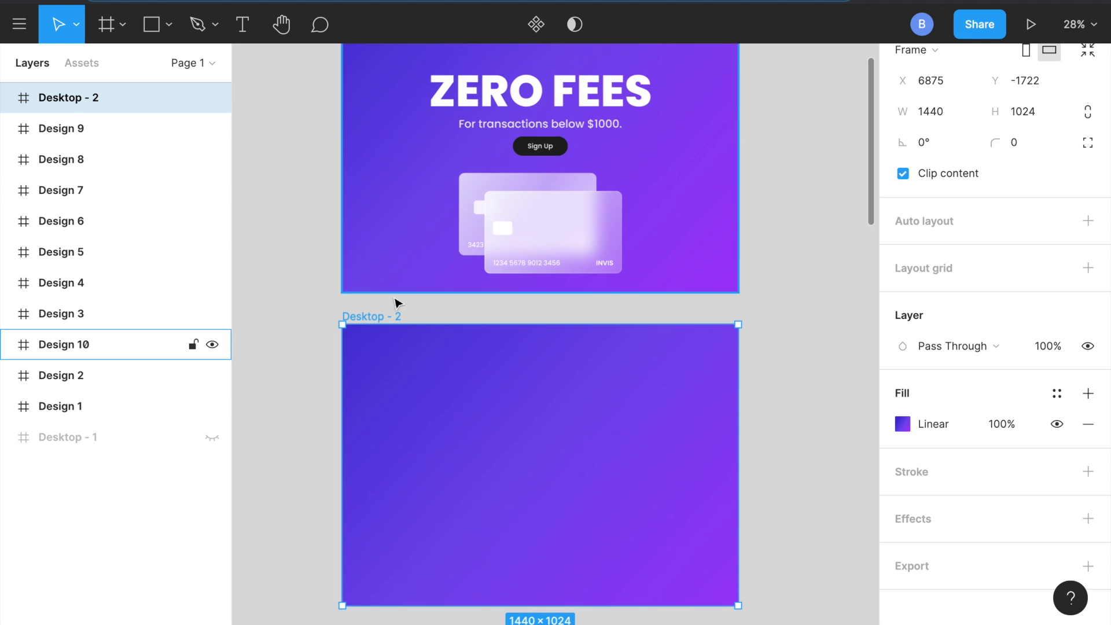
# Draw a grey C4C4C4 1440×80 rectangle spanning Desktop - 2's top edge at X 0, Y 0.
pyautogui.click(313, 372)
pyautogui.click(415, 364)
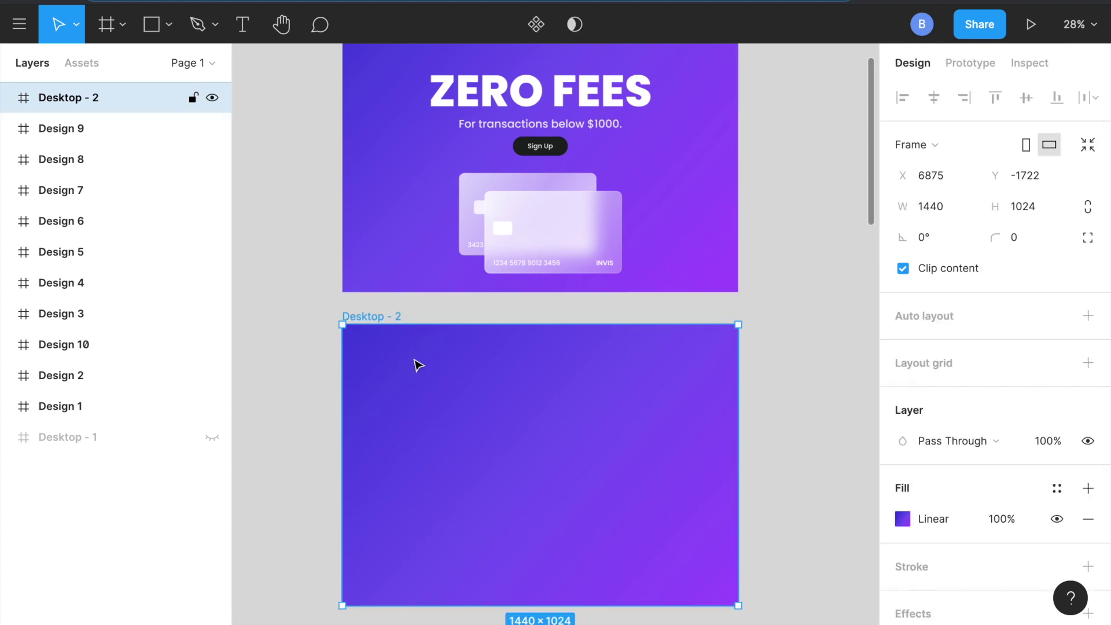
pyautogui.press('r')
pyautogui.moveTo(365, 351)
pyautogui.mouseDown()
pyautogui.moveTo(521, 389)
pyautogui.moveTo(681, 373)
pyautogui.moveTo(729, 386)
pyautogui.mouseUp()
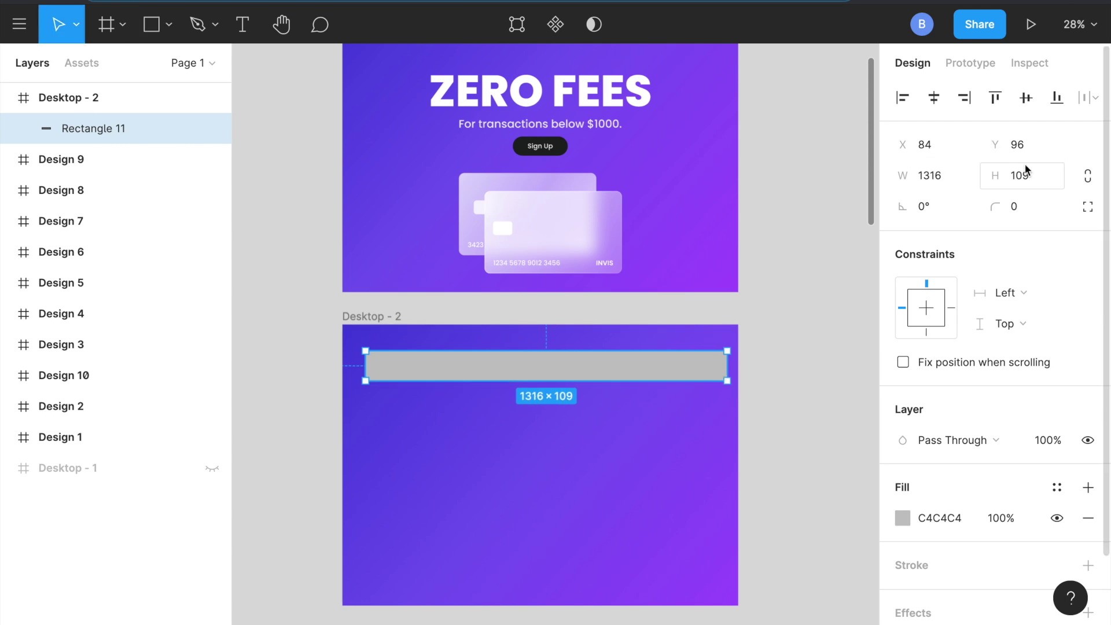
pyautogui.write('80')
pyautogui.press('Return')
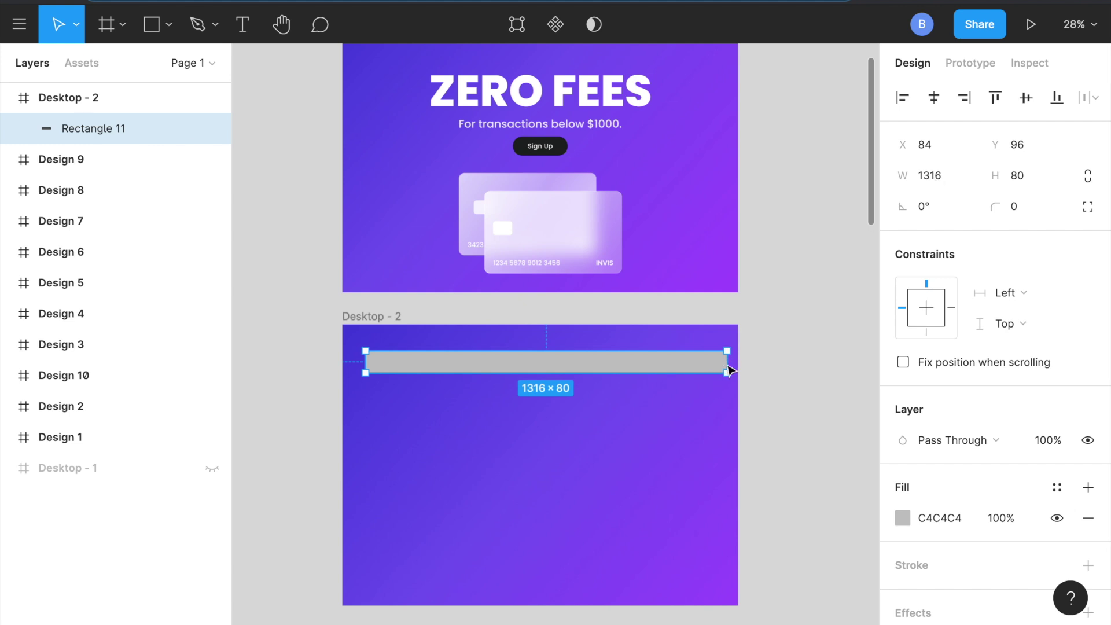
pyautogui.moveTo(727, 362); pyautogui.dragTo(739, 362)
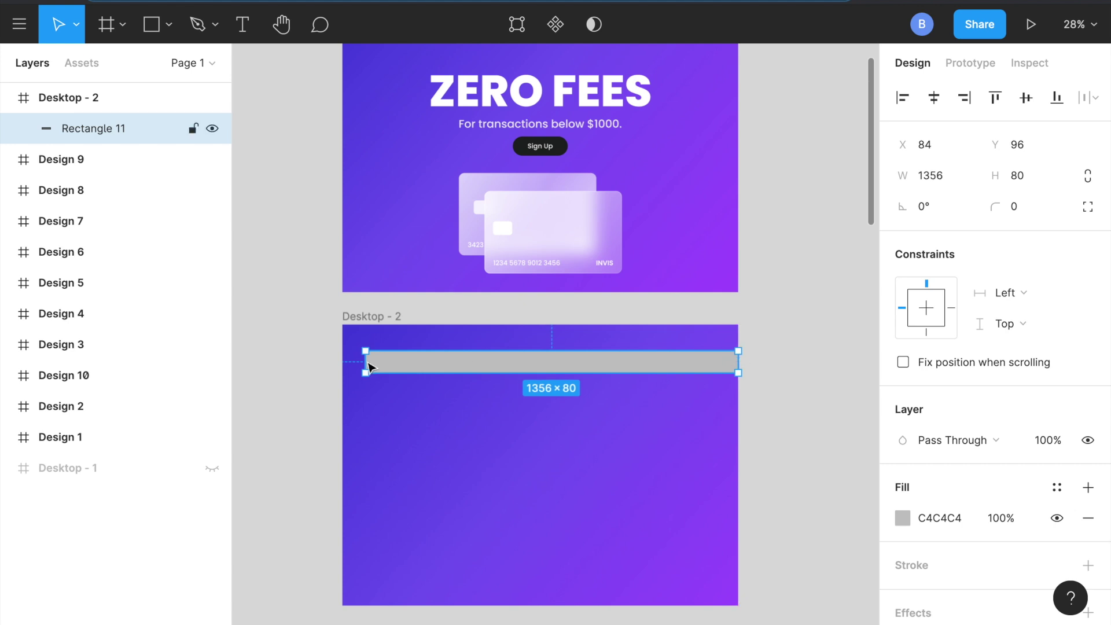
pyautogui.moveTo(363, 361); pyautogui.dragTo(398, 340)
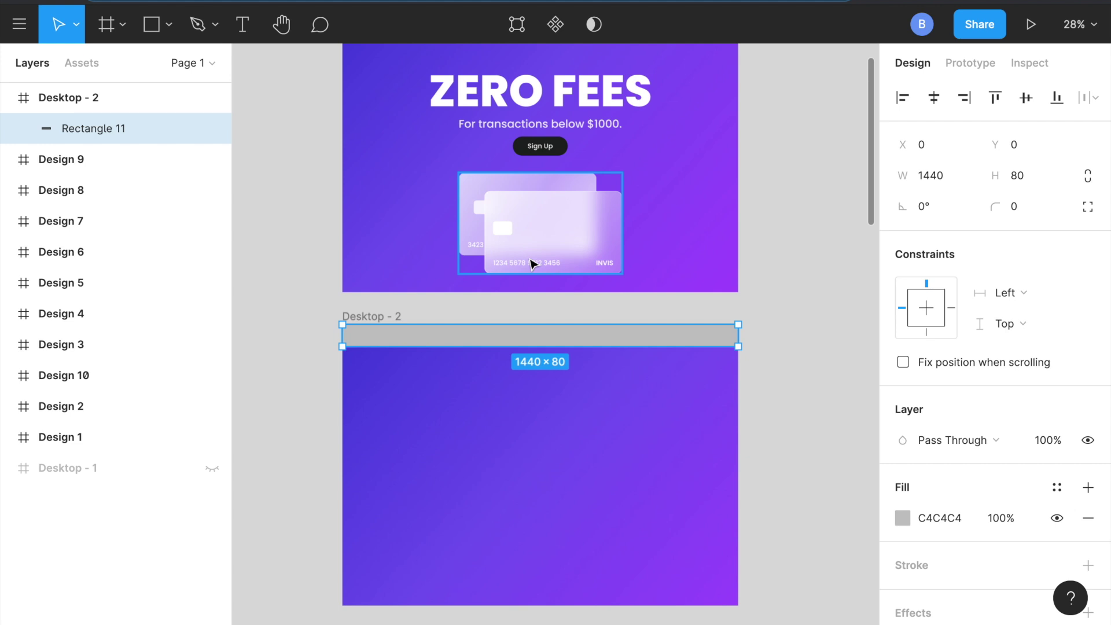
pyautogui.scroll(2, 531, 262)
pyautogui.scroll(4, 530, 260)
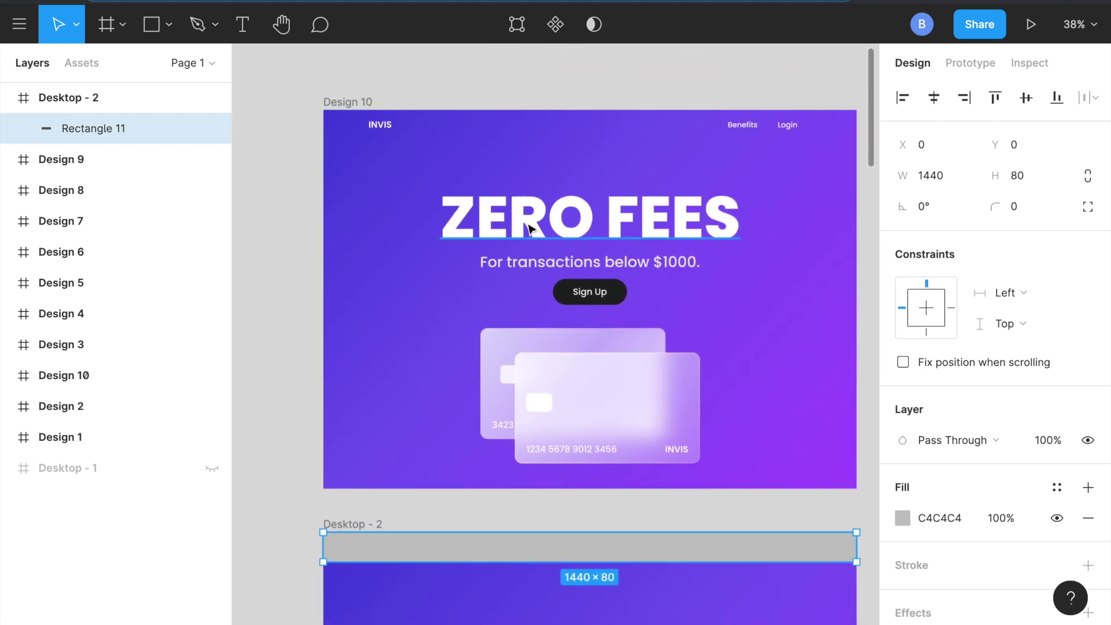
pyautogui.click(611, 137)
pyautogui.click(612, 139)
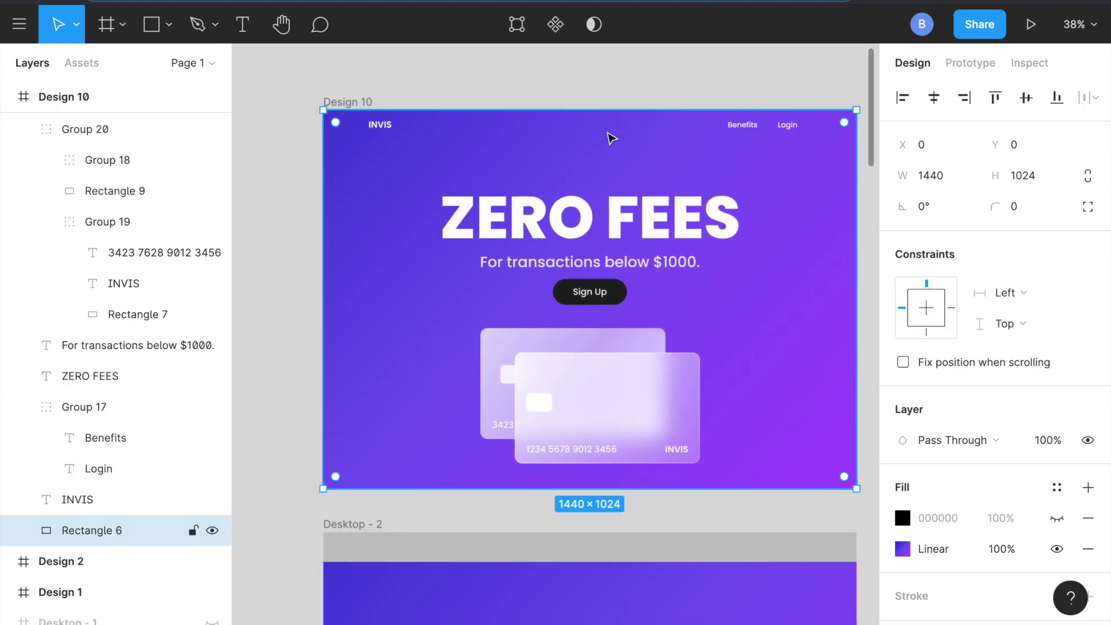
pyautogui.doubleClick(610, 138)
pyautogui.scroll(-3, 579, 318)
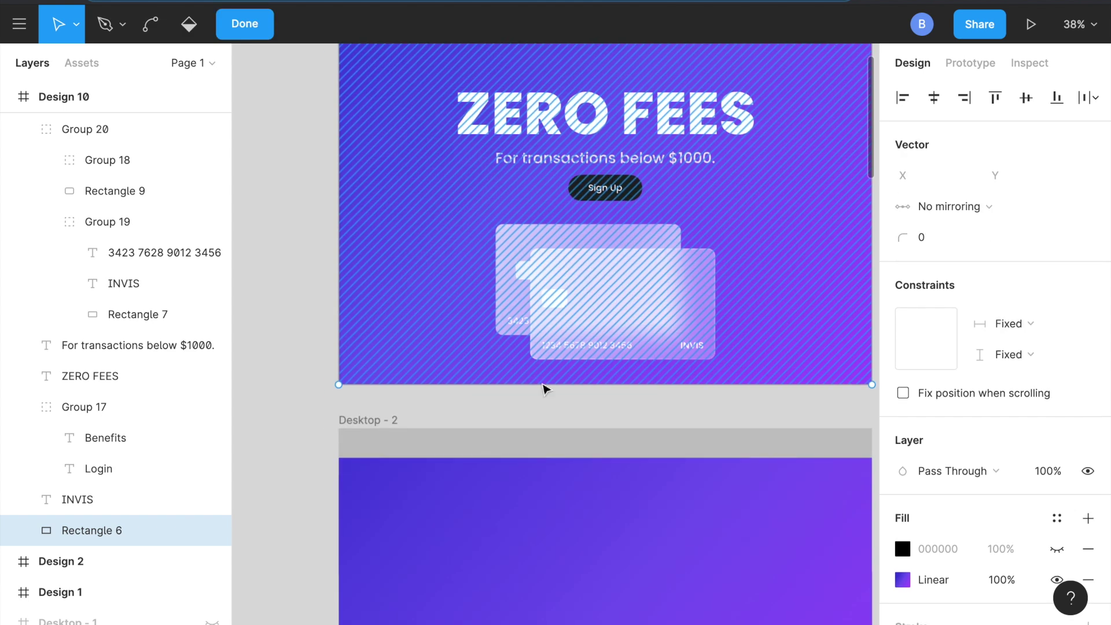
pyautogui.scroll(1, 529, 407)
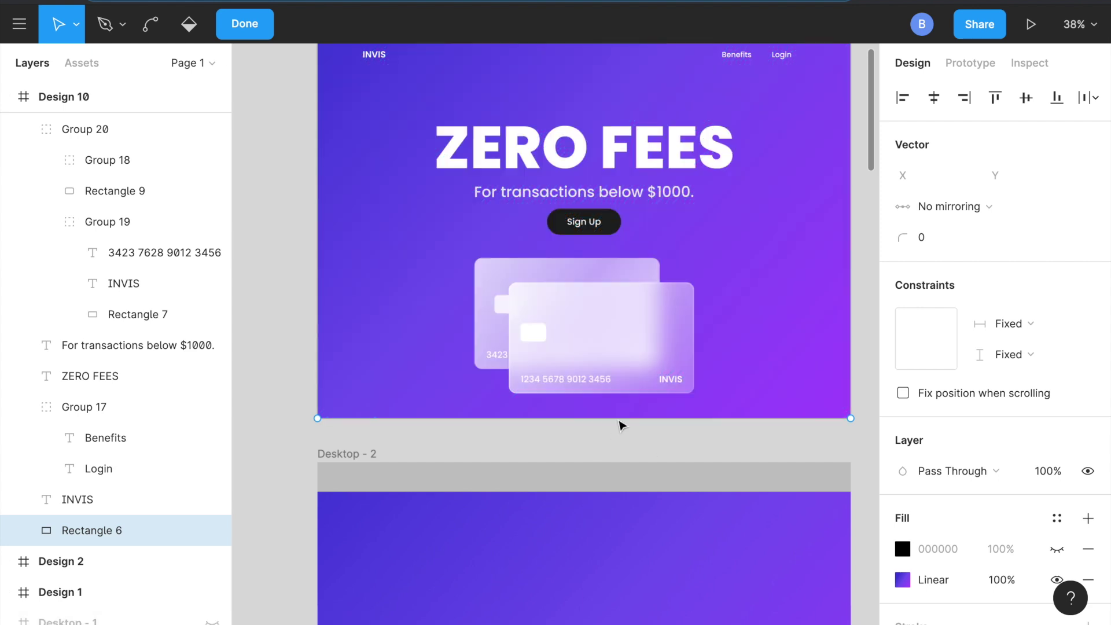
pyautogui.scroll(2, 602, 447)
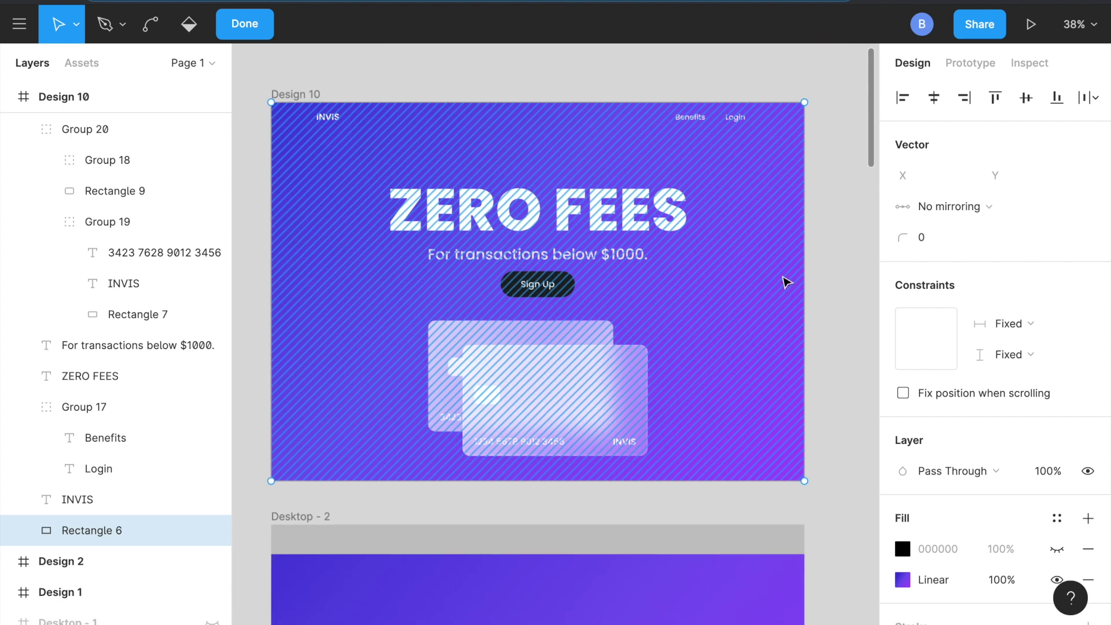
pyautogui.press('Escape')
pyautogui.scroll(-2, 727, 434)
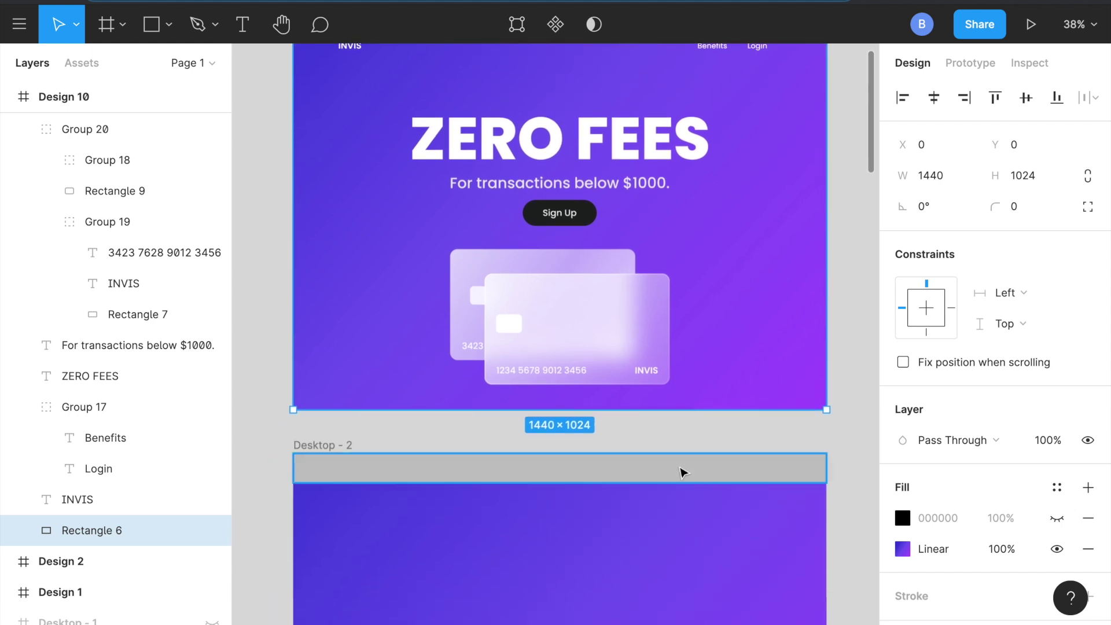
pyautogui.click(682, 473)
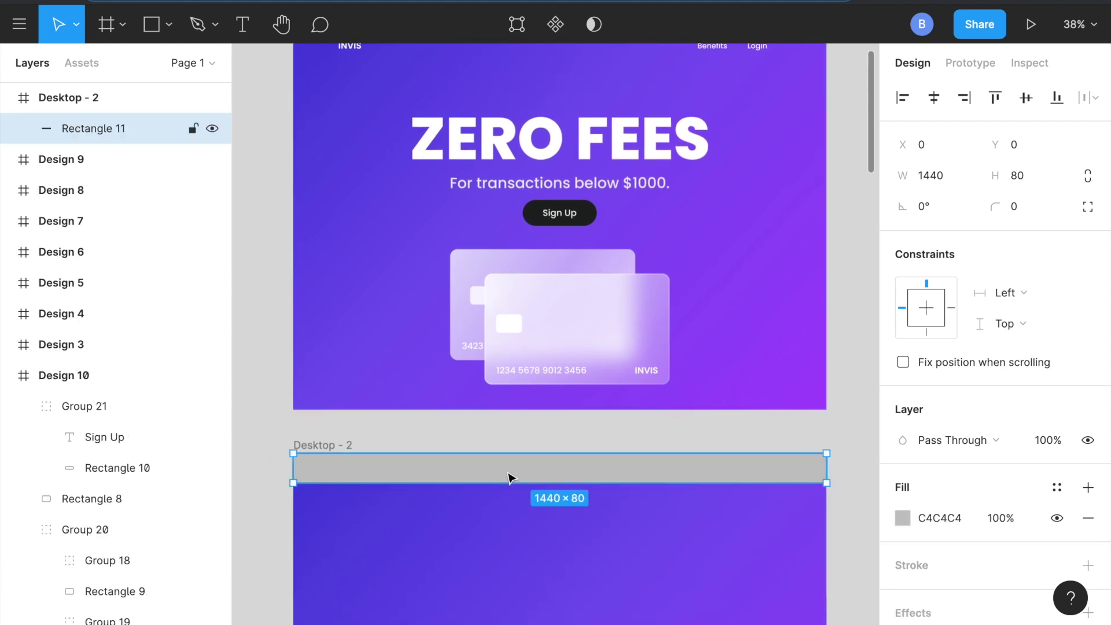
# Darken the Desktop - 2 top bar's fill to near-black 1C1B1B.
pyautogui.scroll(1, 509, 477)
pyautogui.hscroll(-1, 509, 477)
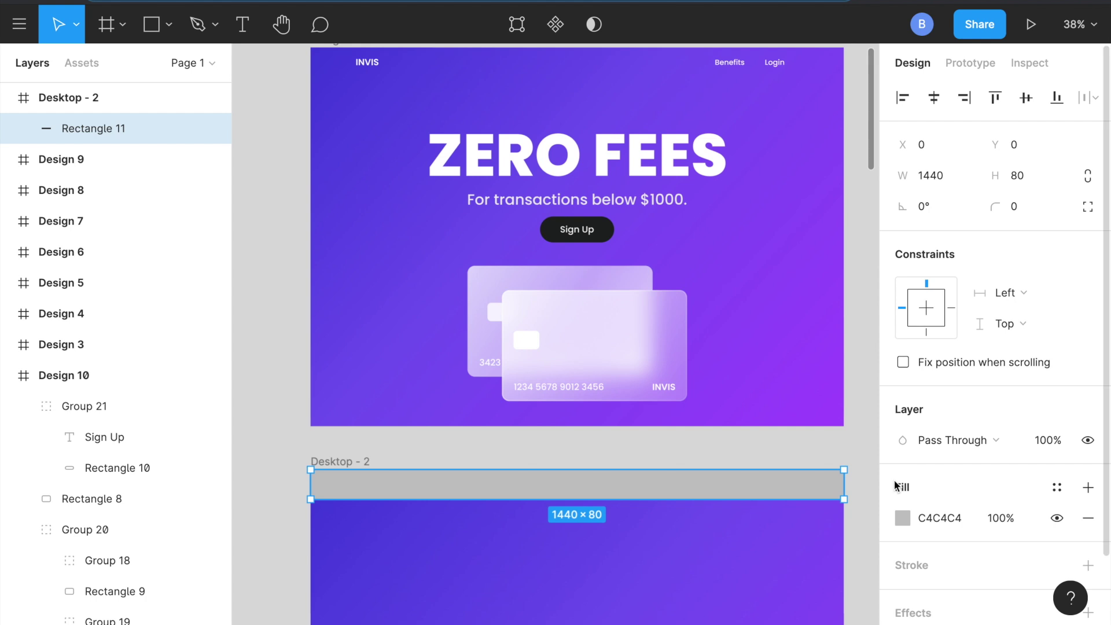
pyautogui.click(906, 514)
pyautogui.moveTo(665, 347); pyautogui.dragTo(654, 370)
pyautogui.click(481, 560)
# Add an INVIS text layer at the left end of the dark bar.
pyautogui.hscroll(-1, 483, 562)
pyautogui.scroll(1, 483, 562)
pyautogui.scroll(1, 483, 561)
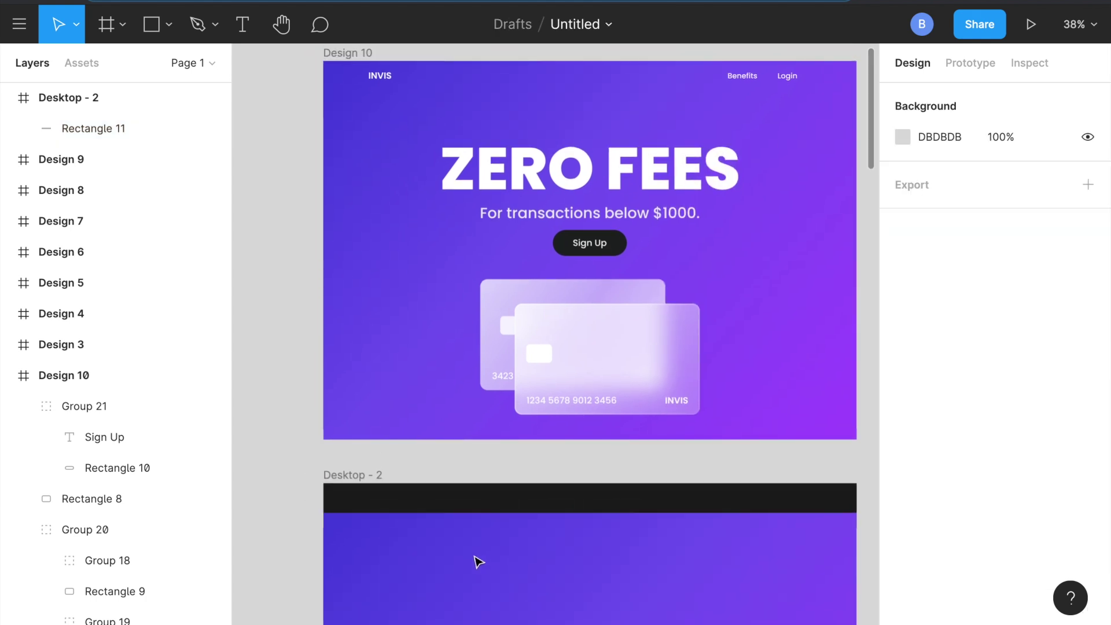
pyautogui.press('t')
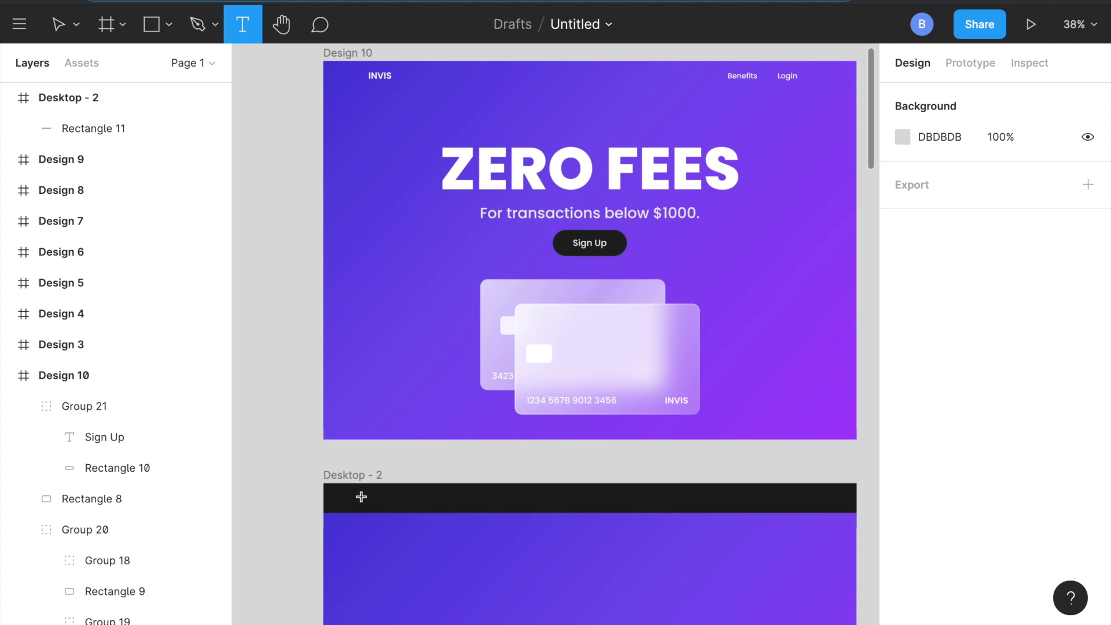
pyautogui.click(362, 497)
pyautogui.write('IN')
pyautogui.press('Escape')
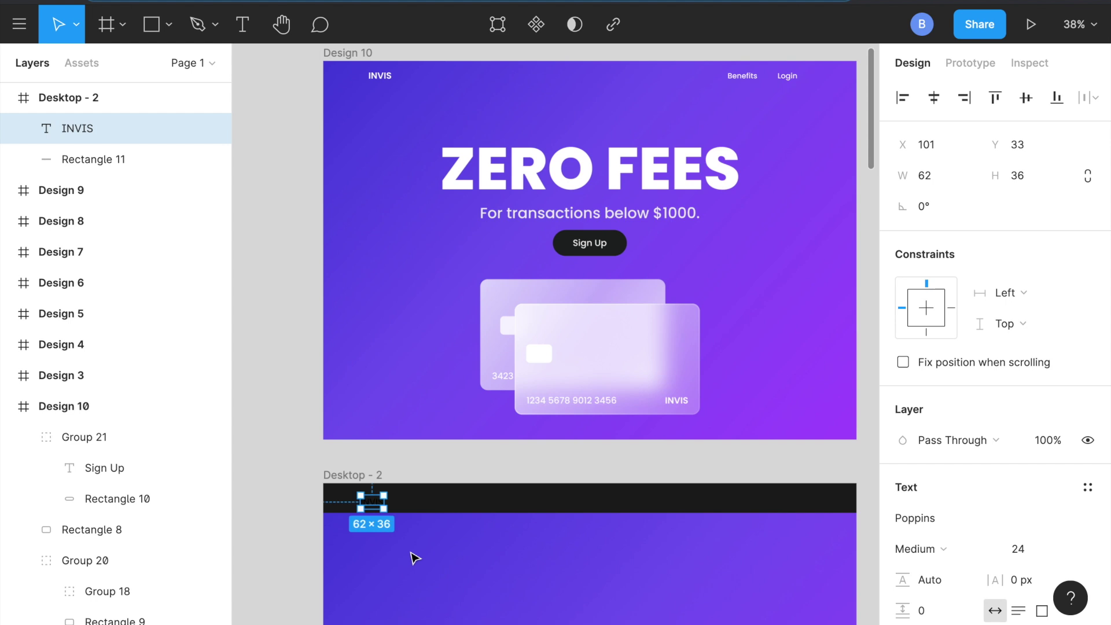
# Make the INVIS text fill white (fff).
pyautogui.scroll(-3, 984, 525)
pyautogui.click(903, 585)
pyautogui.click(926, 585)
pyautogui.write('fff')
pyautogui.press('Return')
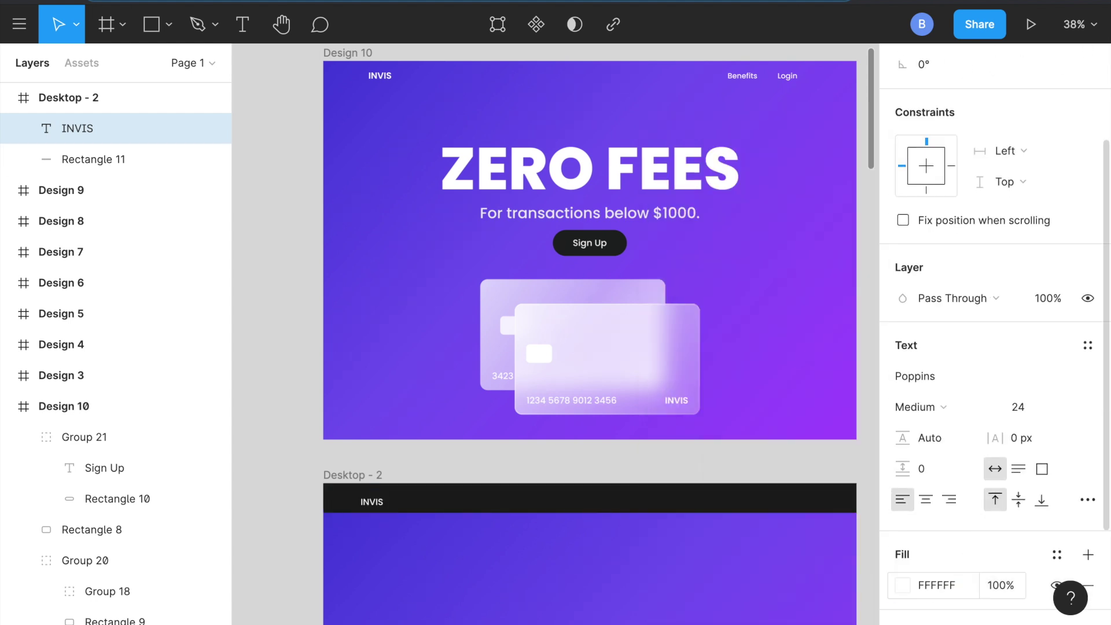
# Compare the INVIS logo style against Design 10, then select the Desktop - 2 frame.
pyautogui.scroll(-1, 581, 531)
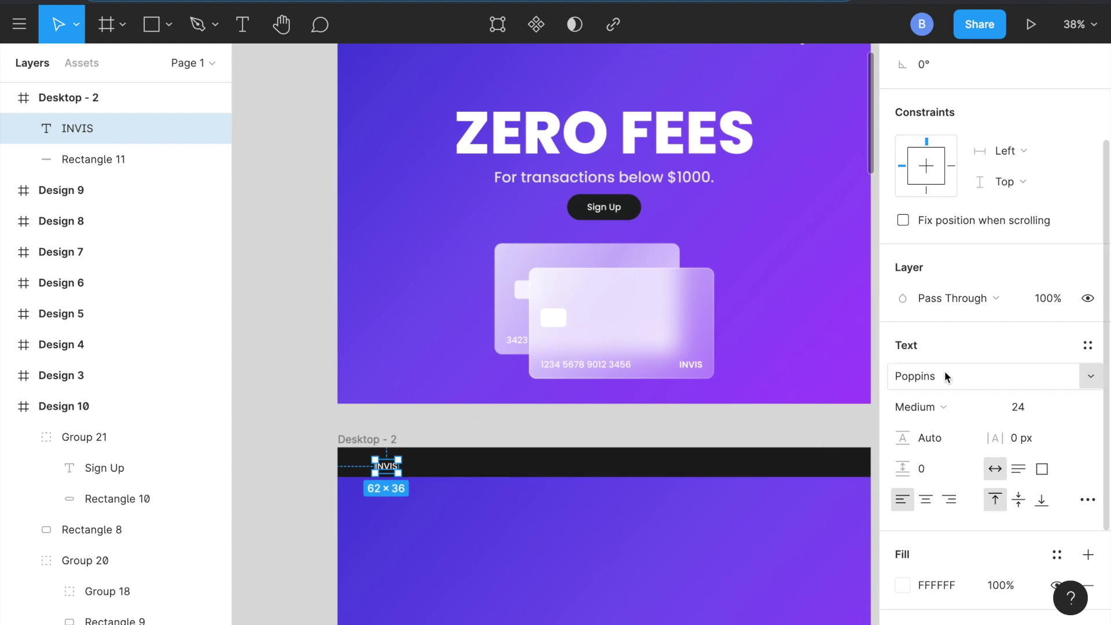
pyautogui.scroll(3, 608, 343)
pyautogui.hscroll(-1, 608, 342)
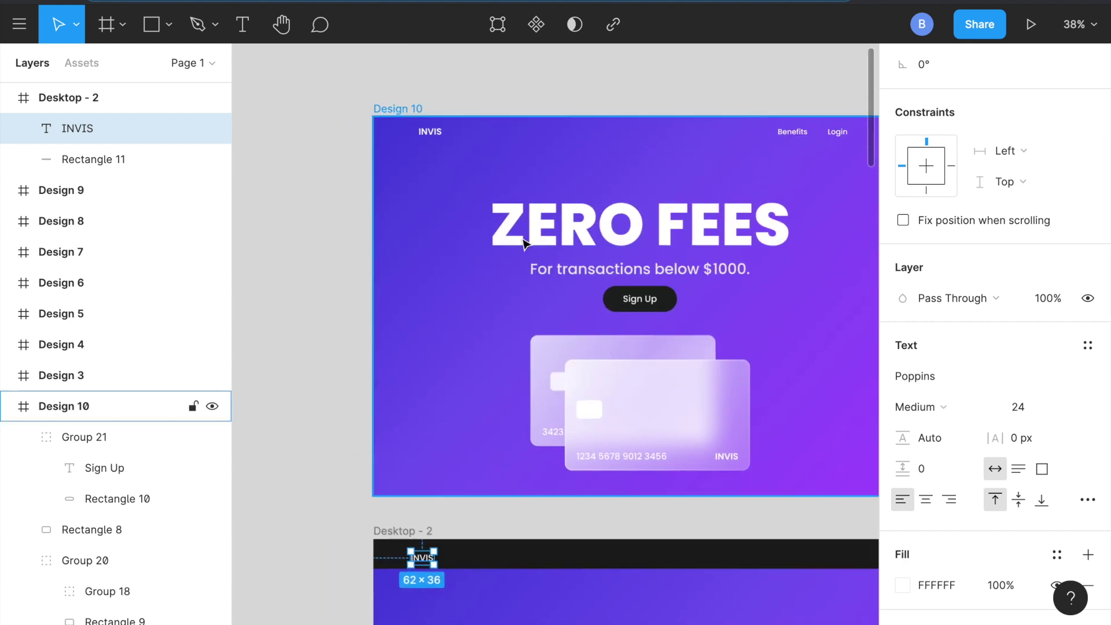
pyautogui.click(419, 128)
pyautogui.scroll(-3, 486, 435)
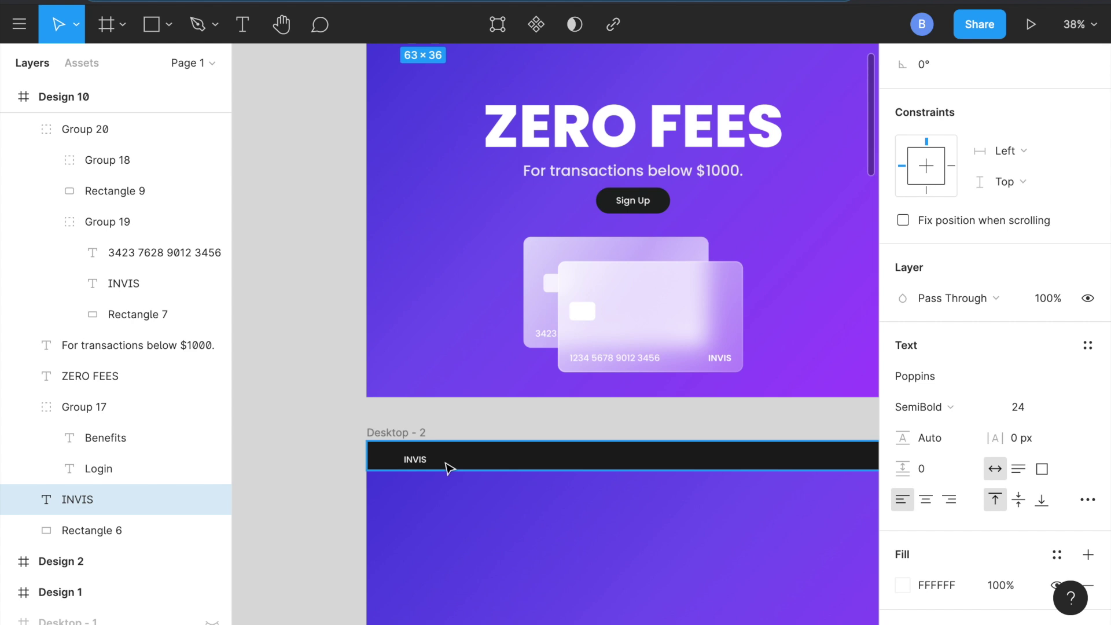
pyautogui.click(422, 461)
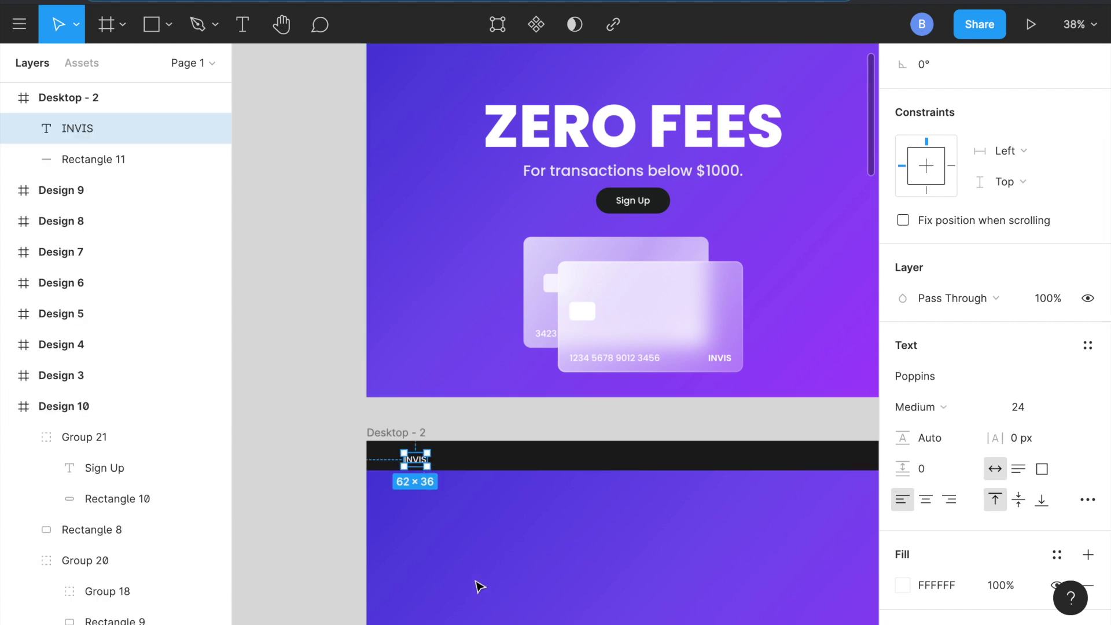
pyautogui.scroll(5, 480, 586)
pyautogui.click(279, 280)
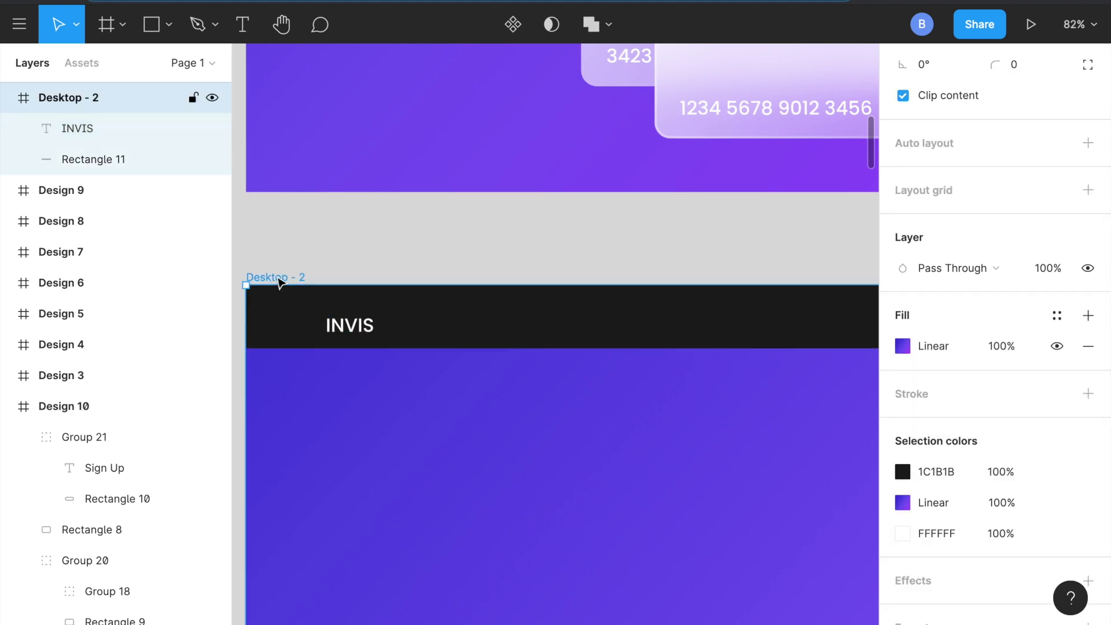
# Add a 12-column layout grid to the Desktop - 2 frame.
pyautogui.scroll(2, 1004, 293)
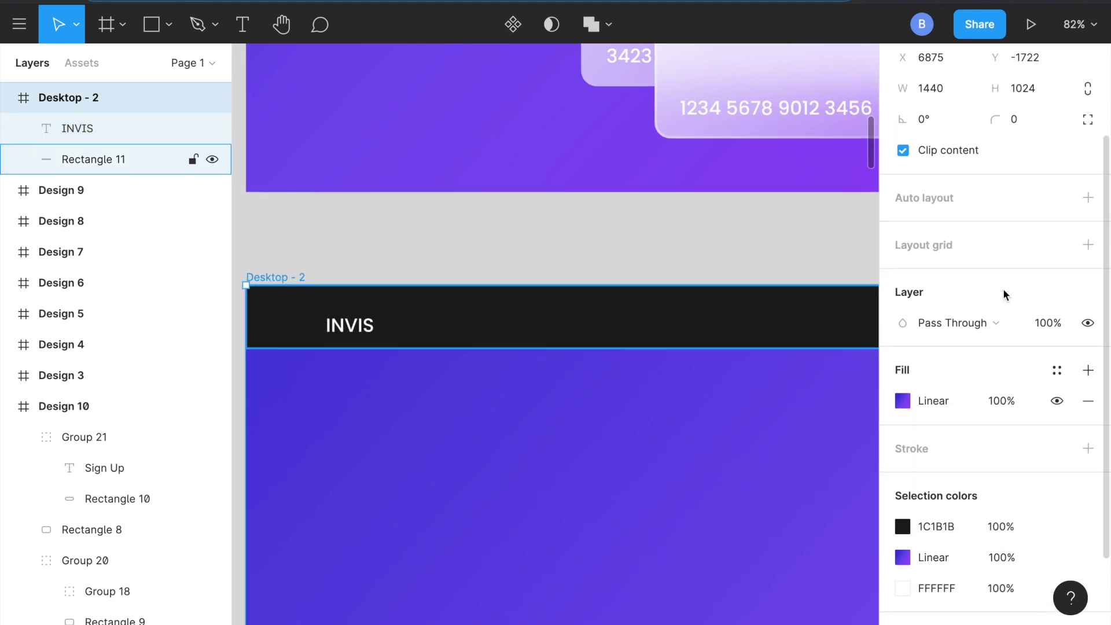
pyautogui.click(952, 267)
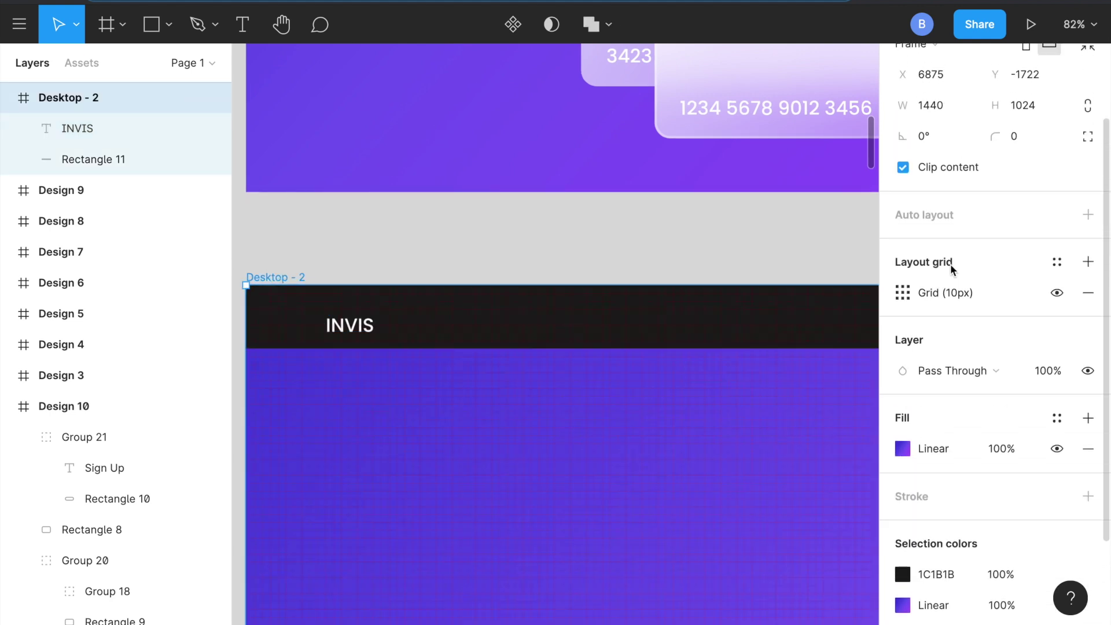
pyautogui.click(903, 293)
pyautogui.click(683, 310)
pyautogui.click(683, 318)
pyautogui.write('12')
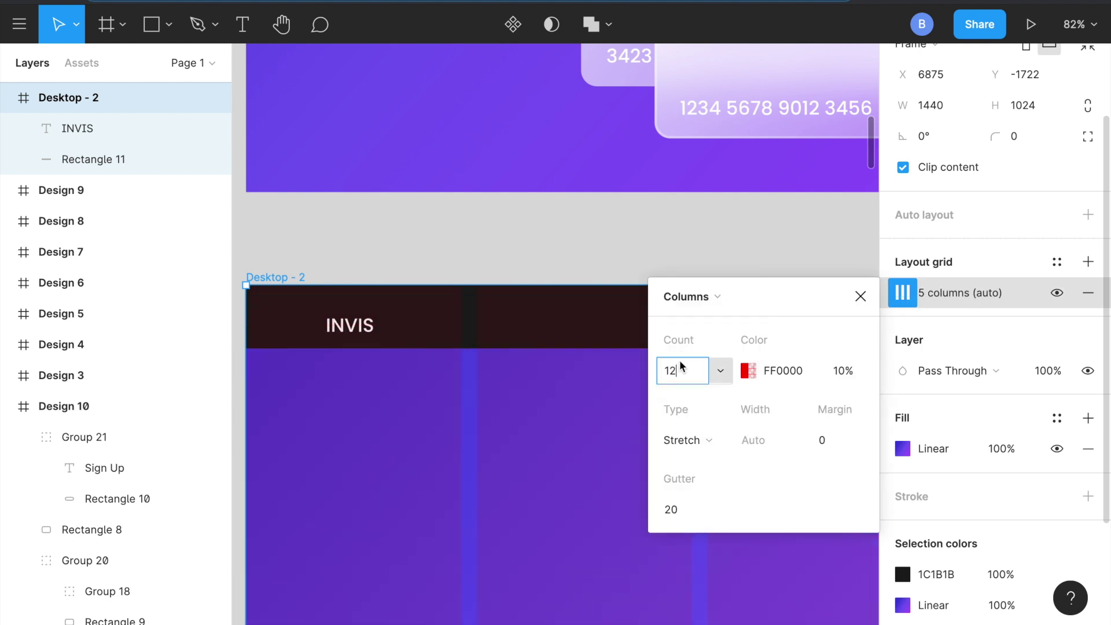
pyautogui.press('Return')
# Nudge the INVIS logo up and right to X 122, Y 22.
pyautogui.scroll(-3, 488, 416)
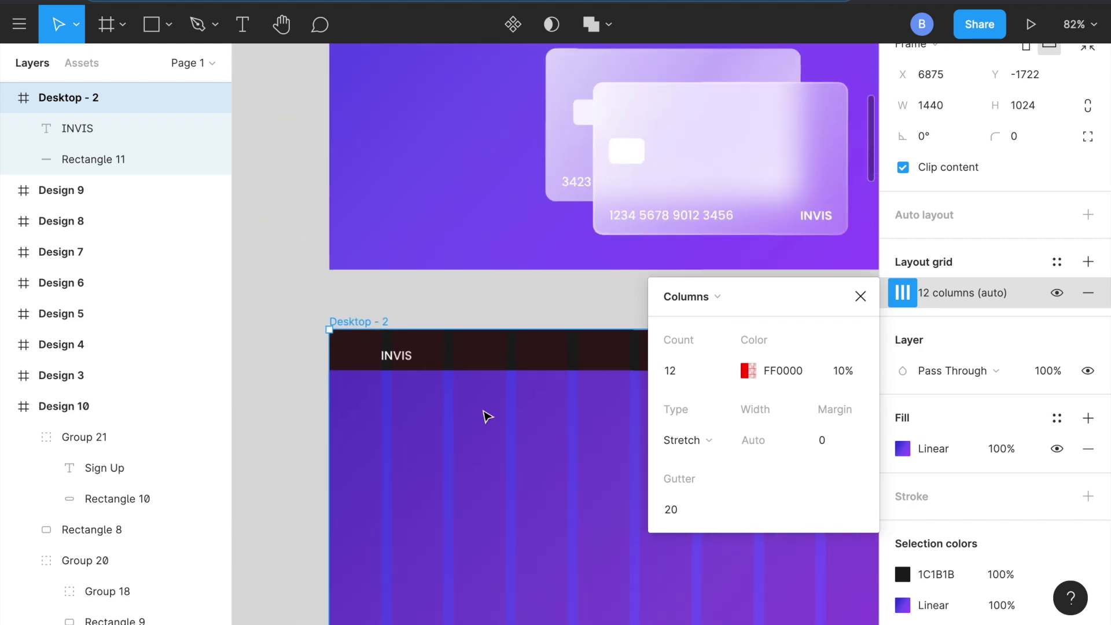
pyautogui.scroll(-3, 488, 417)
pyautogui.click(423, 370)
pyautogui.moveTo(413, 371); pyautogui.dragTo(428, 368)
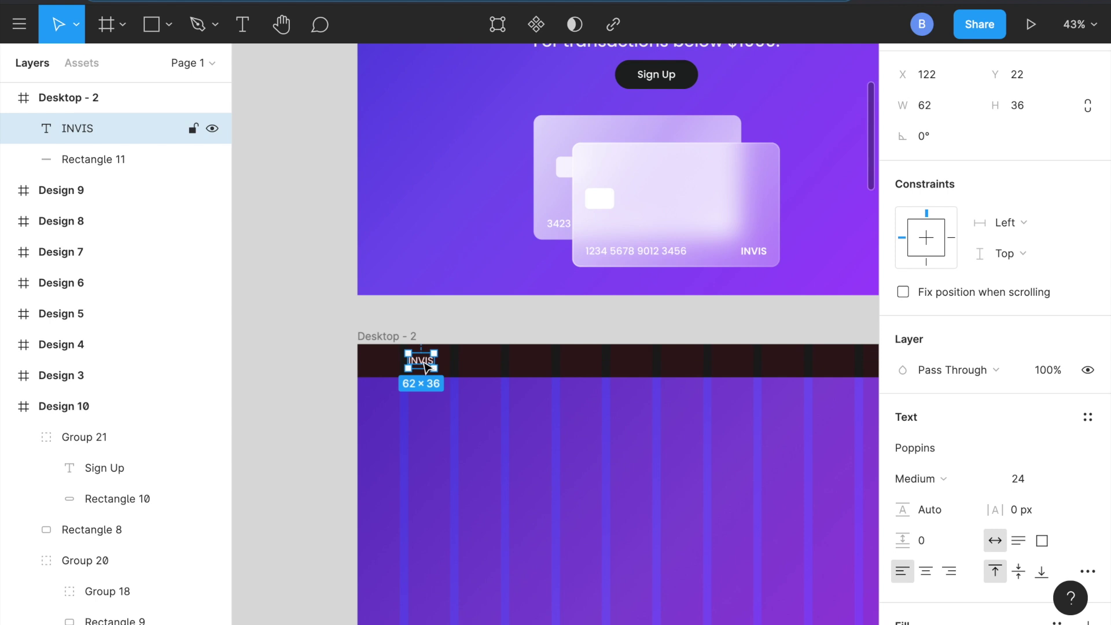
# Duplicate the INVIS text and move the copy right along the nav bar.
pyautogui.scroll(-4, 595, 376)
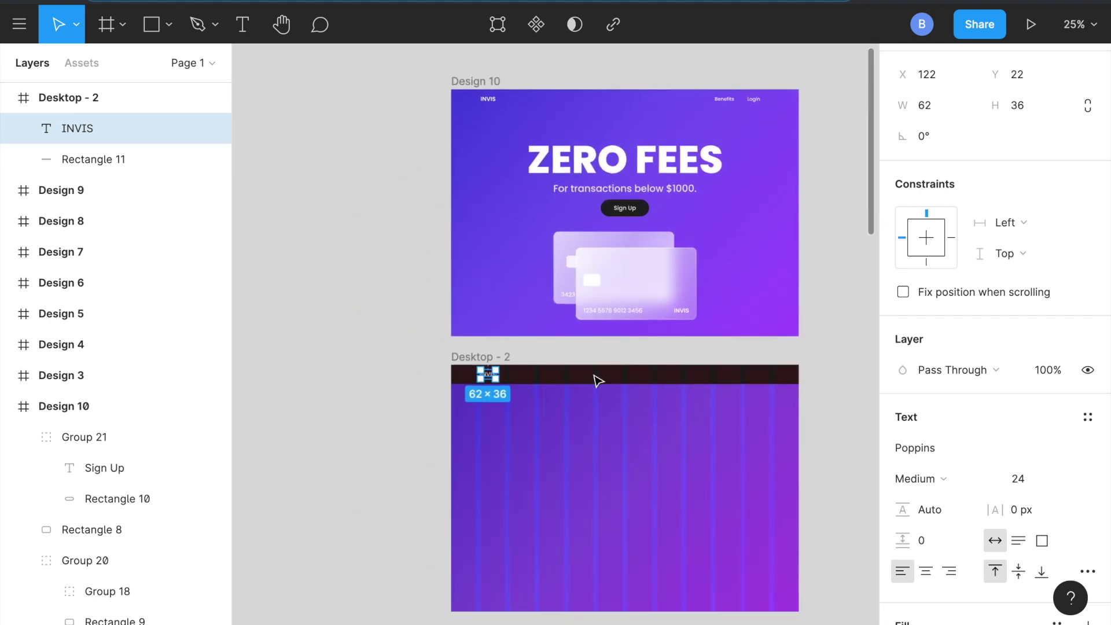
pyautogui.hotkey('ctrl', 'd')
pyautogui.scroll(4, 598, 381)
pyautogui.moveTo(334, 380); pyautogui.dragTo(517, 375)
pyautogui.scroll(-3, 517, 375)
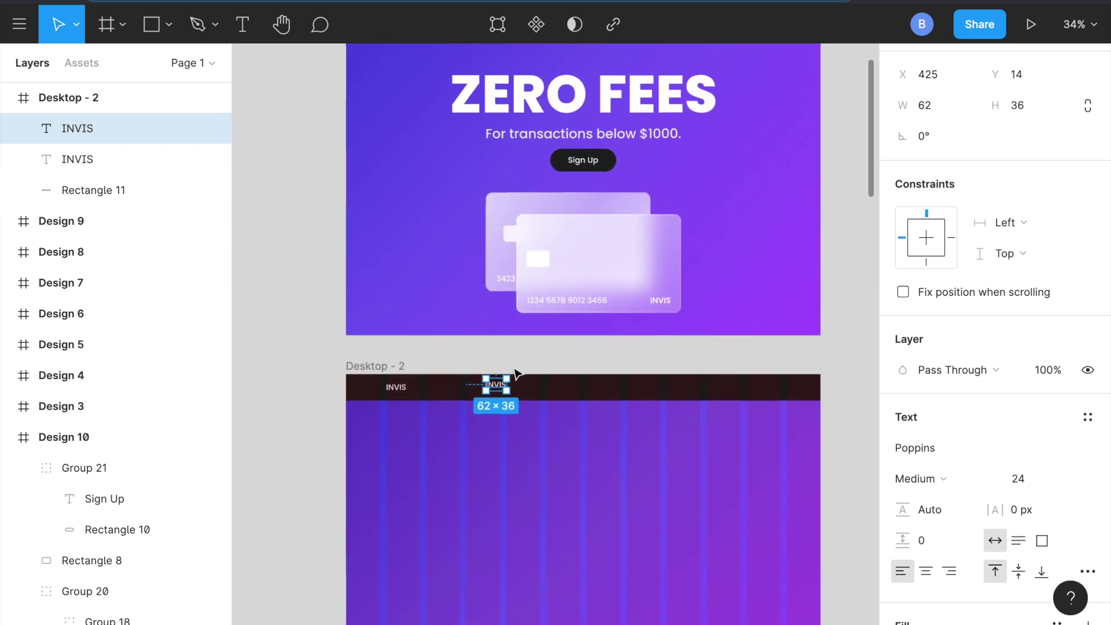
pyautogui.scroll(2, 516, 374)
pyautogui.hscroll(2, 517, 375)
pyautogui.moveTo(416, 449); pyautogui.dragTo(657, 457)
# Make a second INVIS copy and place it on the nav bar's right side at X 1095.
pyautogui.scroll(5, 689, 454)
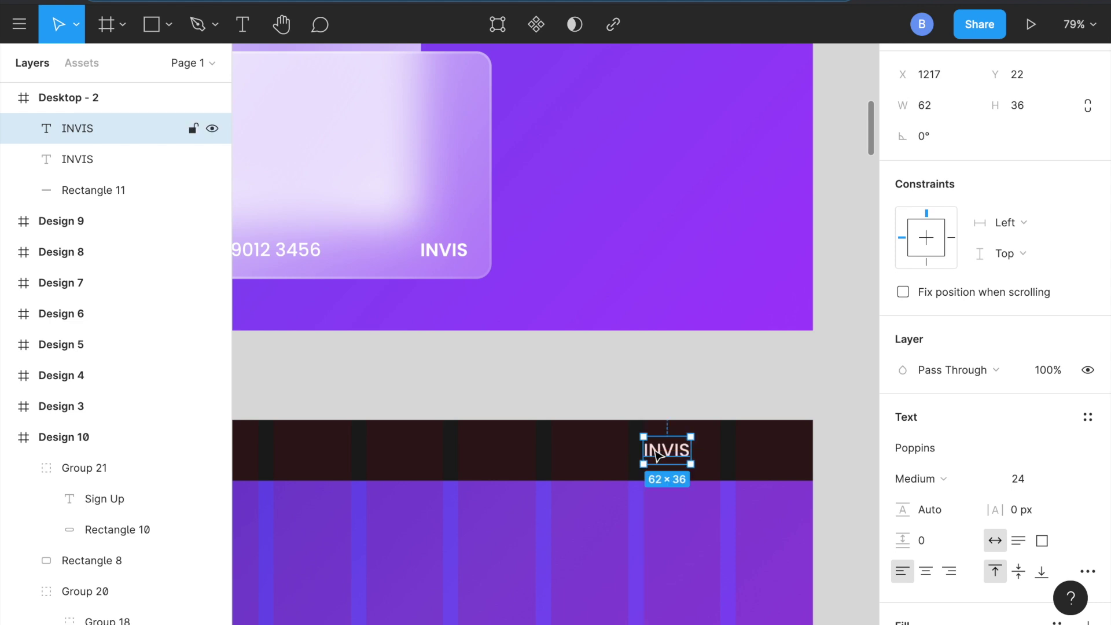
pyautogui.hscroll(-2, 658, 453)
pyautogui.scroll(-1, 658, 453)
pyautogui.hotkey('ctrl', 'd')
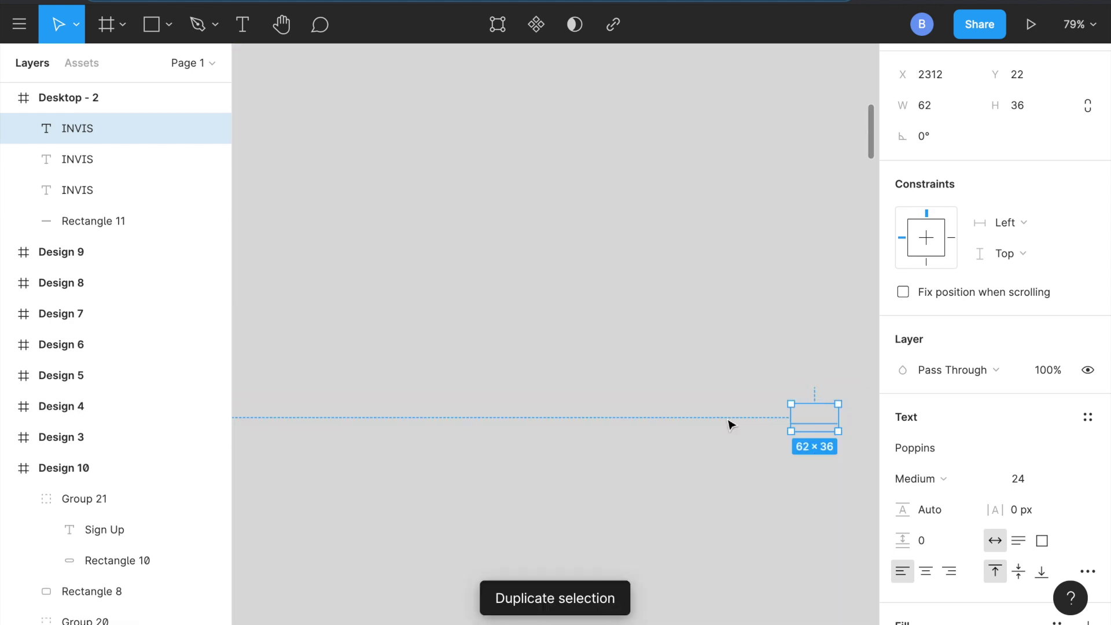
pyautogui.scroll(-5, 727, 425)
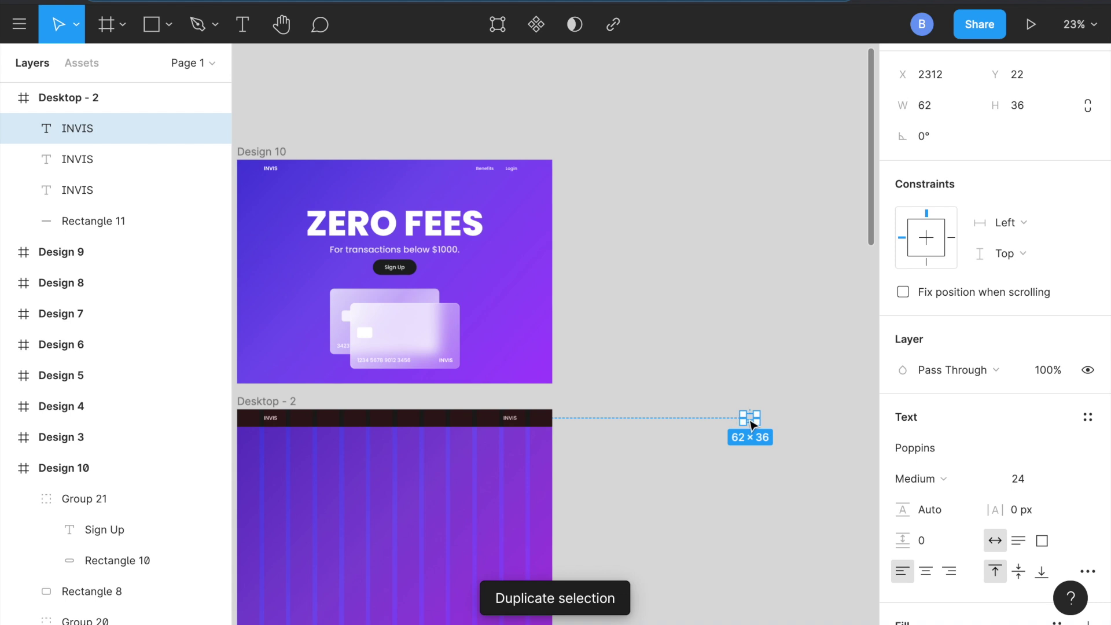
pyautogui.moveTo(752, 422); pyautogui.dragTo(489, 424)
# Change the right-hand INVIS copy's text to Login.
pyautogui.scroll(8, 488, 421)
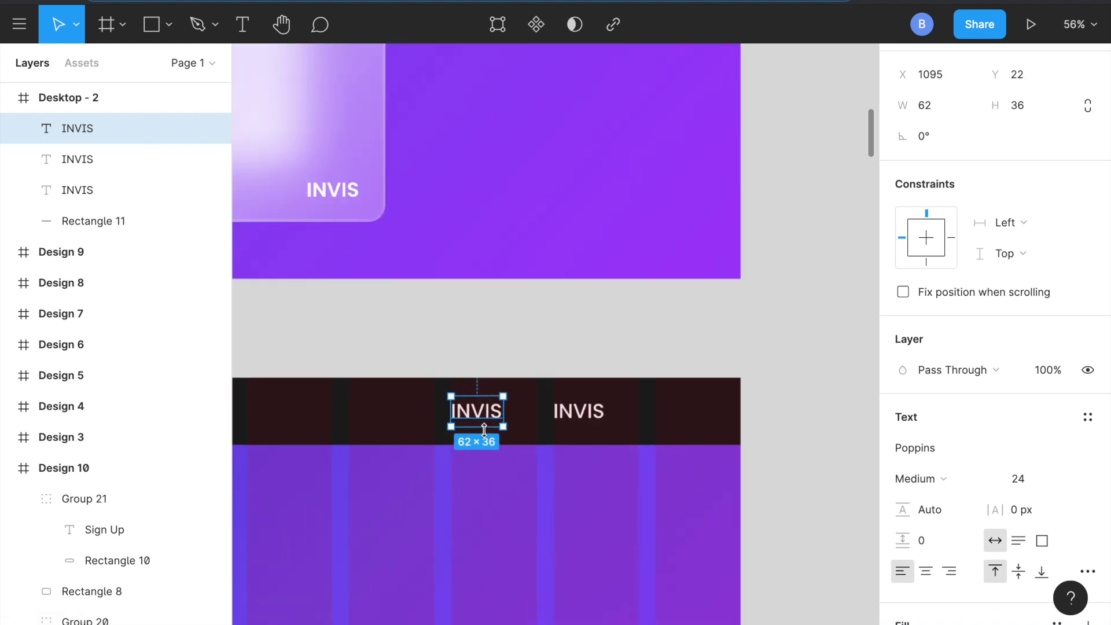
pyautogui.click(616, 407)
pyautogui.doubleClick(619, 411)
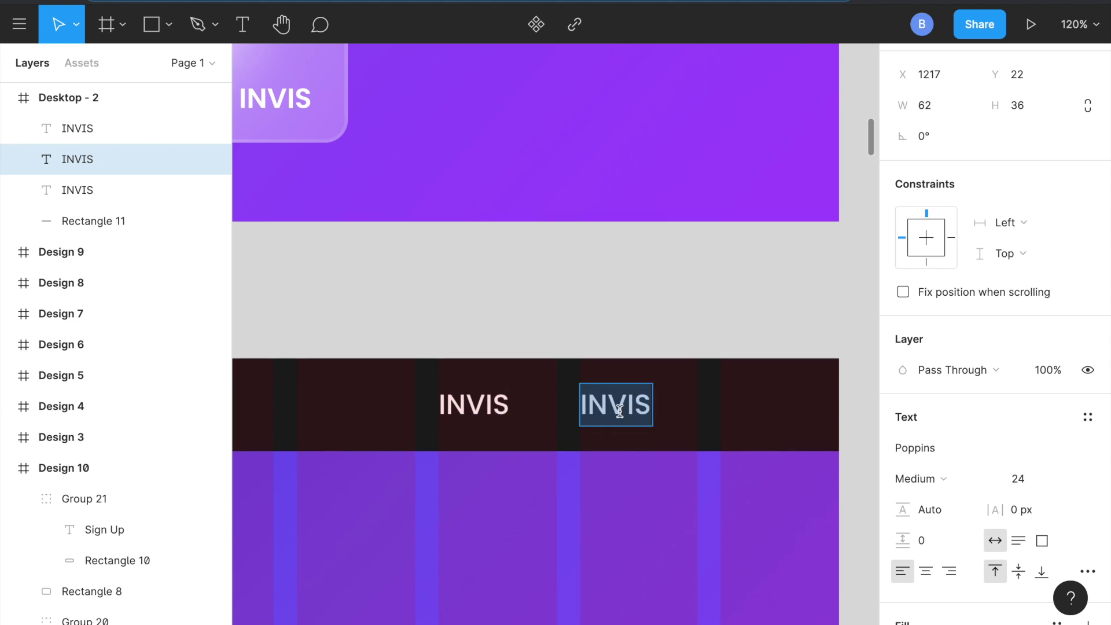
pyautogui.scroll(1, 619, 411)
pyautogui.write('Login')
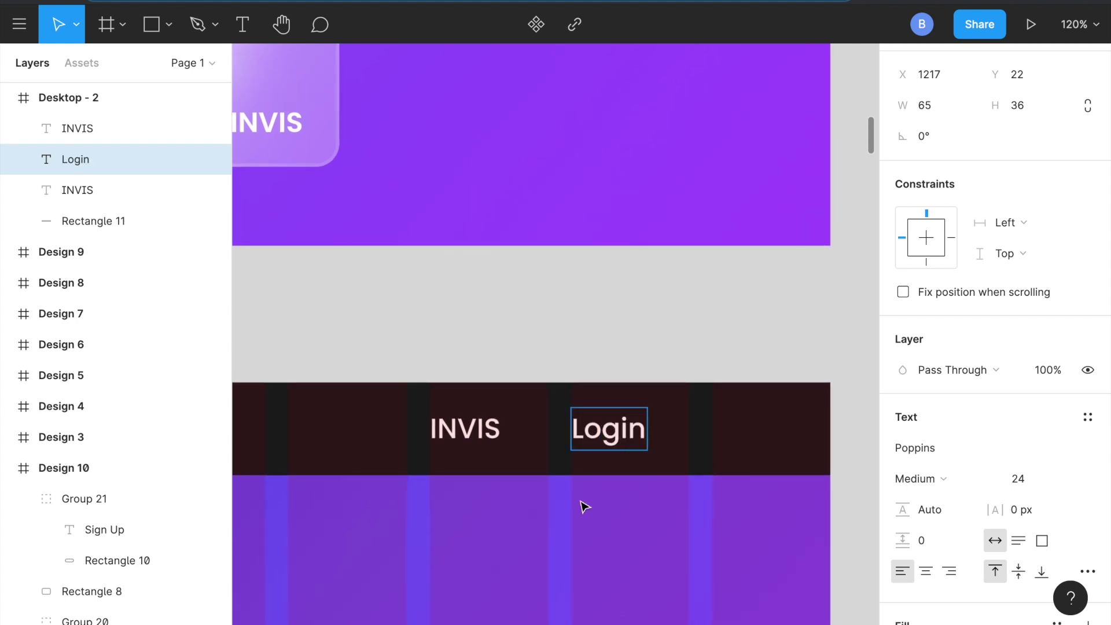
pyautogui.press('Escape')
# Change the other INVIS copy's text to Benefits.
pyautogui.click(470, 433)
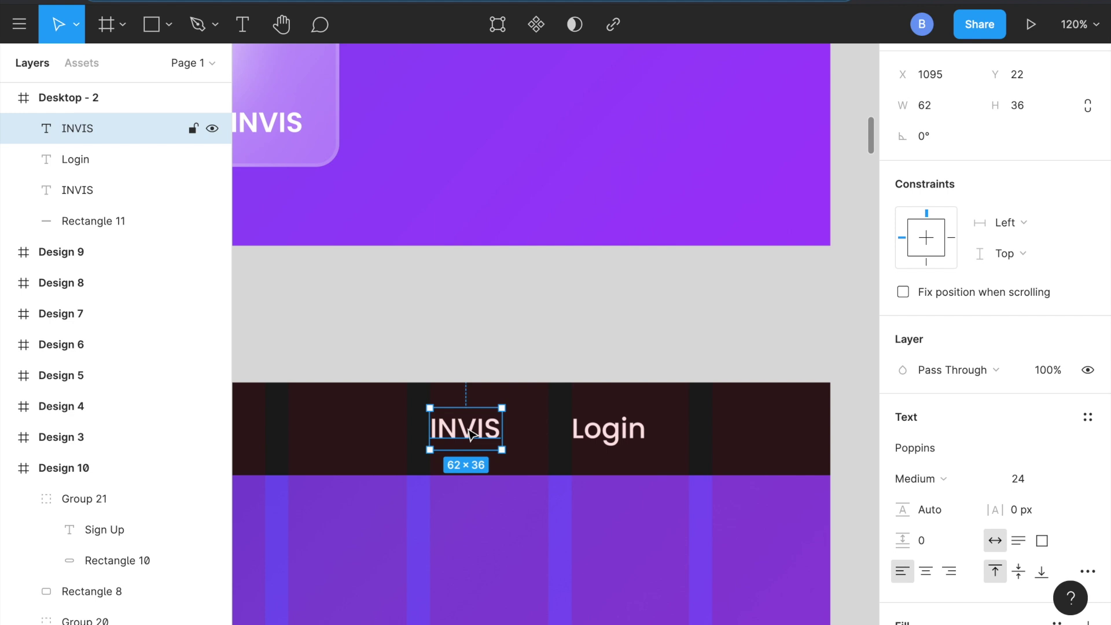
pyautogui.hscroll(-1, 467, 427)
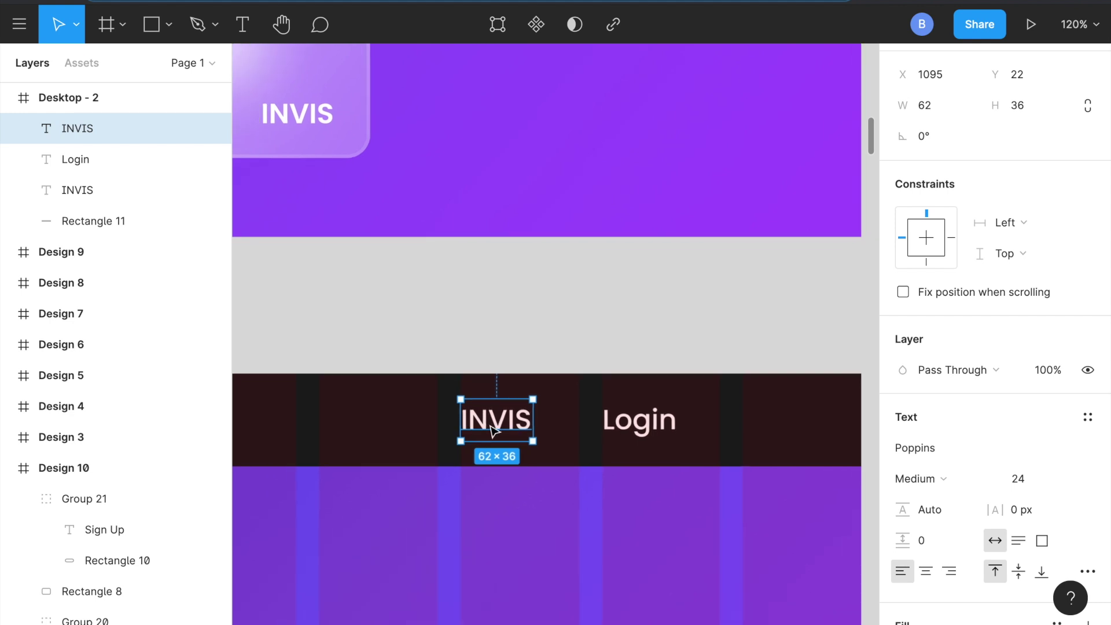
pyautogui.doubleClick(489, 426)
pyautogui.write('Benefits')
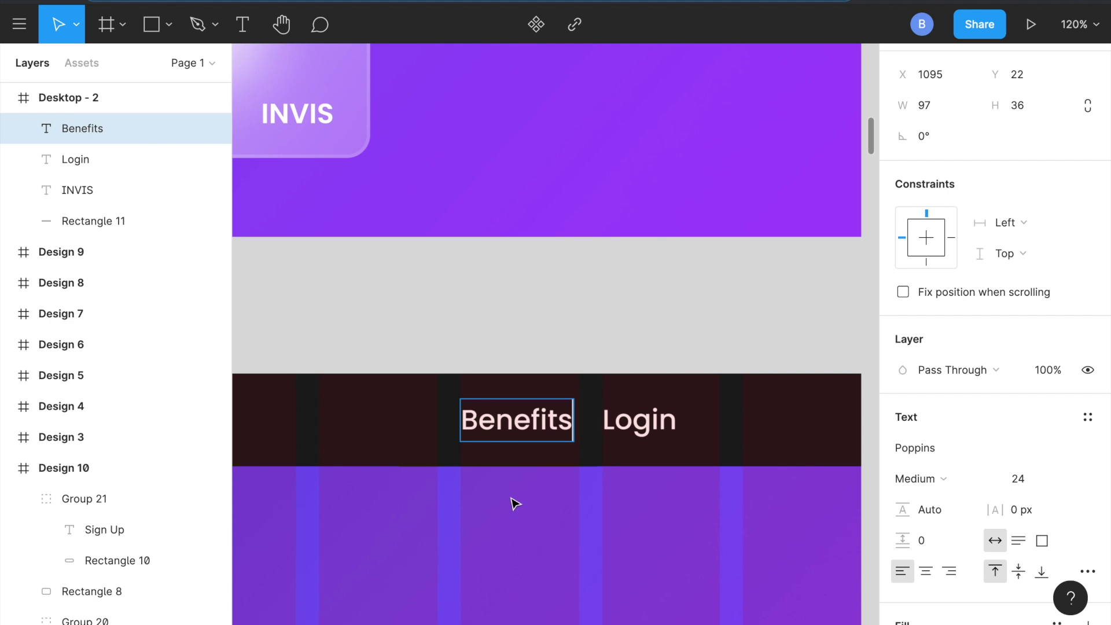
pyautogui.press('Escape')
# Shift Benefits so it sits 48 px away from Login.
pyautogui.scroll(-5, 511, 514)
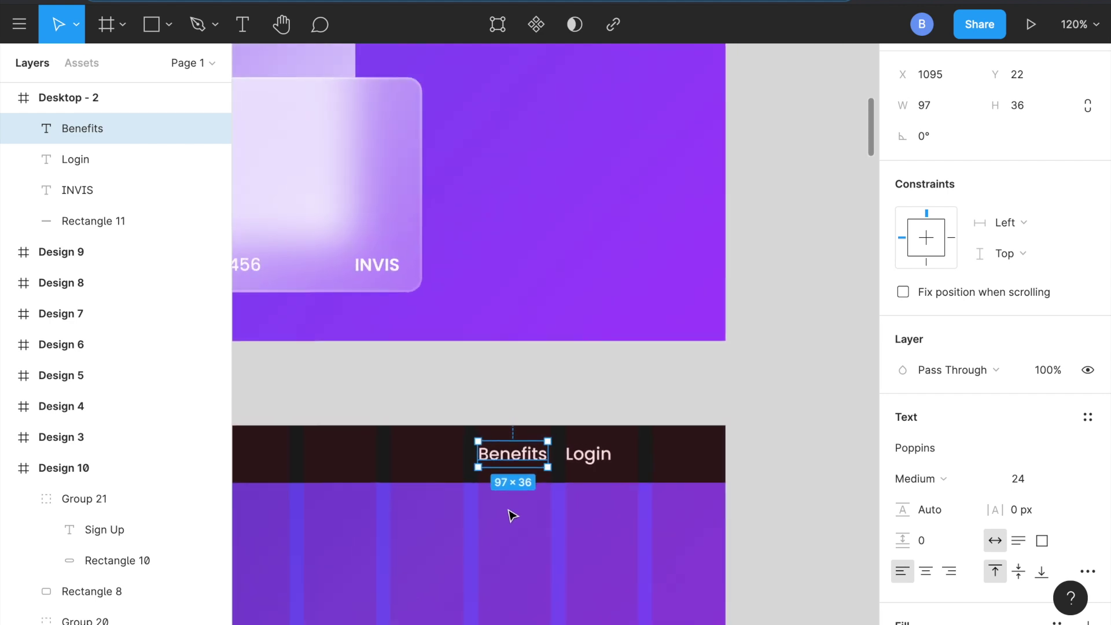
pyautogui.moveTo(582, 470); pyautogui.dragTo(553, 471)
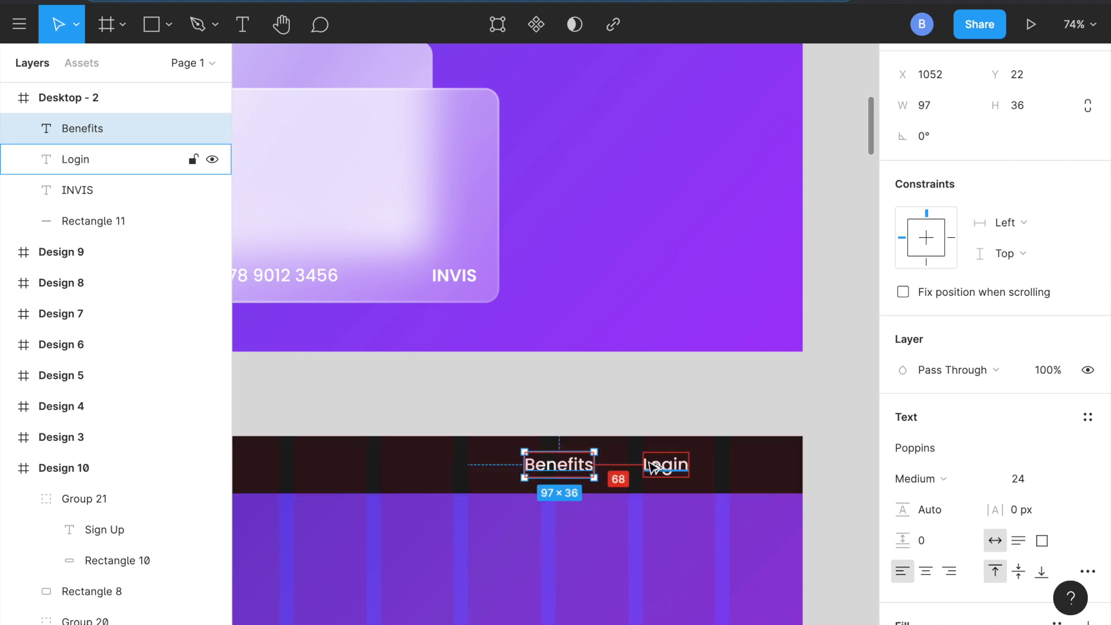
pyautogui.hotkey('shift', 'Right')
pyautogui.hotkey('shift', 'Right')
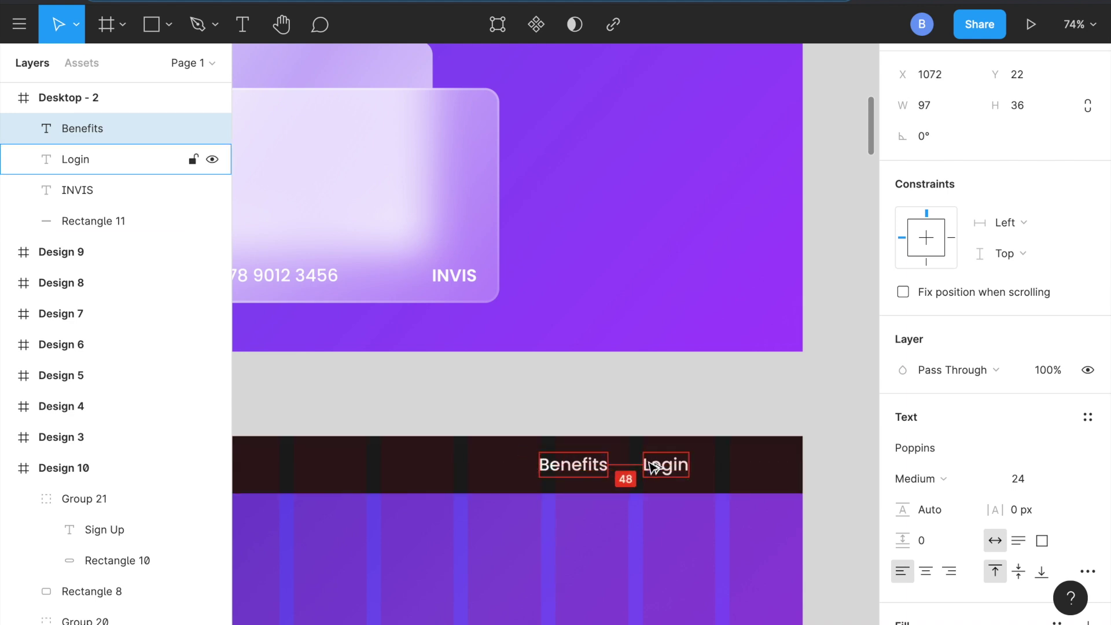
pyautogui.click(640, 523)
# Set the Benefits and Login links to font size 20.
pyautogui.scroll(-3, 641, 524)
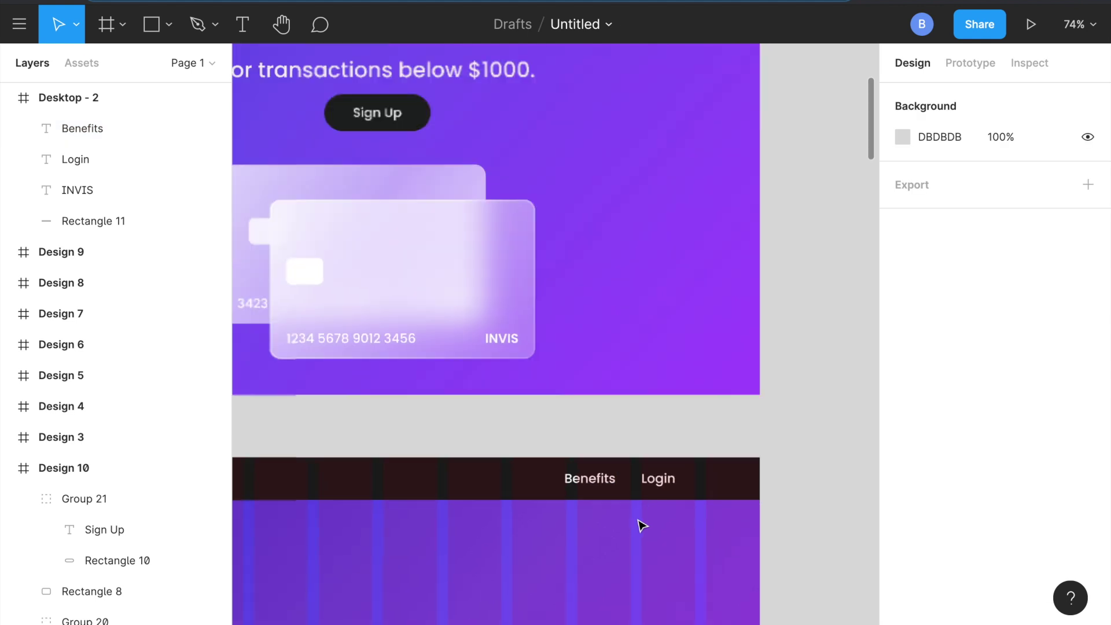
pyautogui.scroll(-5, 642, 525)
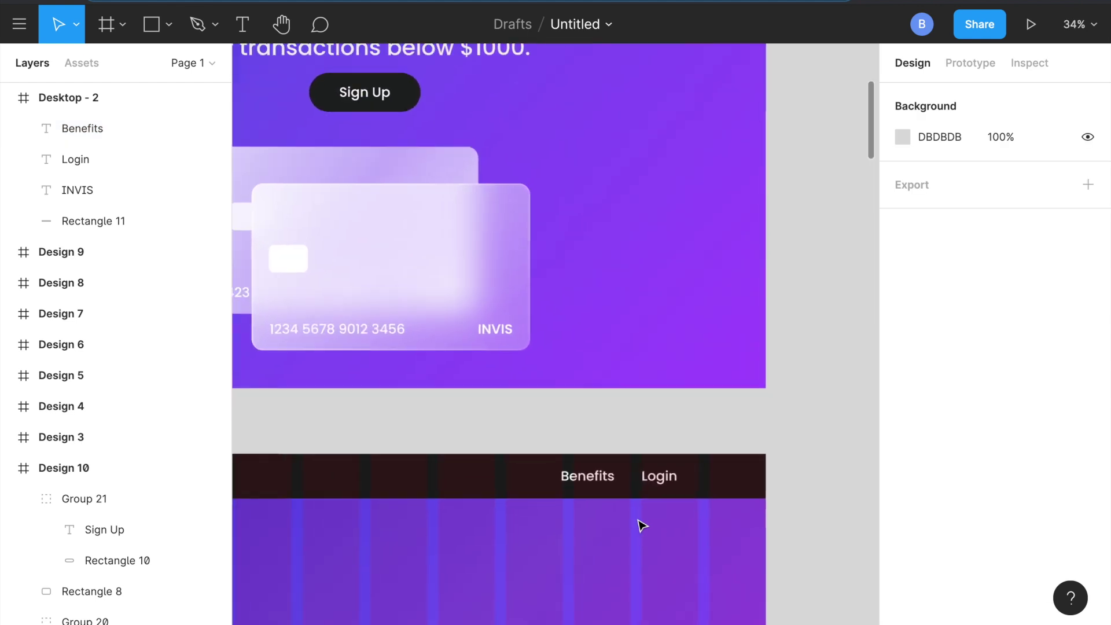
pyautogui.scroll(4, 642, 525)
pyautogui.click(591, 466)
pyautogui.keyDown('shift'); pyautogui.click(664, 466); pyautogui.keyUp('shift')
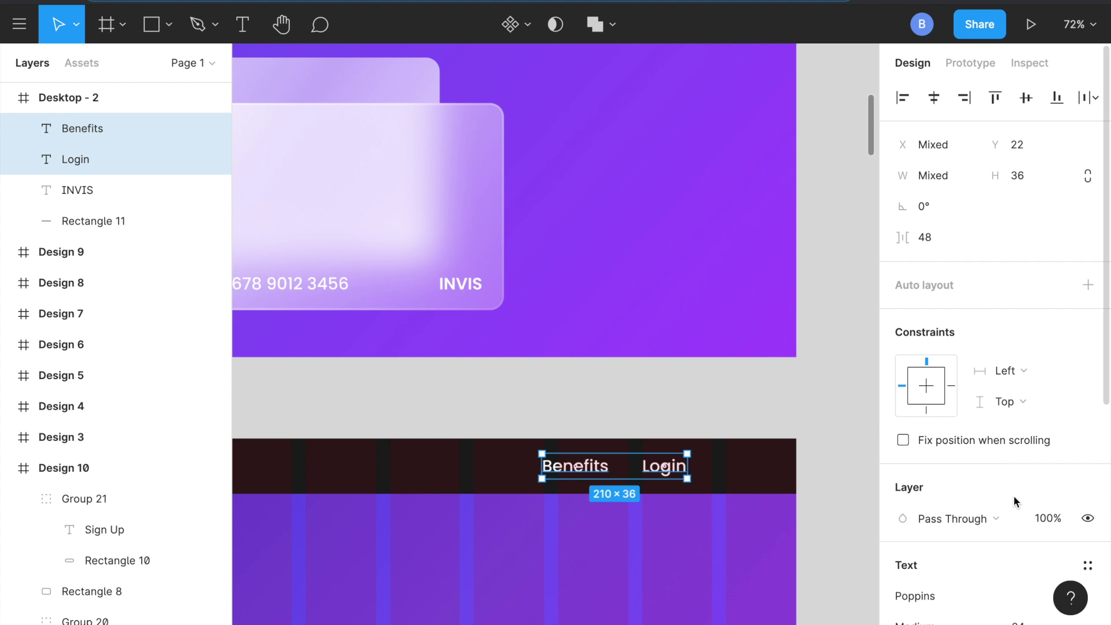
pyautogui.scroll(-2, 1014, 502)
pyautogui.click(1034, 534)
pyautogui.write('20')
pyautogui.press('Return')
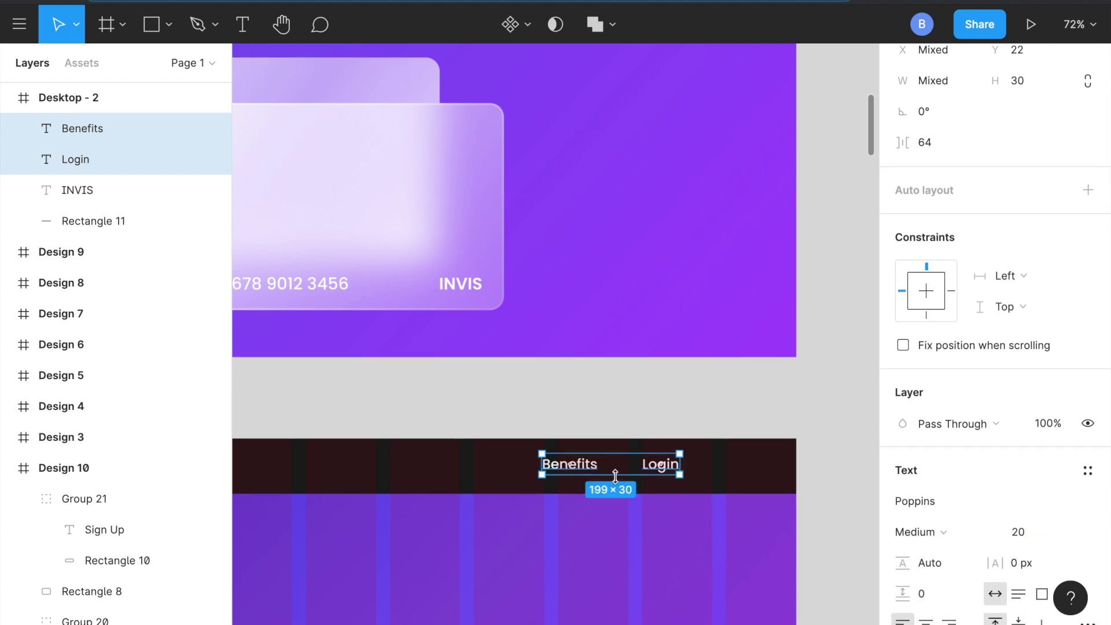
# Lower both links to Y 25, then select the dark nav bar rectangle.
pyautogui.moveTo(599, 461); pyautogui.dragTo(599, 470)
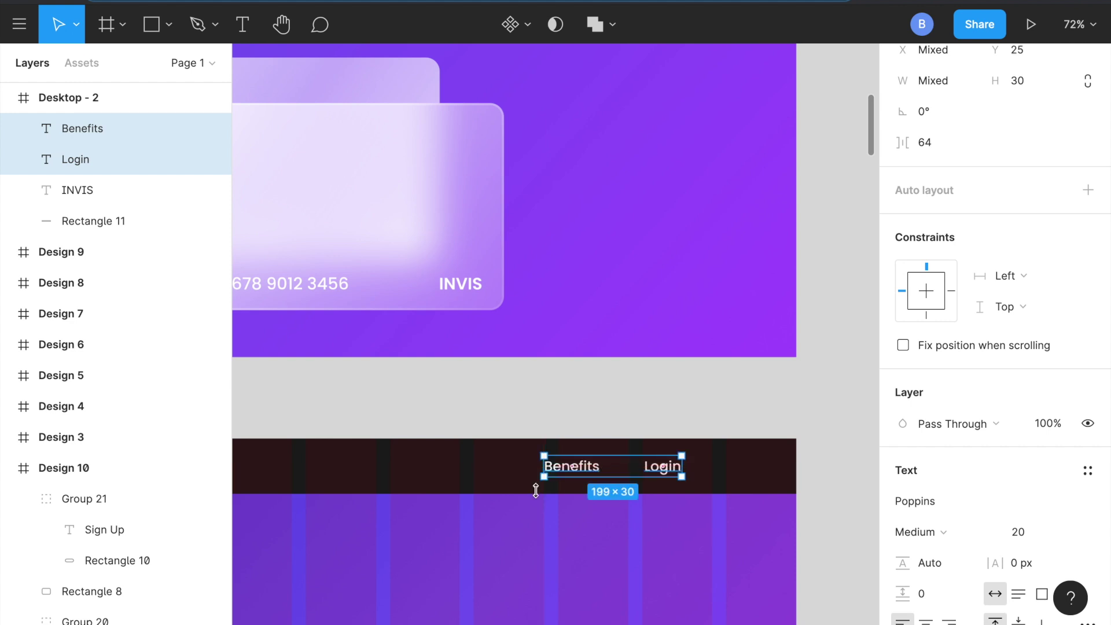
pyautogui.click(511, 514)
pyautogui.scroll(-2, 514, 516)
pyautogui.scroll(-3, 514, 515)
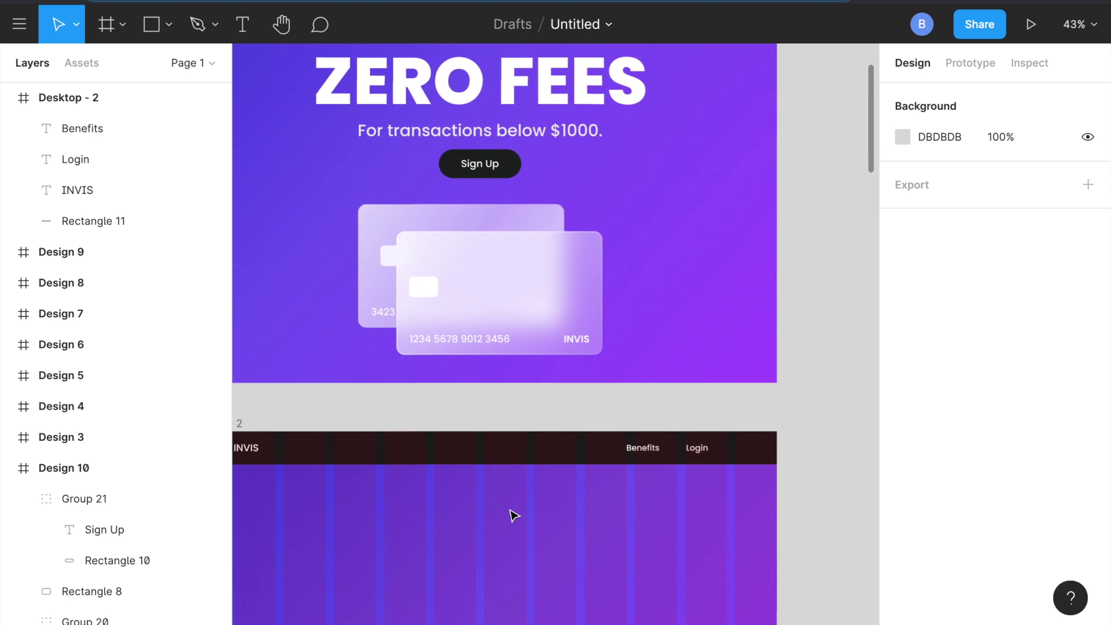
pyautogui.scroll(-1, 514, 516)
pyautogui.click(516, 453)
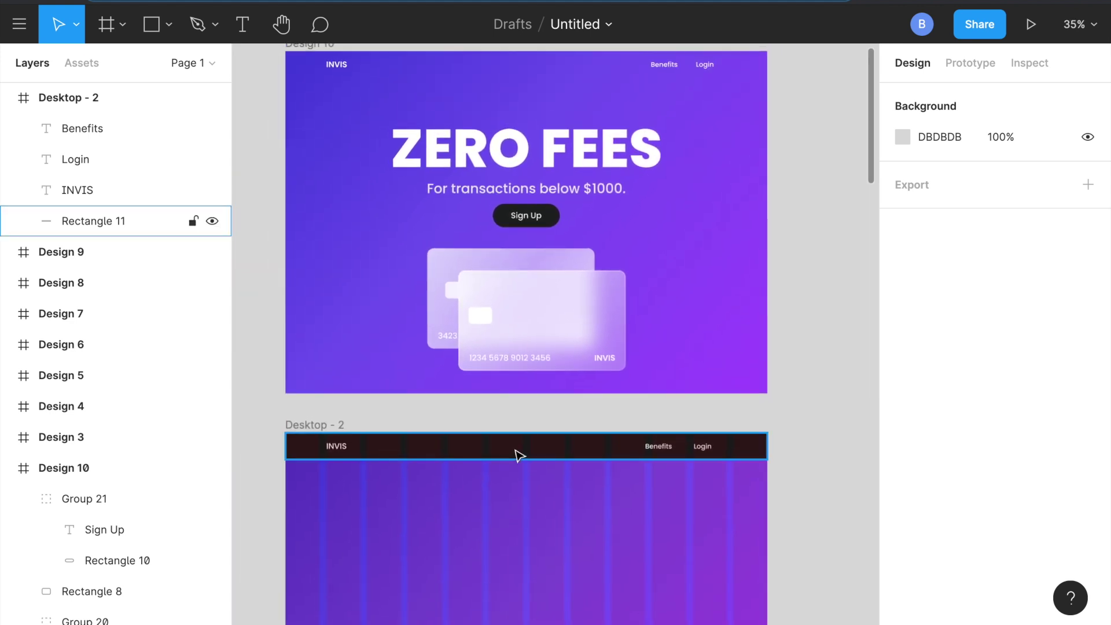
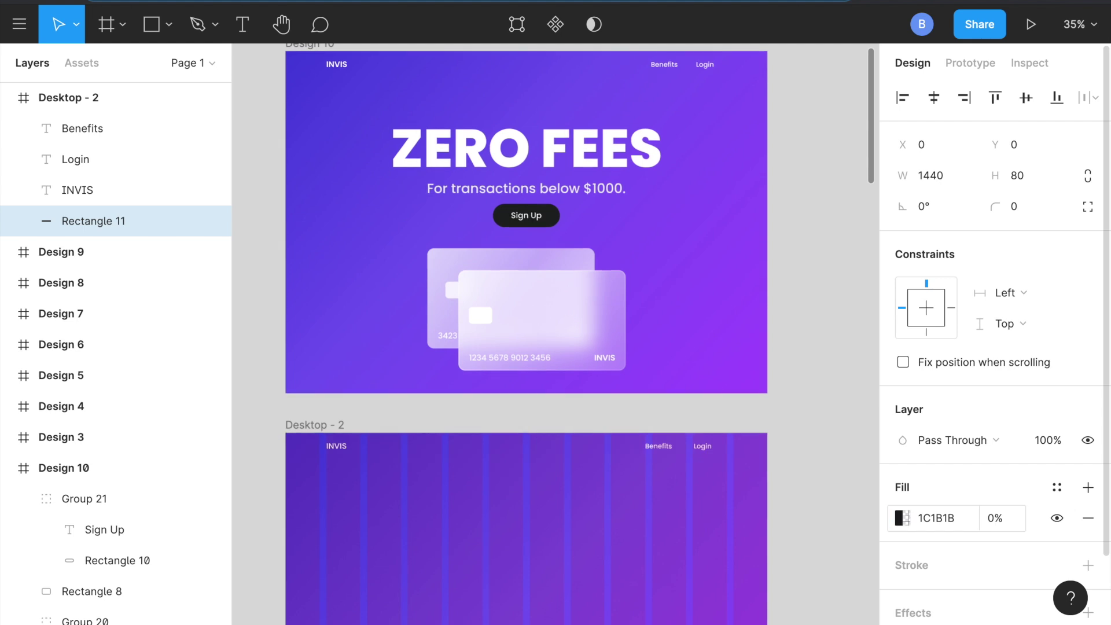
# Commit the nav bar's 0% fill and add a 'ZERO FEES' text layer in Desktop - 2.
pyautogui.click(660, 536)
pyautogui.hscroll(-1, 662, 537)
pyautogui.scroll(-2, 662, 537)
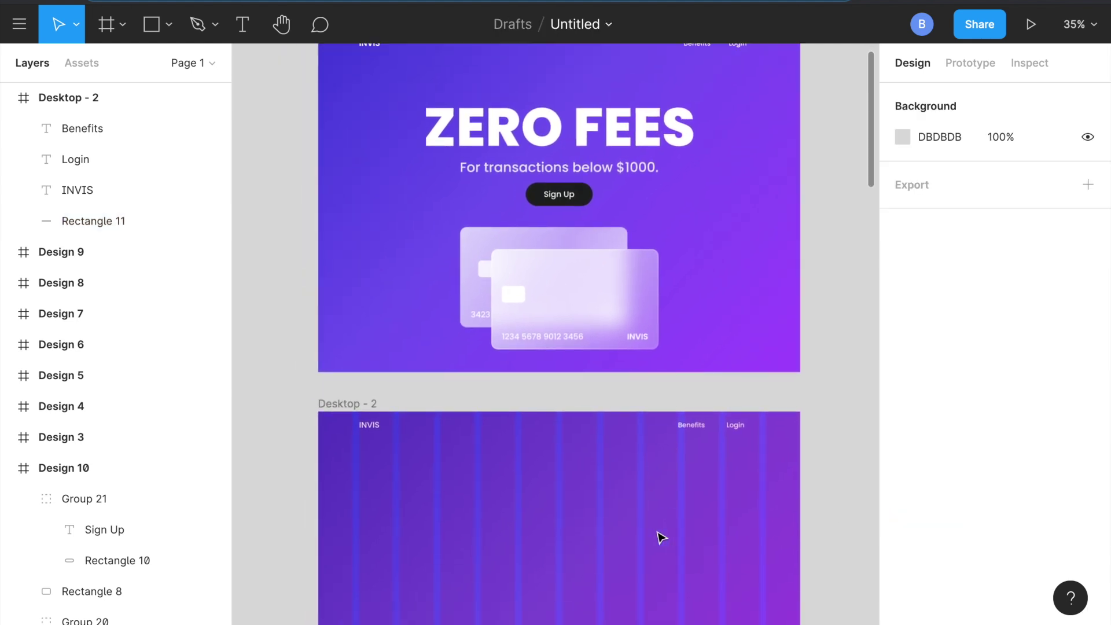
pyautogui.hscroll(-1, 657, 537)
pyautogui.press('t')
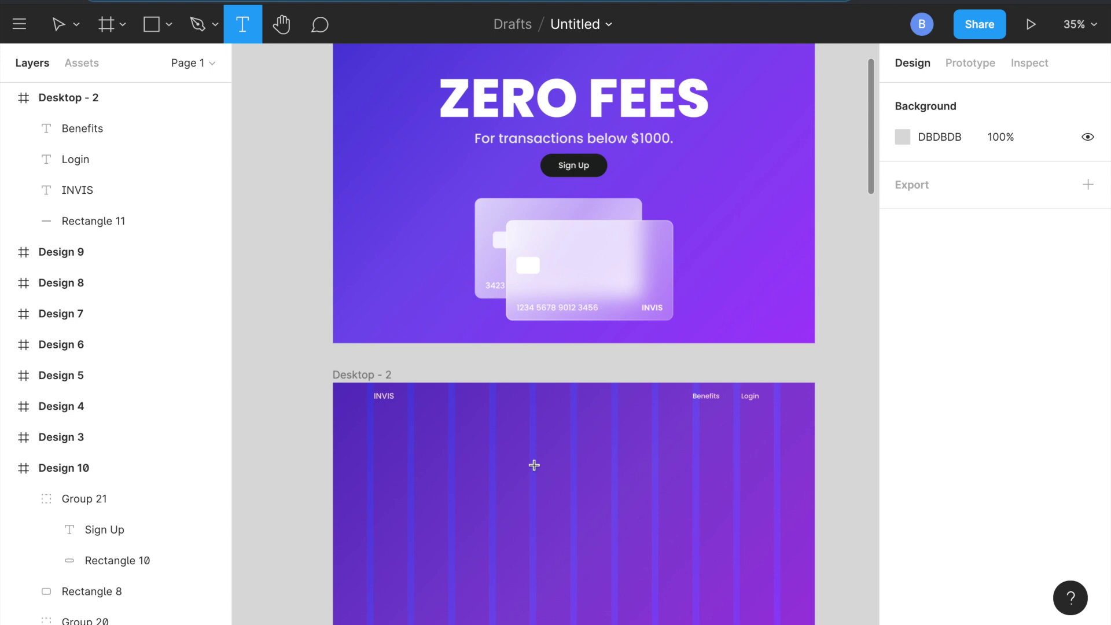
pyautogui.click(534, 466)
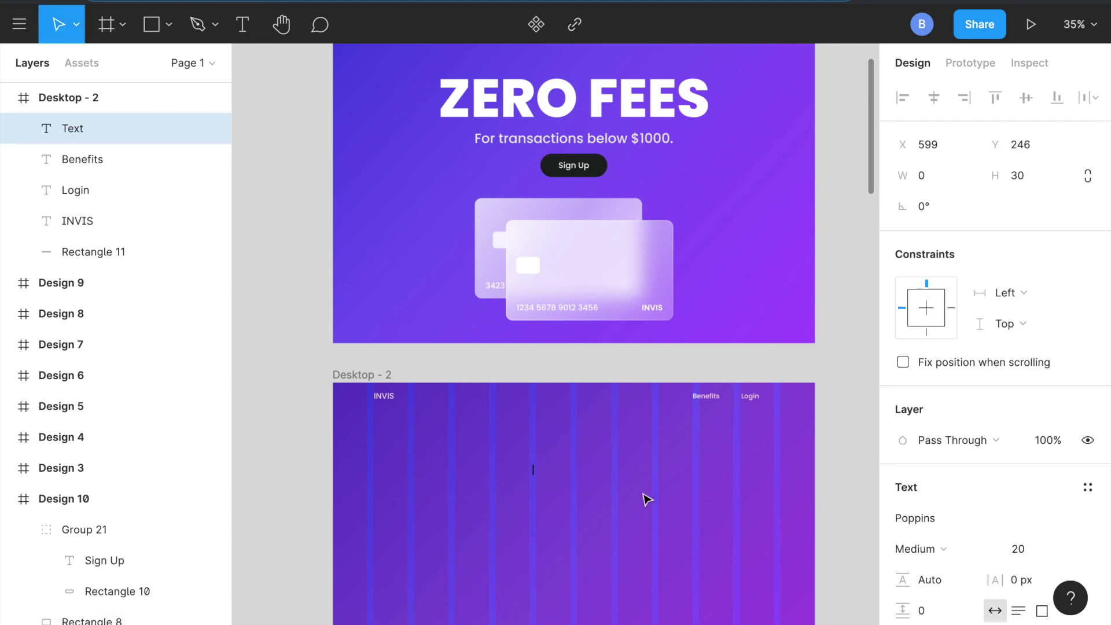
pyautogui.write('ZERO FEES')
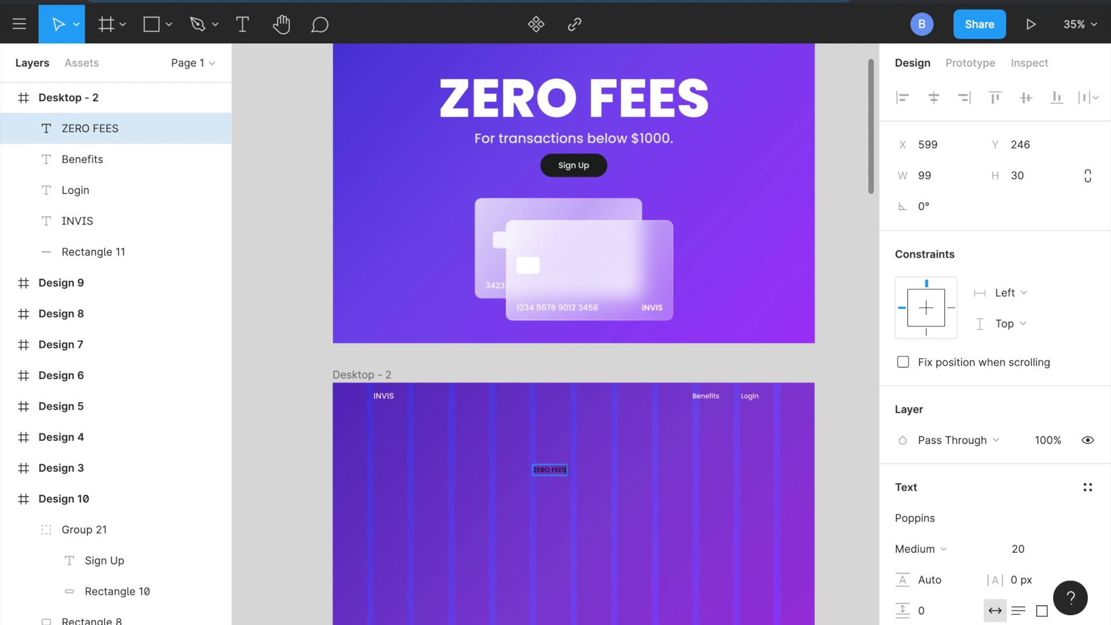
pyautogui.press('Escape')
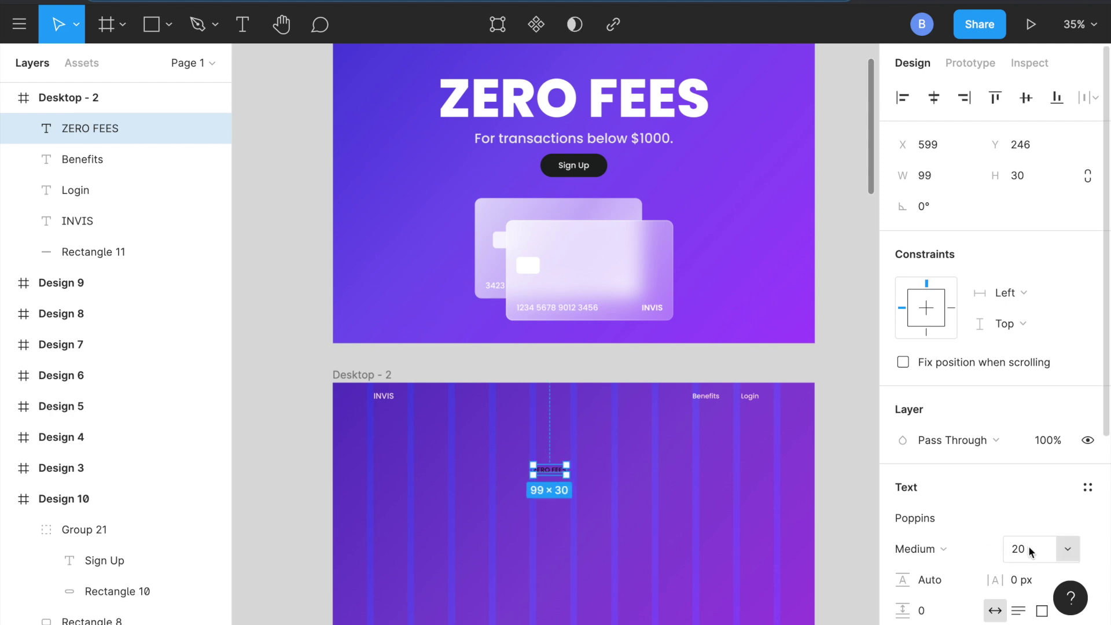
# Set the ZERO FEES headline to ExtraBold at font size 160.
pyautogui.click(1019, 550)
pyautogui.write('120')
pyautogui.press('Return')
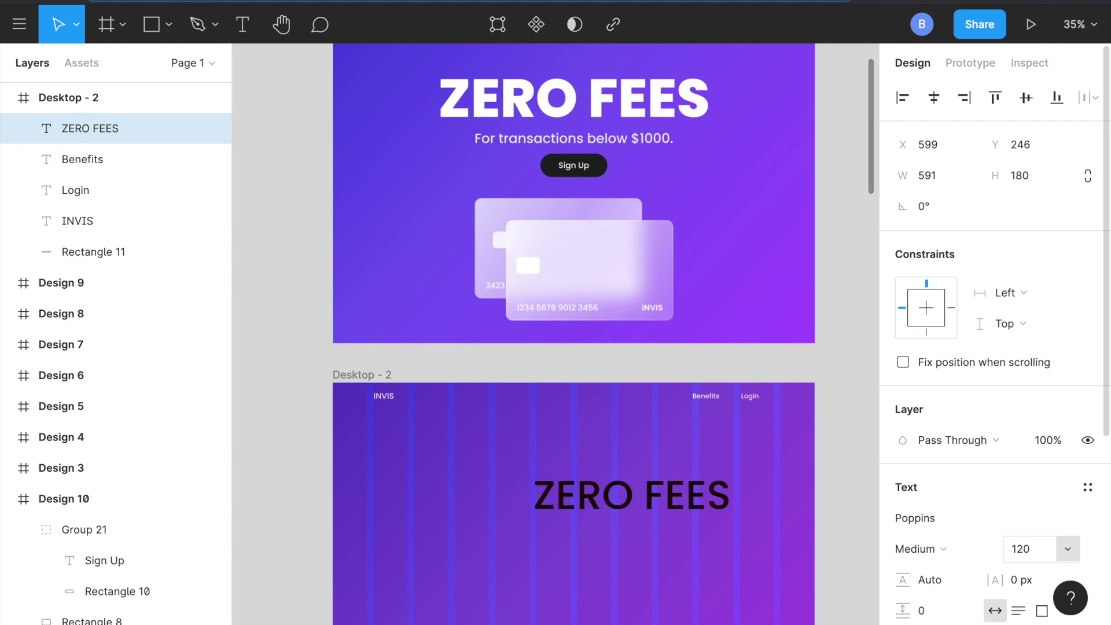
pyautogui.click(935, 549)
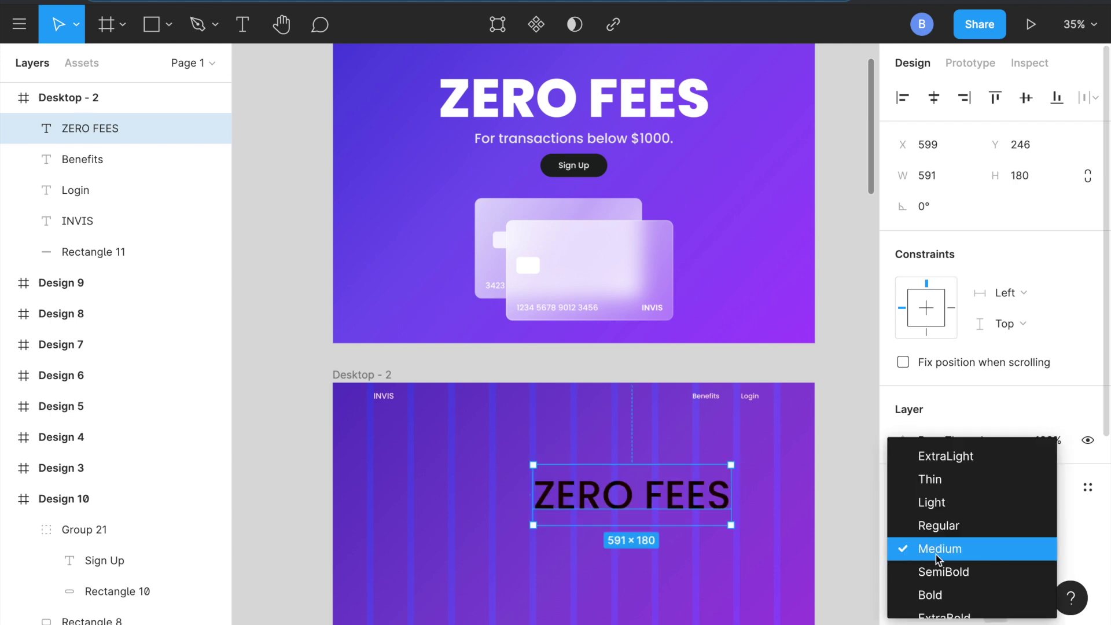
pyautogui.scroll(-2, 936, 555)
pyautogui.click(943, 578)
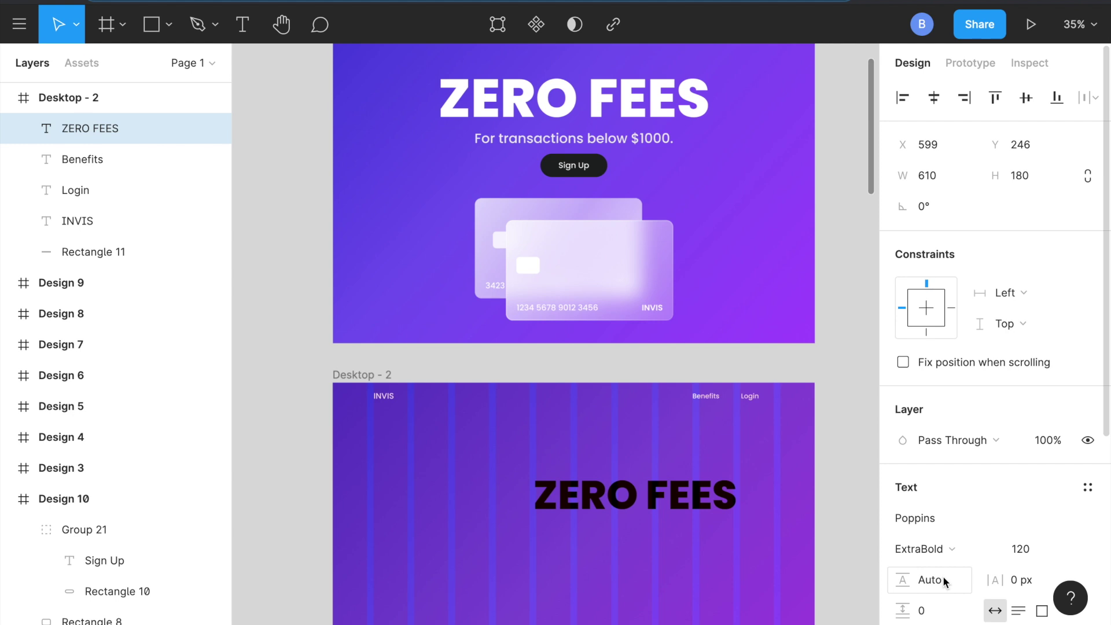
pyautogui.click(597, 111)
pyautogui.click(626, 507)
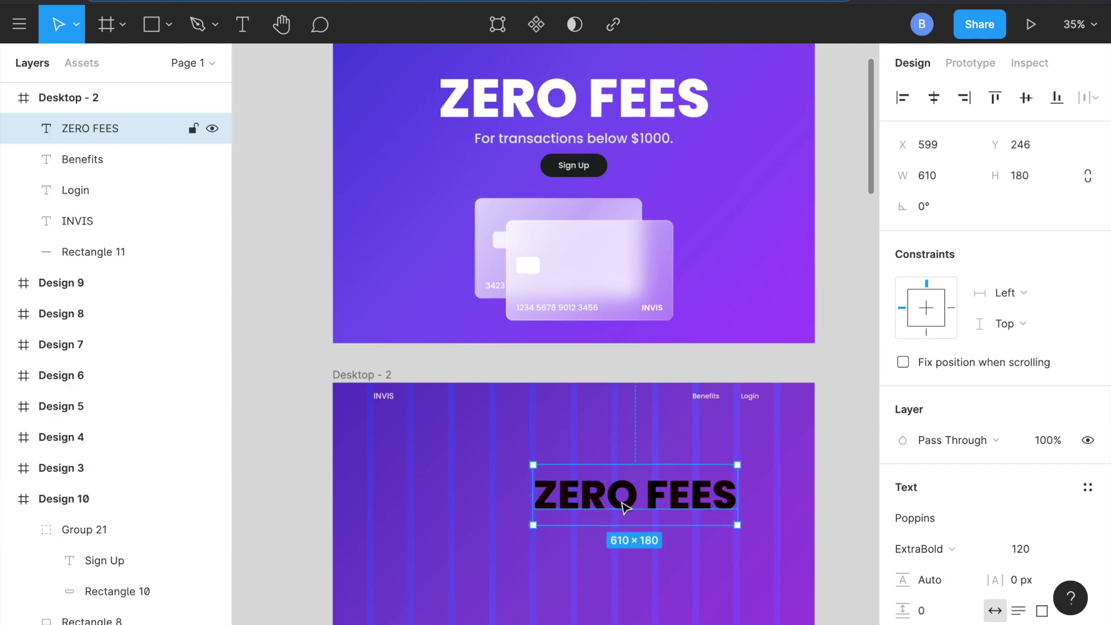
pyautogui.click(1028, 549)
pyautogui.write('160')
pyautogui.press('Return')
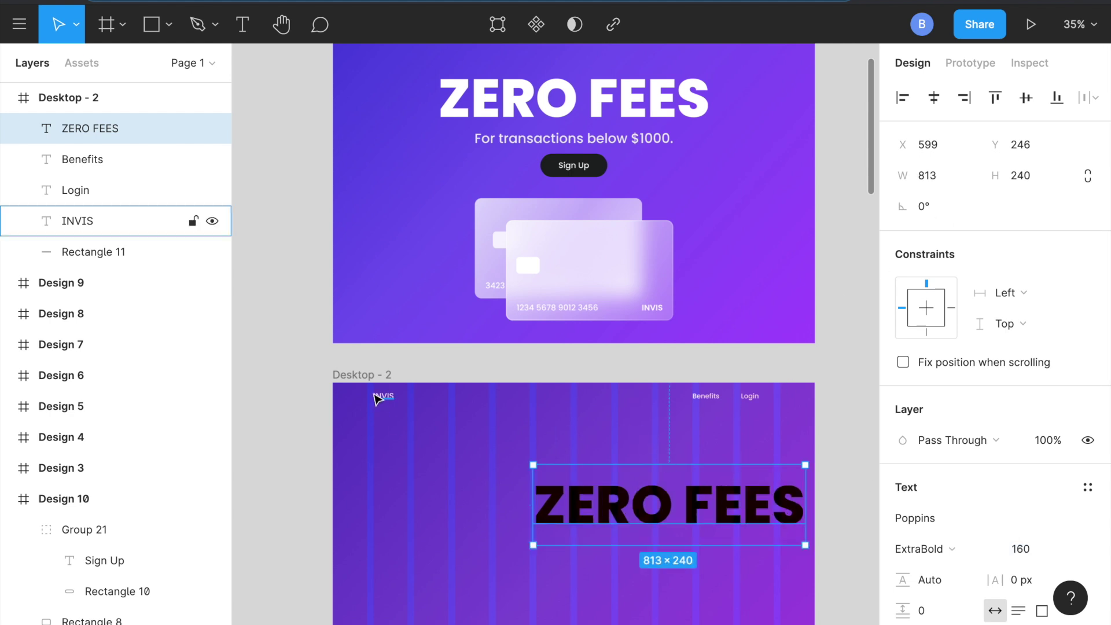
# Centre the headline horizontally in the frame and move it slightly higher.
pyautogui.click(372, 377)
pyautogui.click(605, 507)
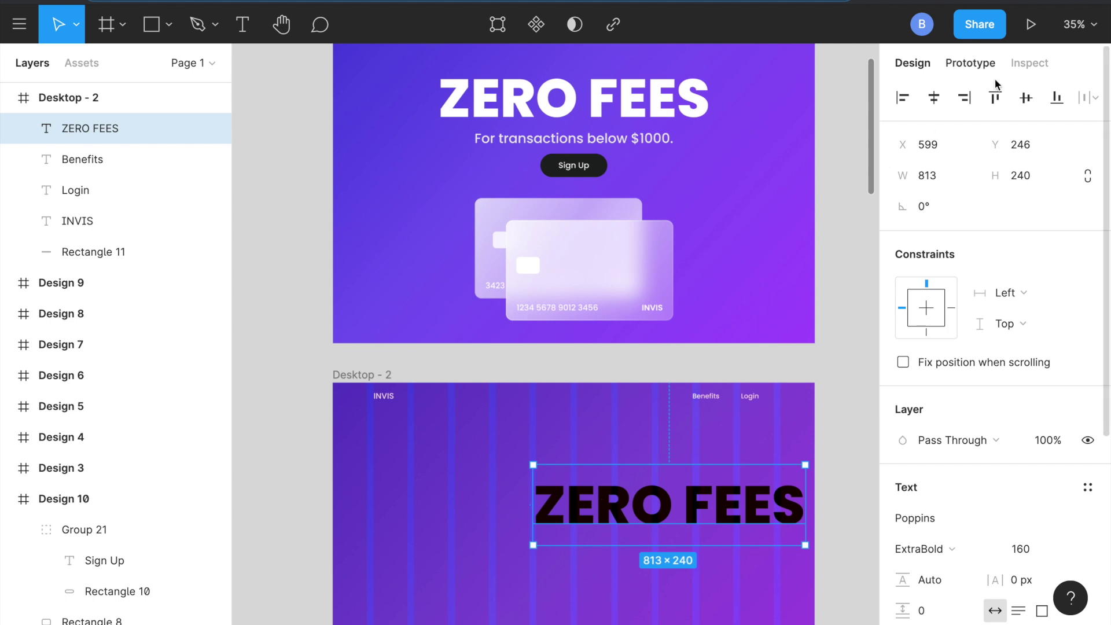
pyautogui.click(934, 97)
pyautogui.scroll(3, 620, 422)
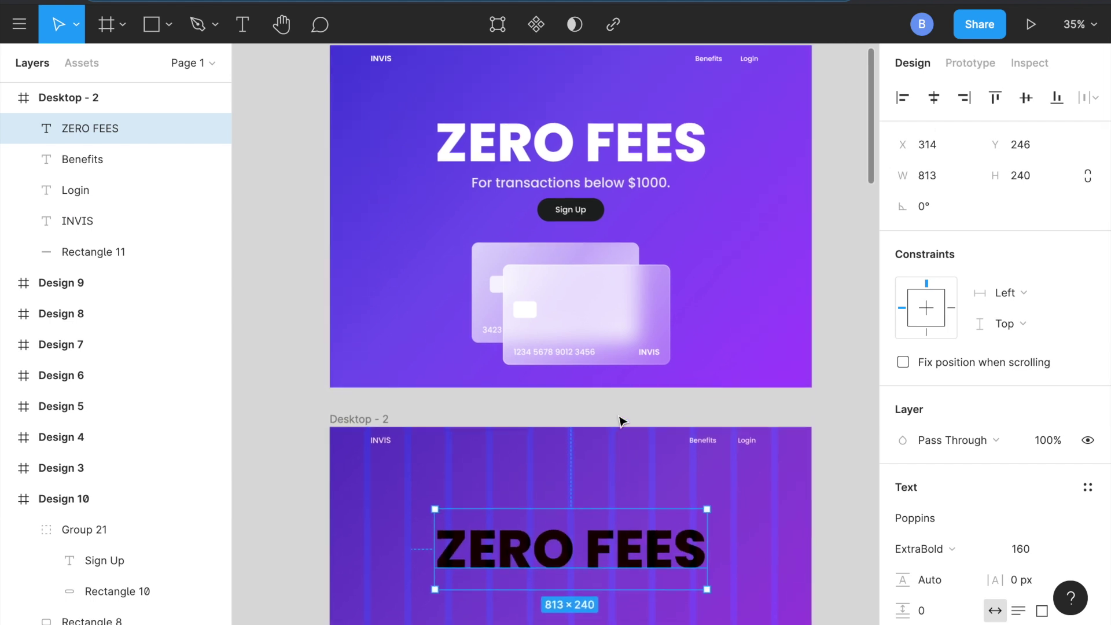
pyautogui.scroll(-2, 620, 422)
pyautogui.hscroll(-1, 620, 422)
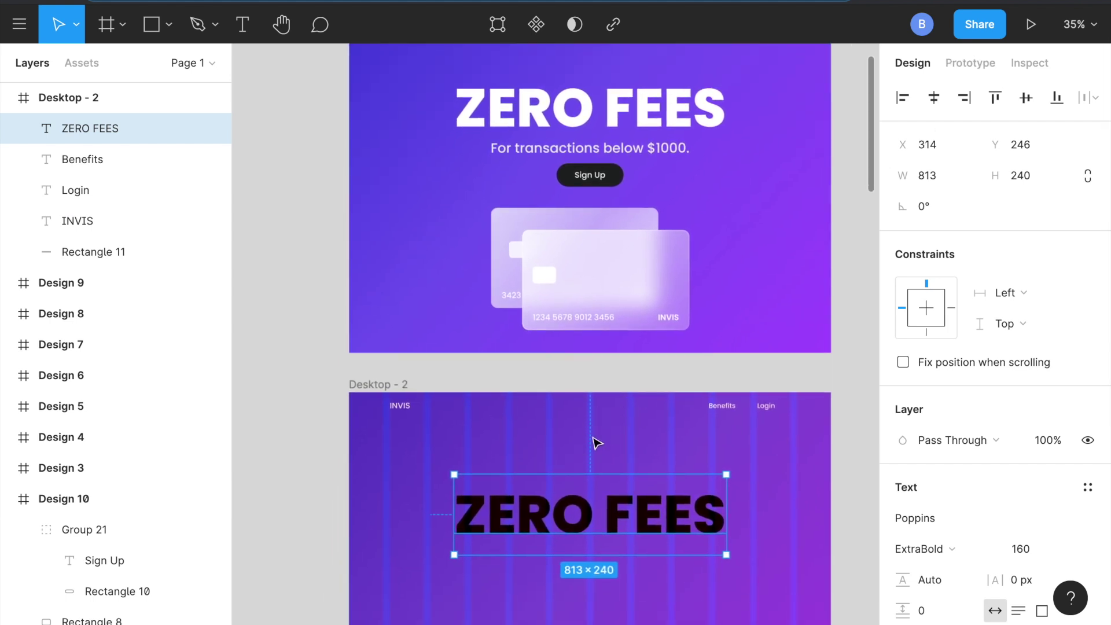
pyautogui.moveTo(580, 507); pyautogui.dragTo(582, 493)
# Change the headline's fill colour to white (FFFFFF).
pyautogui.scroll(-2, 585, 464)
pyautogui.scroll(-2, 588, 442)
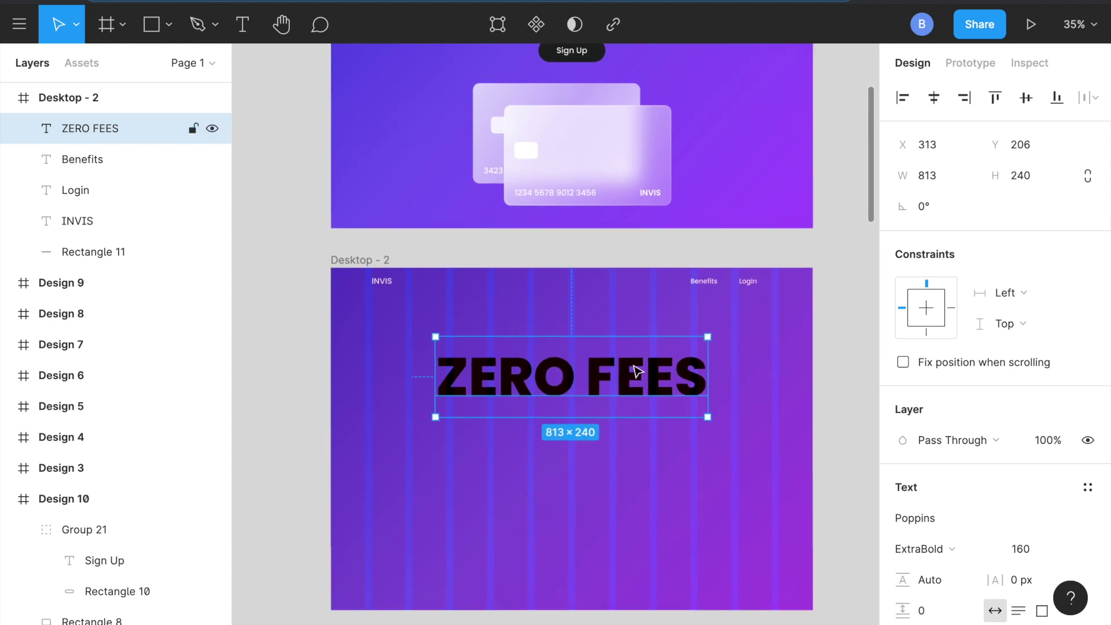
pyautogui.scroll(-2, 976, 541)
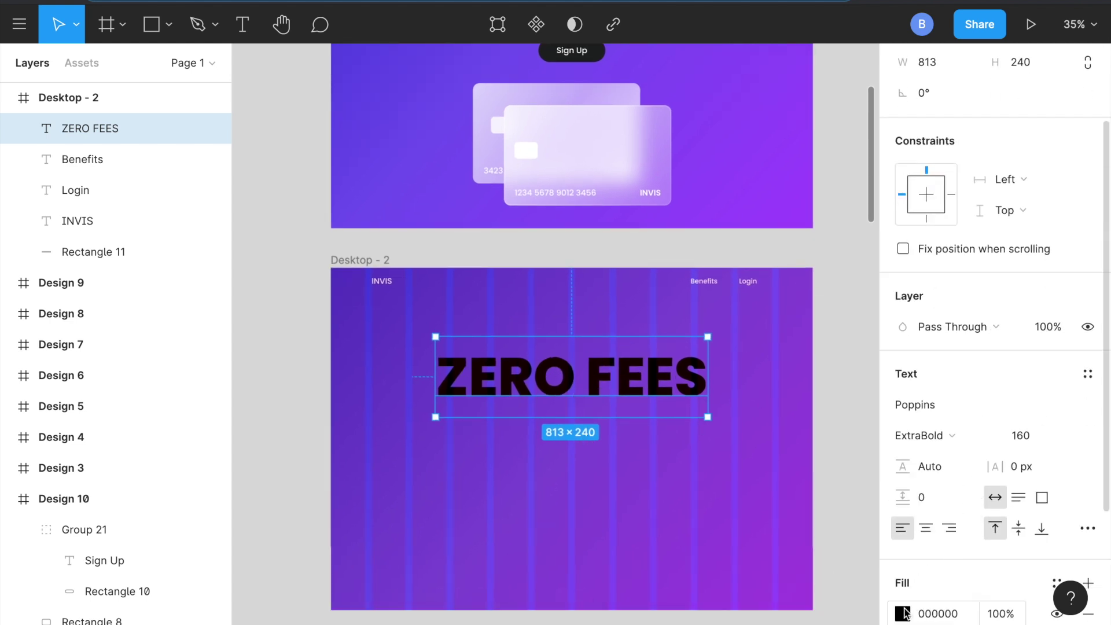
pyautogui.click(903, 613)
pyautogui.moveTo(689, 196); pyautogui.dragTo(618, 120)
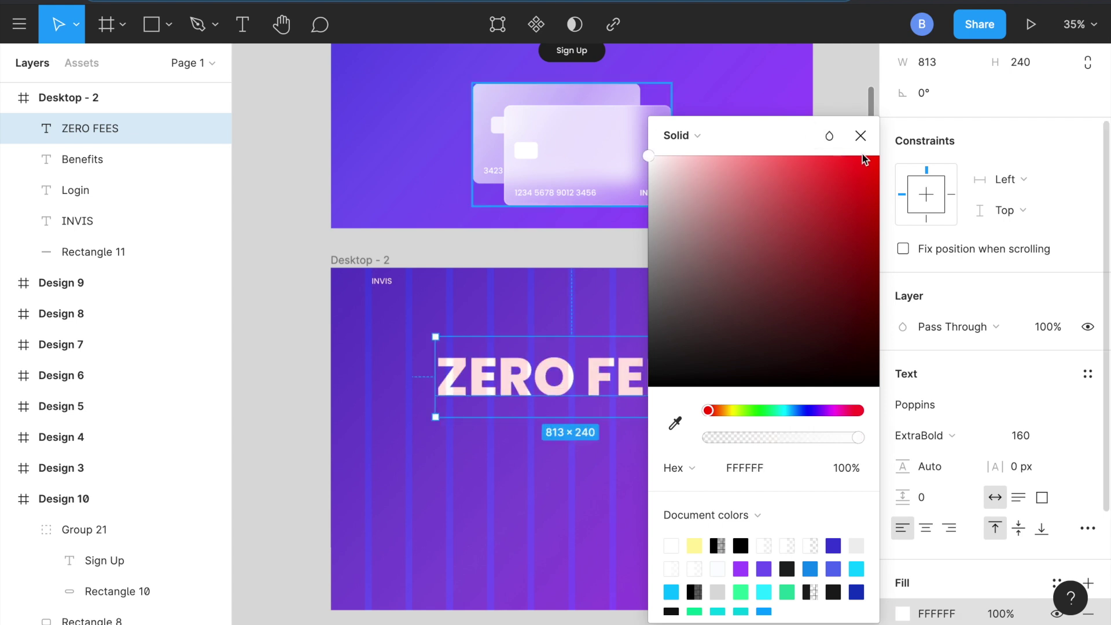
pyautogui.click(861, 135)
pyautogui.click(407, 424)
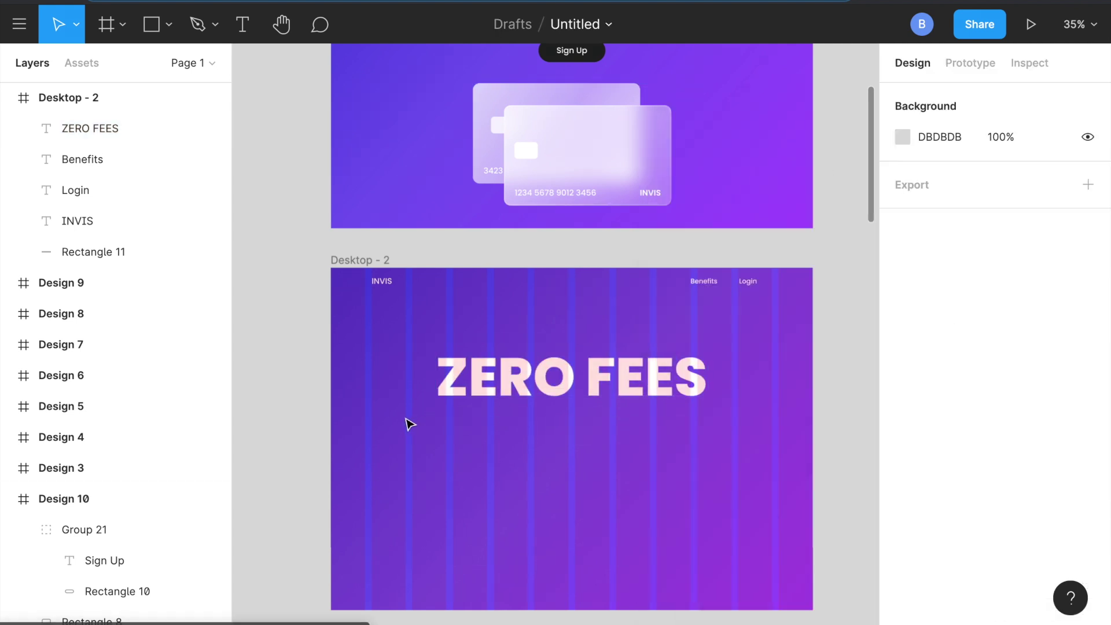
# Hide the frame's 12-column grid and add the text 'For transactions below $1000'.
pyautogui.click(377, 259)
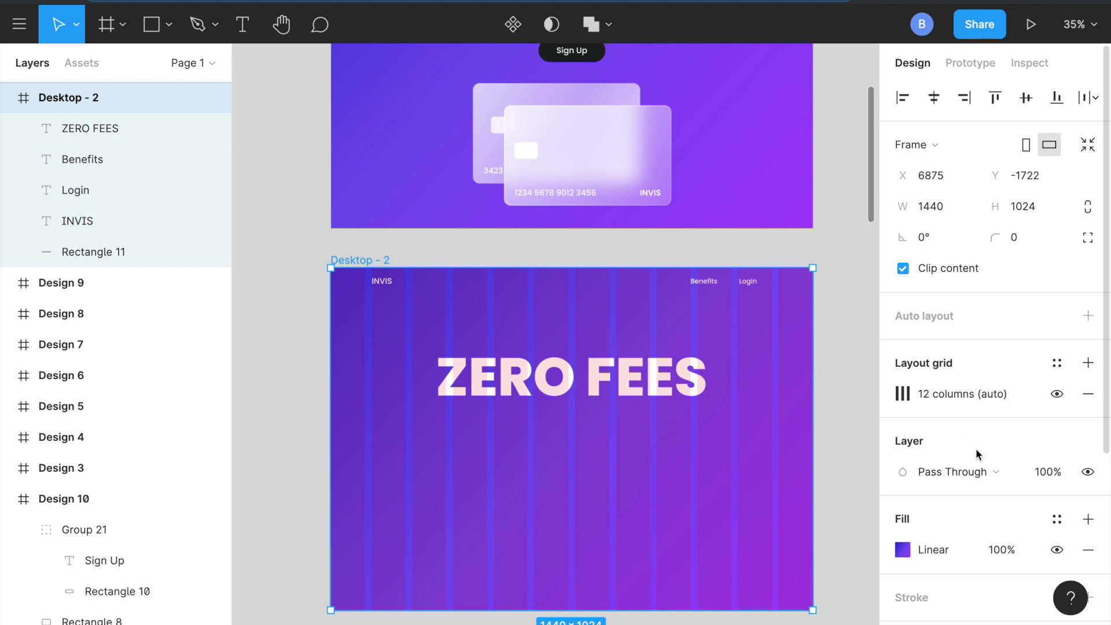
pyautogui.click(1057, 394)
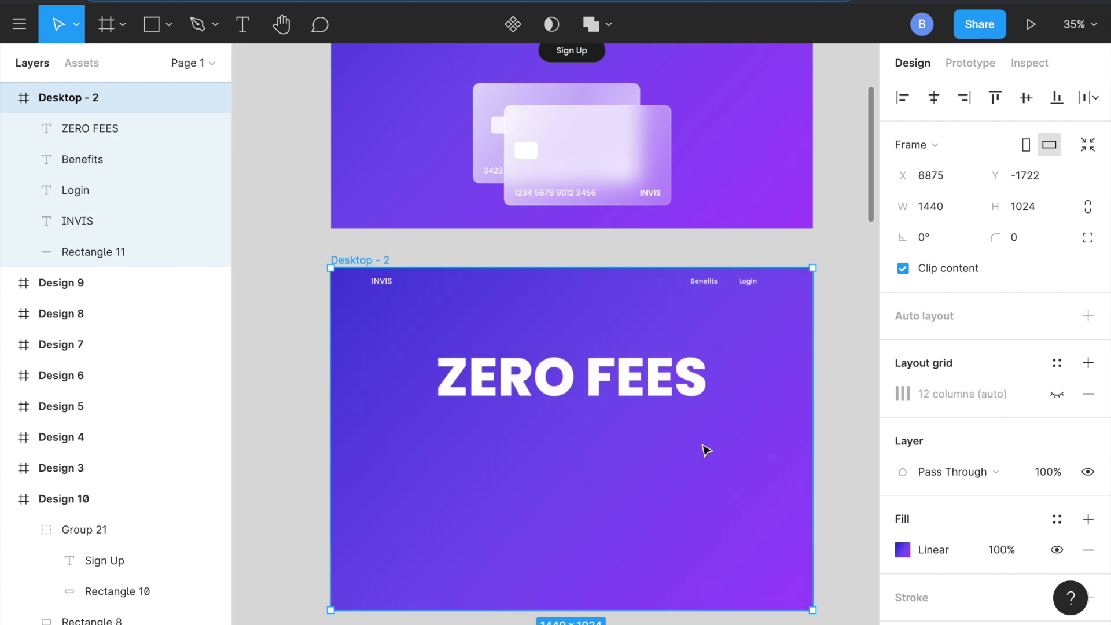
pyautogui.click(706, 450)
pyautogui.scroll(2, 705, 446)
pyautogui.press('t')
pyautogui.click(568, 479)
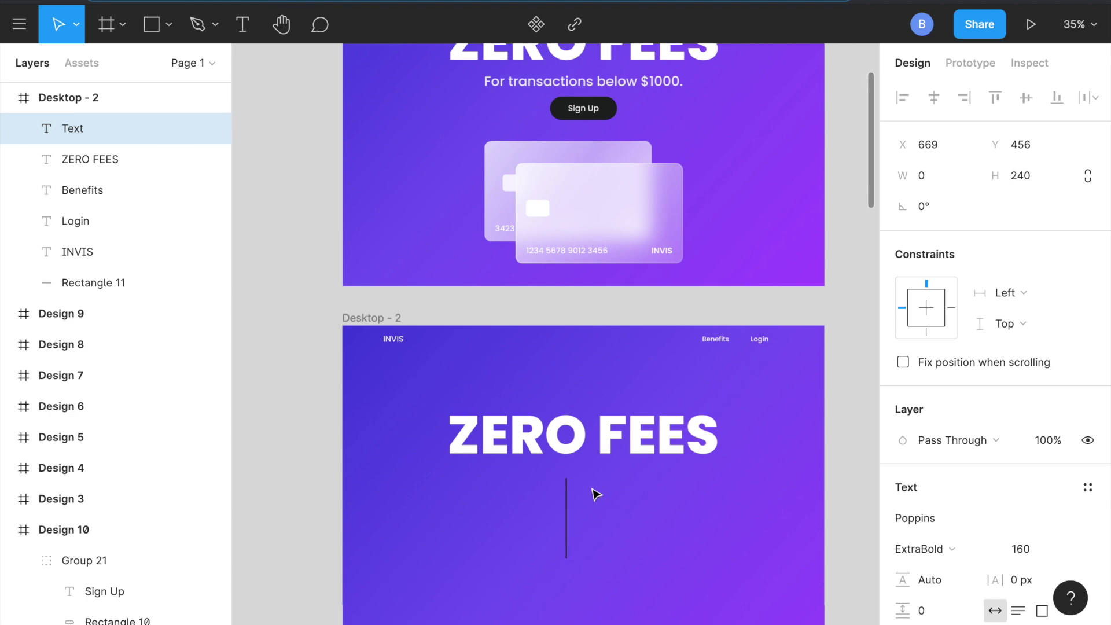
pyautogui.write('For')
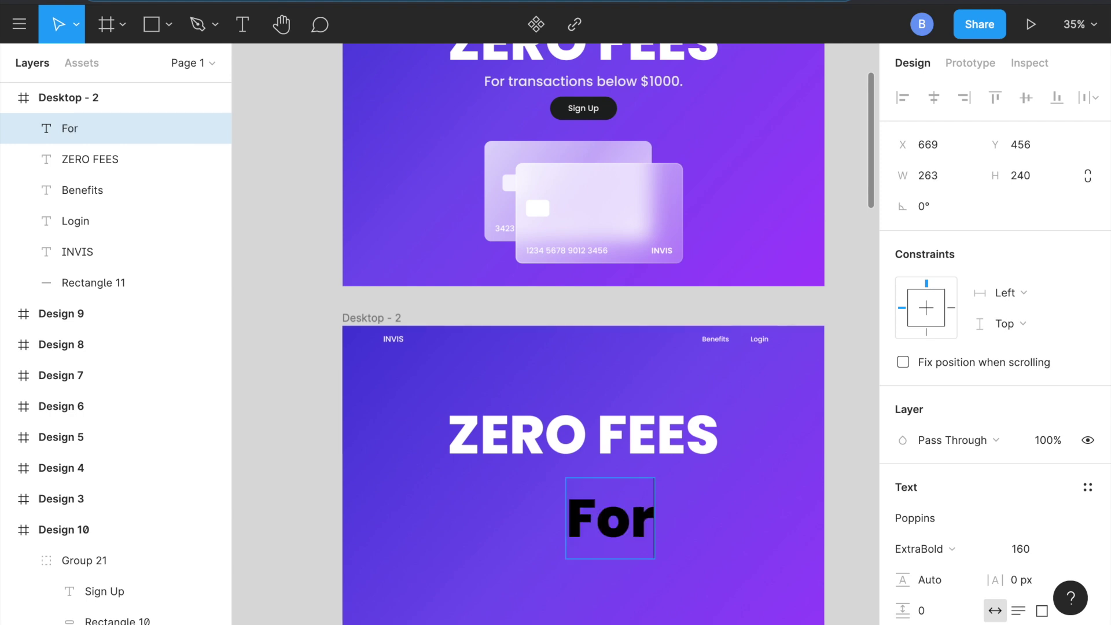
pyautogui.write(' transactions below $1000')
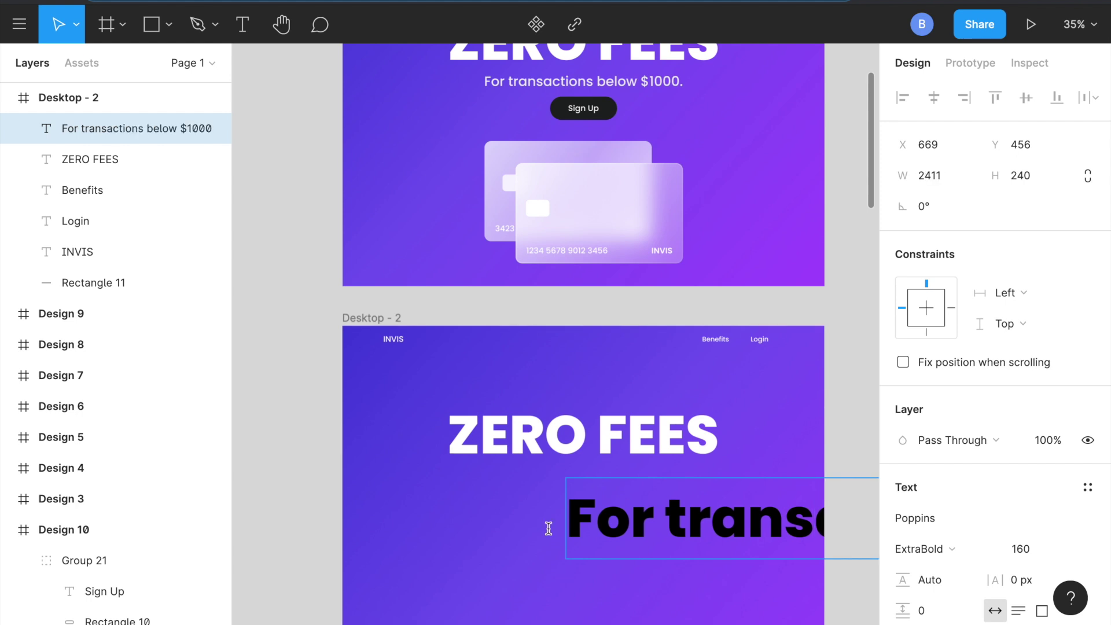
pyautogui.press('Escape')
# Set the subtitle to font size 40 in Medium weight.
pyautogui.moveTo(608, 531); pyautogui.dragTo(403, 519)
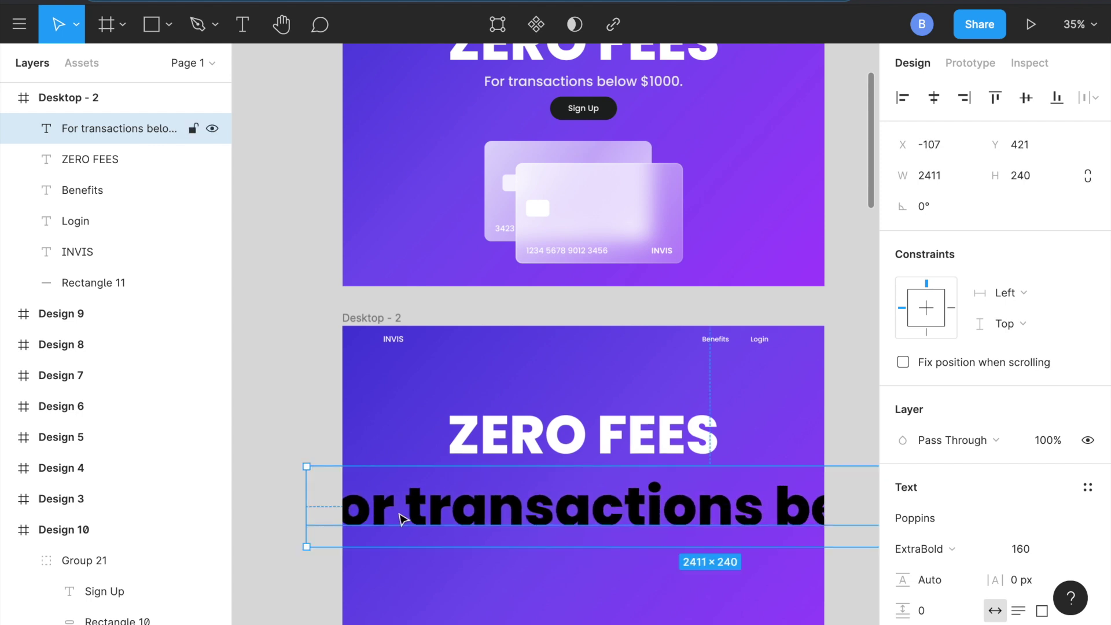
pyautogui.click(653, 91)
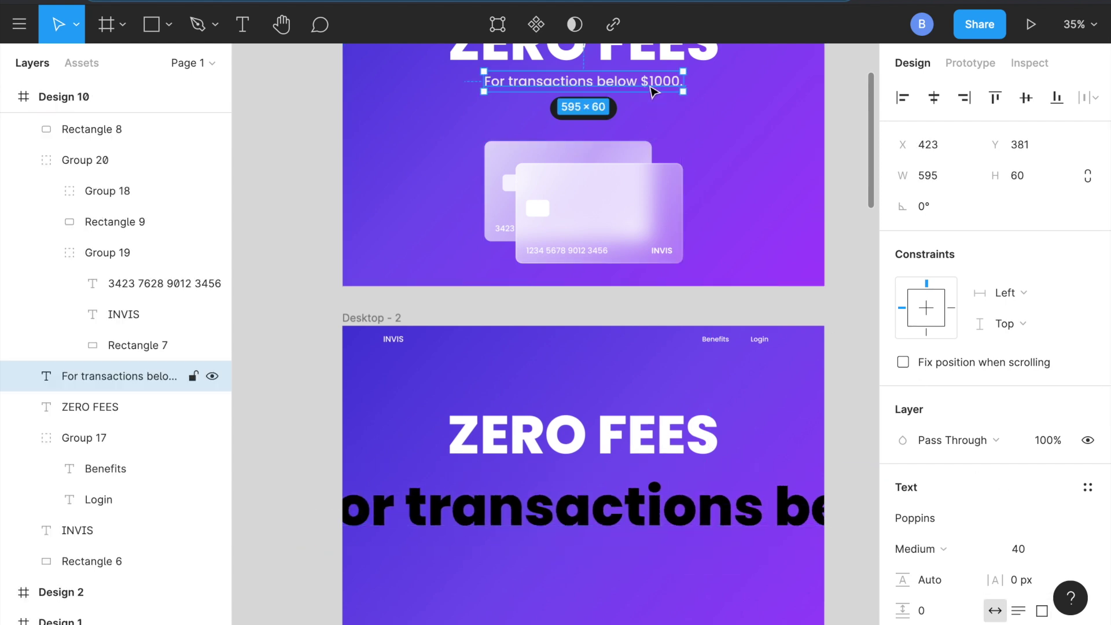
pyautogui.click(655, 533)
pyautogui.click(1029, 550)
pyautogui.write('40')
pyautogui.press('Return')
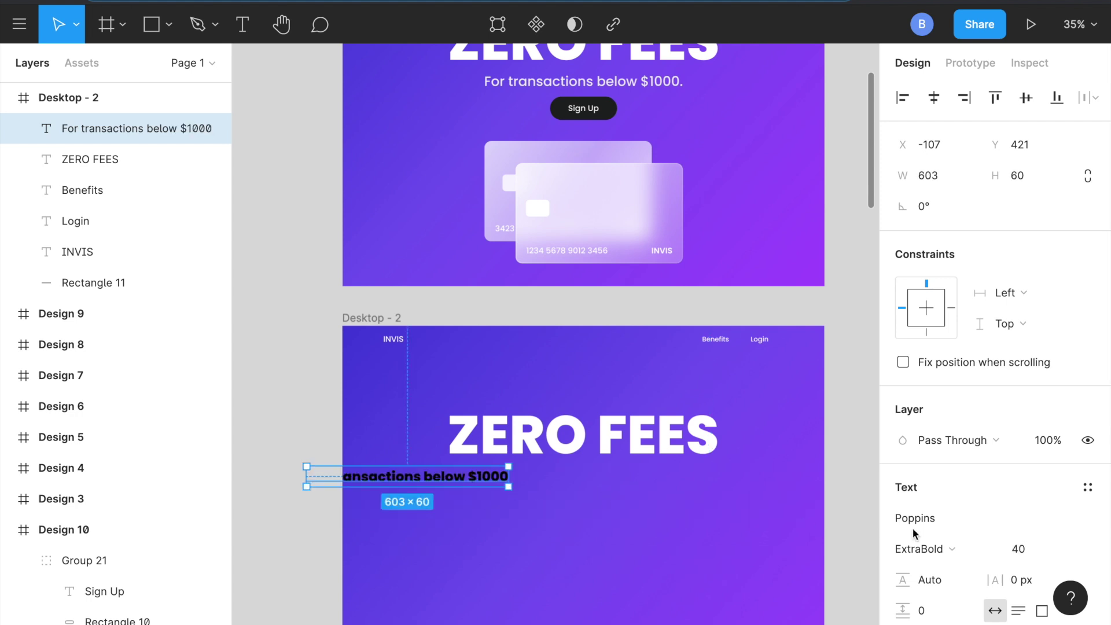
pyautogui.click(950, 549)
pyautogui.click(943, 490)
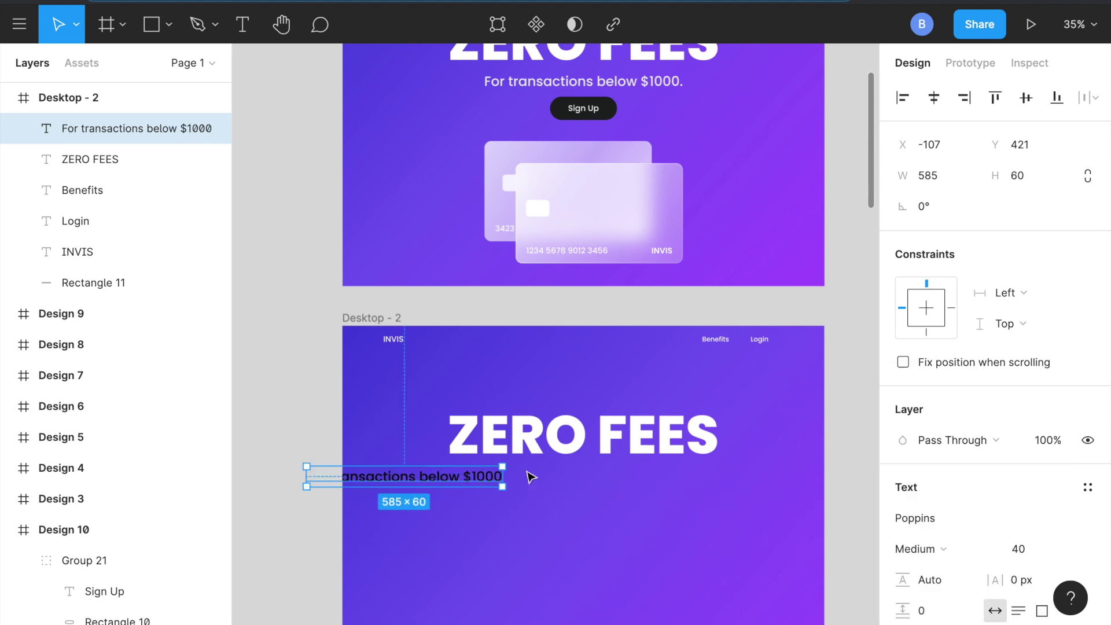
# Centre the subtitle beneath ZERO FEES and make its fill near-white.
pyautogui.moveTo(499, 486); pyautogui.dragTo(672, 479)
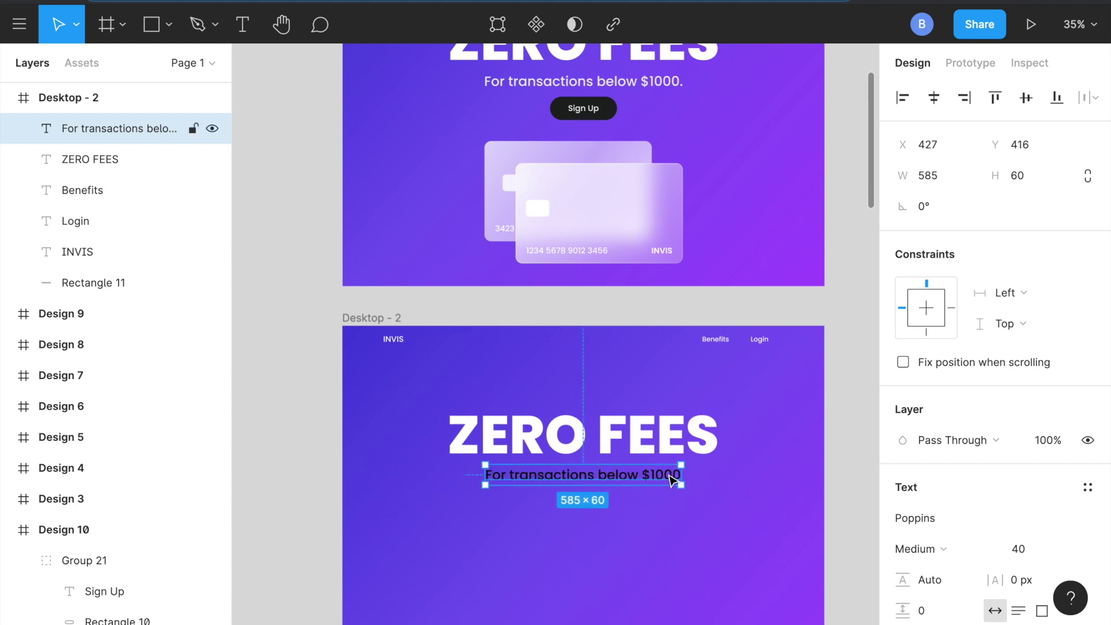
pyautogui.scroll(-2, 926, 509)
pyautogui.click(907, 604)
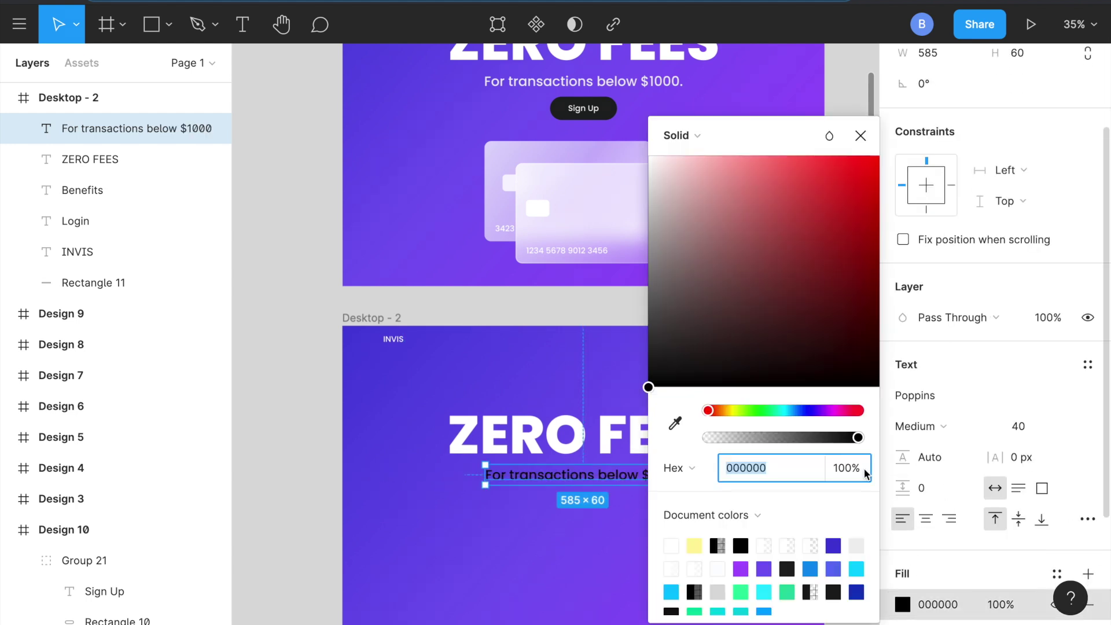
pyautogui.moveTo(698, 247); pyautogui.dragTo(642, 177)
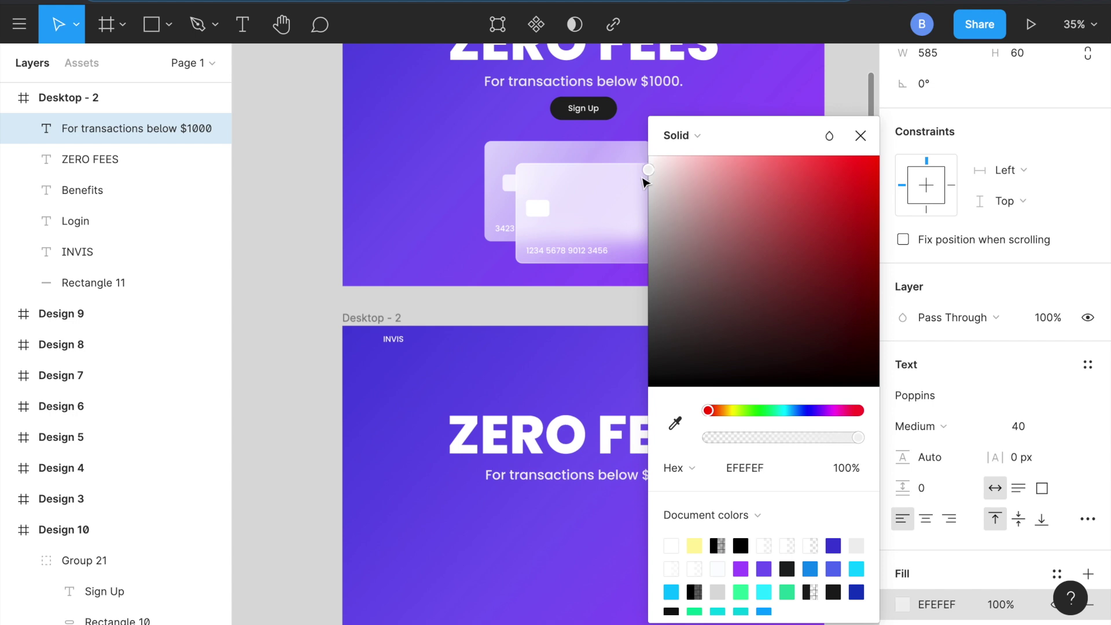
pyautogui.click(565, 552)
# Draw a rectangle below the subtitle, initially sized 260×80.
pyautogui.scroll(1, 564, 551)
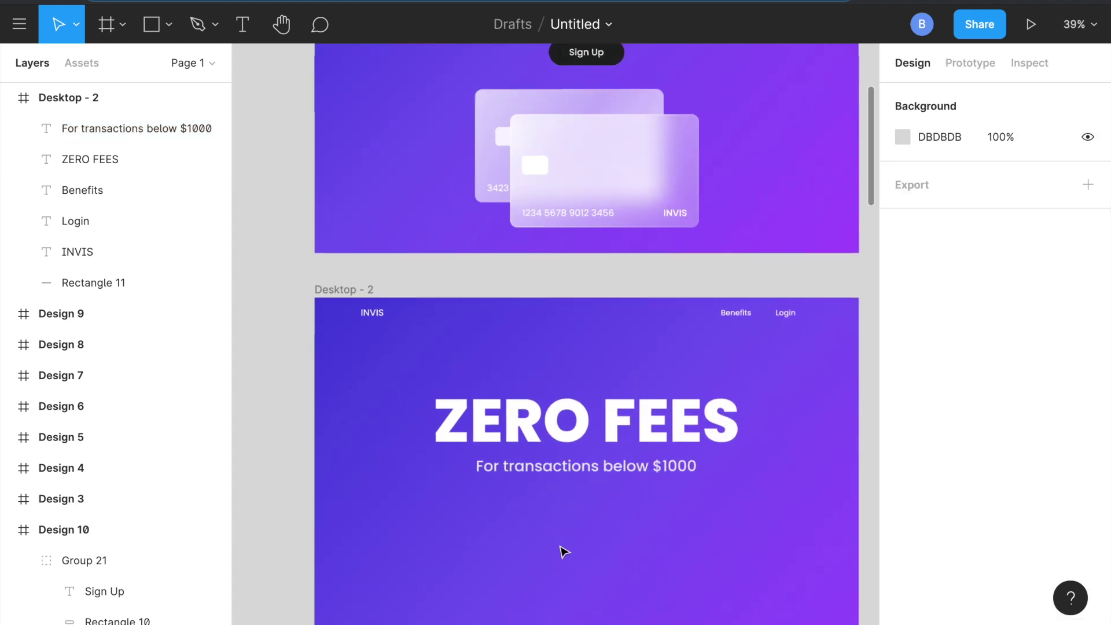
pyautogui.scroll(2, 565, 552)
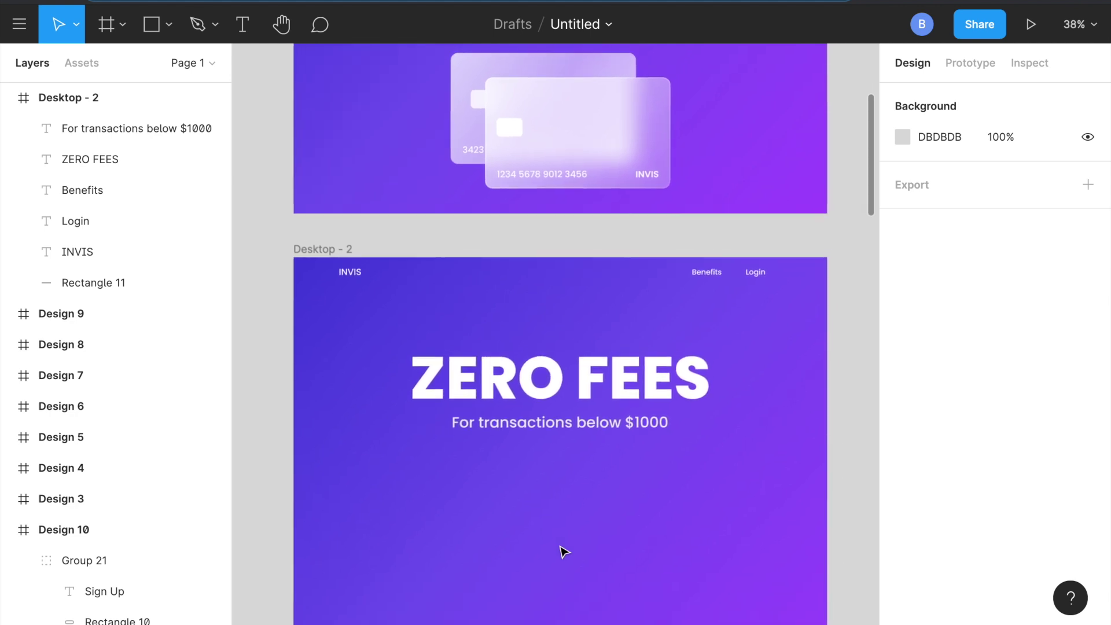
pyautogui.press('r')
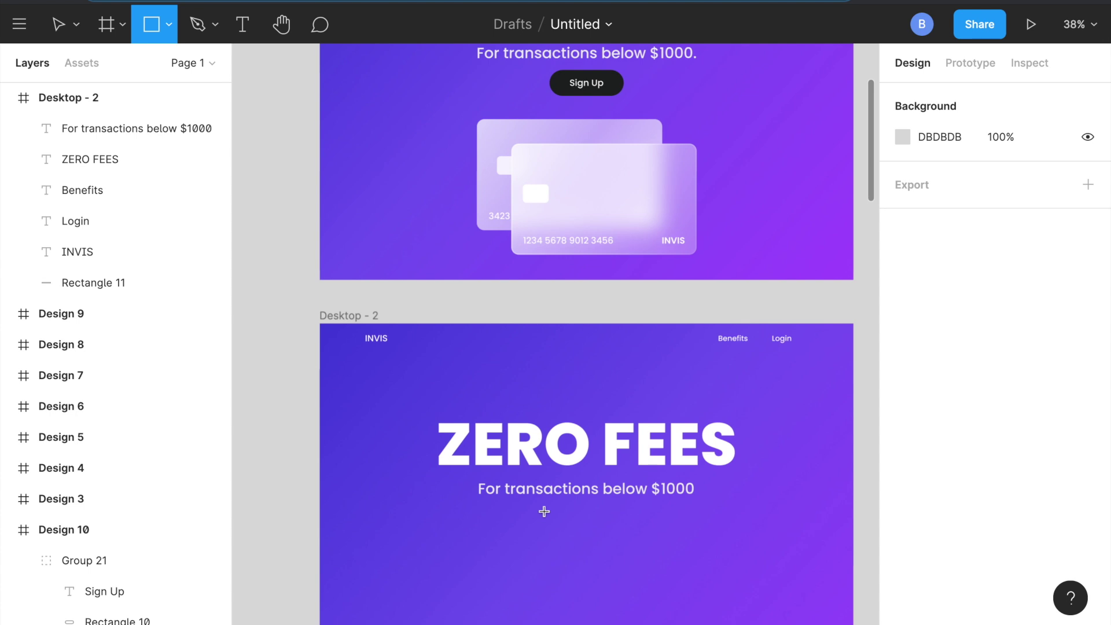
pyautogui.moveTo(544, 512); pyautogui.dragTo(641, 542)
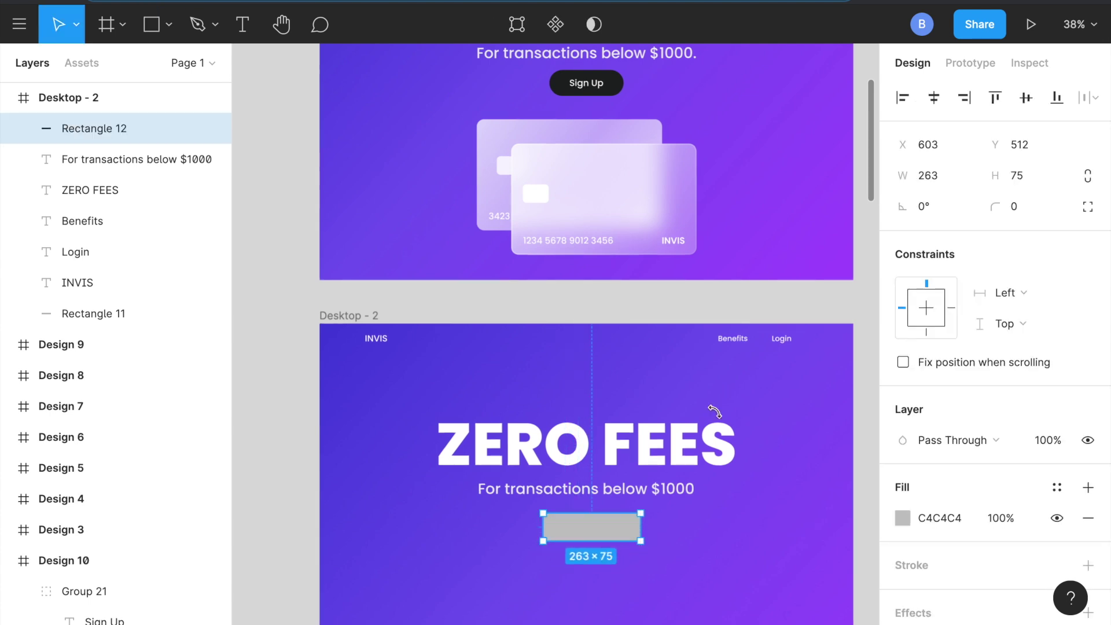
pyautogui.click(1030, 183)
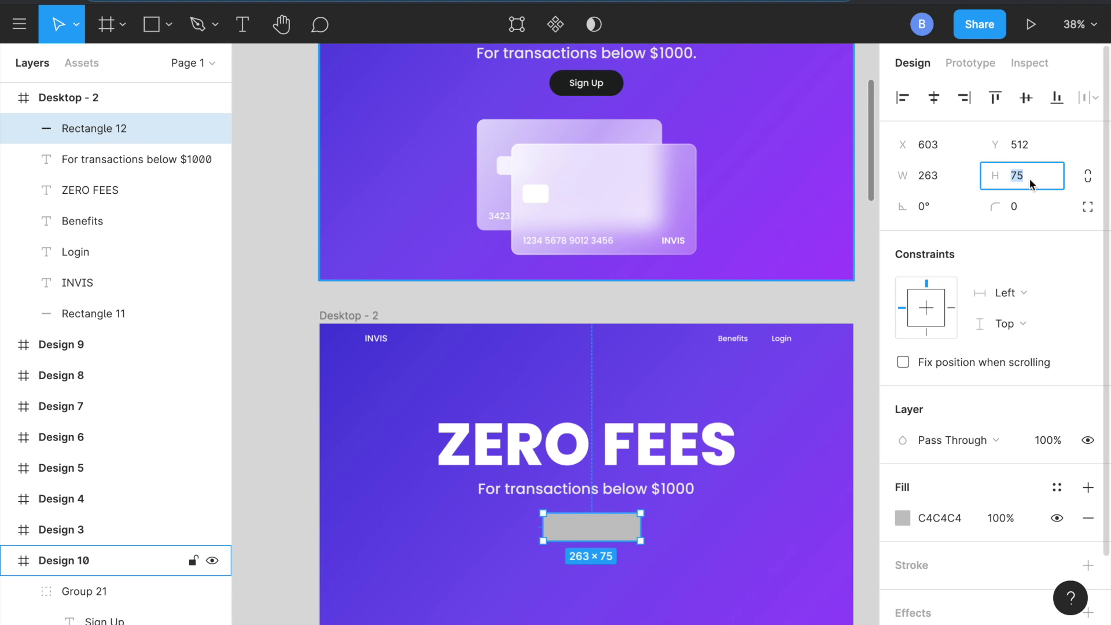
pyautogui.write('80')
pyautogui.press('Return')
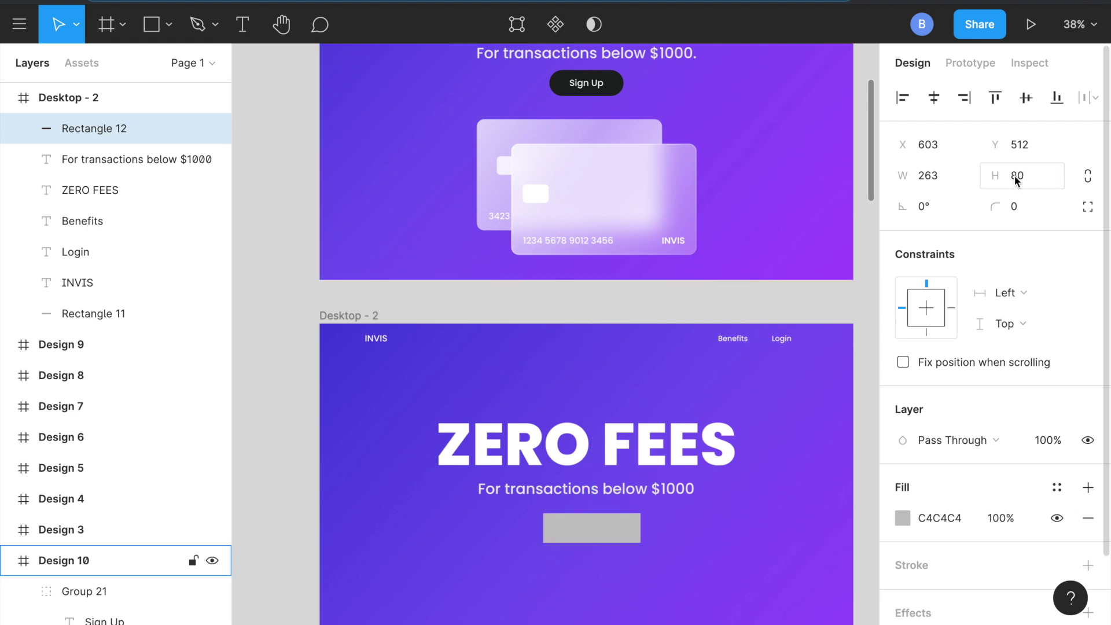
pyautogui.click(946, 177)
pyautogui.write('260')
pyautogui.press('Return')
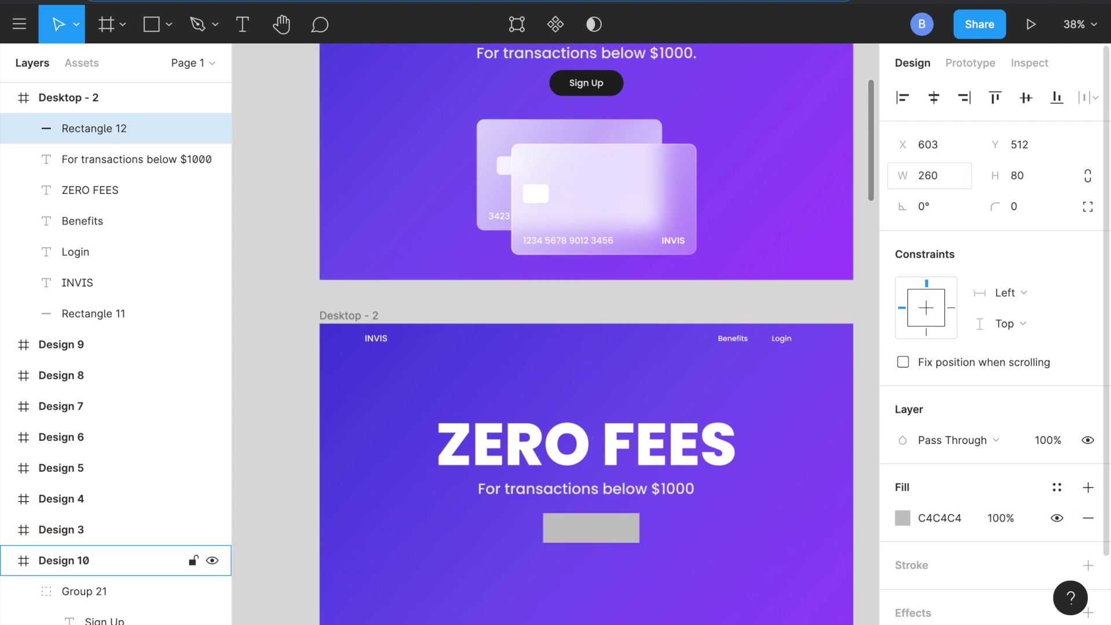
# Resize the rectangle to 200×70 to match the reference Sign Up button.
pyautogui.click(615, 87)
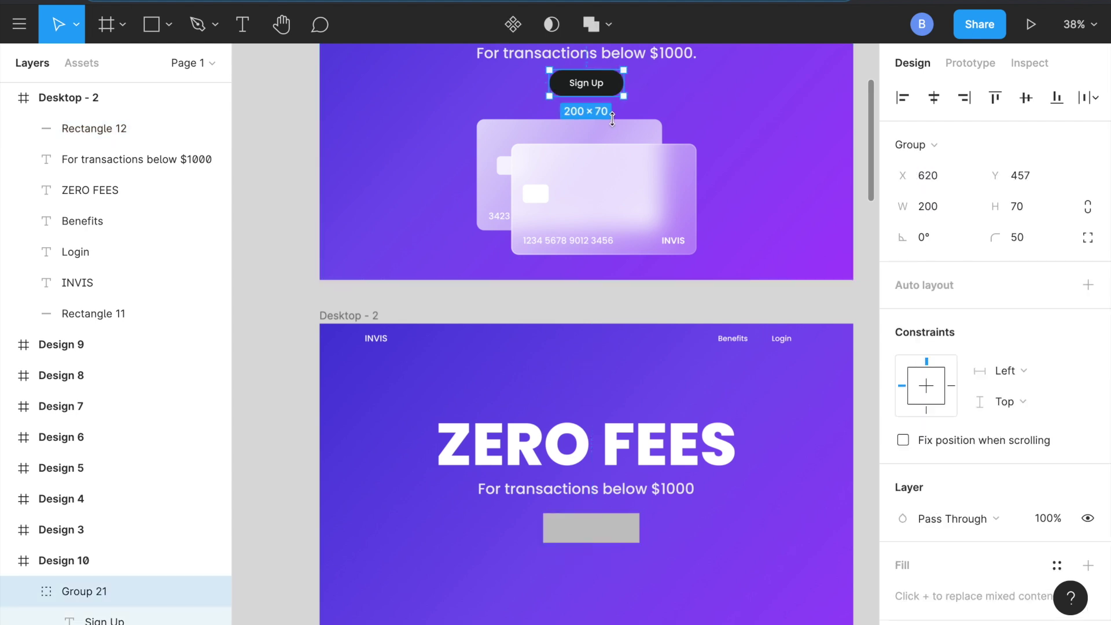
pyautogui.click(620, 528)
pyautogui.click(939, 176)
pyautogui.write('200')
pyautogui.click(1014, 175)
pyautogui.write('70')
pyautogui.press('Return')
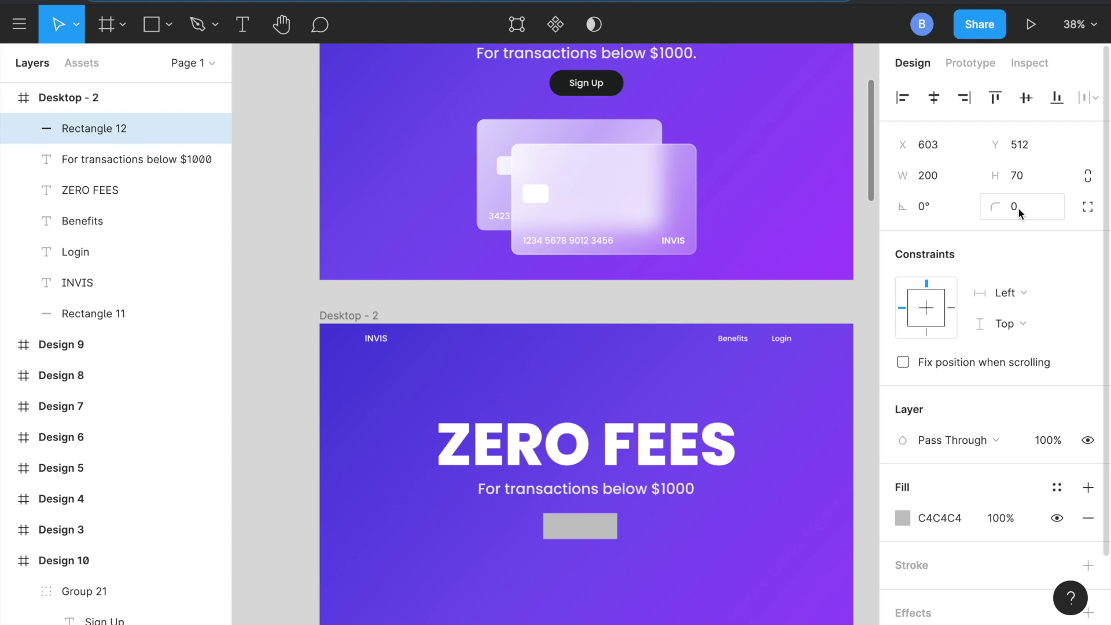
# Set the rectangle's corner radius to 999 for fully rounded pill ends.
pyautogui.click(1025, 208)
pyautogui.write('50')
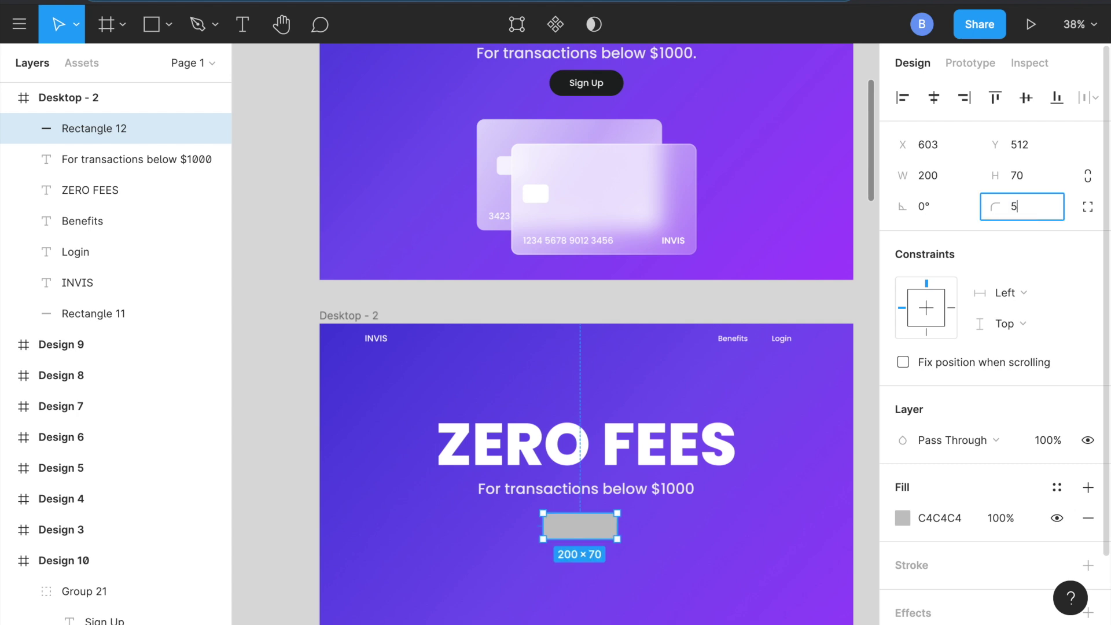
pyautogui.press('Return')
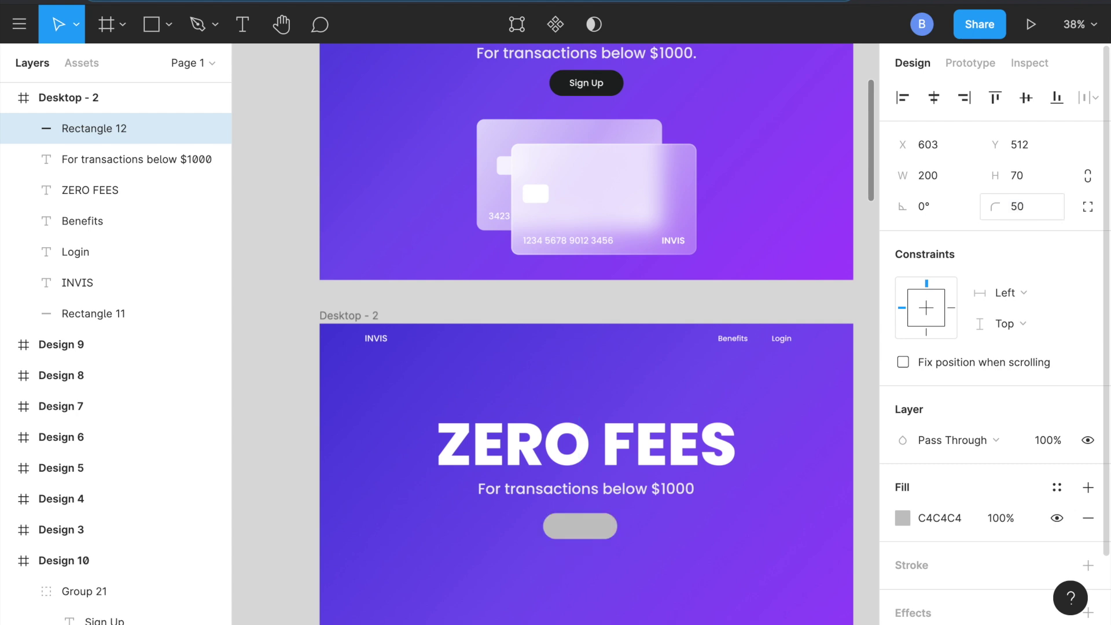
pyautogui.click(1027, 209)
pyautogui.write('999')
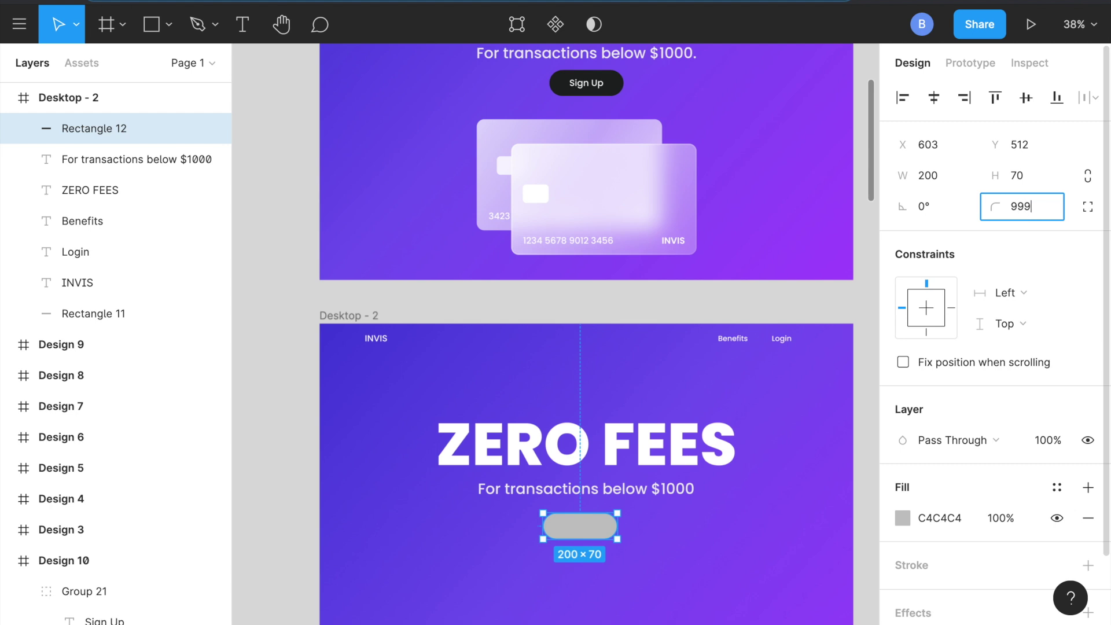
pyautogui.press('Return')
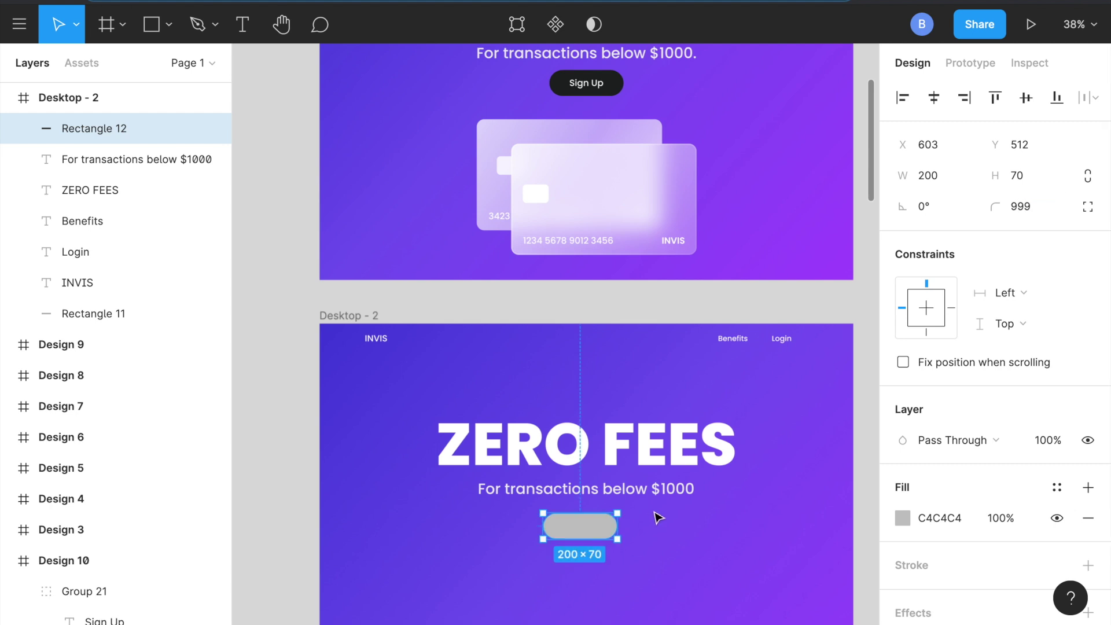
pyautogui.click(656, 517)
# Centre the pill rectangle horizontally and give it a near-black 1B1B1B fill.
pyautogui.scroll(-1, 657, 518)
pyautogui.click(561, 510)
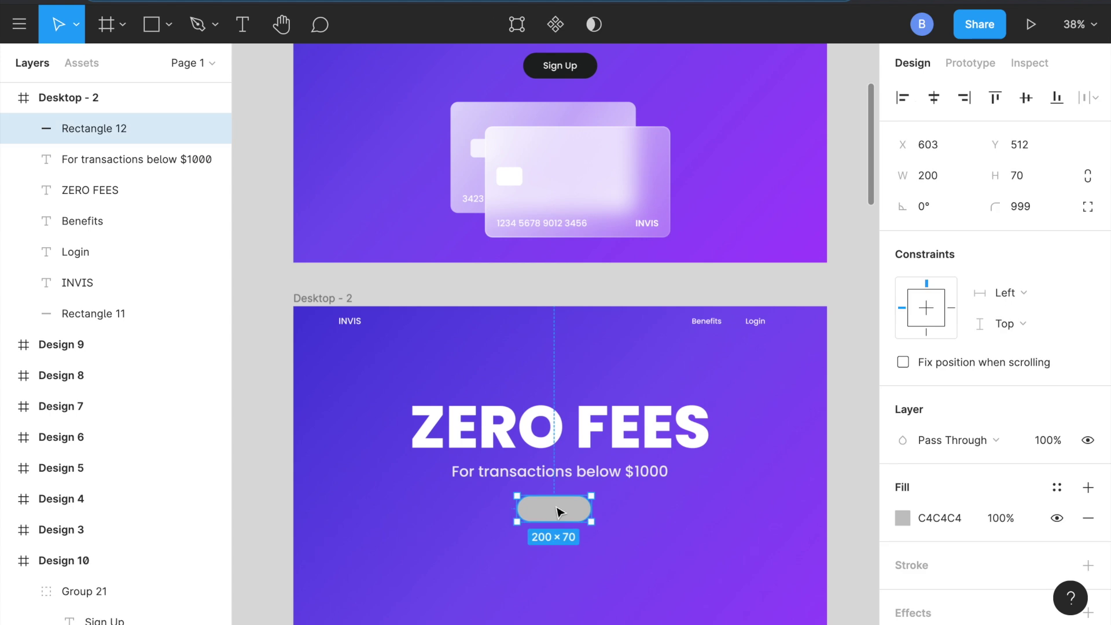
pyautogui.click(920, 106)
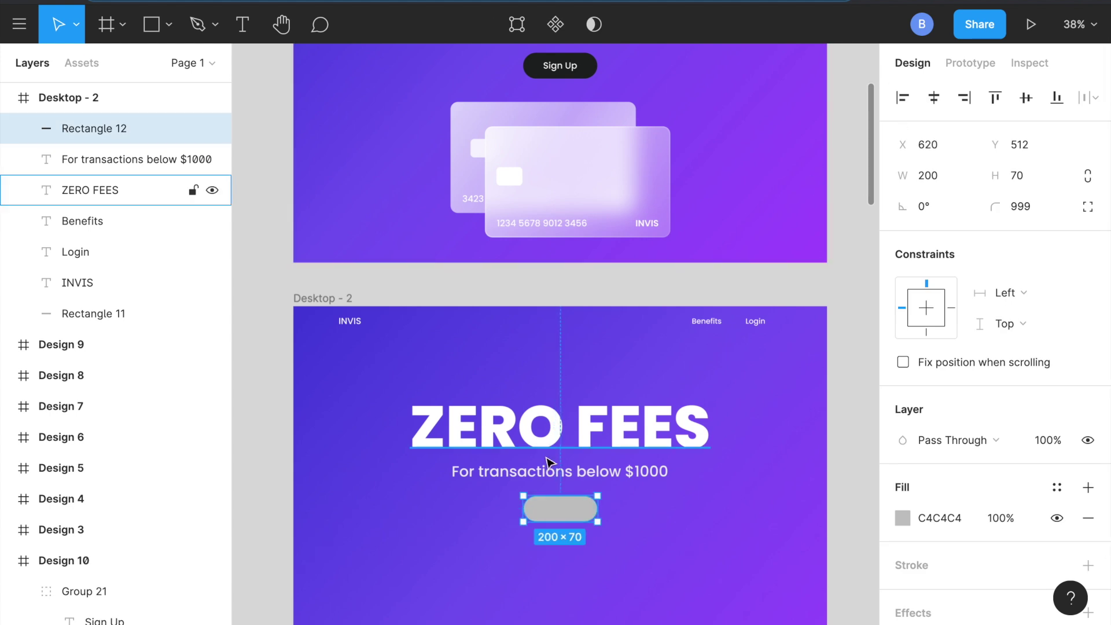
pyautogui.scroll(5, 548, 461)
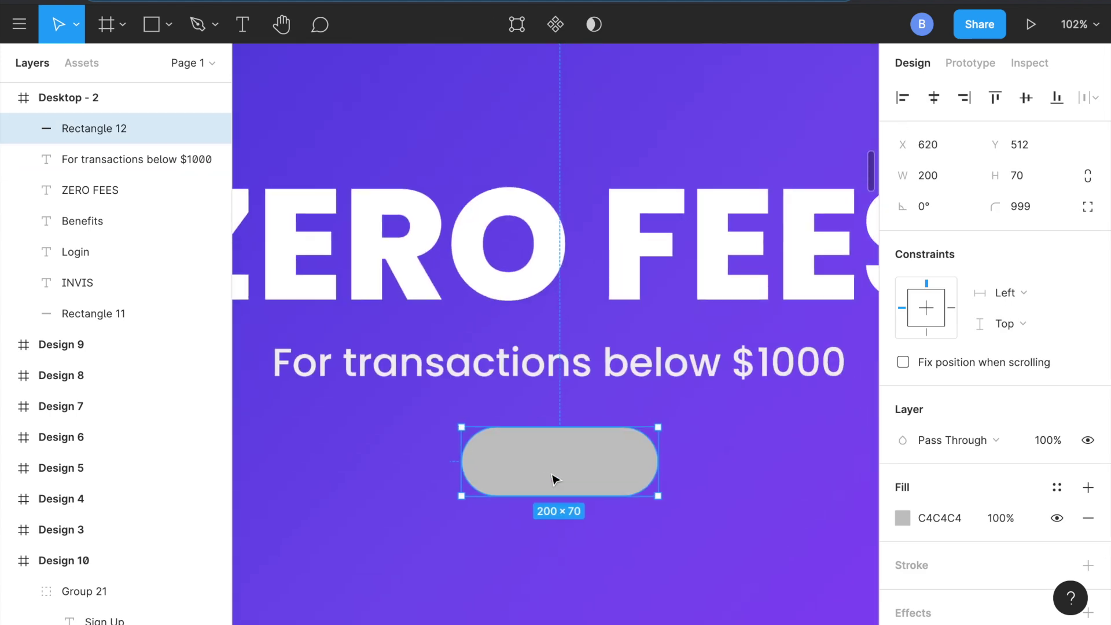
pyautogui.click(902, 517)
pyautogui.moveTo(704, 374); pyautogui.dragTo(648, 365)
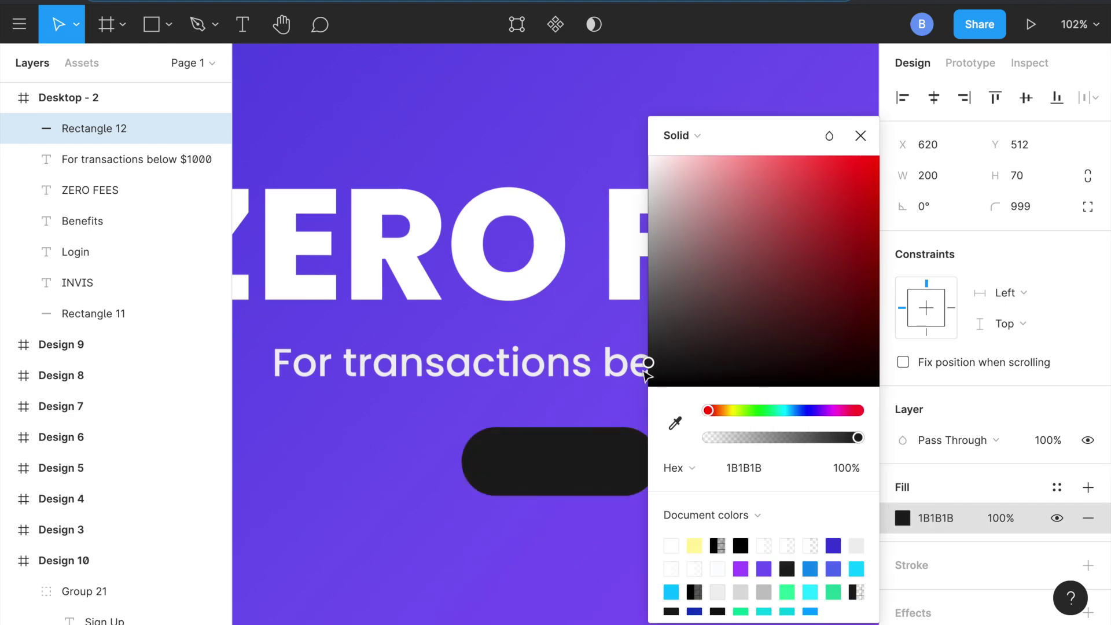
pyautogui.click(551, 573)
# Add white 'Sign Up' text centred on the pill.
pyautogui.press('t')
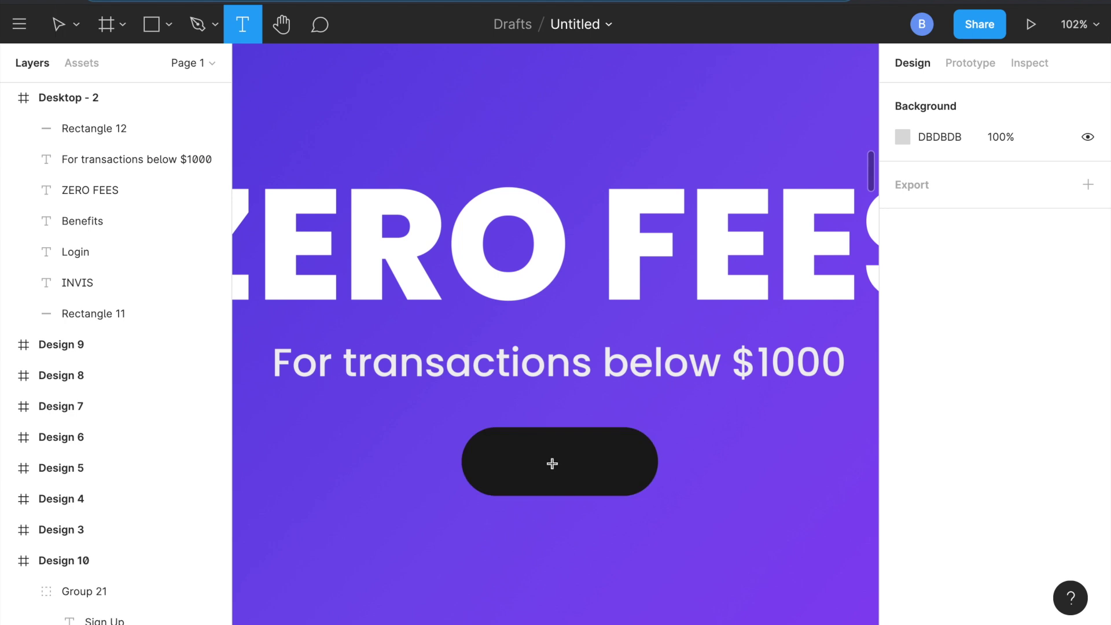
pyautogui.click(552, 462)
pyautogui.write('Sign Up')
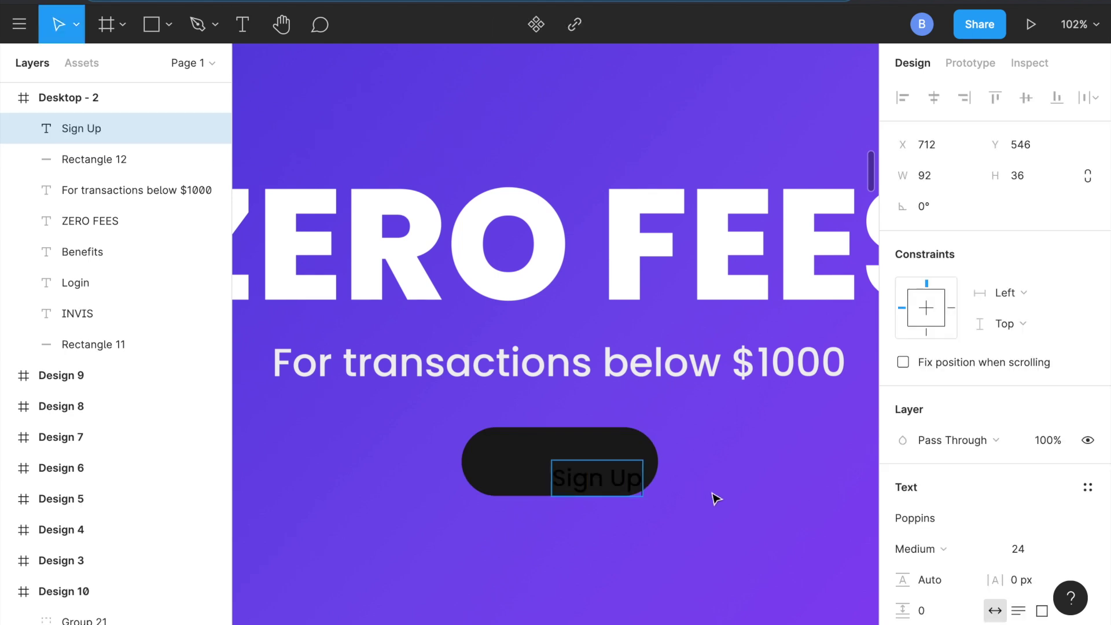
pyautogui.press('Escape')
pyautogui.moveTo(590, 475); pyautogui.dragTo(558, 461)
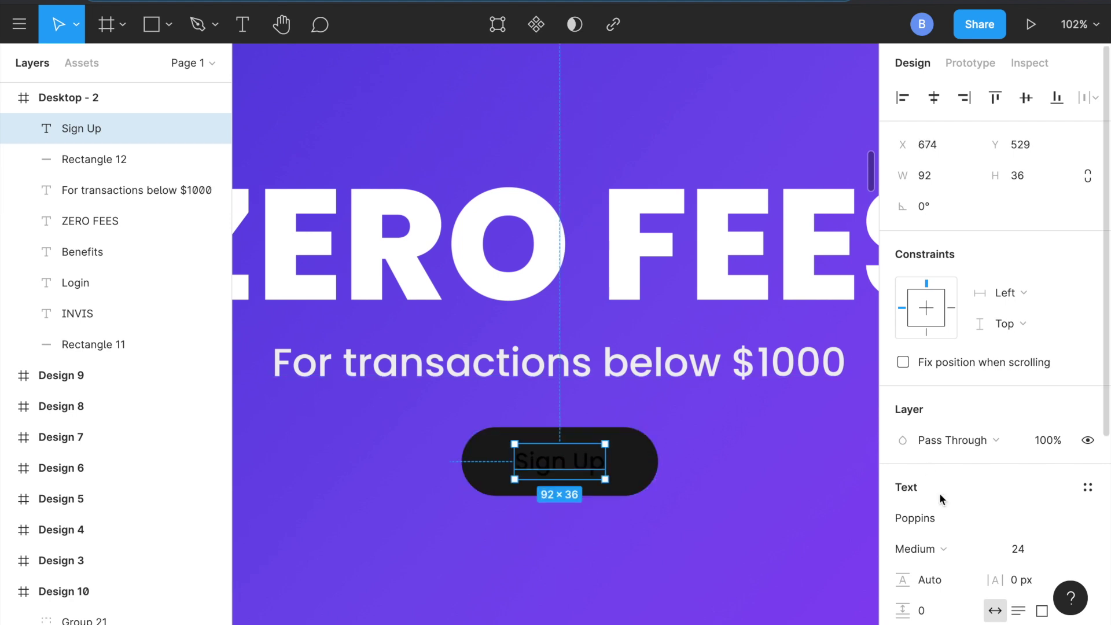
pyautogui.scroll(-3, 940, 497)
pyautogui.click(903, 552)
pyautogui.moveTo(717, 291); pyautogui.dragTo(570, 91)
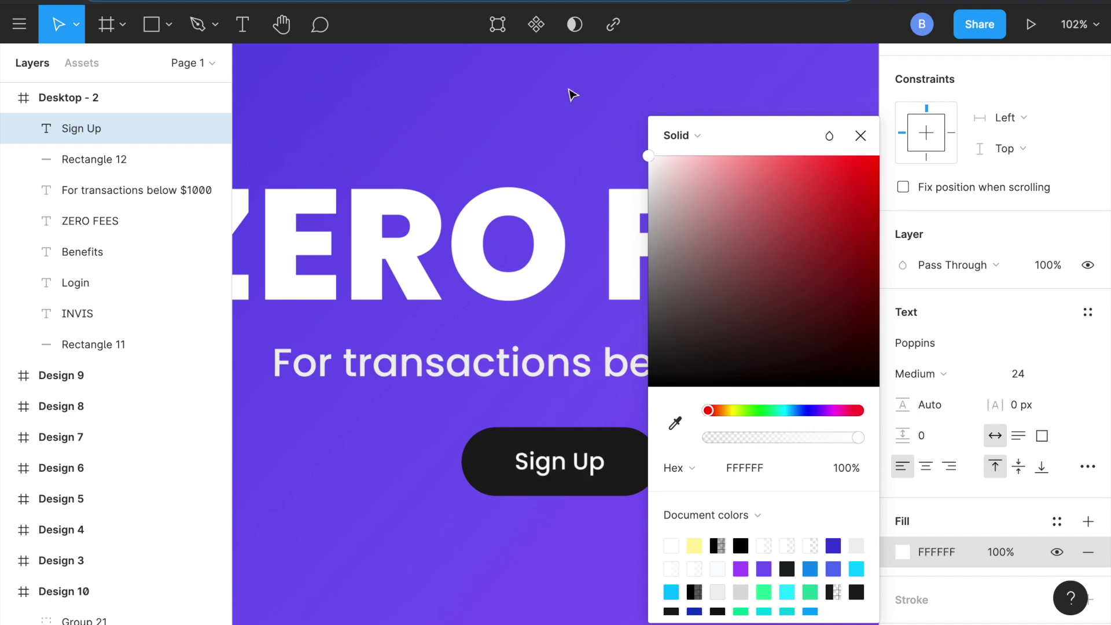
pyautogui.click(859, 135)
pyautogui.click(737, 432)
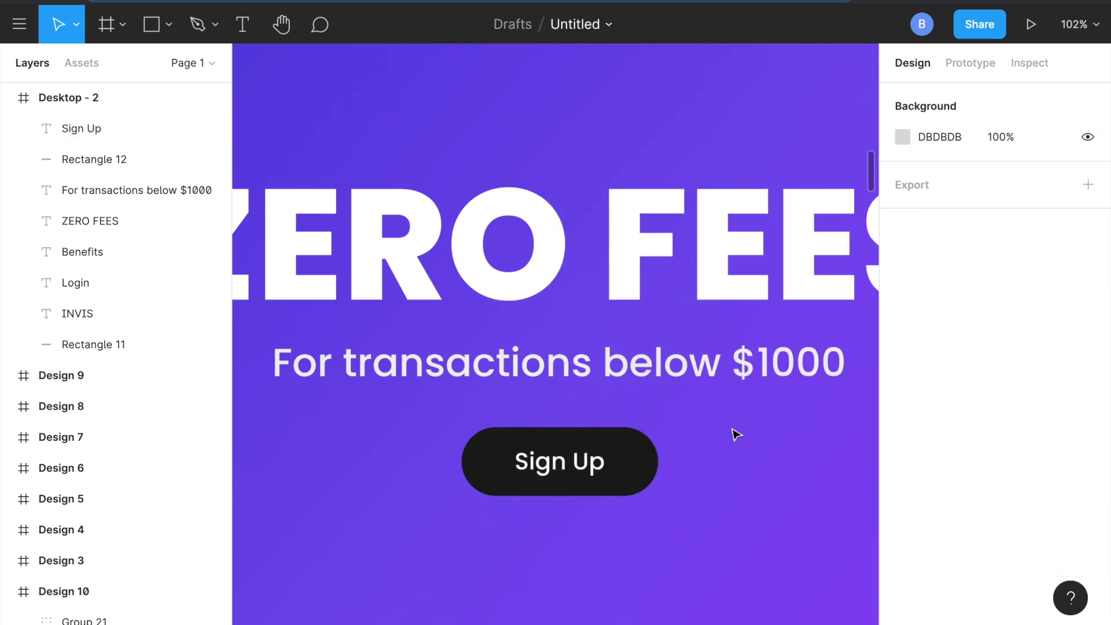
# Group the Sign Up text with the pill rectangle as Group 28.
pyautogui.click(588, 462)
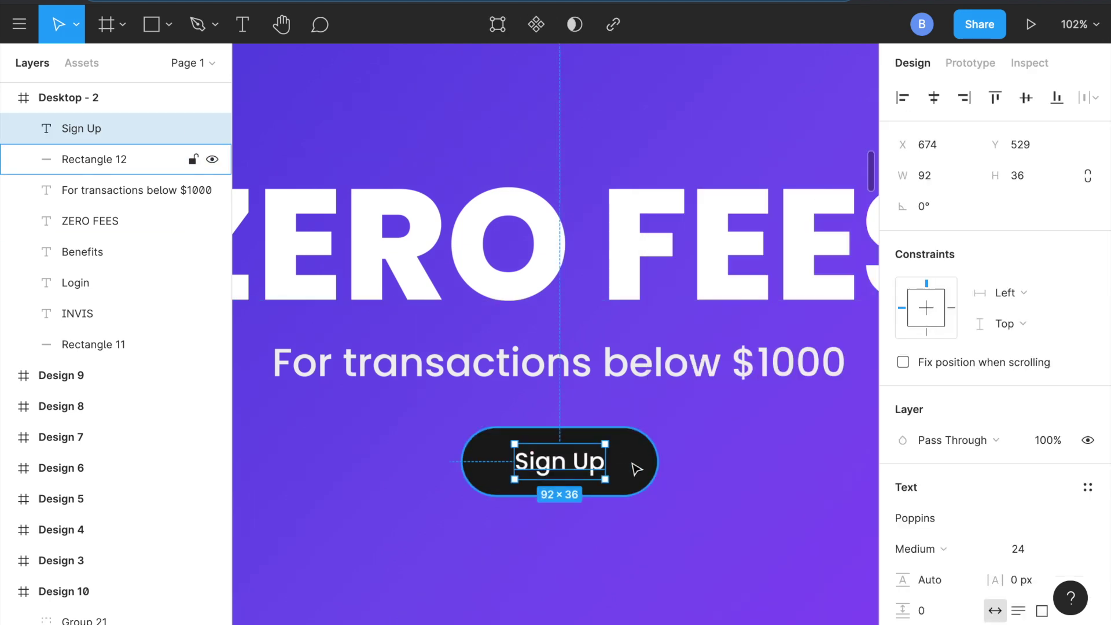
pyautogui.keyDown('shift'); pyautogui.click(637, 468); pyautogui.keyUp('shift')
pyautogui.hotkey('ctrl', 'g')
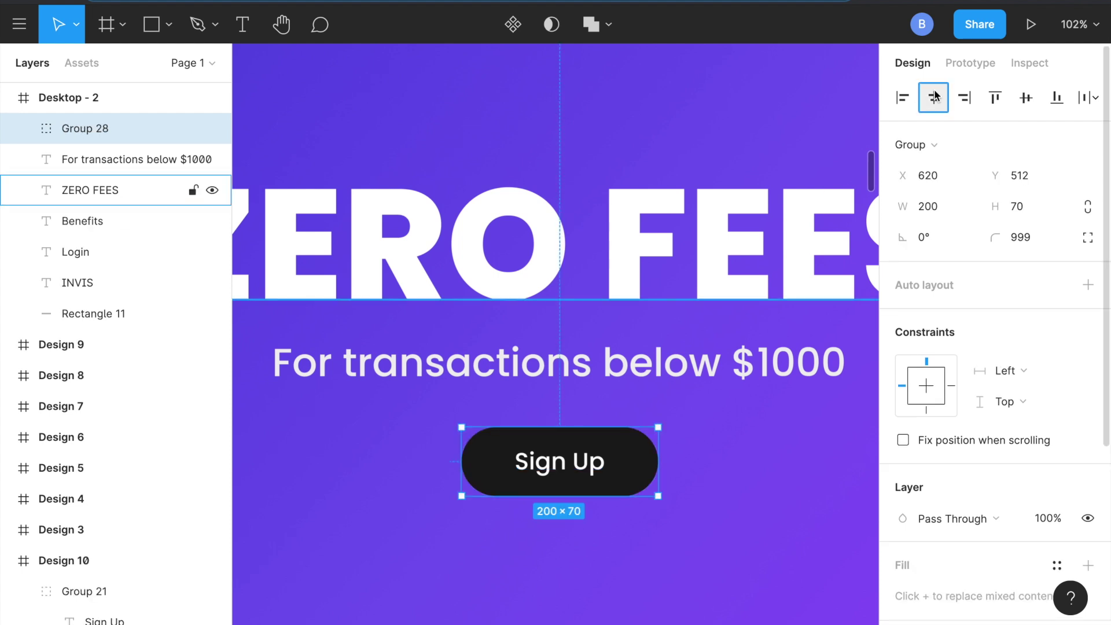
pyautogui.scroll(-10, 577, 373)
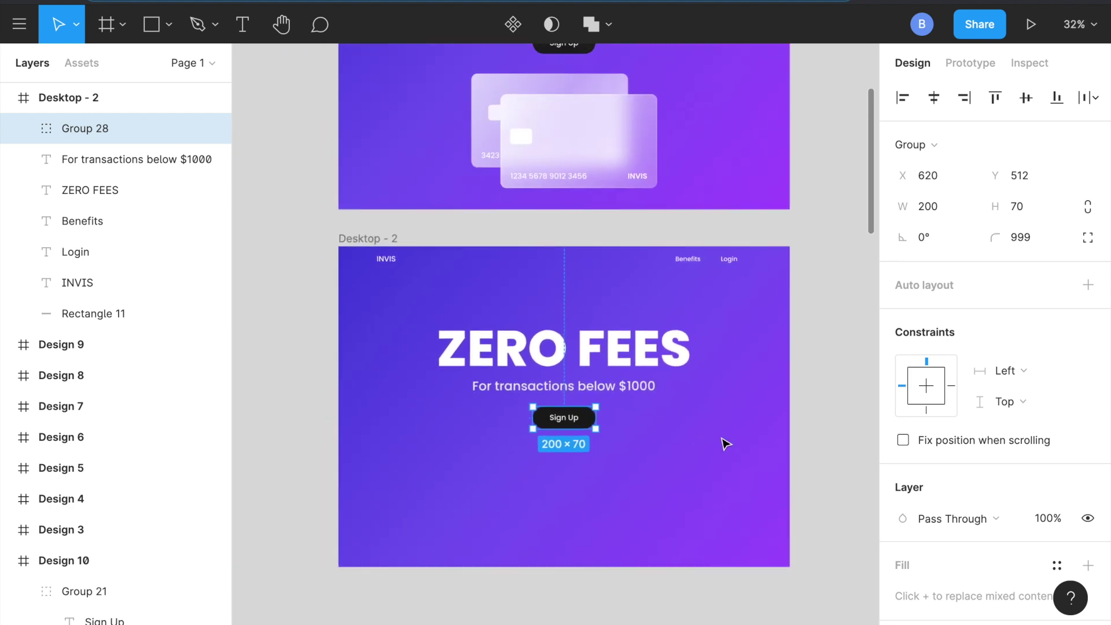
pyautogui.click(726, 444)
# Nudge the Sign Up button group up 10 units to Y 502.
pyautogui.scroll(3, 726, 444)
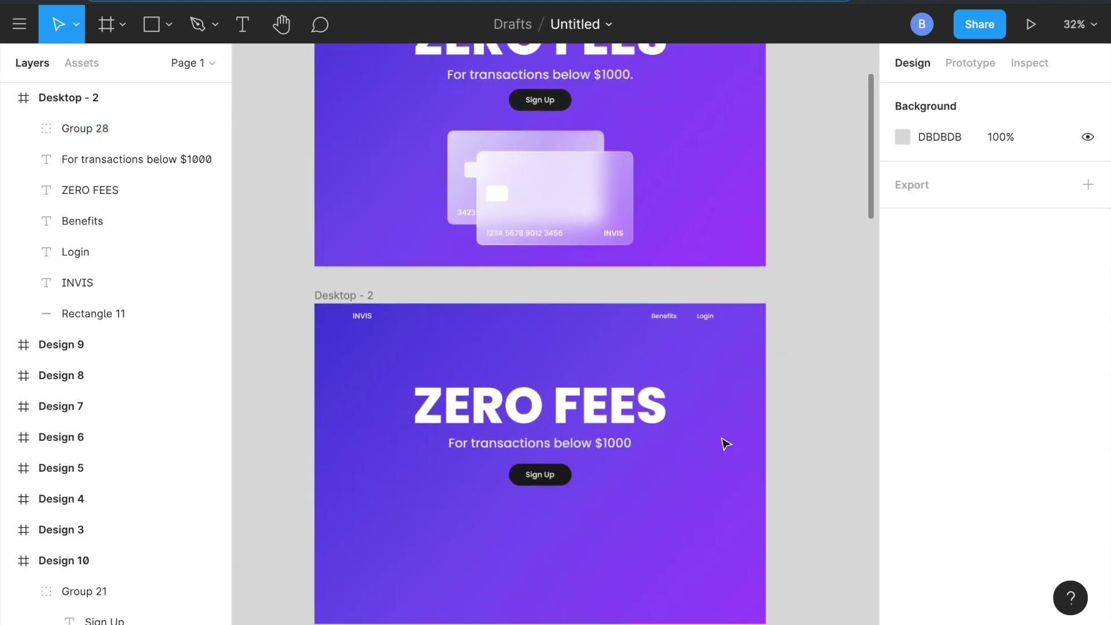
pyautogui.scroll(-1, 637, 475)
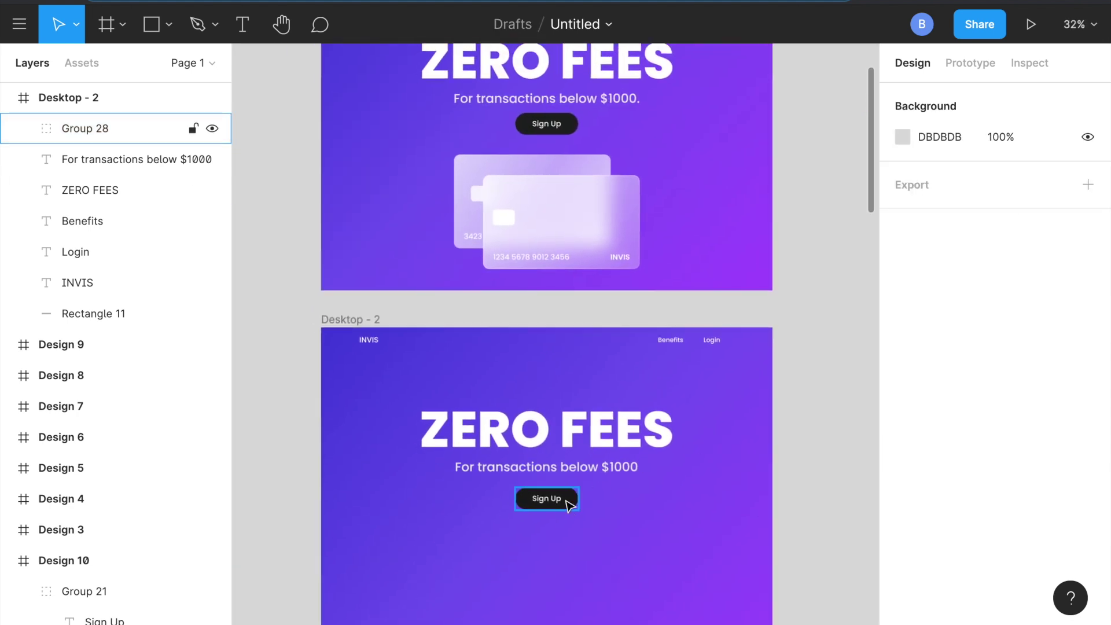
pyautogui.click(570, 506)
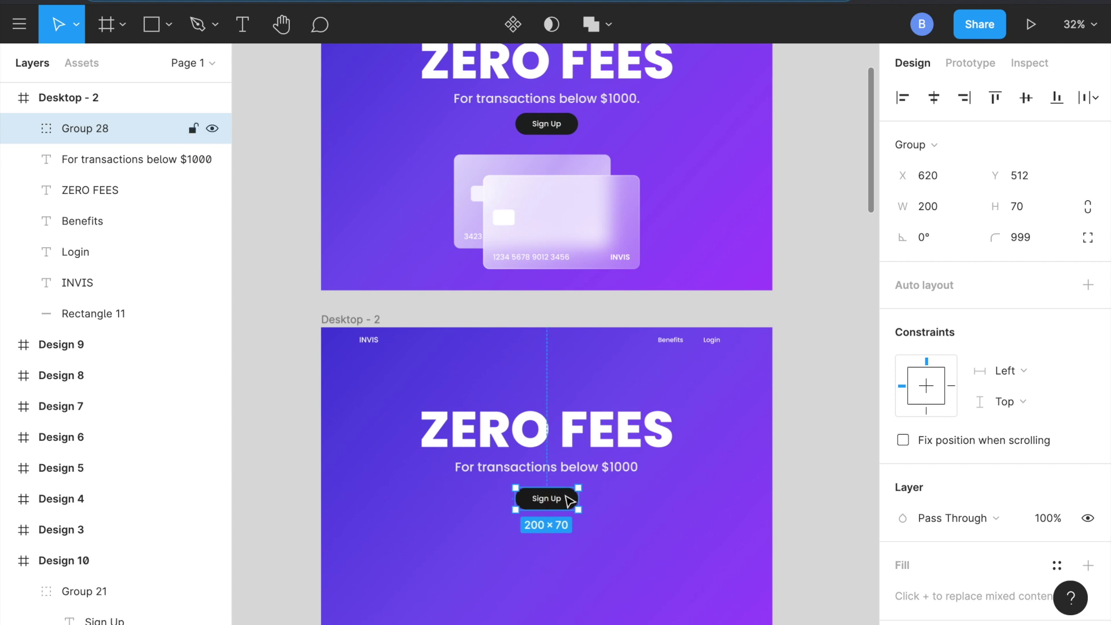
pyautogui.hotkey('shift', 'Up')
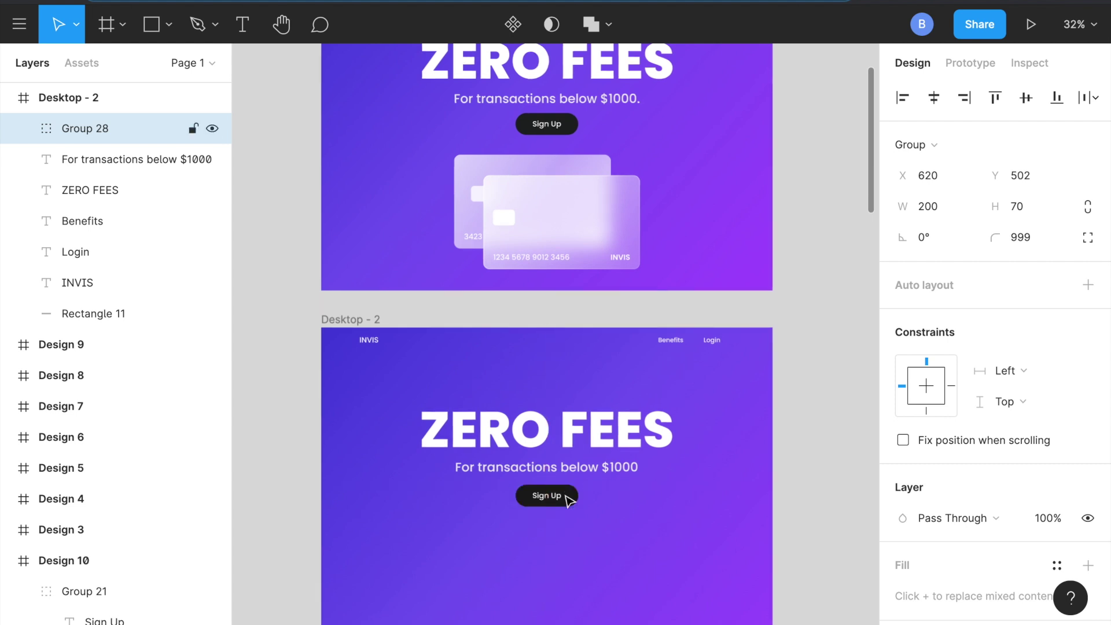
pyautogui.click(564, 567)
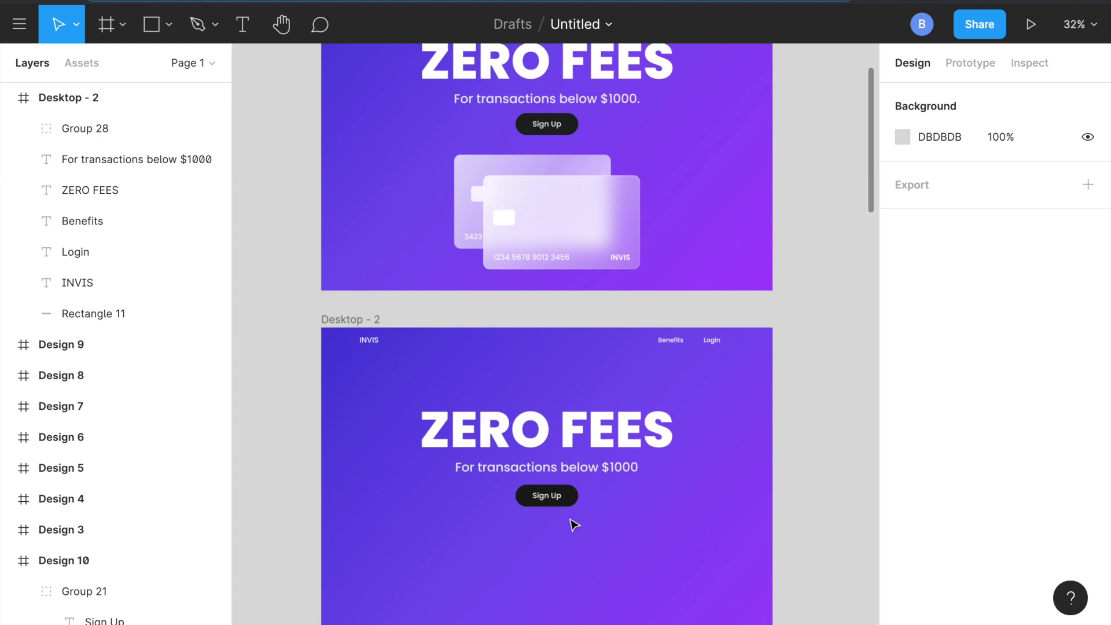
pyautogui.scroll(2, 575, 525)
pyautogui.scroll(-5, 575, 525)
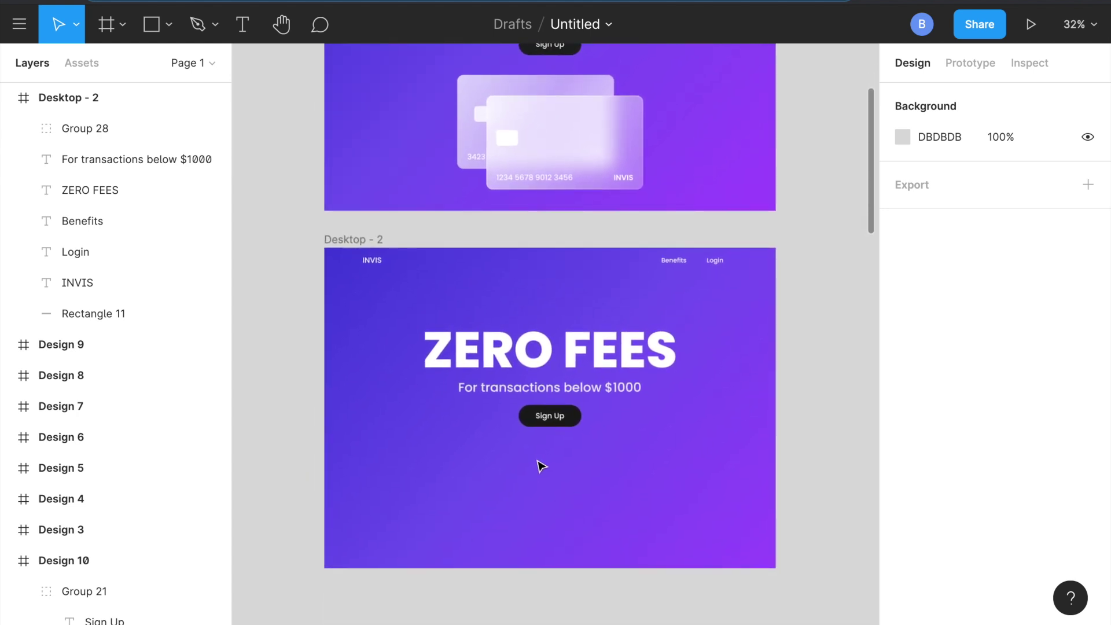
# Draw Rectangle 13 at 500×300 with corner radius 20 below the Sign Up button.
pyautogui.doubleClick(606, 165)
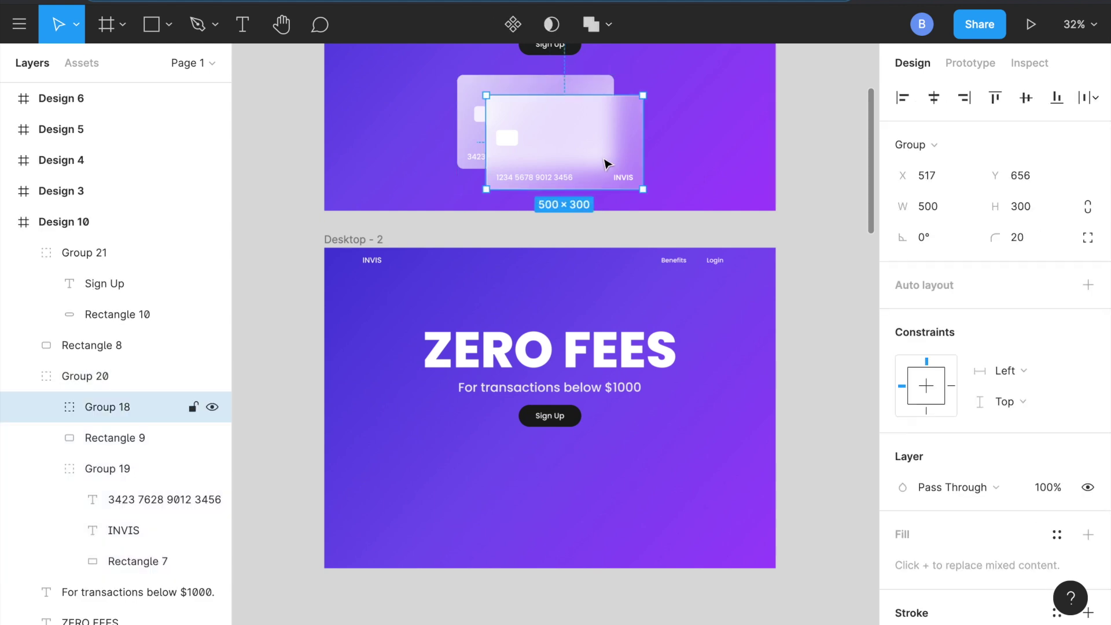
pyautogui.click(545, 481)
pyautogui.press('r')
pyautogui.moveTo(466, 459); pyautogui.dragTo(677, 552)
pyautogui.click(937, 175)
pyautogui.write('500')
pyautogui.press('Tab')
pyautogui.write('300')
pyautogui.press('Return')
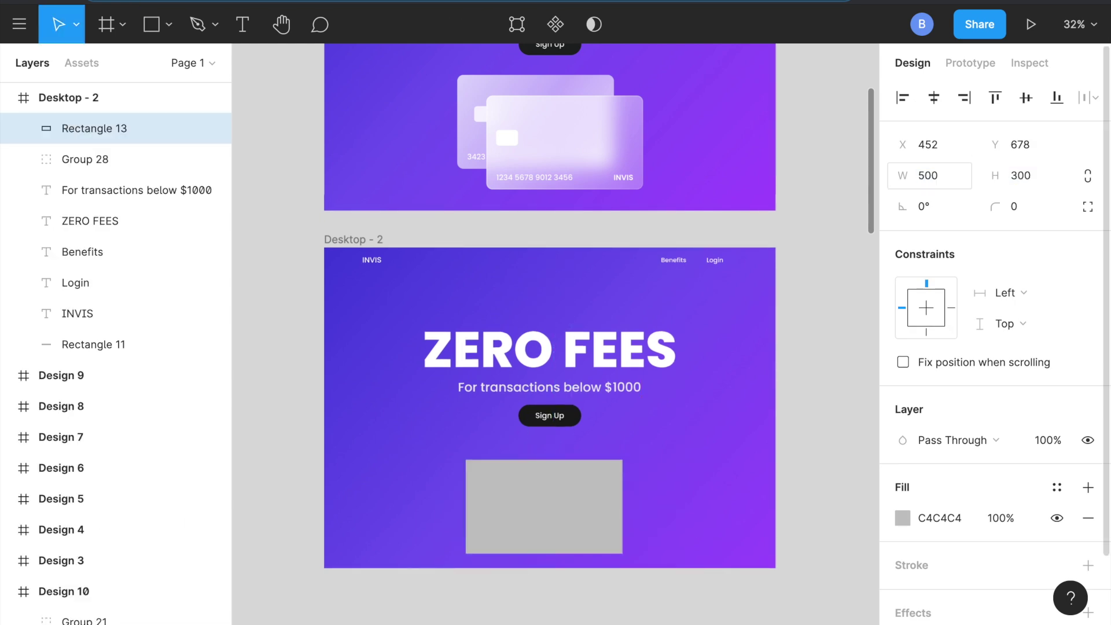
pyautogui.click(1023, 211)
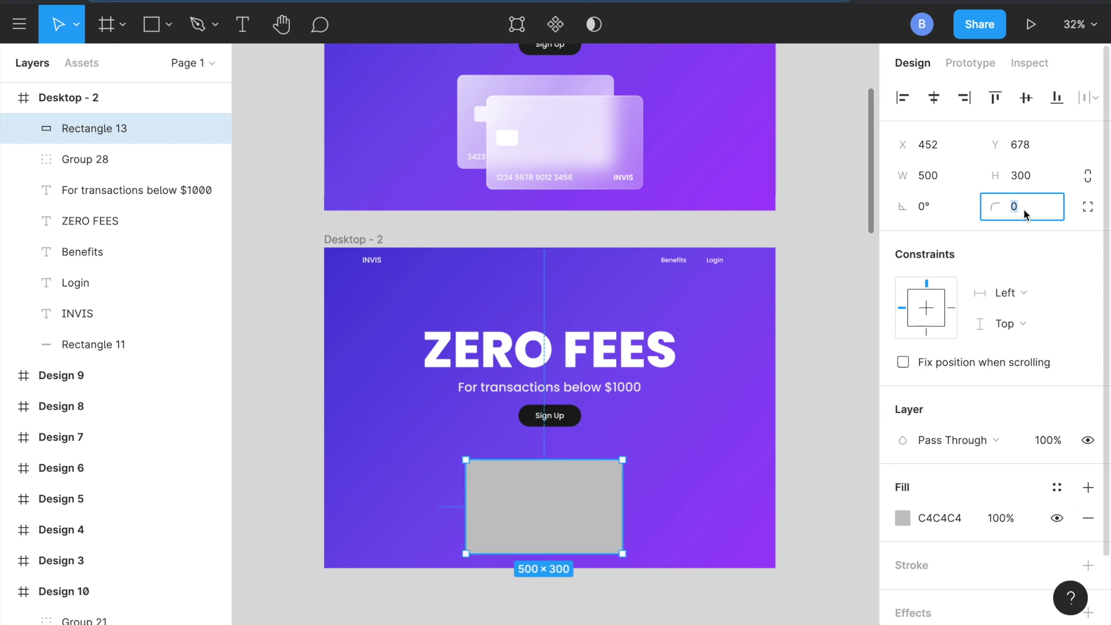
pyautogui.press('Return')
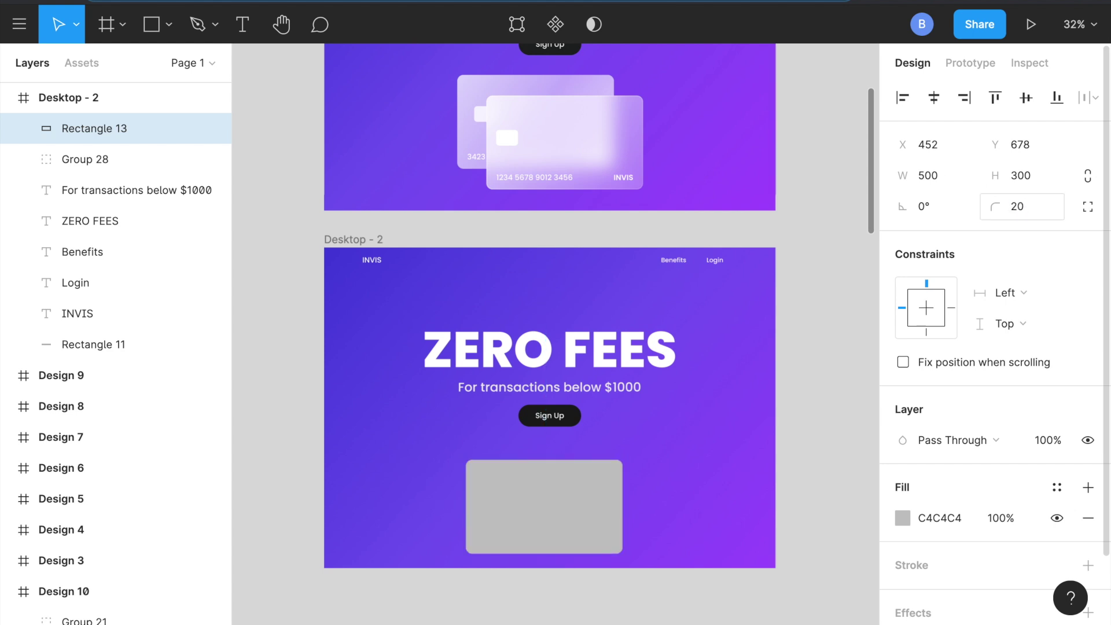
pyautogui.click(705, 463)
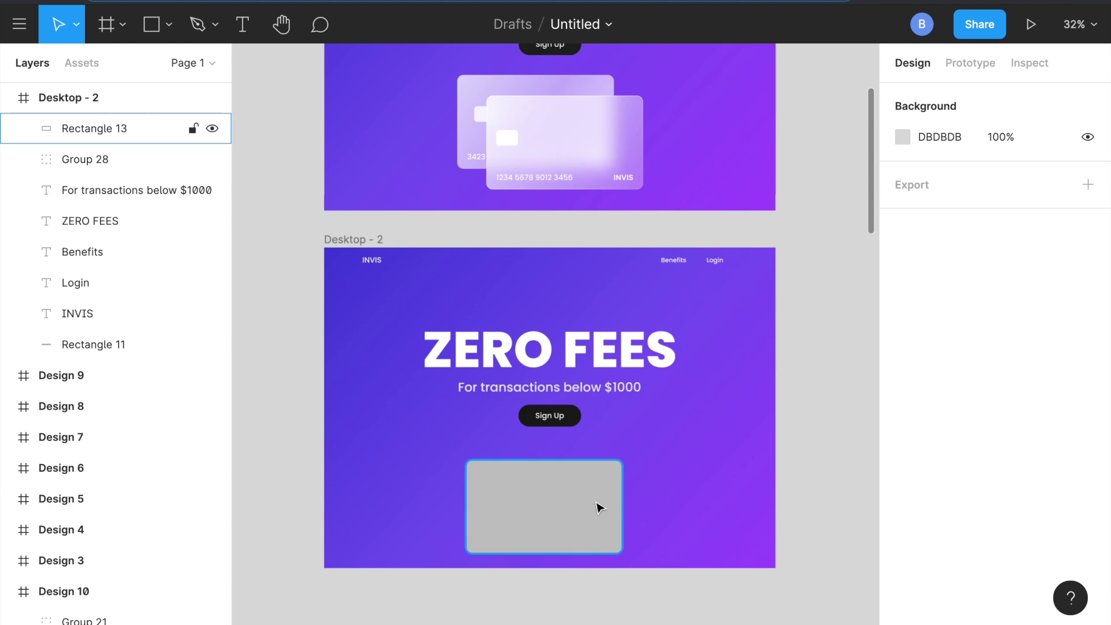
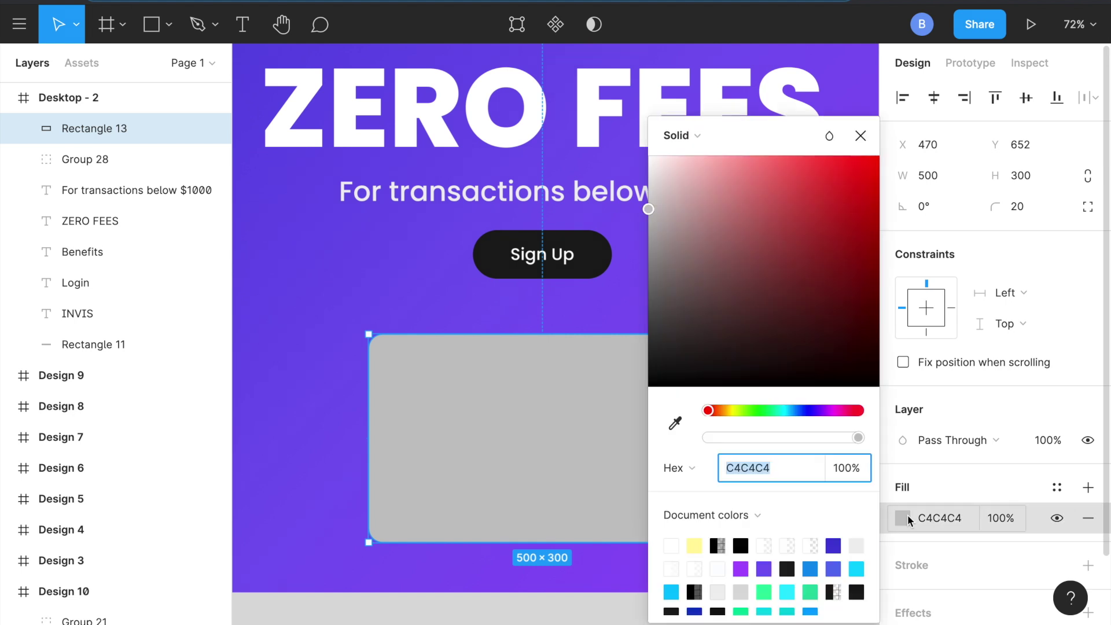
# Switch the card fill to a linear gradient running diagonally from top-left to bottom-right.
pyautogui.click(691, 143)
pyautogui.click(702, 155)
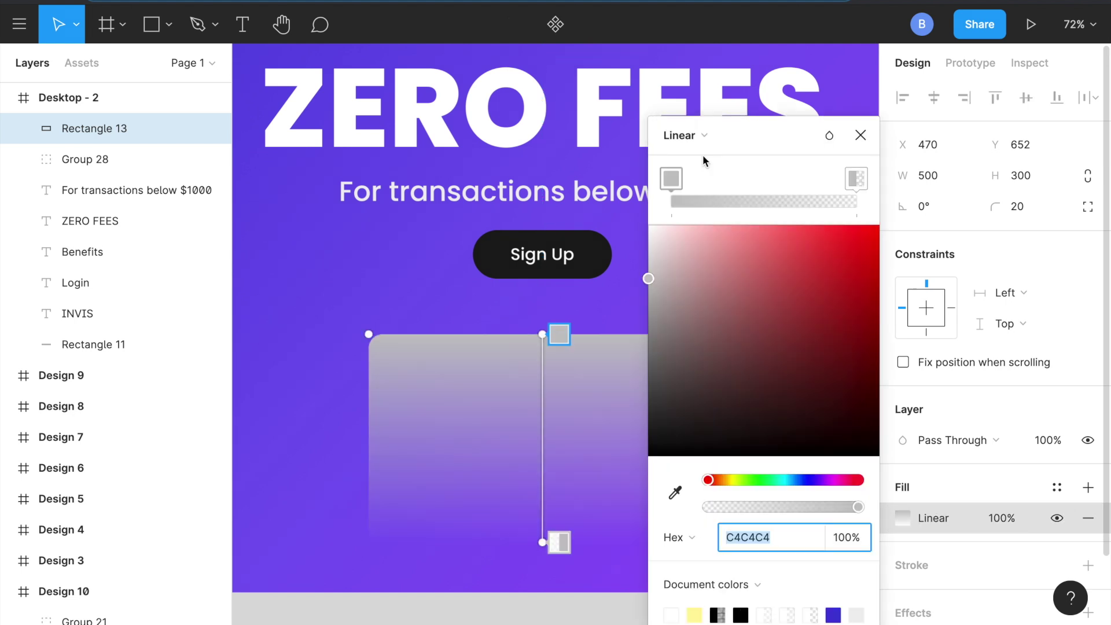
pyautogui.moveTo(540, 334); pyautogui.dragTo(361, 324)
pyautogui.hscroll(2, 438, 487)
pyautogui.scroll(-3, 467, 515)
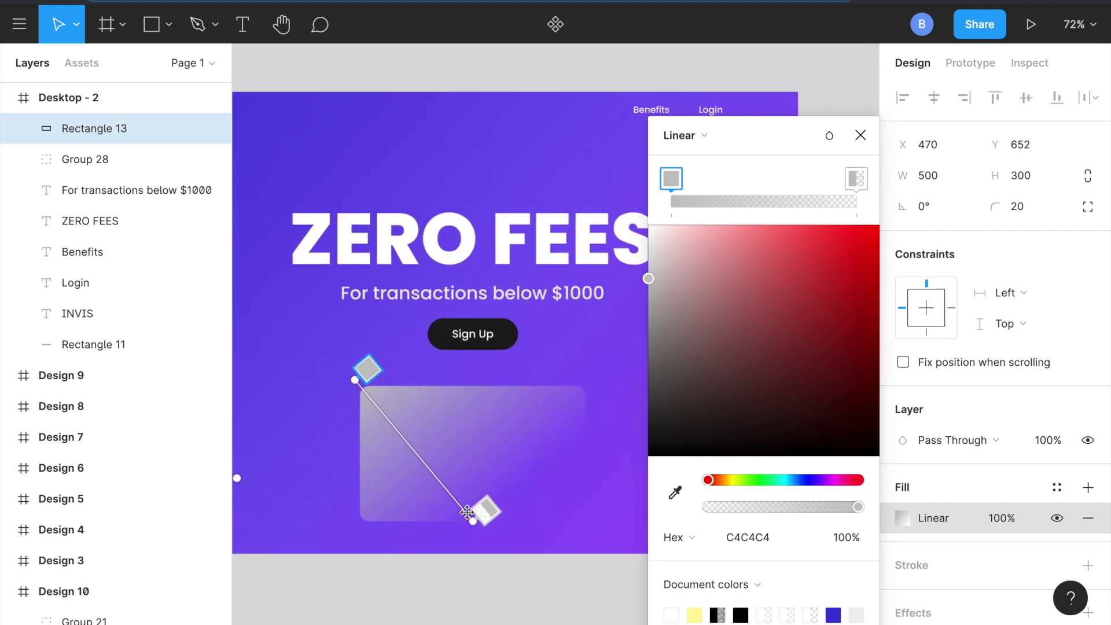
pyautogui.moveTo(524, 522); pyautogui.dragTo(593, 538)
# Make the first gradient stop white at 80% opacity.
pyautogui.moveTo(649, 279); pyautogui.dragTo(630, 211)
pyautogui.click(845, 537)
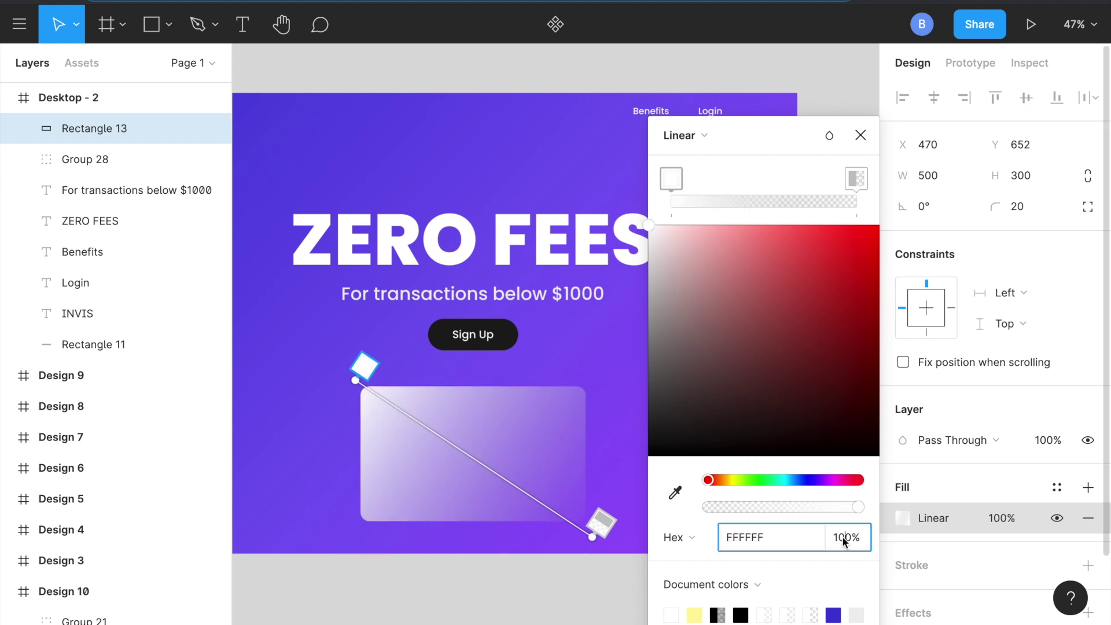
pyautogui.write('80')
pyautogui.press('Return')
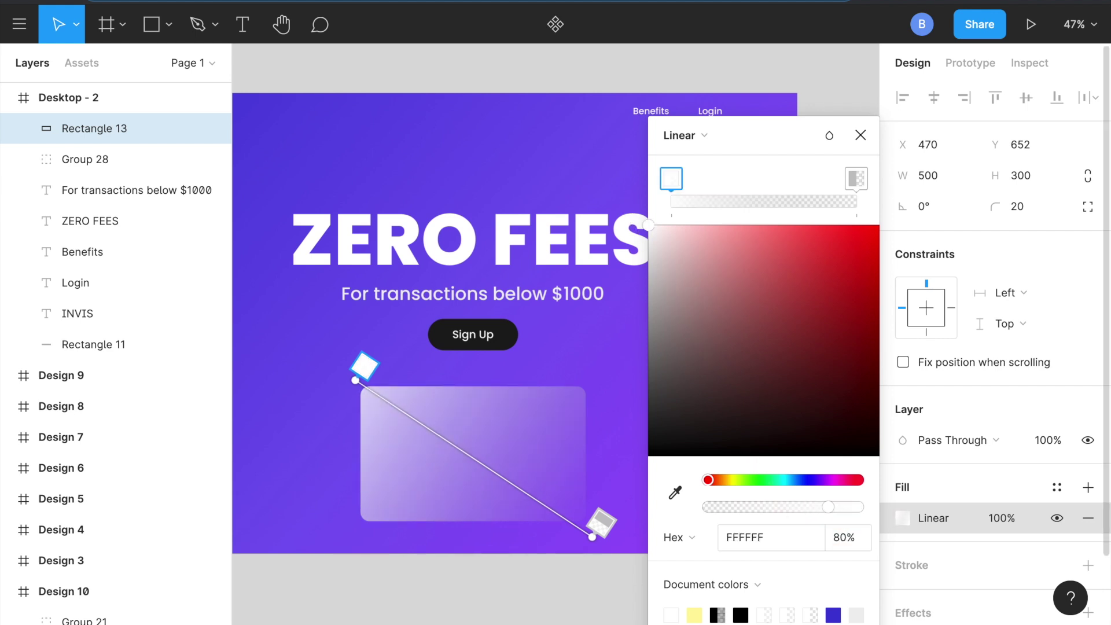
# Make the second gradient stop white at 60% opacity.
pyautogui.click(855, 177)
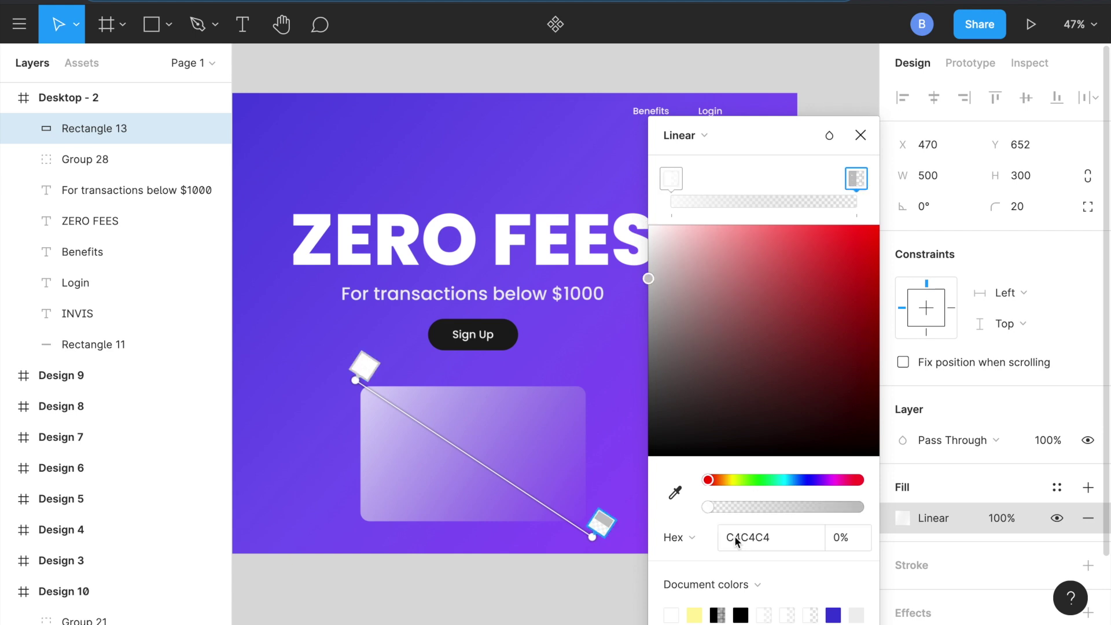
pyautogui.moveTo(707, 508); pyautogui.dragTo(880, 511)
pyautogui.moveTo(677, 297); pyautogui.dragTo(648, 224)
pyautogui.click(832, 537)
pyautogui.write('6')
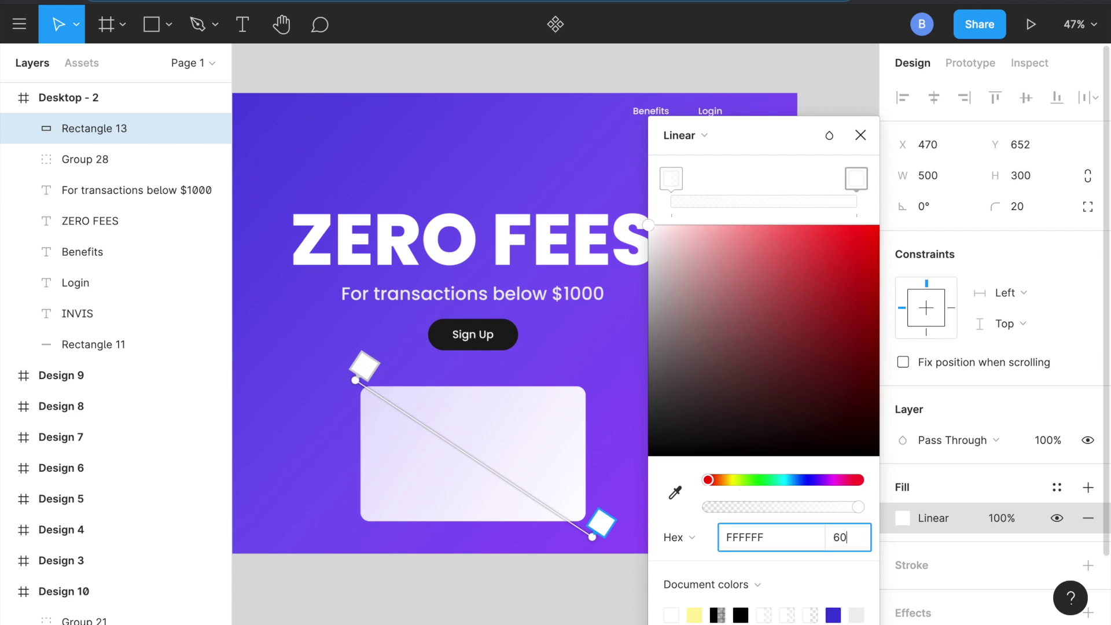
pyautogui.press('Return')
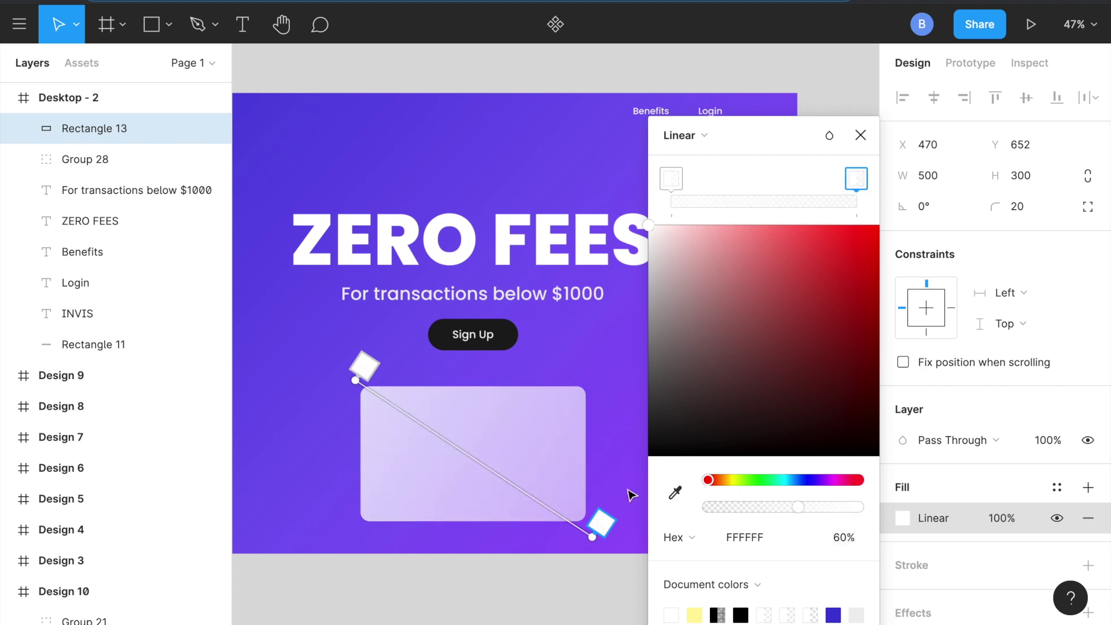
pyautogui.scroll(3, 606, 405)
pyautogui.keyDown('ctrl'); pyautogui.scroll(-3, 606, 405); pyautogui.keyUp('ctrl')
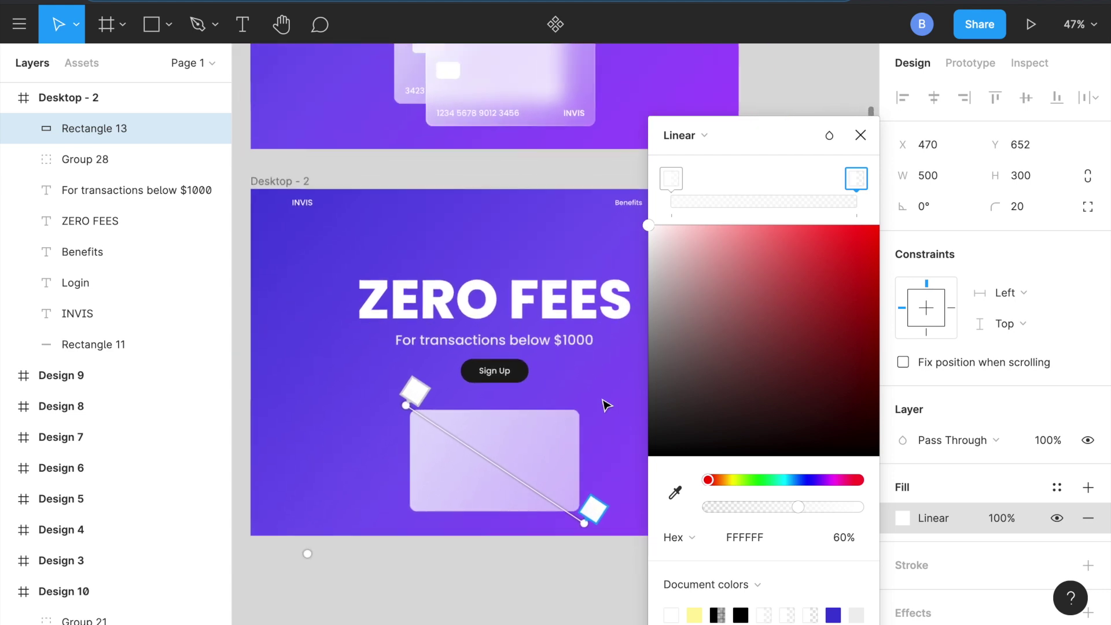
pyautogui.doubleClick(534, 119)
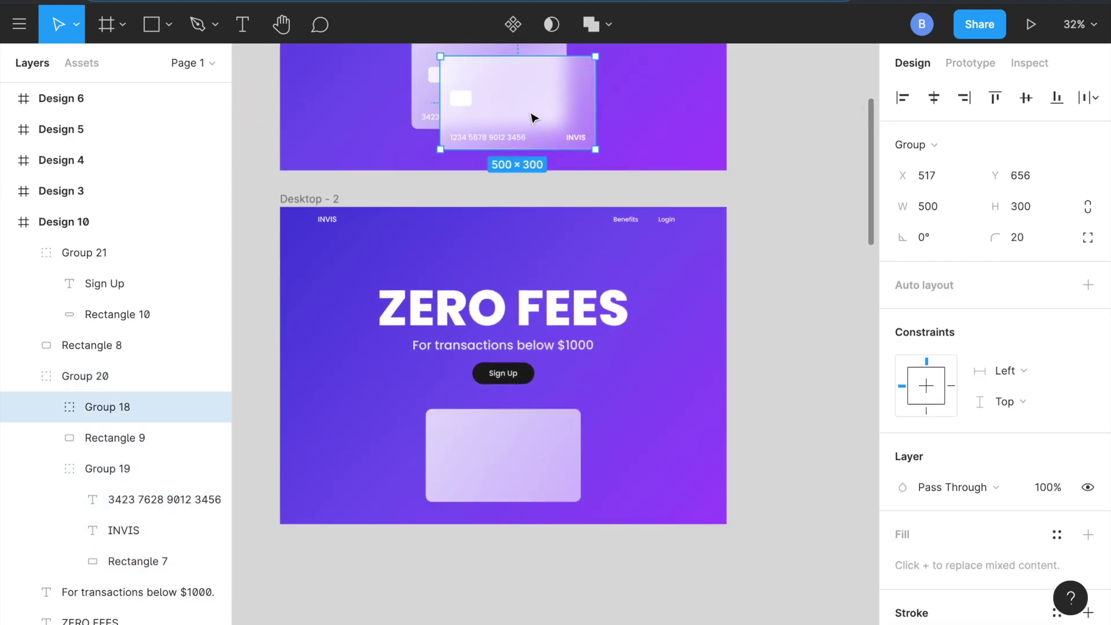
pyautogui.scroll(-3, 929, 440)
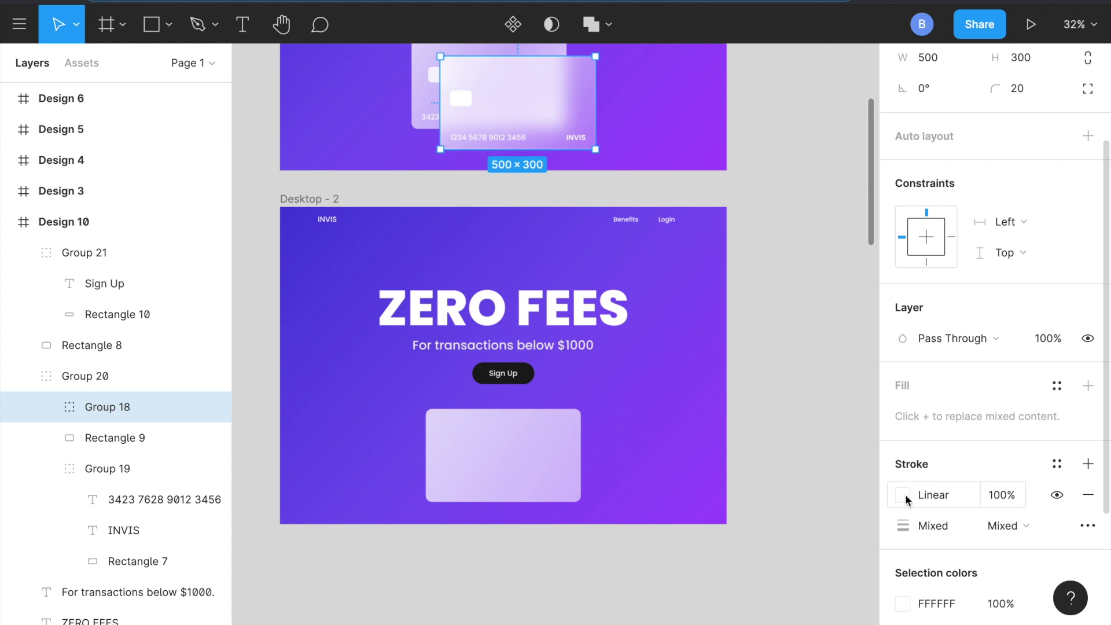
pyautogui.click(904, 494)
pyautogui.click(861, 66)
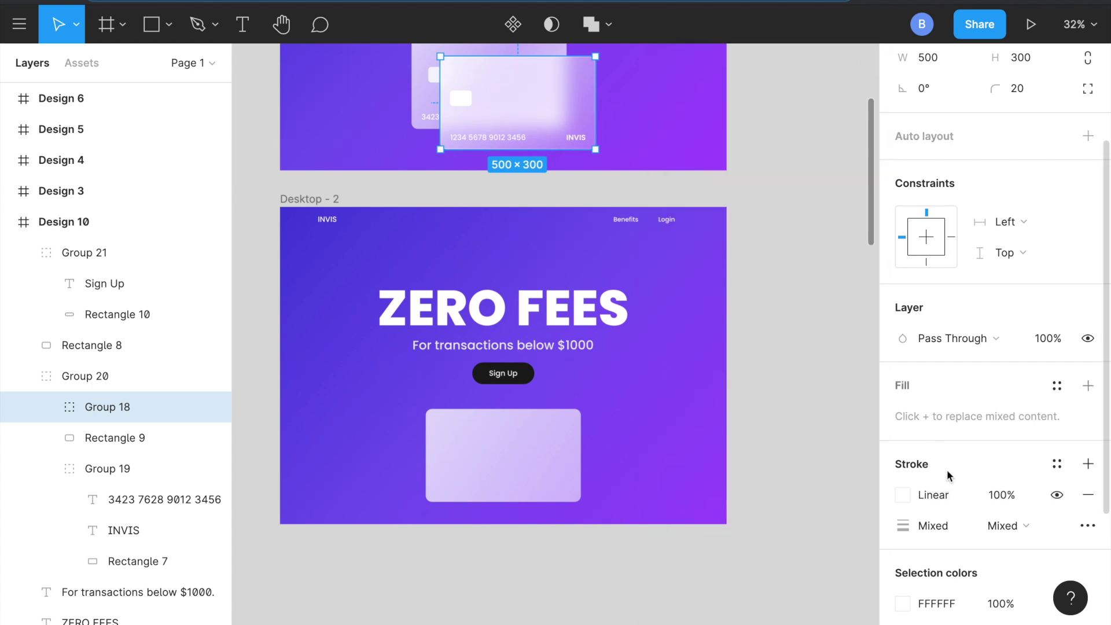
pyautogui.scroll(-2, 945, 473)
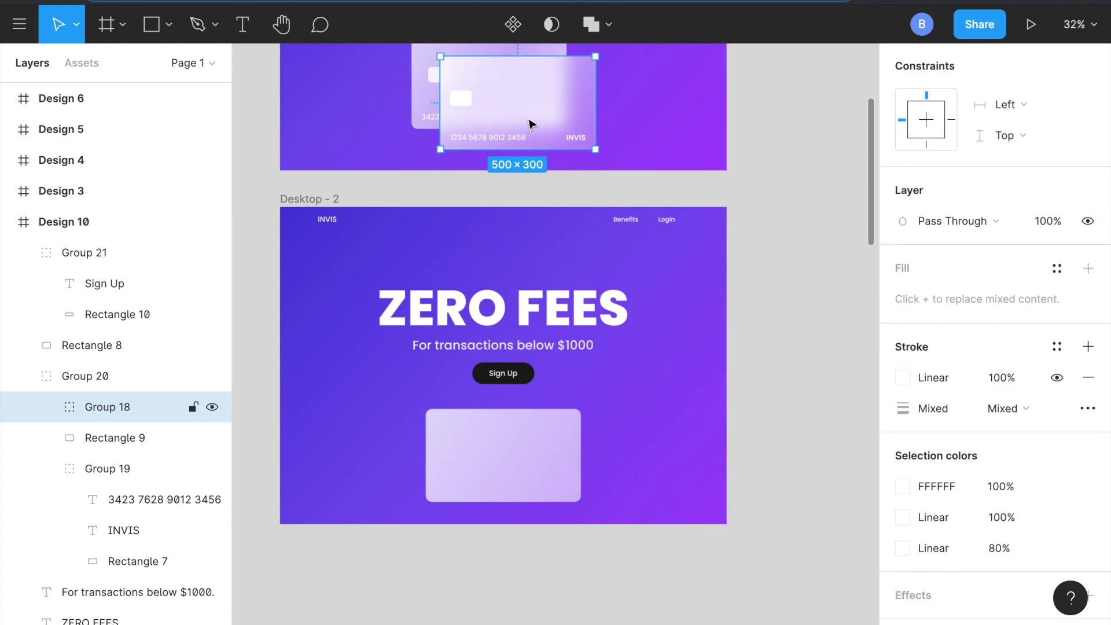
pyautogui.doubleClick(542, 99)
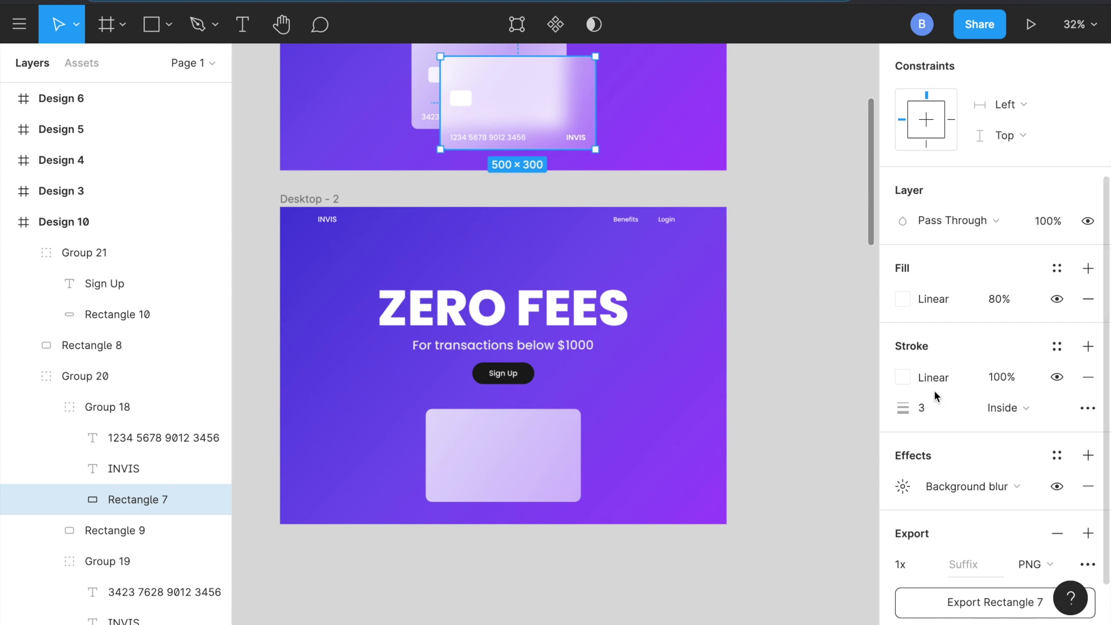
pyautogui.click(902, 300)
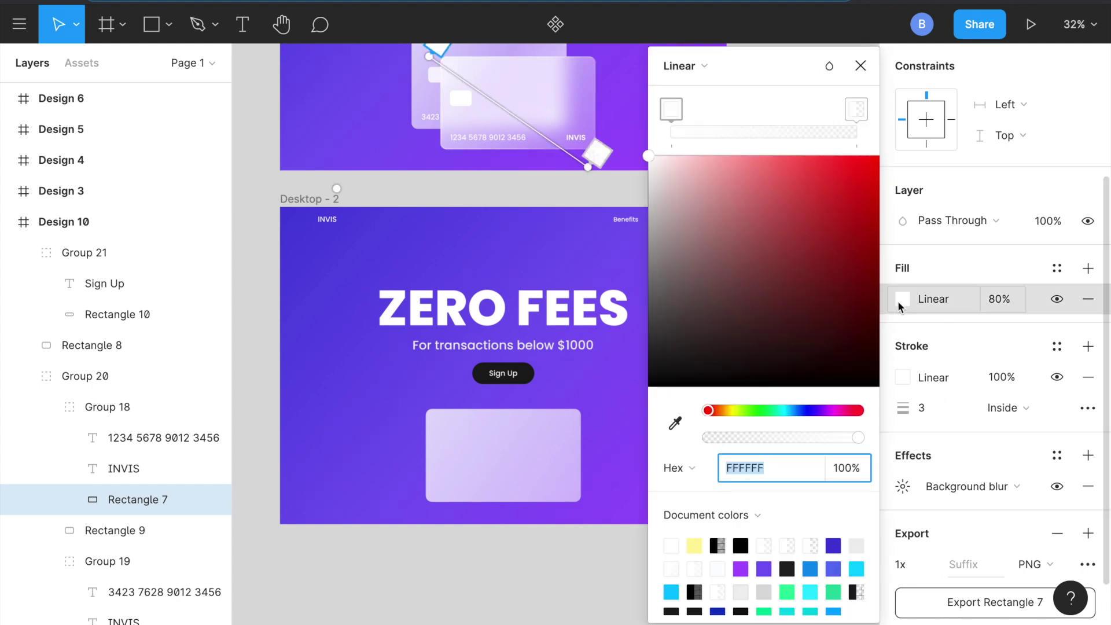
pyautogui.click(859, 116)
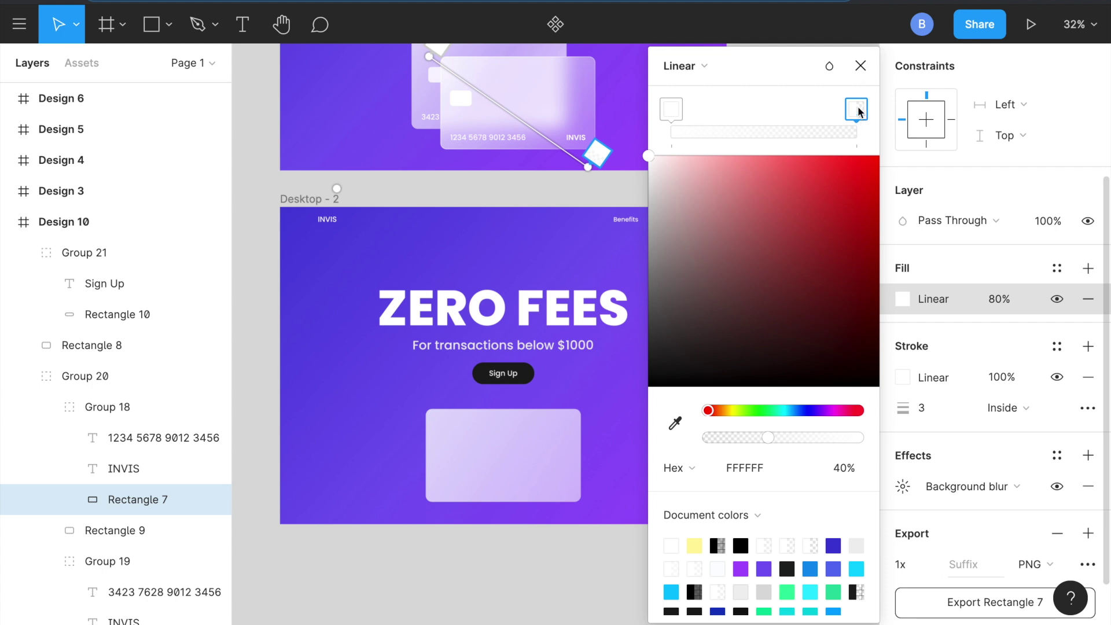
pyautogui.click(861, 65)
pyautogui.click(544, 454)
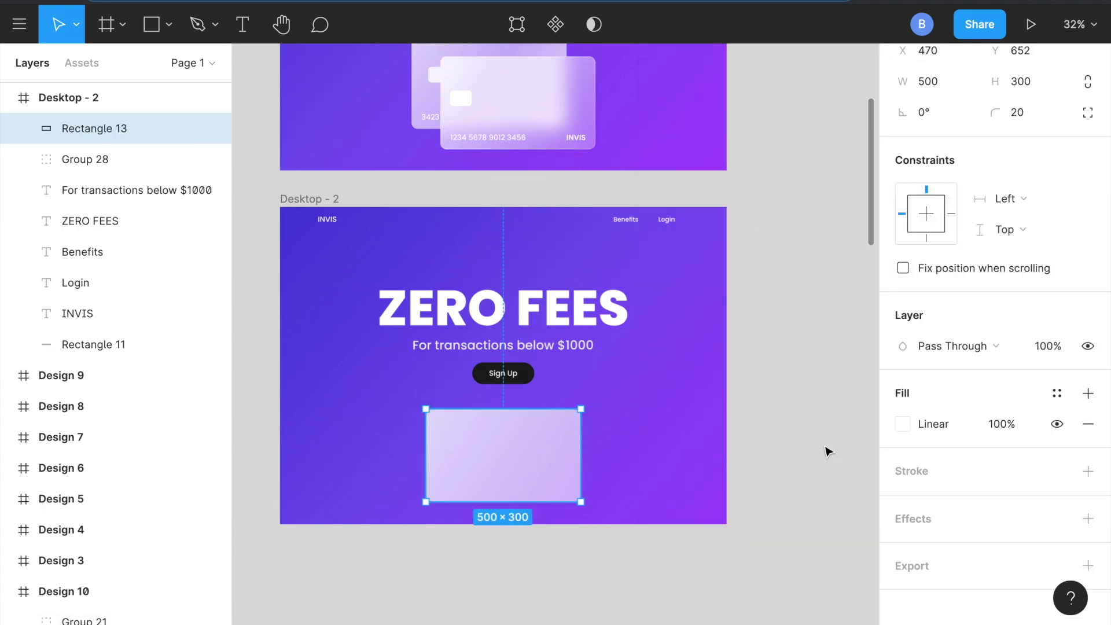
# Set the card gradient's first stop to 100% and its end stop to 40% opacity.
pyautogui.click(903, 425)
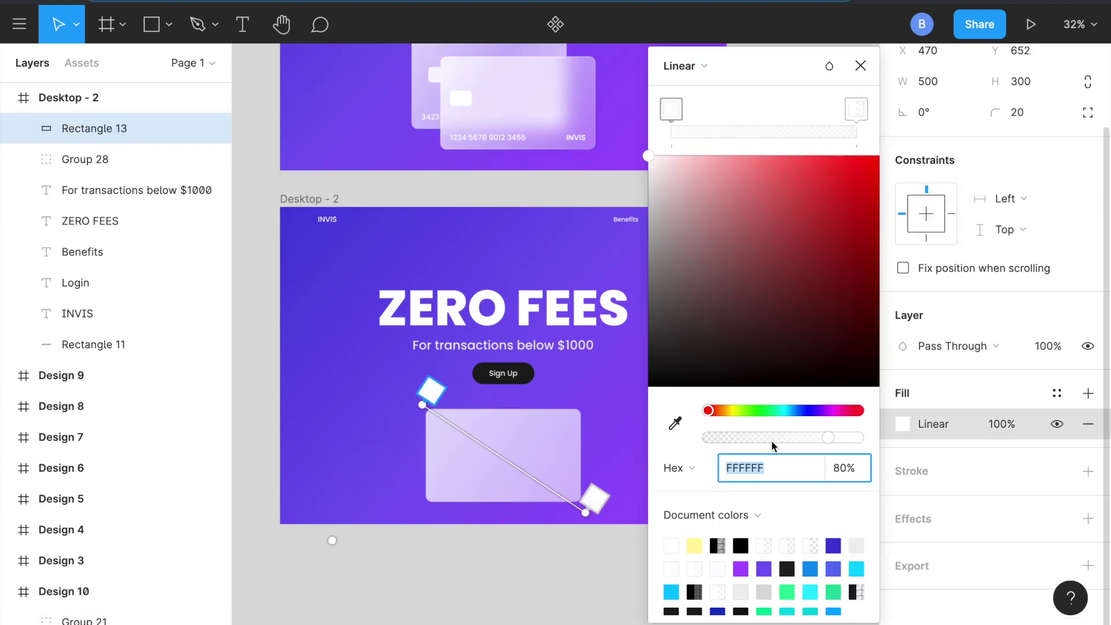
pyautogui.click(838, 473)
pyautogui.write('100')
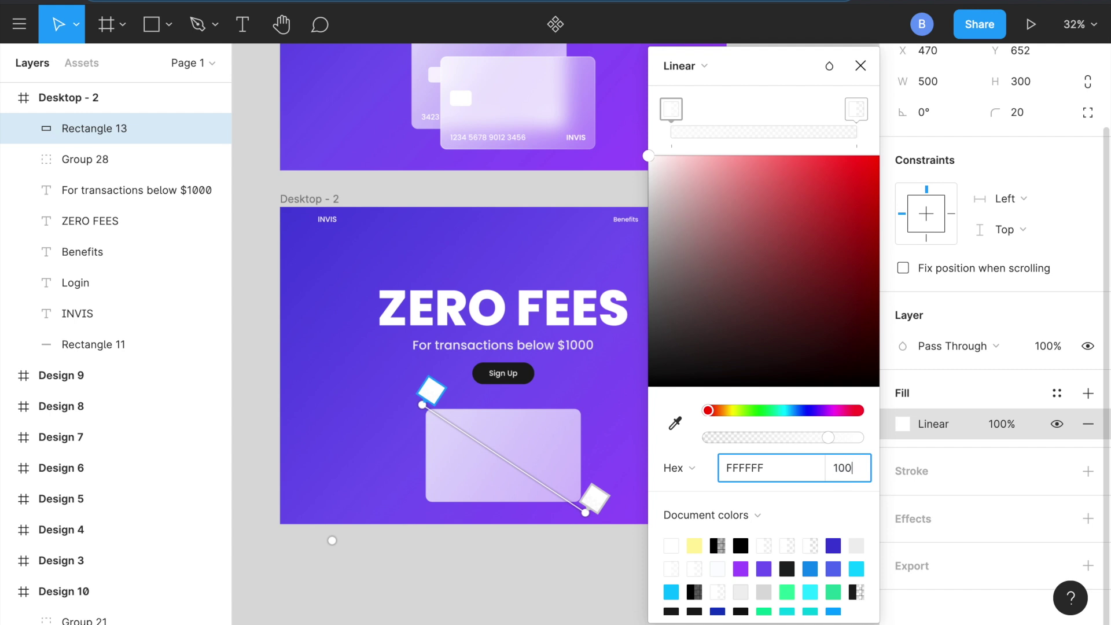
pyautogui.press('Return')
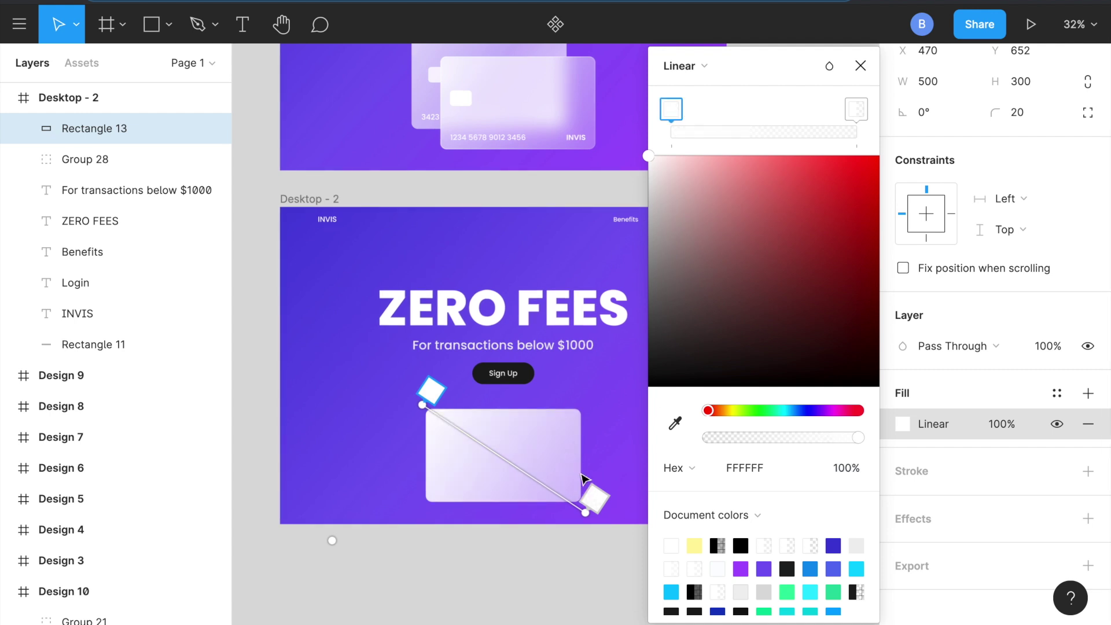
pyautogui.click(594, 499)
pyautogui.click(842, 471)
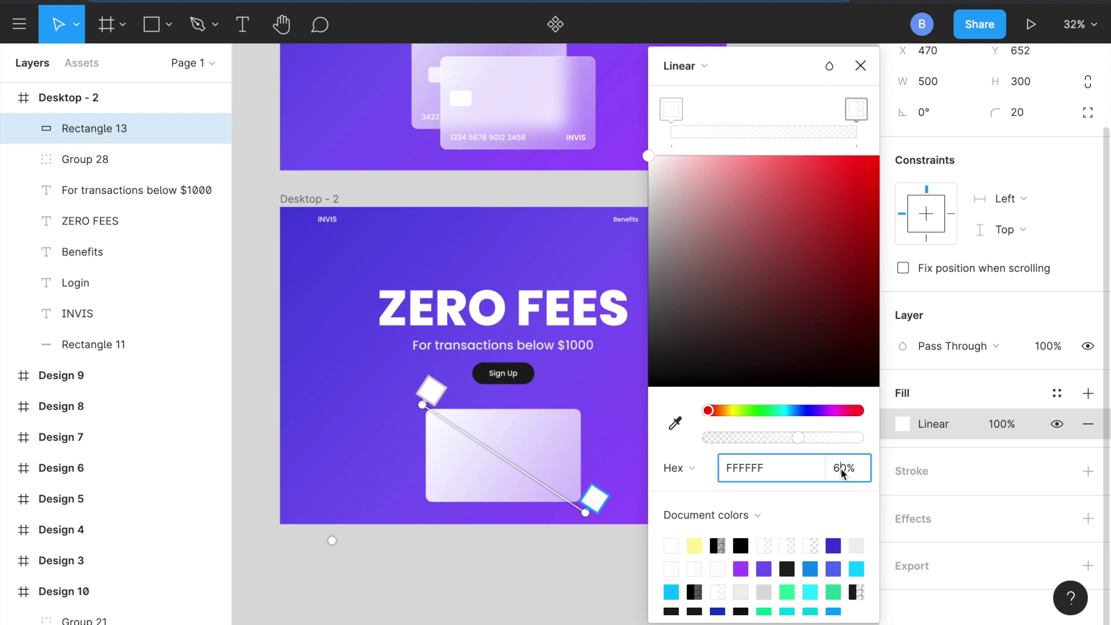
pyautogui.write('40')
pyautogui.press('Return')
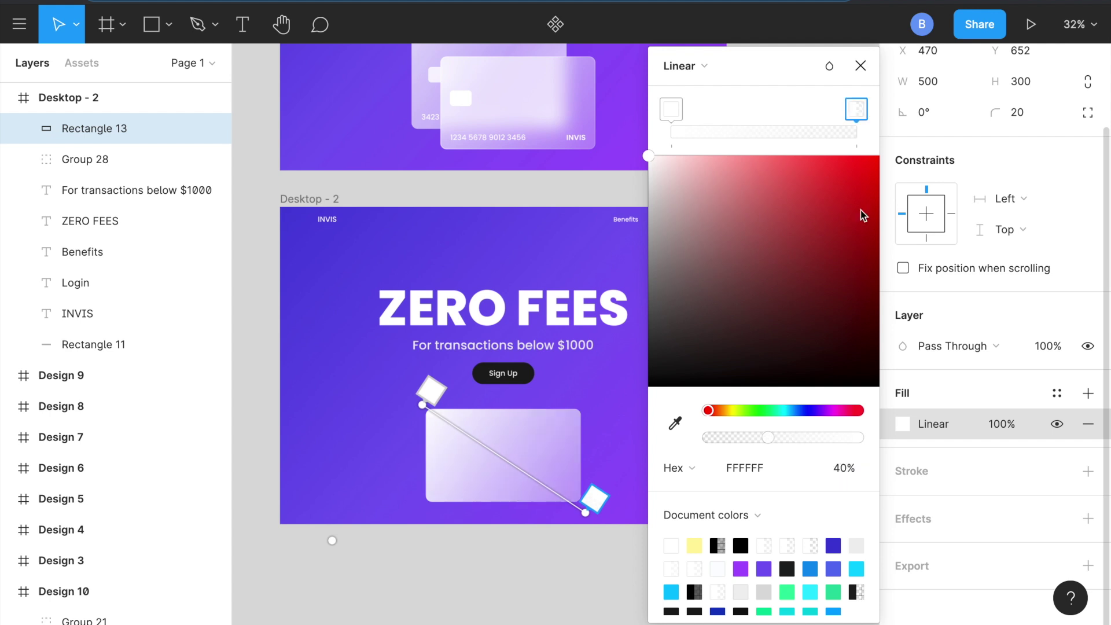
pyautogui.click(861, 66)
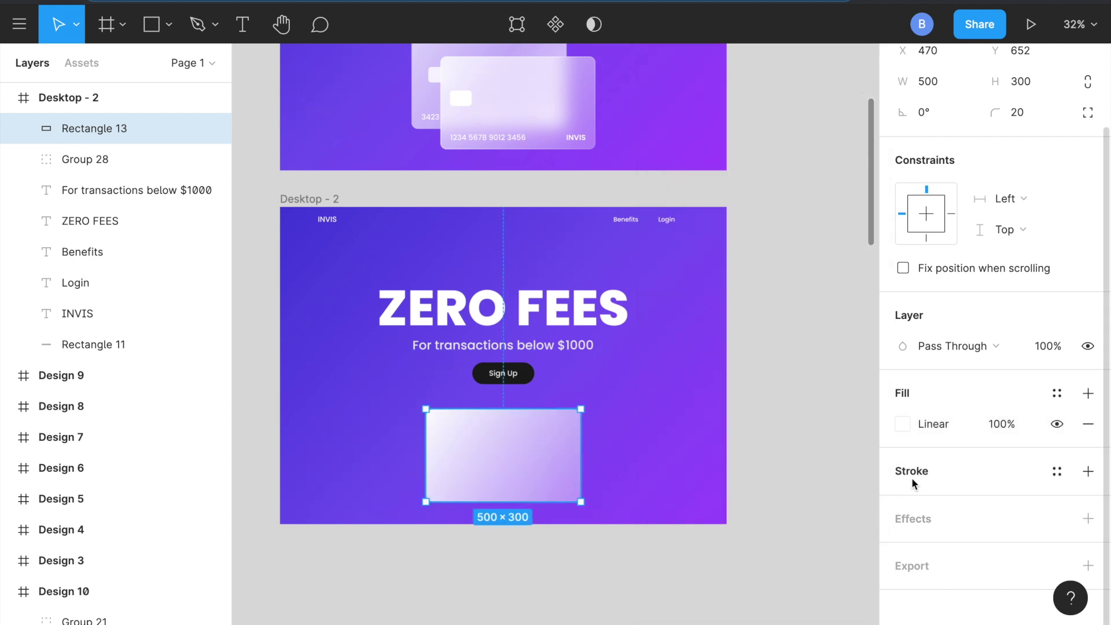
# Add a Background blur effect of 60 to the card.
pyautogui.click(927, 524)
pyautogui.click(955, 548)
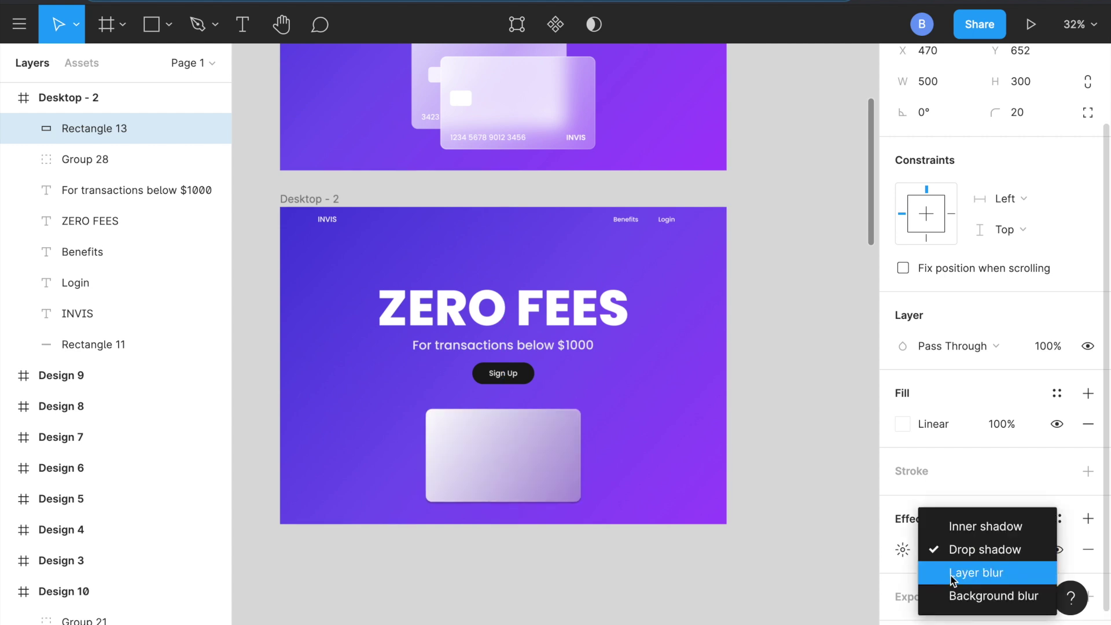
pyautogui.click(961, 596)
pyautogui.click(903, 550)
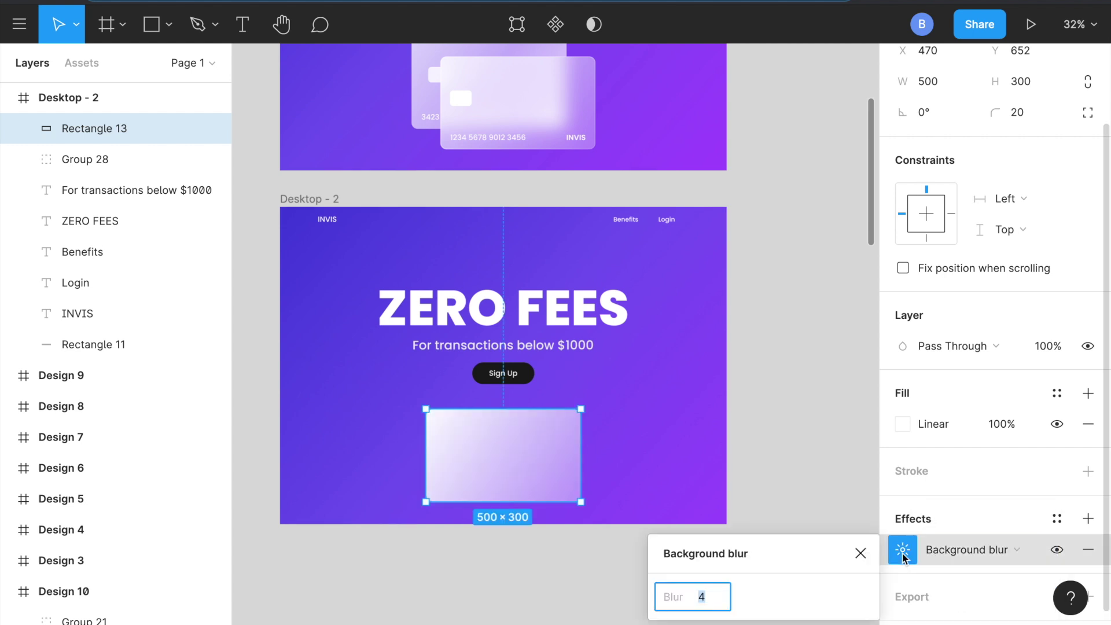
pyautogui.write('60')
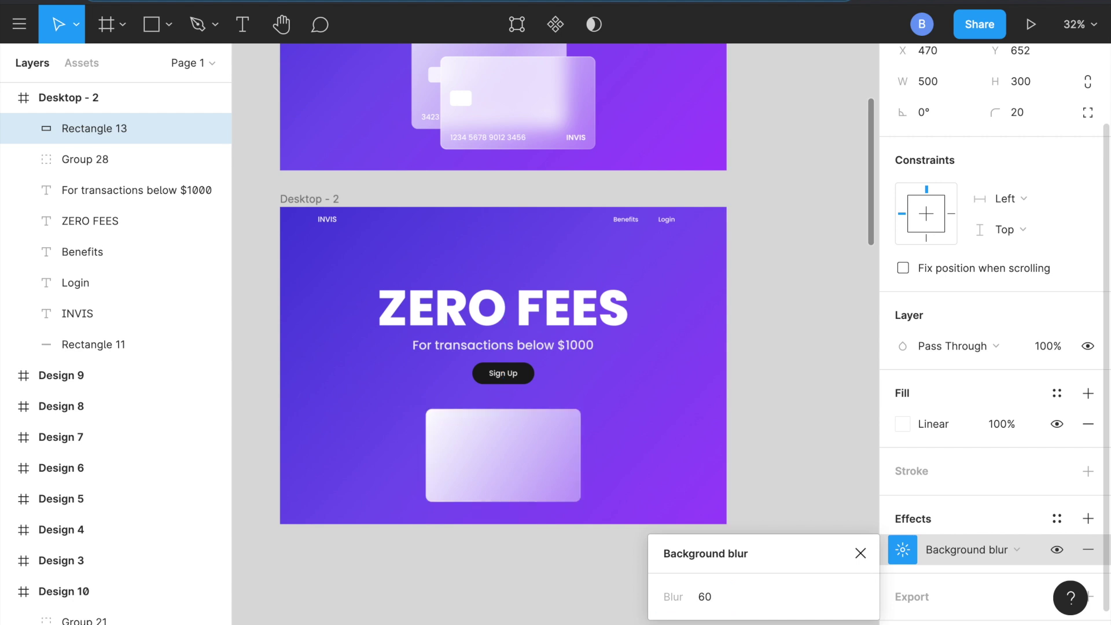
pyautogui.click(773, 486)
pyautogui.scroll(5, 613, 481)
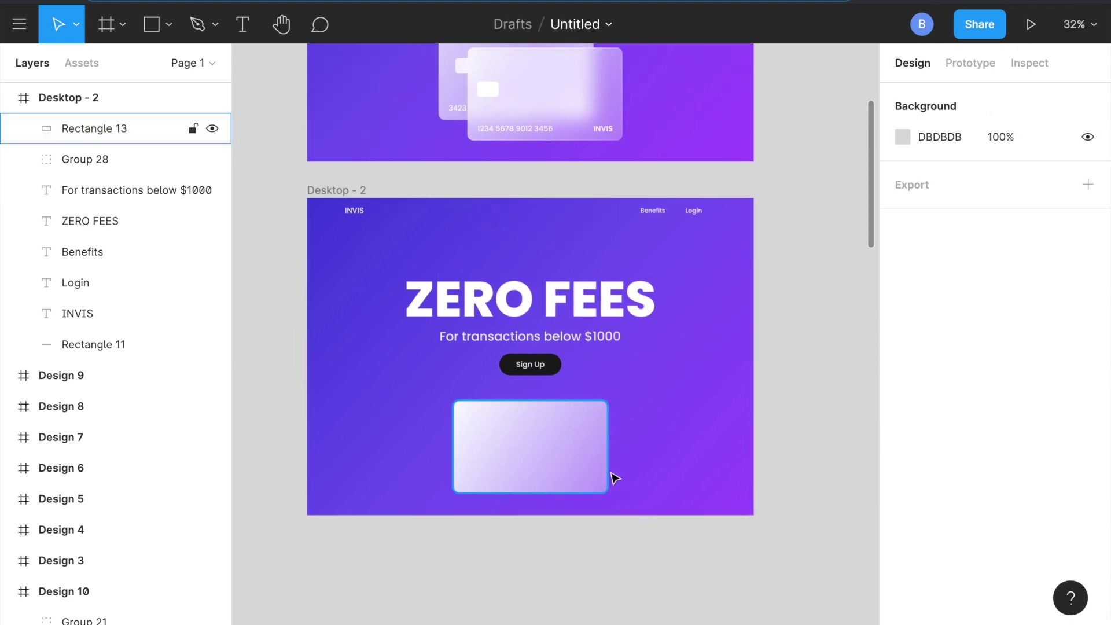
# Draw a grey rectangle overlapping the card's left edge and bring the card in front of it.
pyautogui.hscroll(-1, 486, 457)
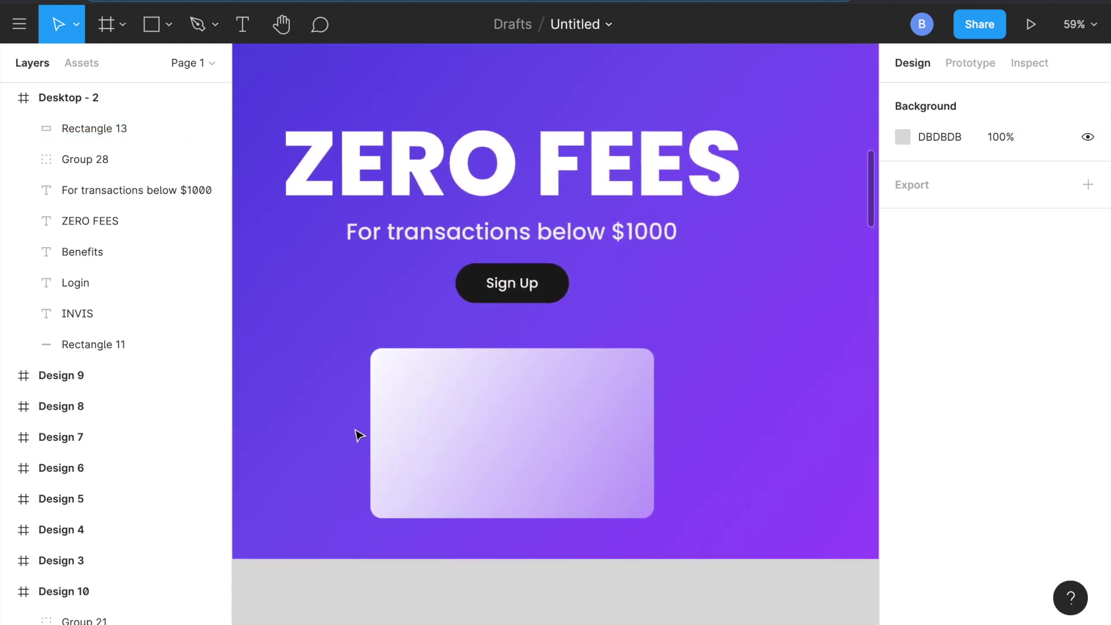
pyautogui.hscroll(-3, 354, 436)
pyautogui.scroll(1, 354, 436)
pyautogui.press('r')
pyautogui.moveTo(316, 374)
pyautogui.mouseDown()
pyautogui.moveTo(417, 475)
pyautogui.moveTo(476, 471)
pyautogui.mouseUp()
pyautogui.moveTo(425, 429); pyautogui.dragTo(450, 429)
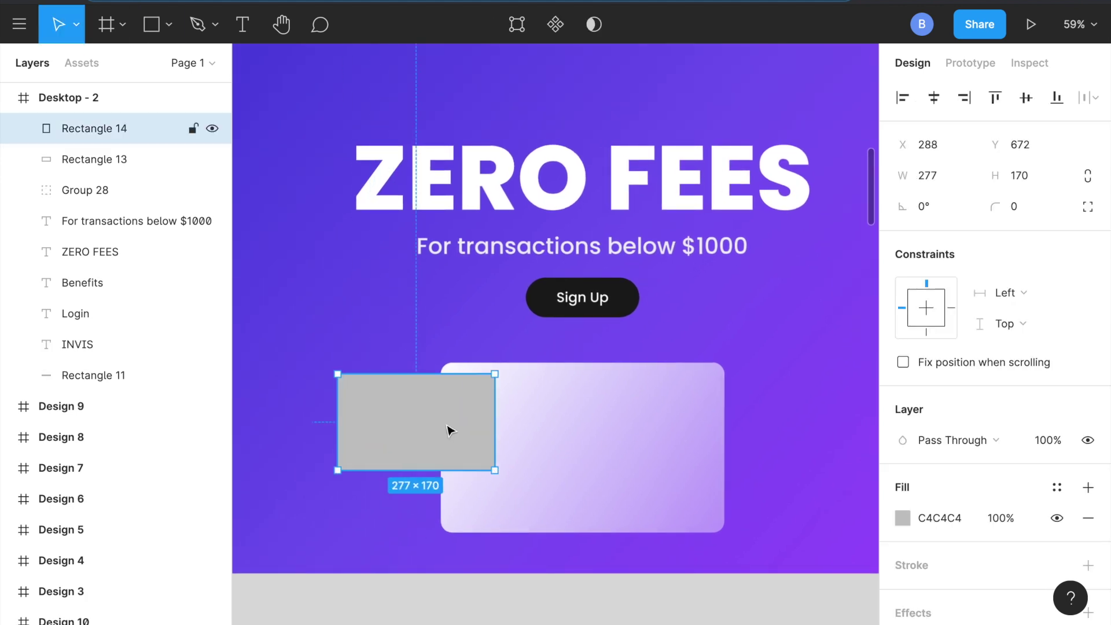
pyautogui.click(577, 452)
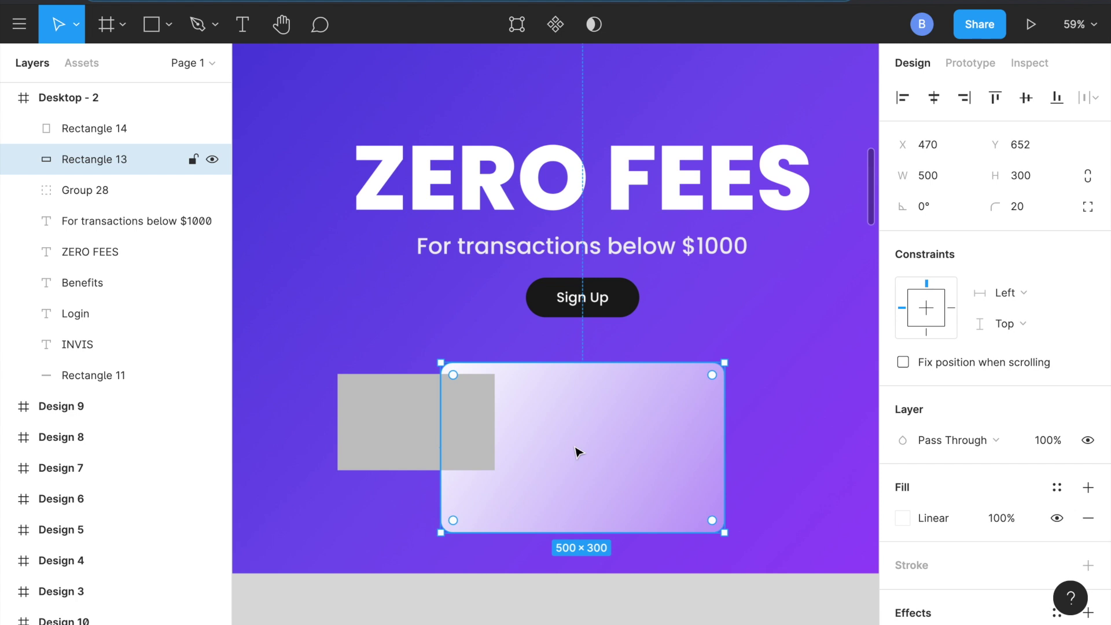
pyautogui.hotkey('ctrl', ']')
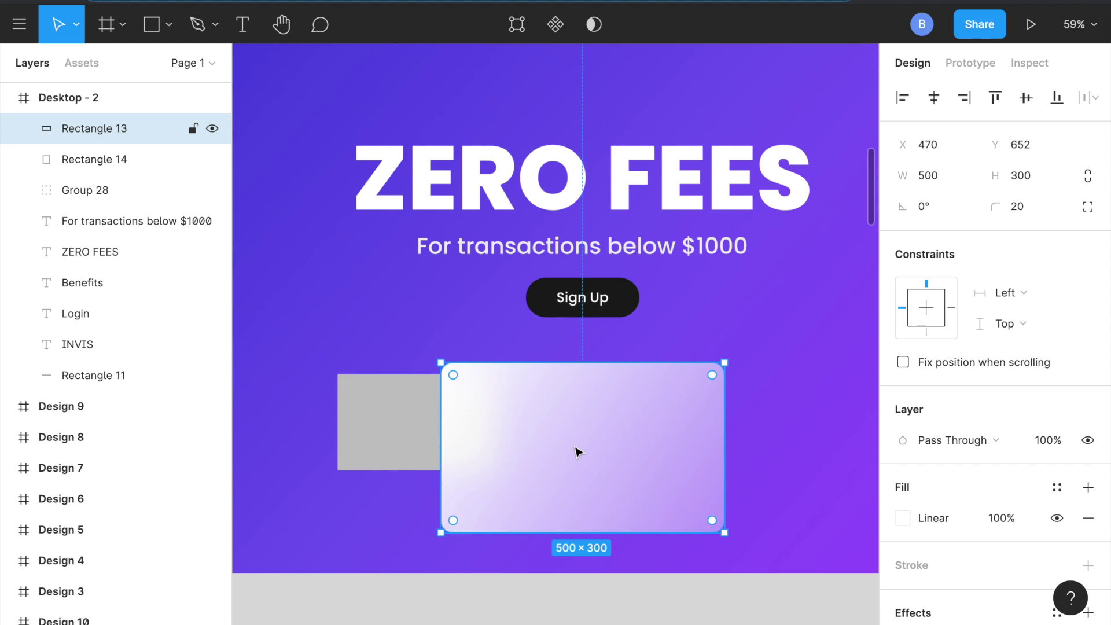
pyautogui.moveTo(396, 443)
pyautogui.mouseDown()
pyautogui.moveTo(428, 457)
pyautogui.moveTo(392, 466)
pyautogui.moveTo(397, 446)
pyautogui.mouseUp()
# Set the card's fill opacity to 80%, after briefly trying 60%.
pyautogui.click(568, 453)
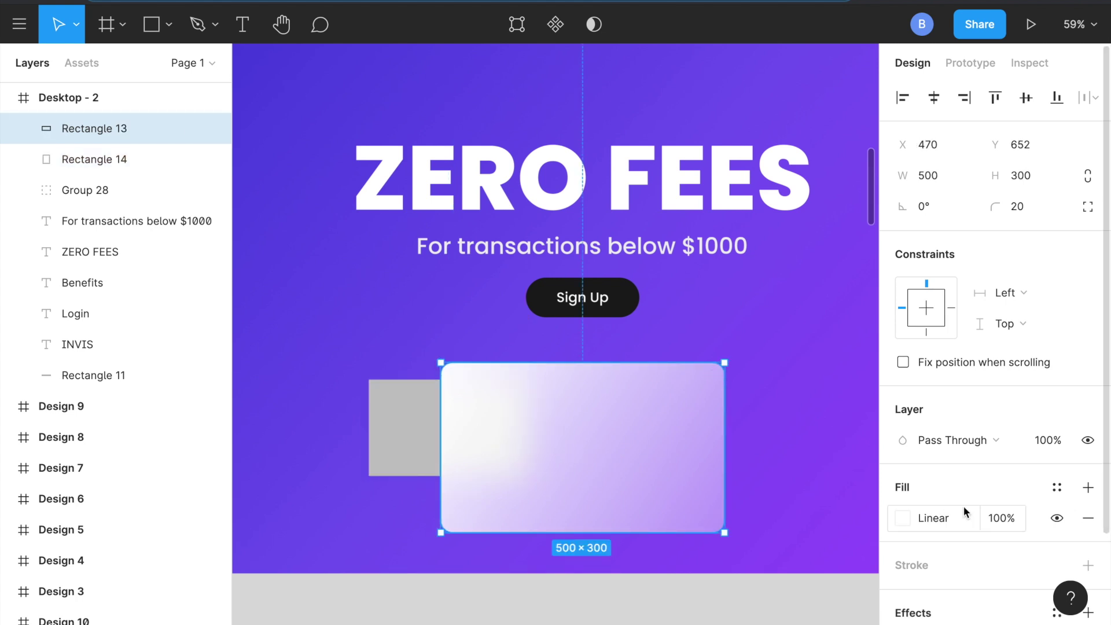
pyautogui.click(996, 520)
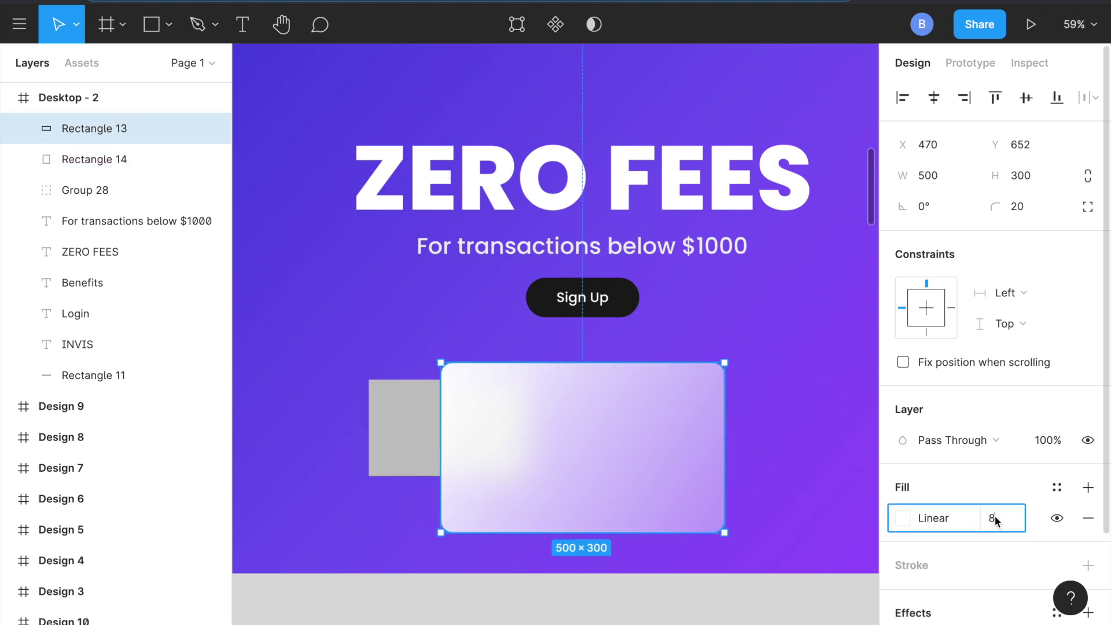
pyautogui.write('80')
pyautogui.press('Return')
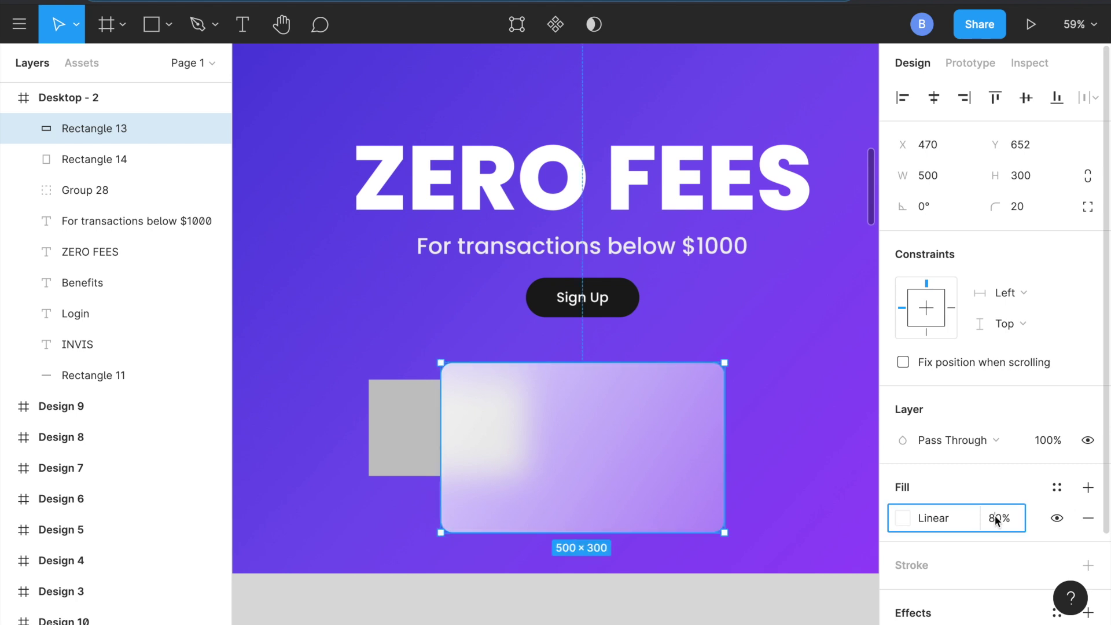
pyautogui.write('60')
pyautogui.press('Return')
pyautogui.click(999, 518)
pyautogui.write('80')
pyautogui.press('Return')
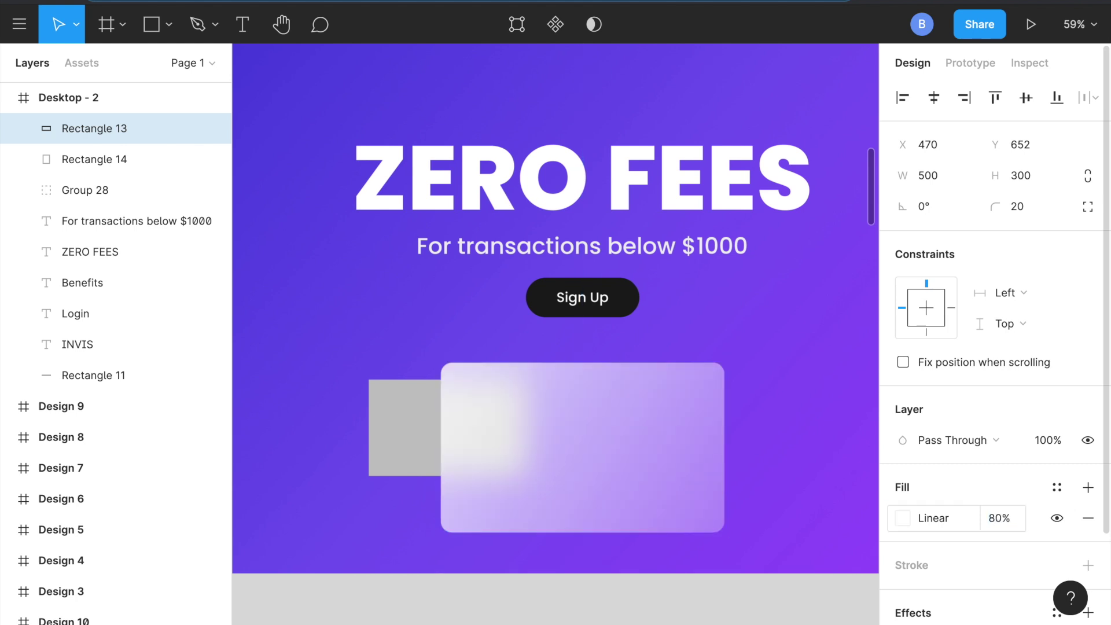
# Shift the grey rectangle left behind the card and recolour it pure red FF0000.
pyautogui.click(392, 426)
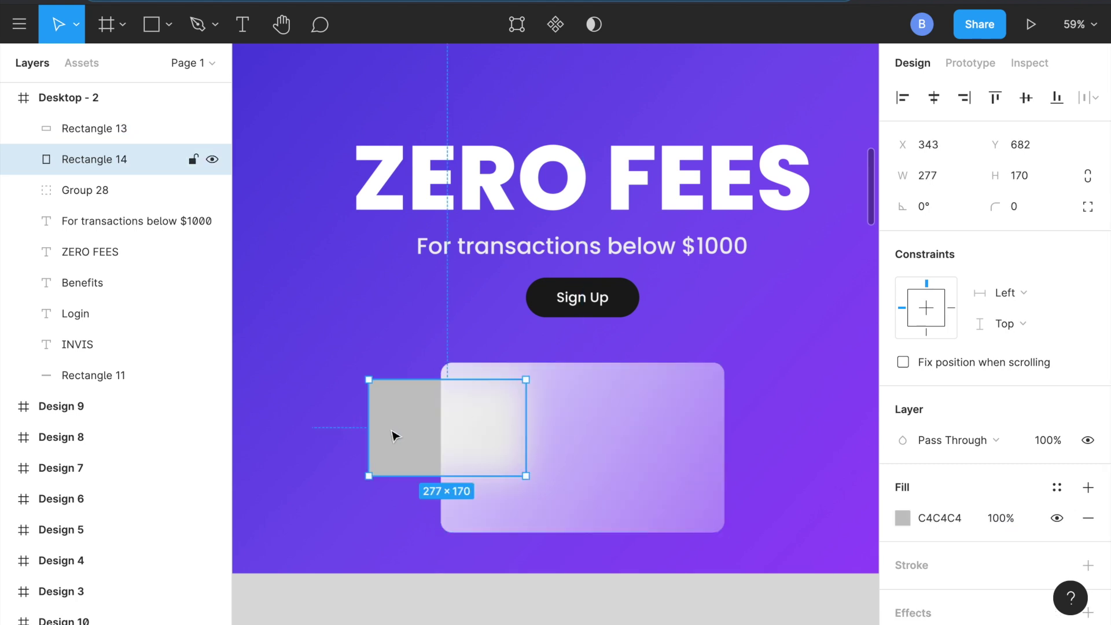
pyautogui.moveTo(389, 426); pyautogui.dragTo(355, 421)
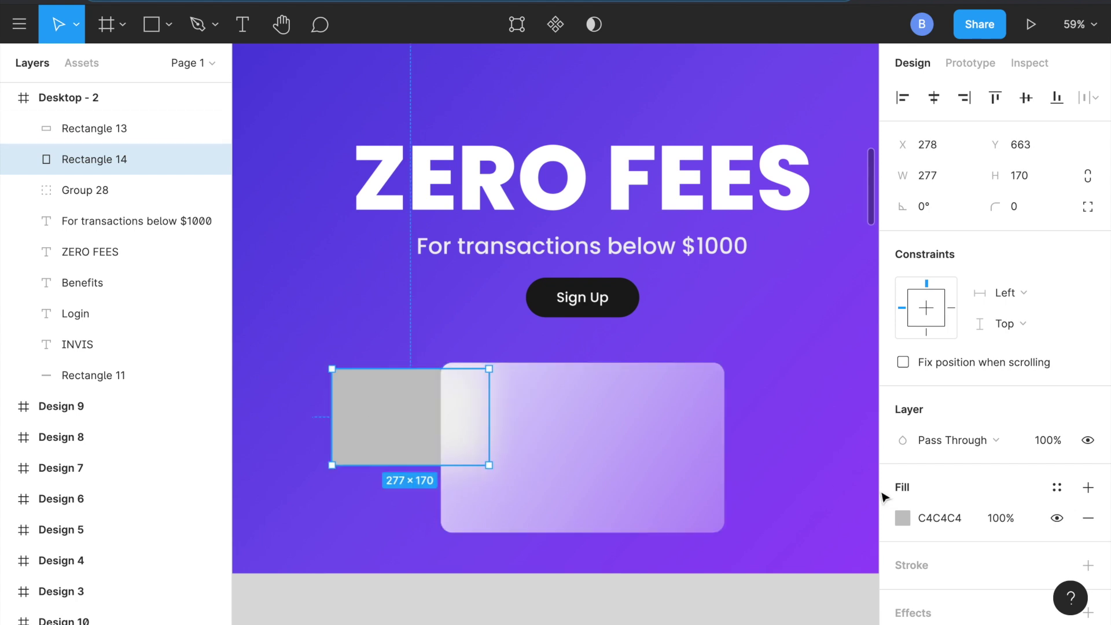
pyautogui.click(903, 518)
pyautogui.click(790, 260)
pyautogui.moveTo(859, 205); pyautogui.dragTo(877, 152)
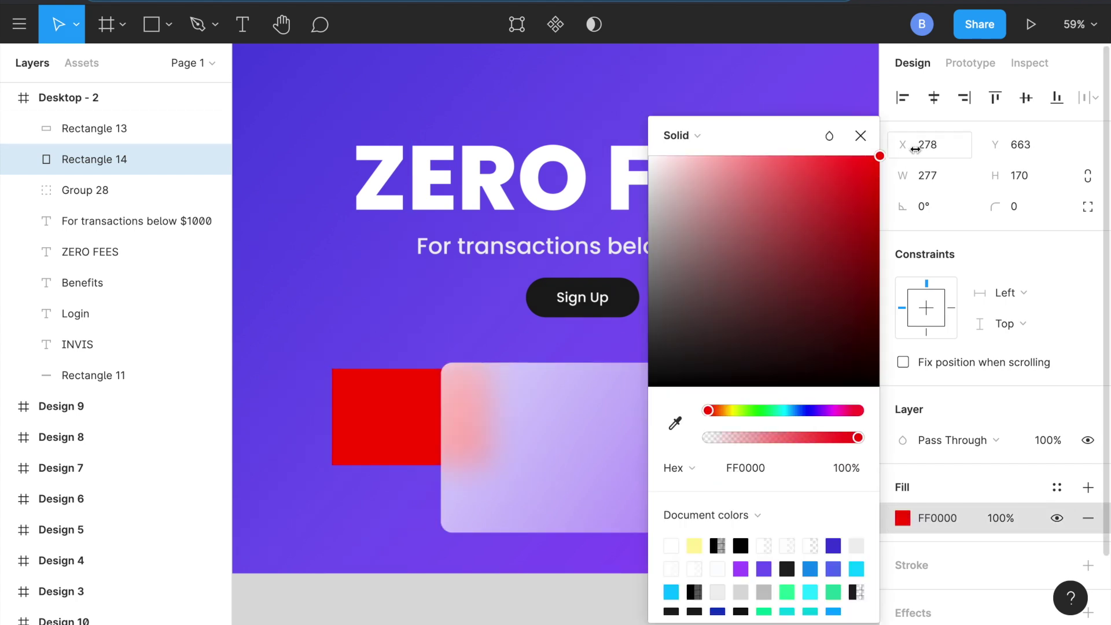
pyautogui.click(861, 135)
pyautogui.moveTo(379, 413); pyautogui.dragTo(409, 424)
# Toggle the card's background blur off and on to compare, then delete the red square.
pyautogui.scroll(-3, 1001, 528)
pyautogui.click(680, 454)
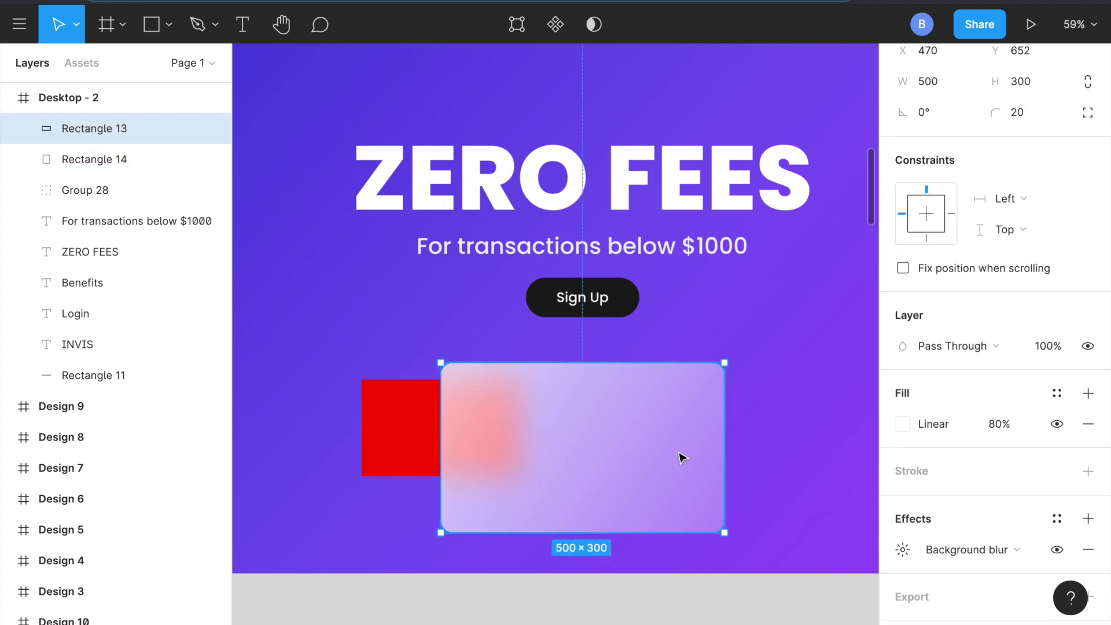
pyautogui.scroll(-1, 984, 511)
pyautogui.click(1057, 519)
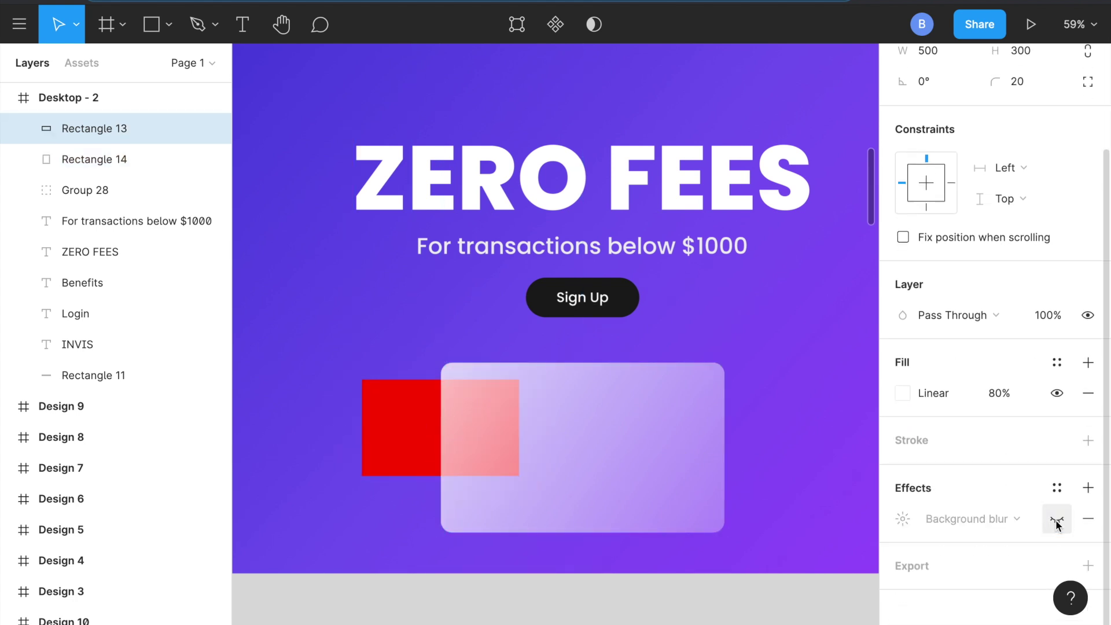
pyautogui.click(1057, 520)
pyautogui.click(386, 434)
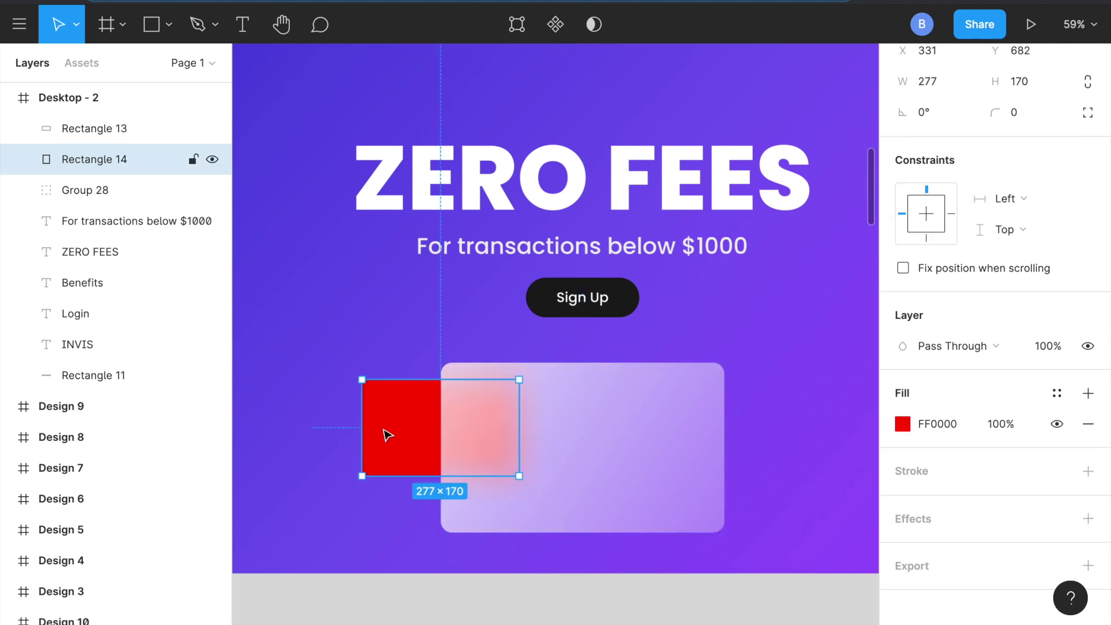
pyautogui.press('Delete')
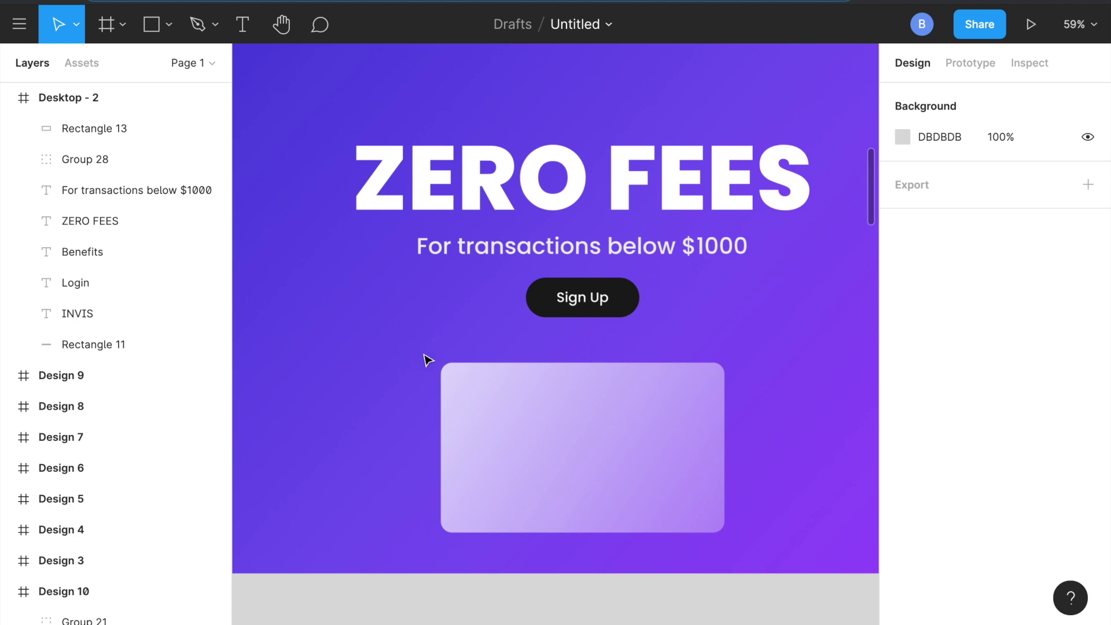
pyautogui.scroll(-5, 540, 347)
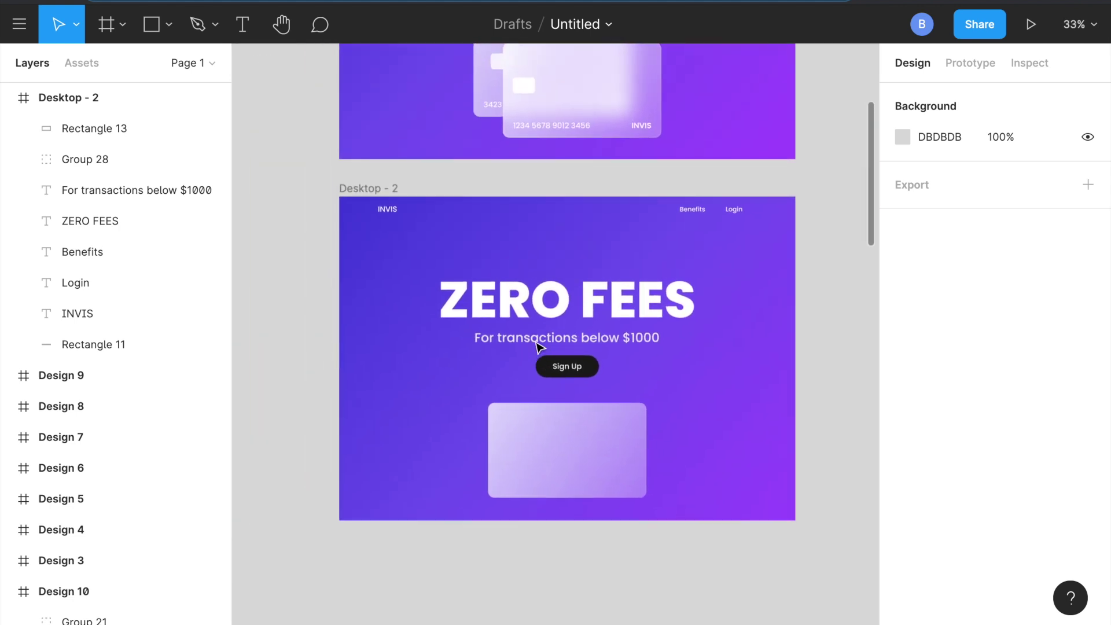
pyautogui.press('t')
pyautogui.click(538, 481)
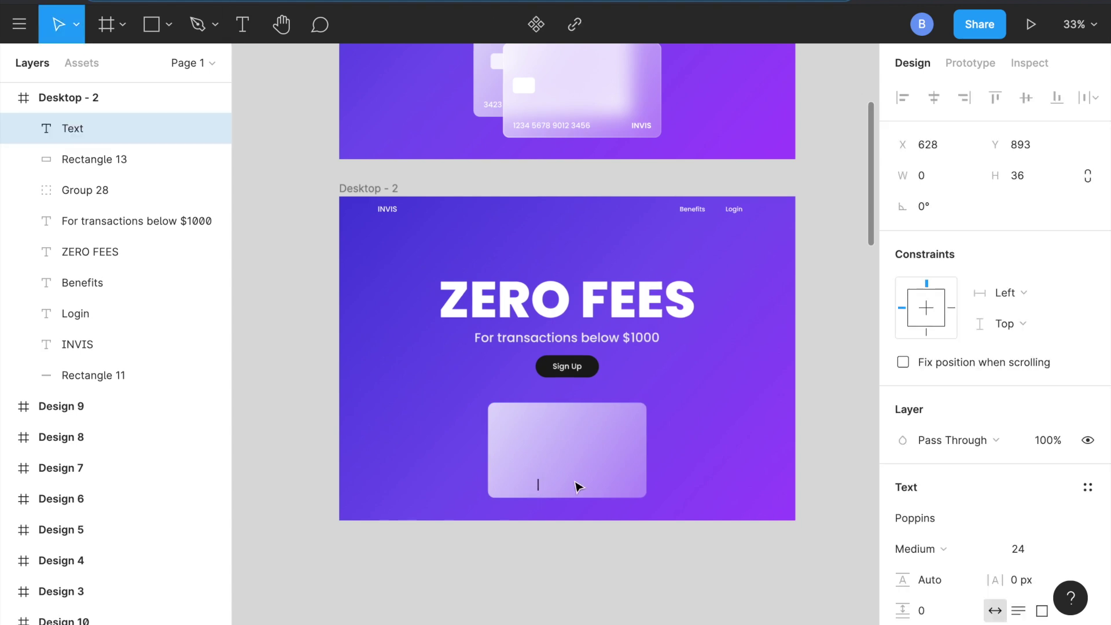
pyautogui.write('1234 56')
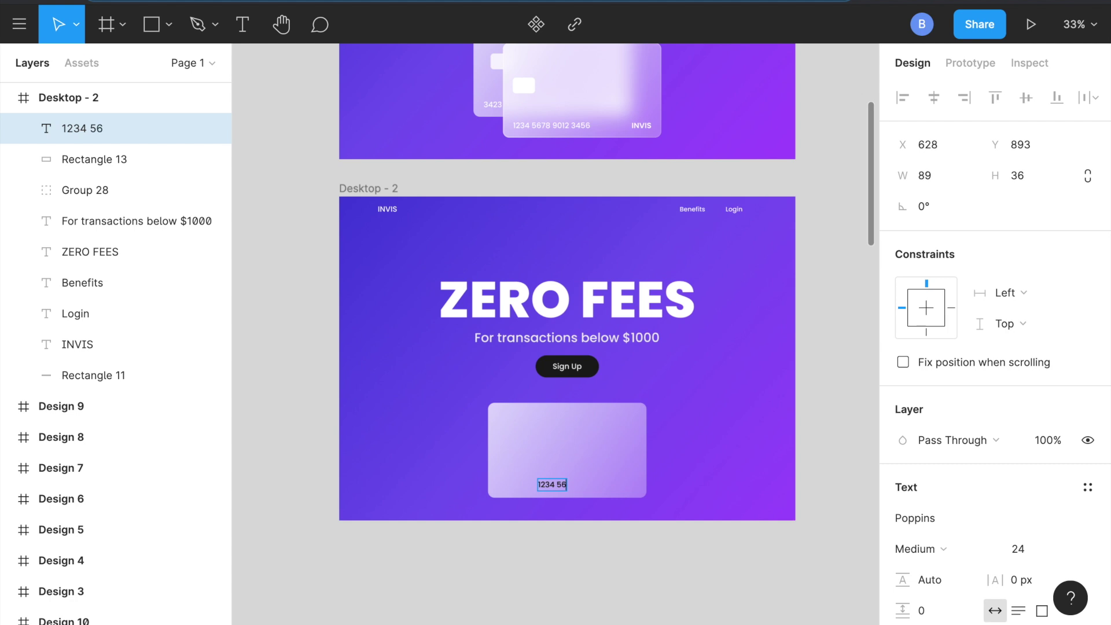
pyautogui.write('78 9012 3456')
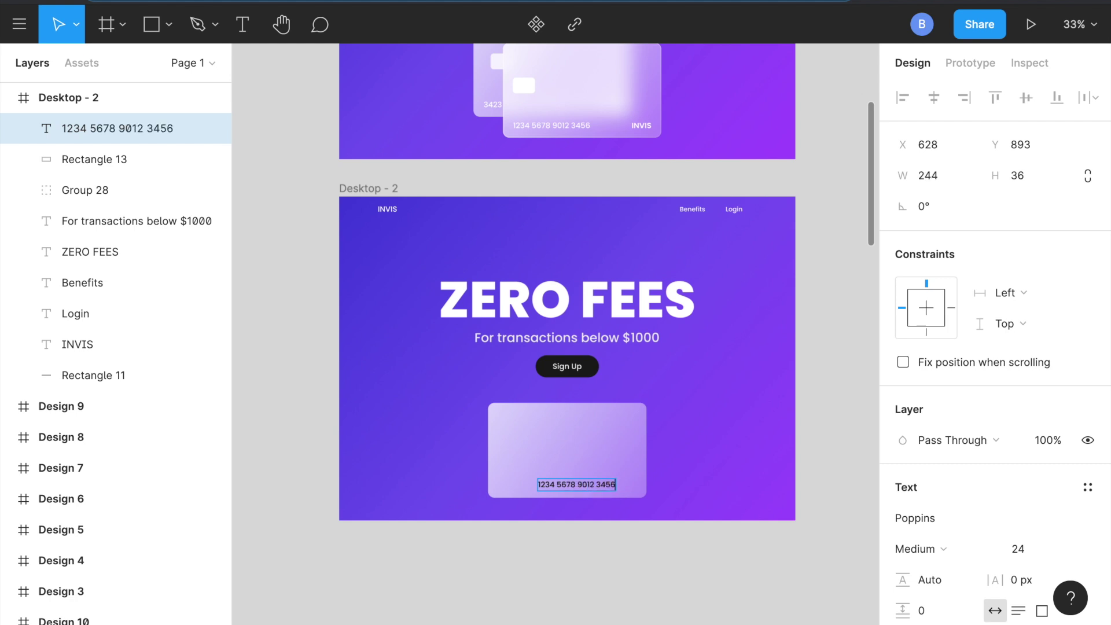
pyautogui.press('Escape')
pyautogui.scroll(-3, 926, 509)
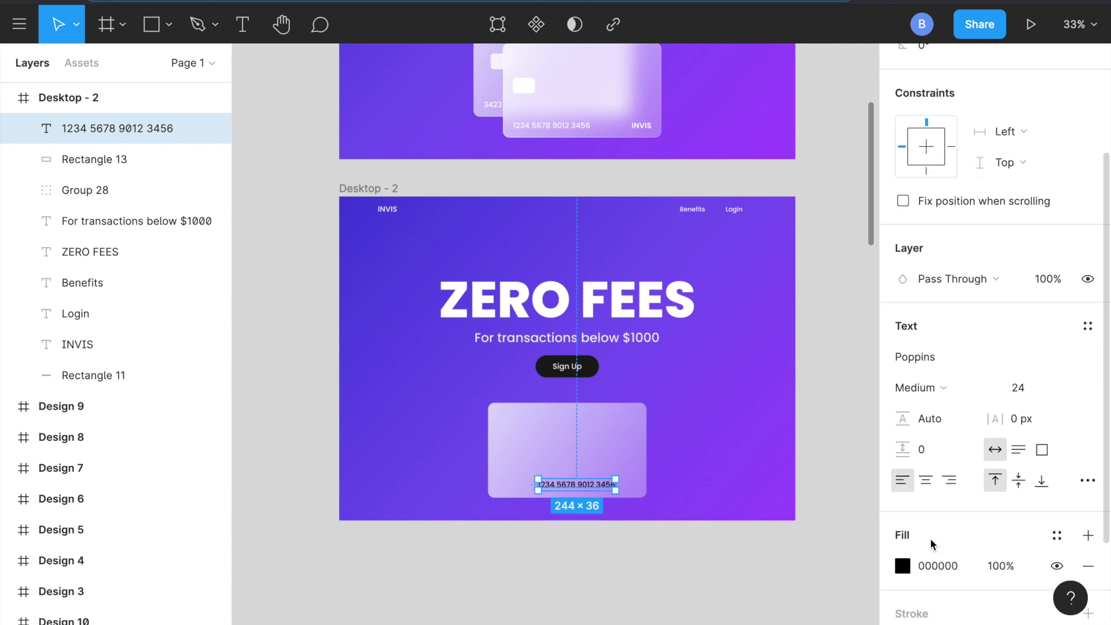
pyautogui.click(939, 567)
pyautogui.write('ffffff')
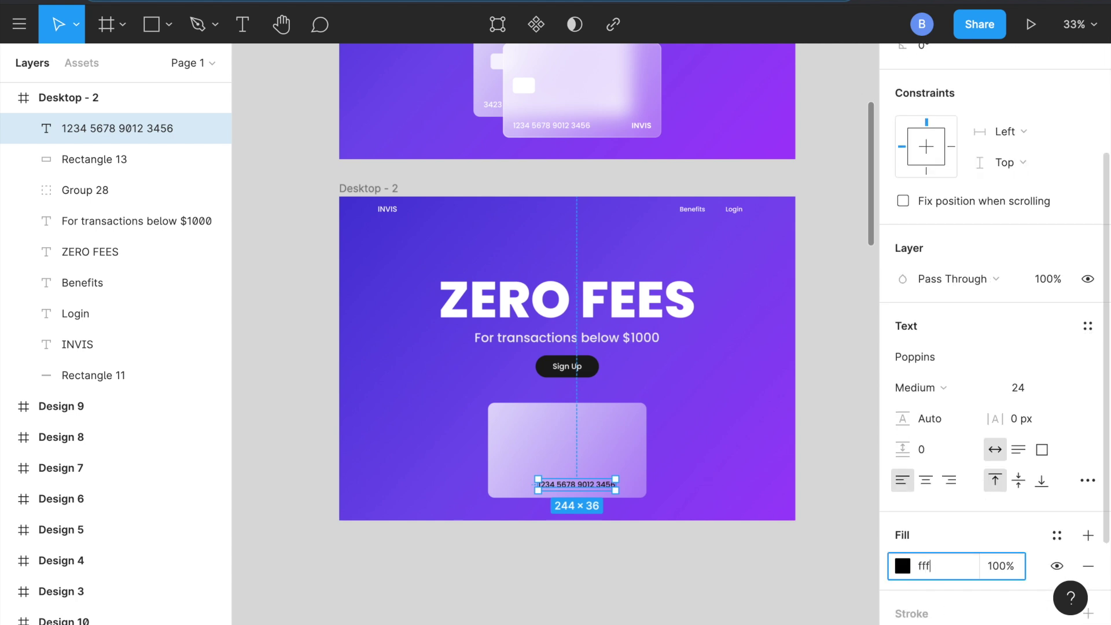
pyautogui.press('Return')
pyautogui.scroll(3, 573, 478)
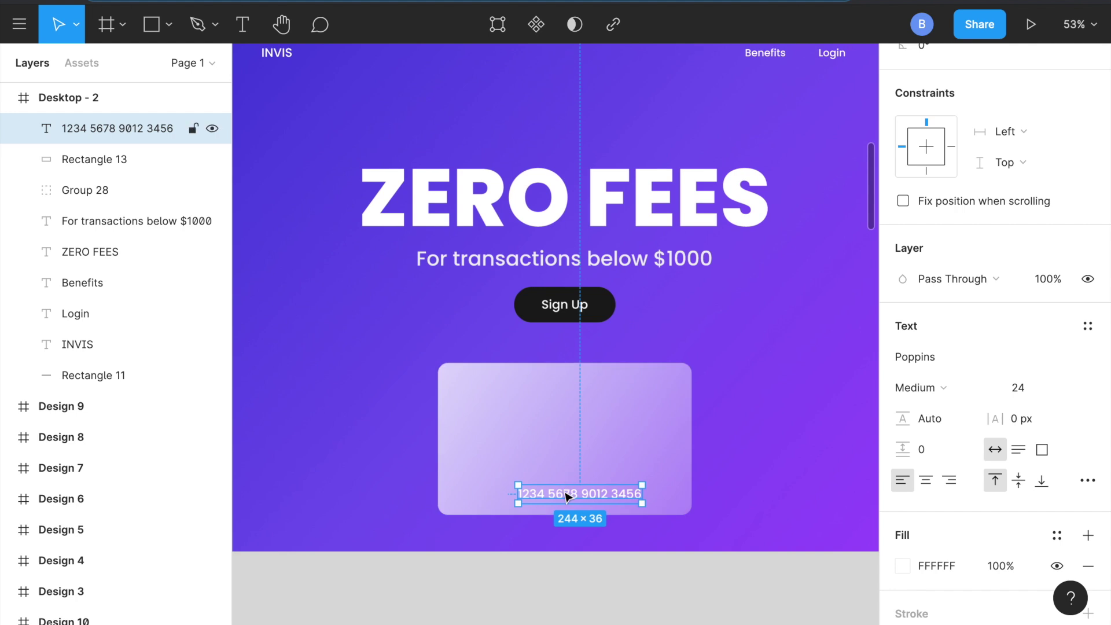
pyautogui.moveTo(568, 494); pyautogui.dragTo(502, 495)
# Add a white INVIS label at the card's bottom-right, aligned with the card number.
pyautogui.click(650, 488)
pyautogui.press('t')
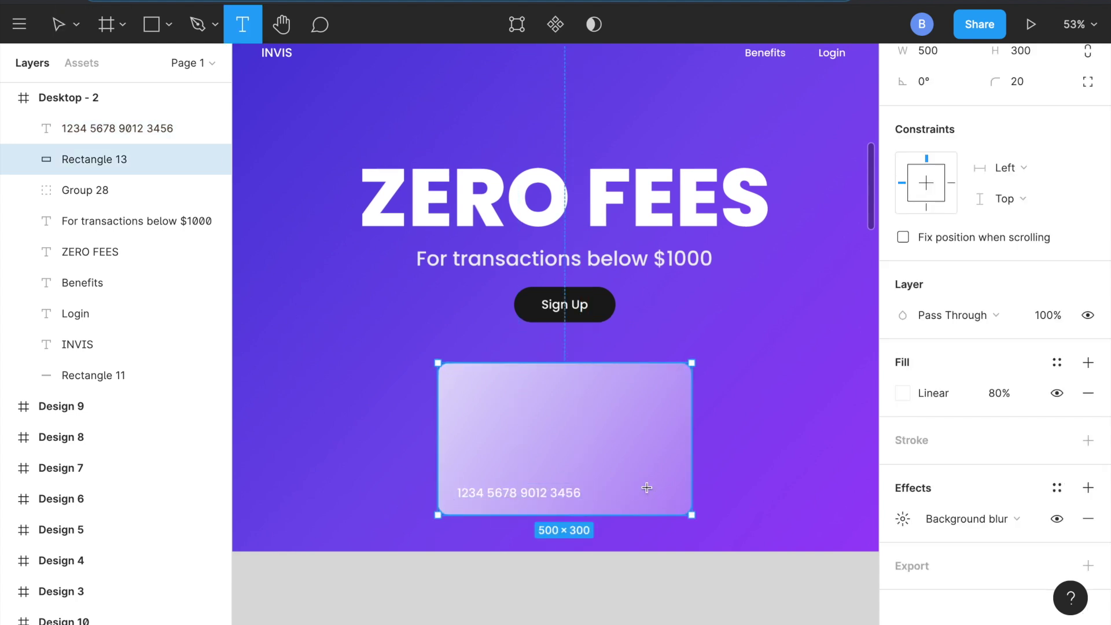
pyautogui.click(648, 489)
pyautogui.write('INVIS')
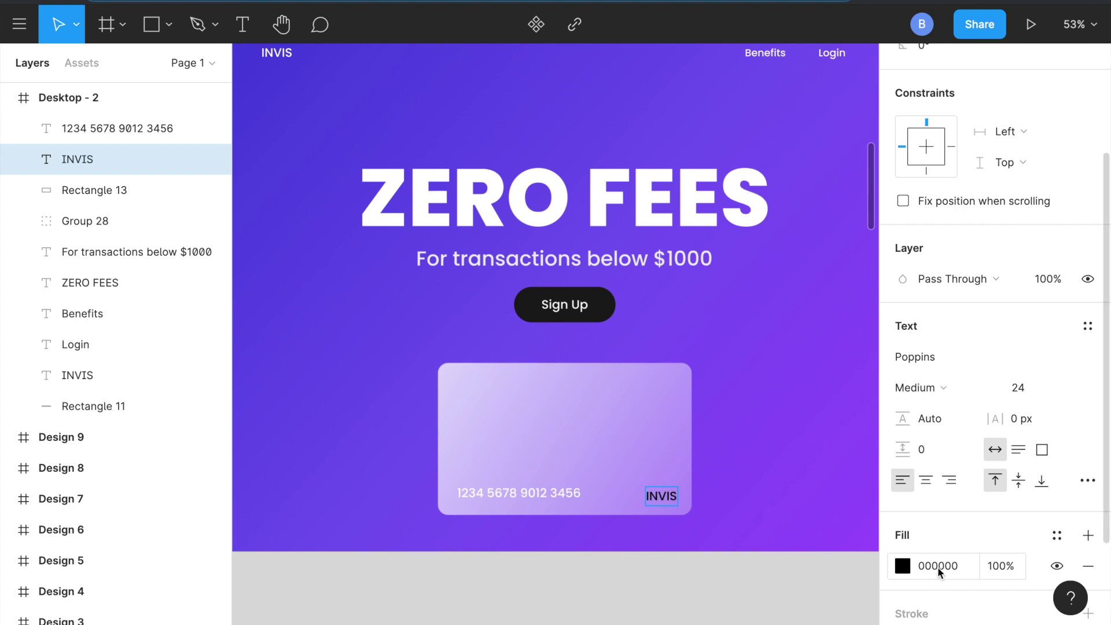
pyautogui.click(938, 566)
pyautogui.write('fff')
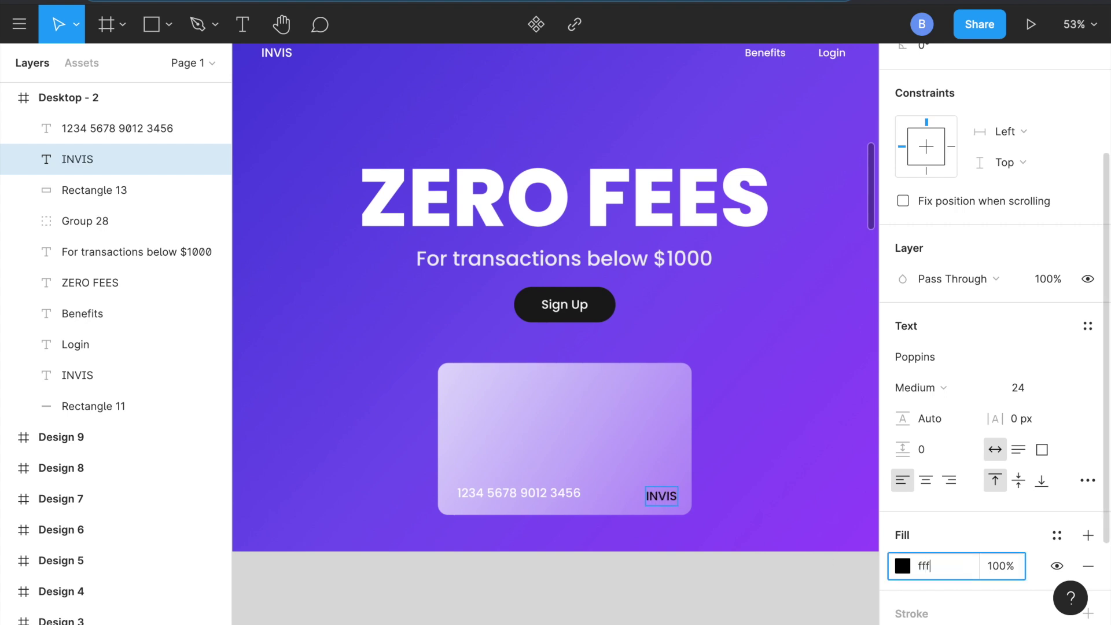
pyautogui.press('Return')
pyautogui.press('Escape')
pyautogui.click(959, 564)
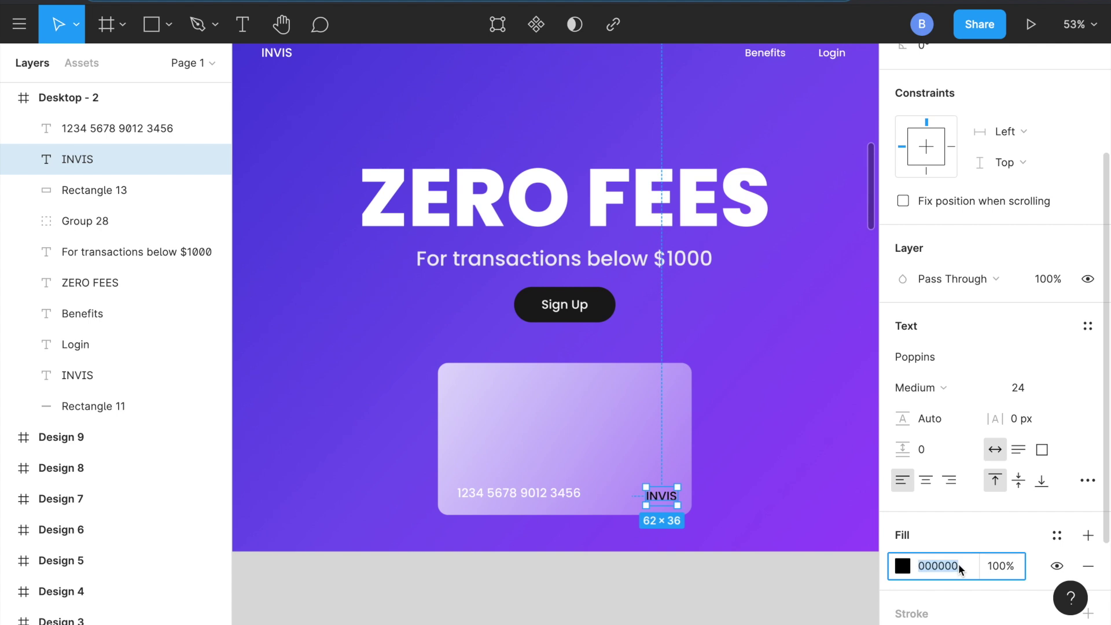
pyautogui.write('fff')
pyautogui.press('Return')
pyautogui.scroll(5, 720, 512)
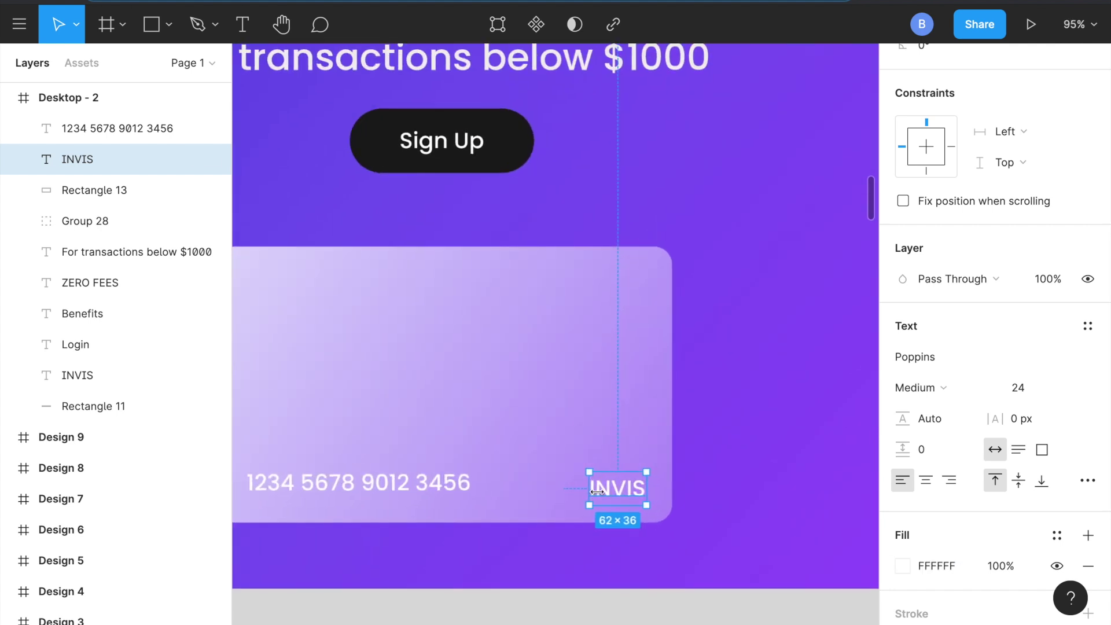
pyautogui.moveTo(608, 495); pyautogui.dragTo(605, 490)
pyautogui.click(730, 442)
# Draw a chip rectangle on the lower card's upper left, sized 70×50.
pyautogui.scroll(-3, 729, 441)
pyautogui.scroll(5, 729, 441)
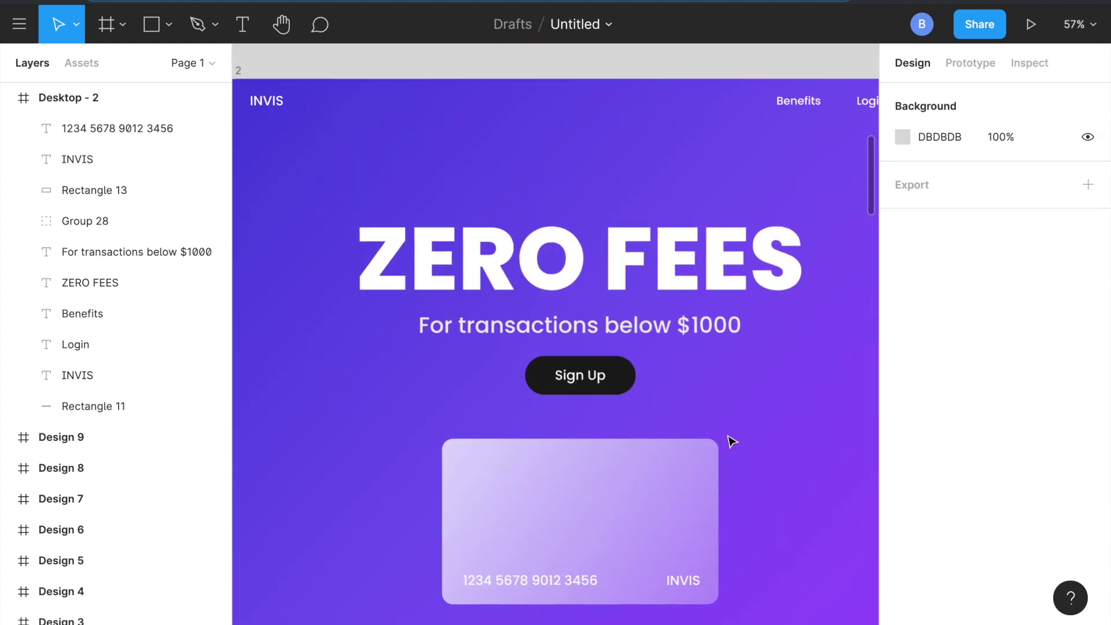
pyautogui.scroll(3, 729, 441)
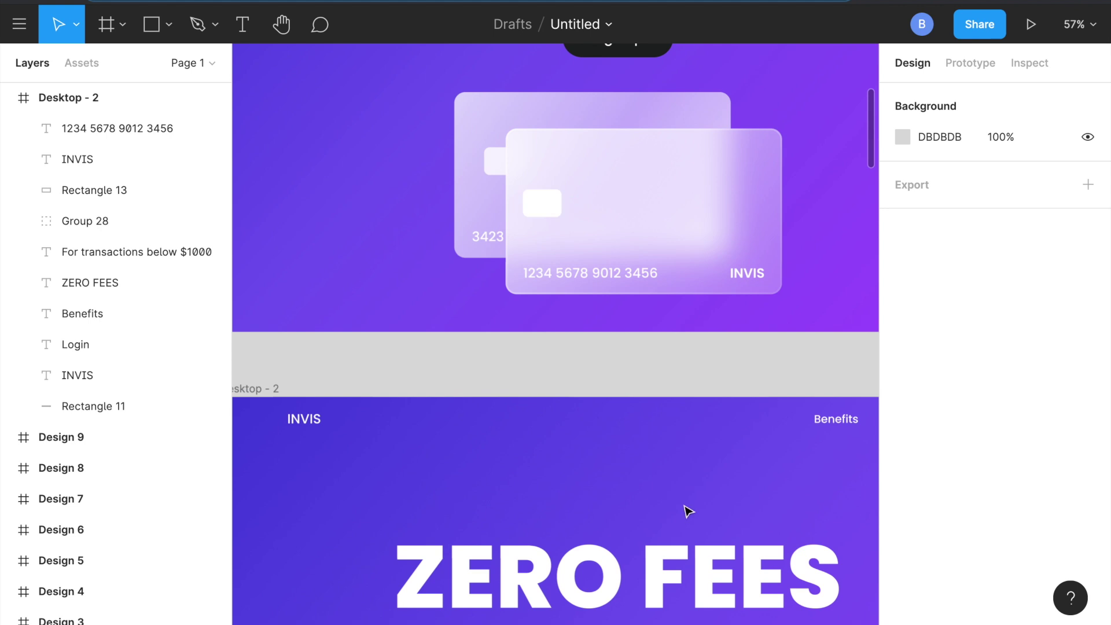
pyautogui.scroll(-5, 689, 512)
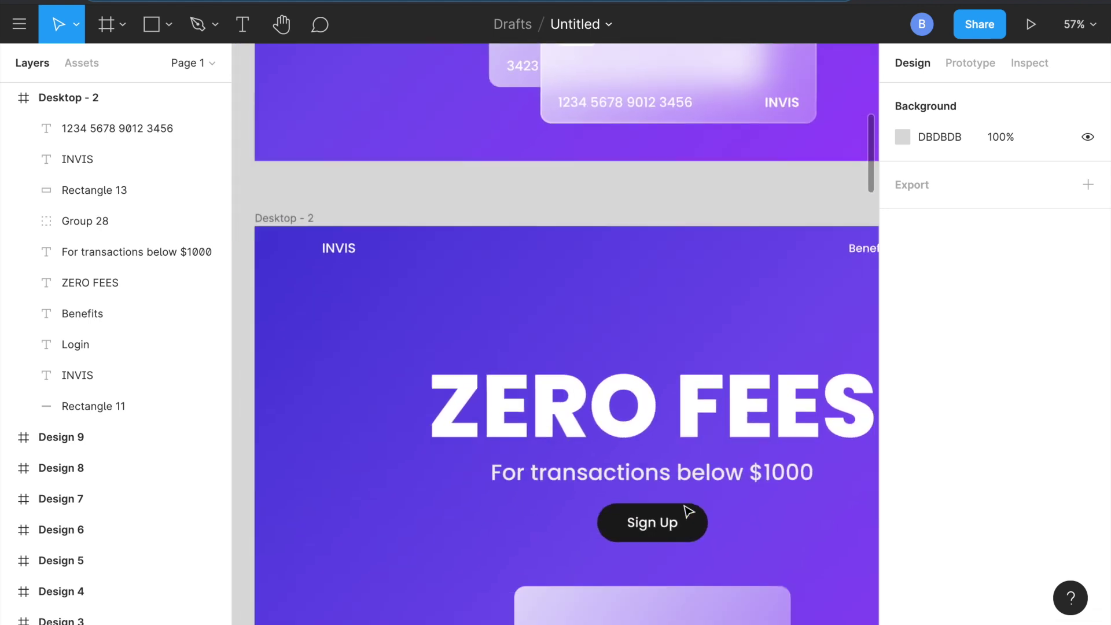
pyautogui.scroll(-1, 689, 512)
pyautogui.hscroll(-1, 689, 511)
pyautogui.press('r')
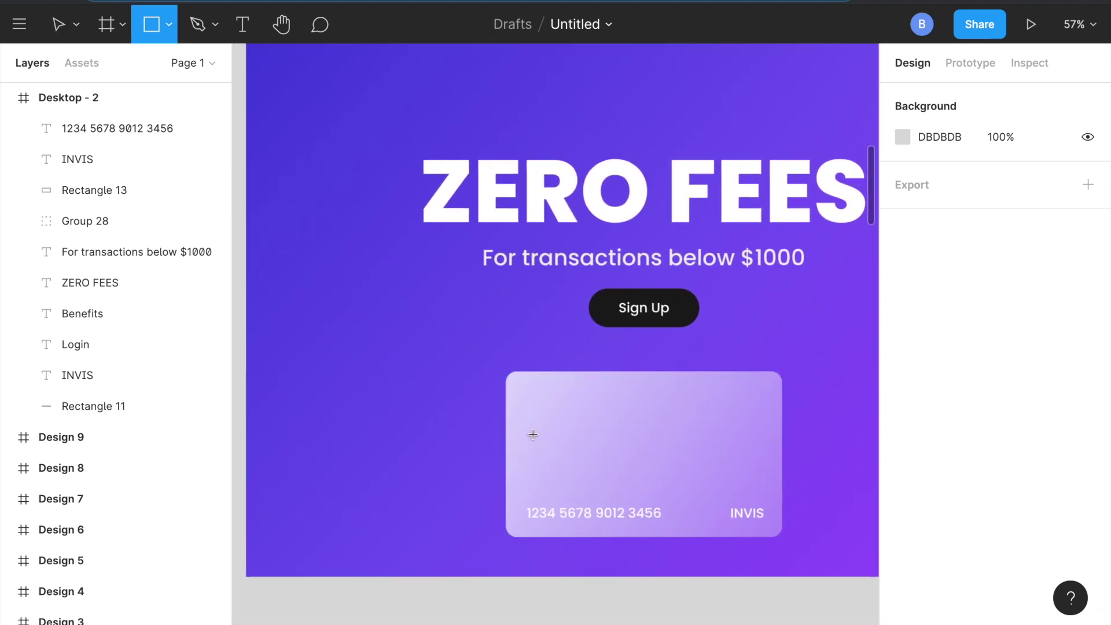
pyautogui.moveTo(534, 432); pyautogui.dragTo(583, 455)
pyautogui.scroll(-3, 667, 355)
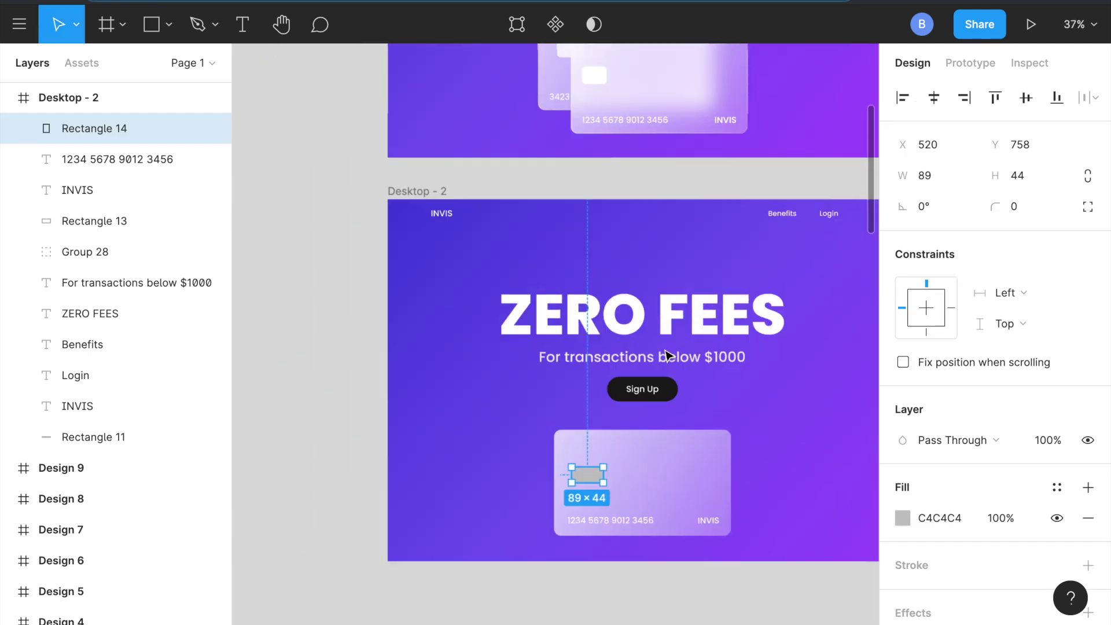
pyautogui.scroll(2, 637, 260)
pyautogui.click(609, 166)
pyautogui.scroll(-2, 605, 405)
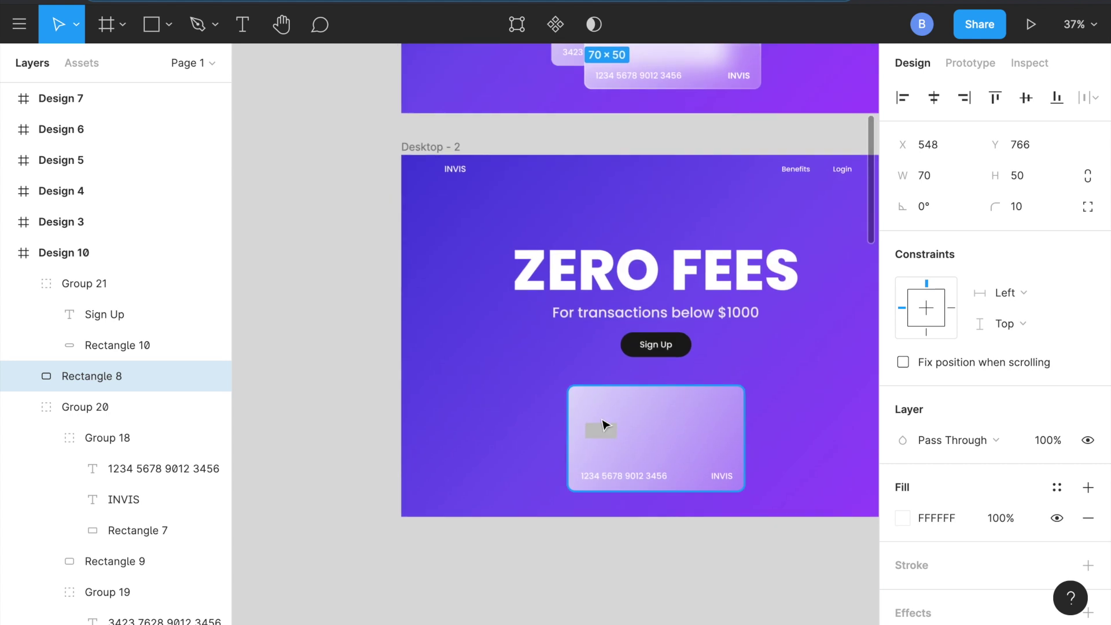
pyautogui.click(597, 433)
pyautogui.click(932, 186)
pyautogui.write('70')
pyautogui.click(1013, 181)
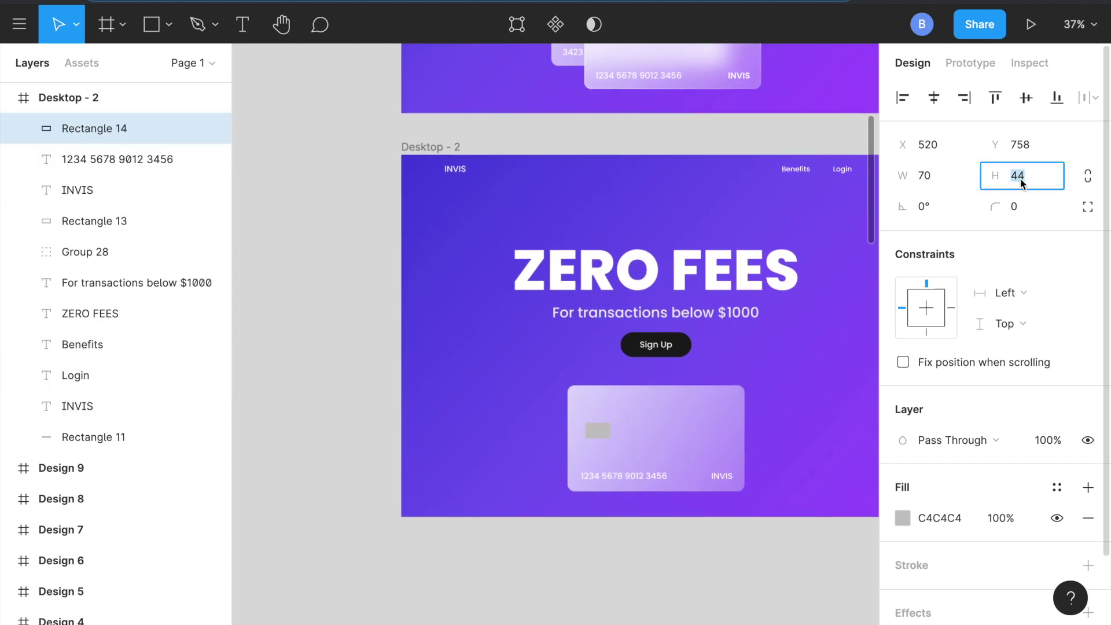
pyautogui.write('50')
pyautogui.press('Return')
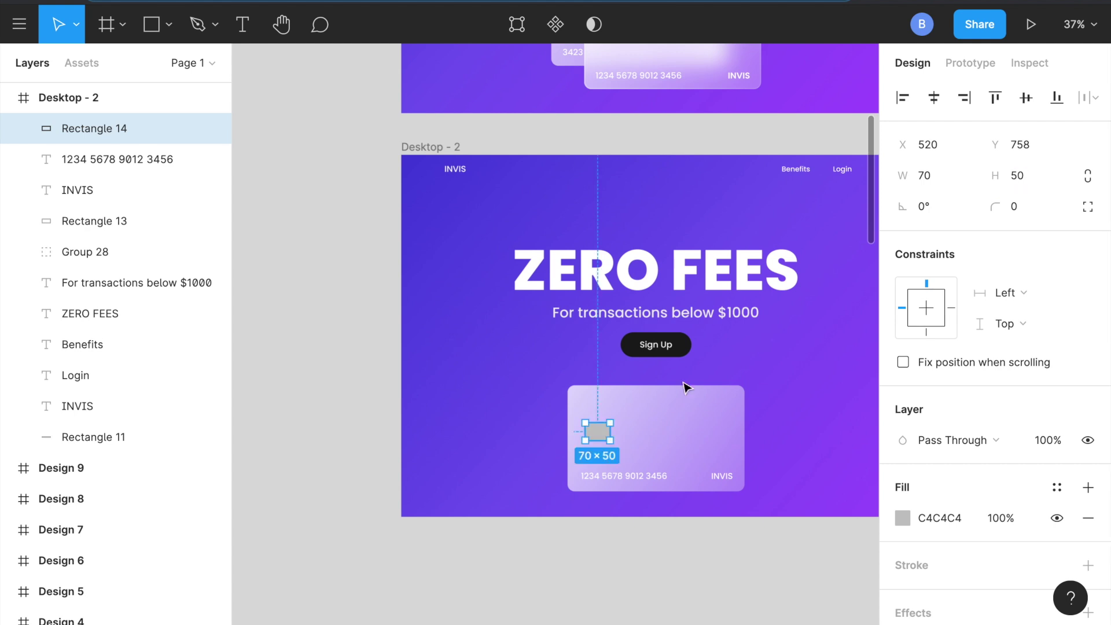
# Make the chip white with corner radius 10 and move it lower on the card.
pyautogui.scroll(3, 687, 385)
pyautogui.click(899, 518)
pyautogui.moveTo(737, 300); pyautogui.dragTo(652, 155)
pyautogui.click(861, 135)
pyautogui.click(1020, 206)
pyautogui.write('10')
pyautogui.press('Return')
pyautogui.scroll(4, 614, 442)
pyautogui.moveTo(521, 471); pyautogui.dragTo(512, 491)
# Group the chip, card number, INVIS text and card background together.
pyautogui.click(380, 477)
pyautogui.click(509, 486)
pyautogui.keyDown('shift'); pyautogui.click(618, 570); pyautogui.keyUp('shift')
pyautogui.keyDown('shift'); pyautogui.click(826, 577); pyautogui.keyUp('shift')
pyautogui.keyDown('shift'); pyautogui.click(727, 417); pyautogui.keyUp('shift')
pyautogui.hotkey('ctrl', 'g')
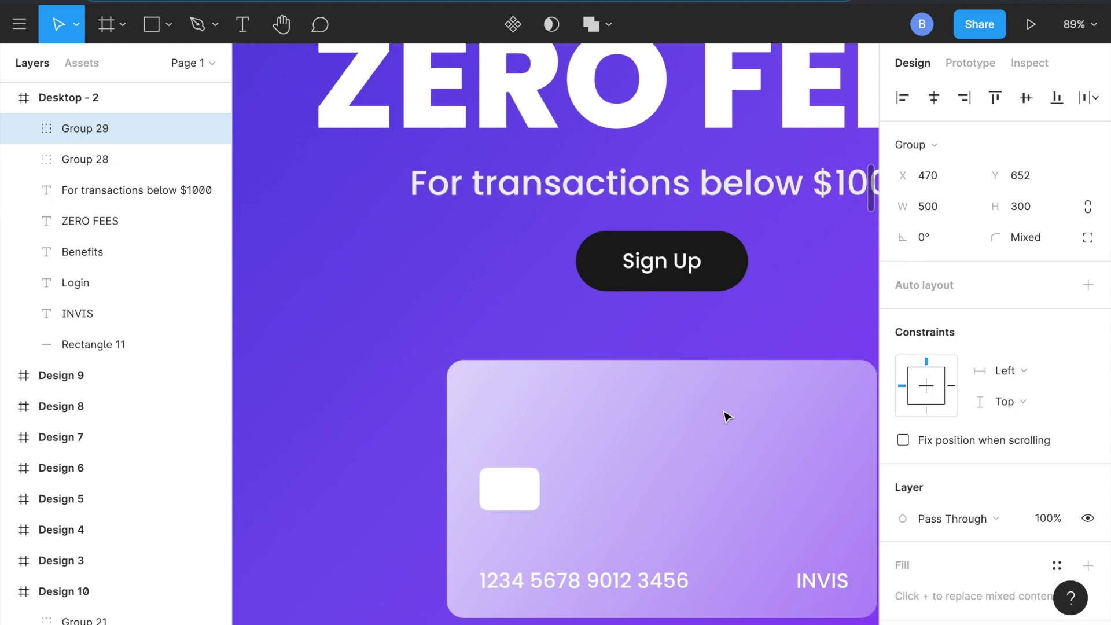
# Centre the card group under the Sign Up button and duplicate it.
pyautogui.scroll(-5, 727, 417)
pyautogui.moveTo(639, 433)
pyautogui.mouseDown()
pyautogui.moveTo(653, 440)
pyautogui.moveTo(601, 432)
pyautogui.moveTo(619, 428)
pyautogui.mouseUp()
pyautogui.hotkey('ctrl', 'd')
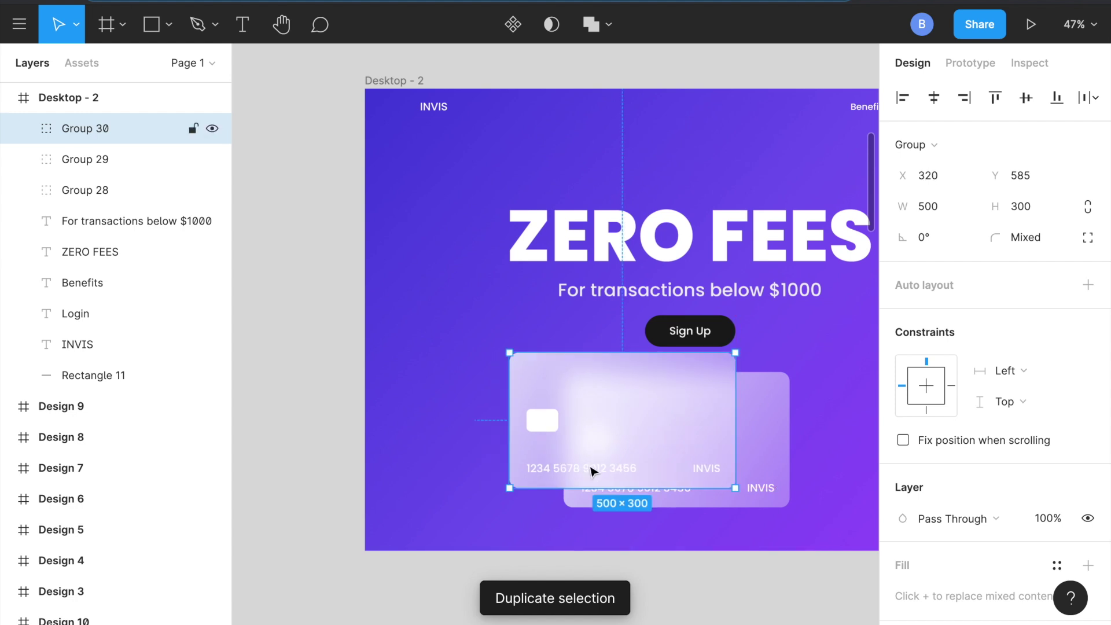
pyautogui.doubleClick(593, 472)
pyautogui.doubleClick(590, 468)
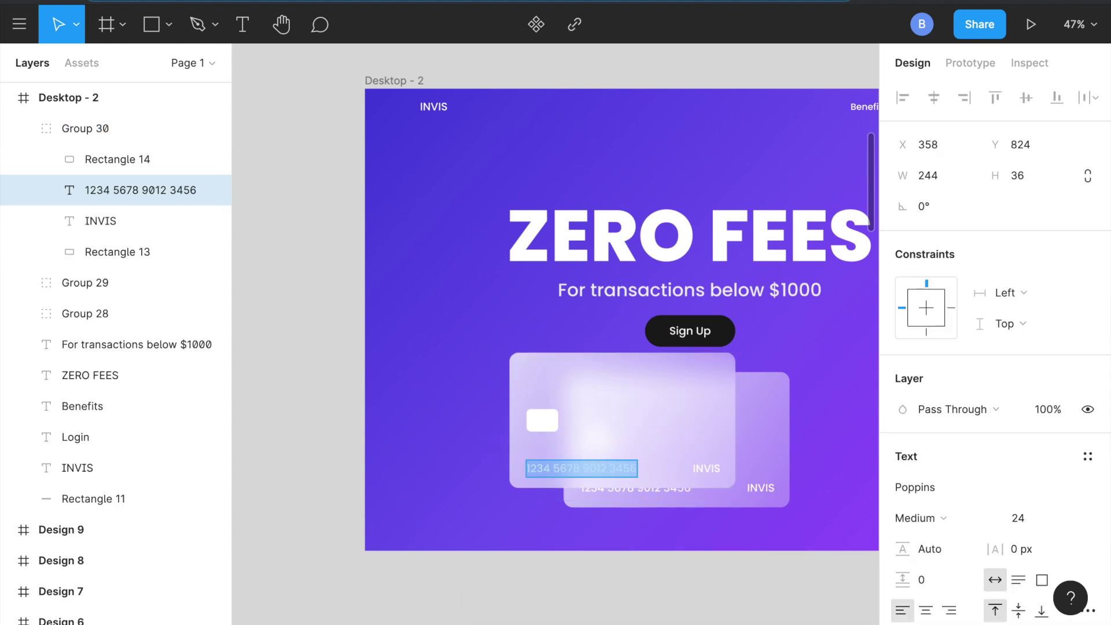
pyautogui.press('BackSpace')
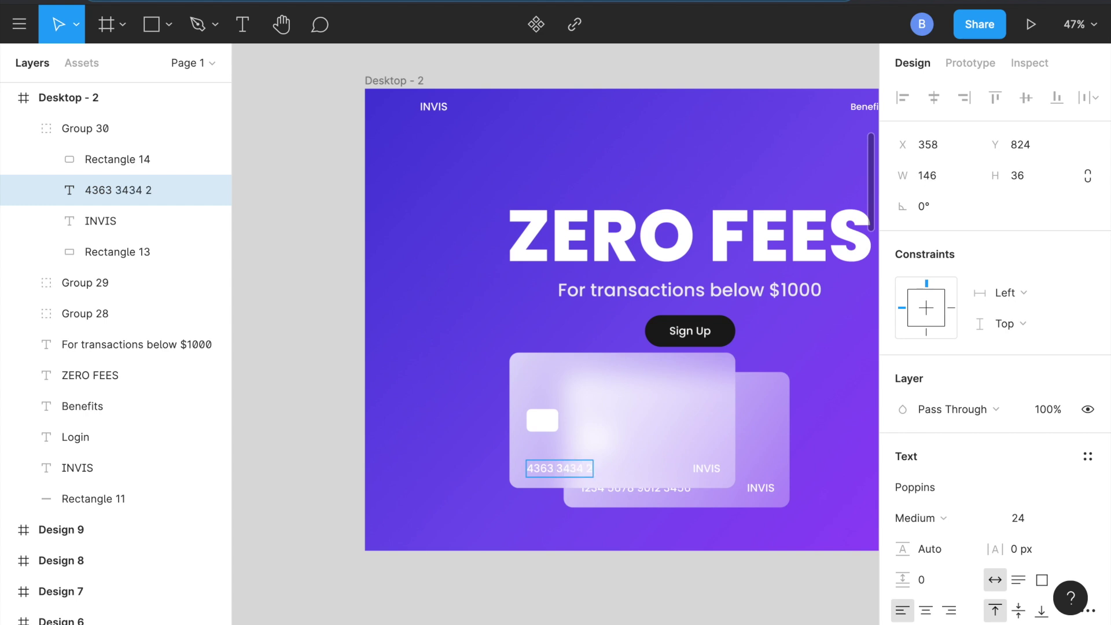
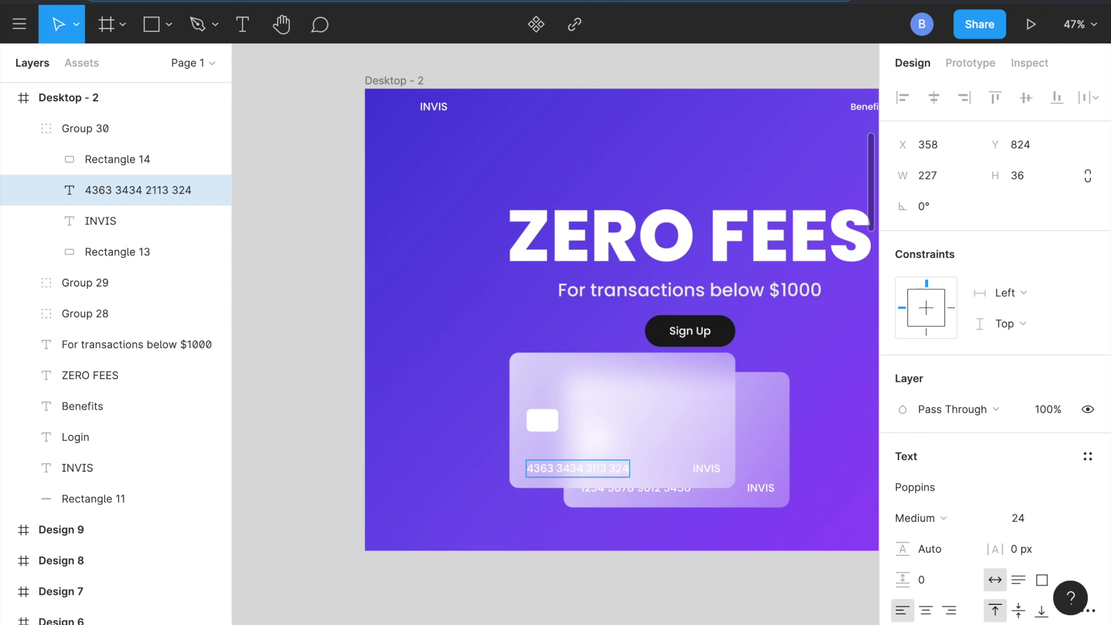
pyautogui.press('Escape')
pyautogui.click(471, 478)
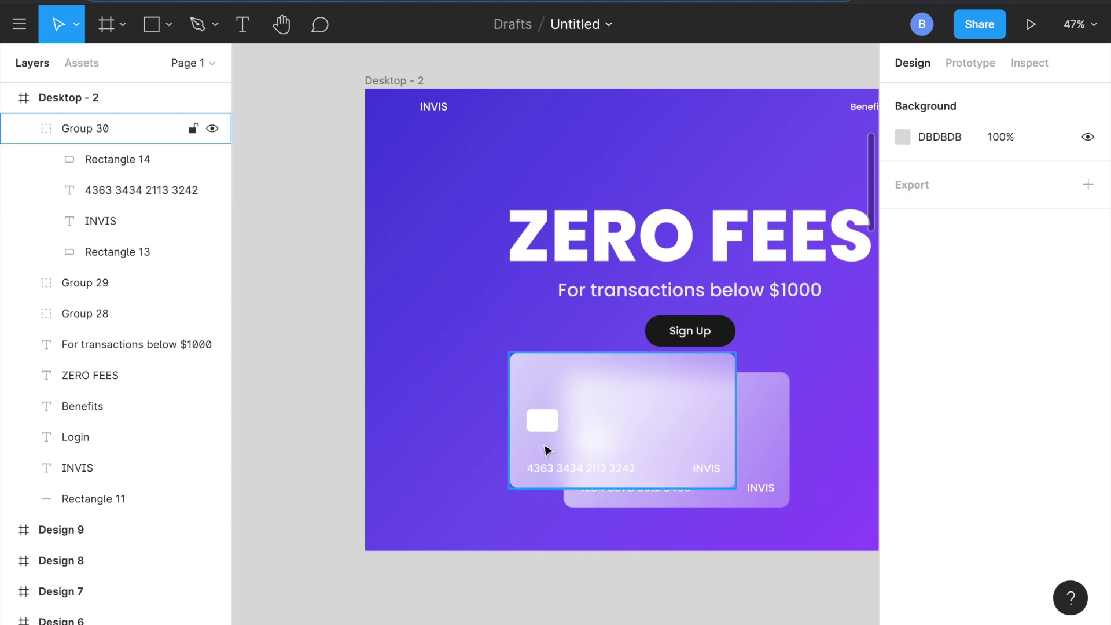
pyautogui.click(589, 423)
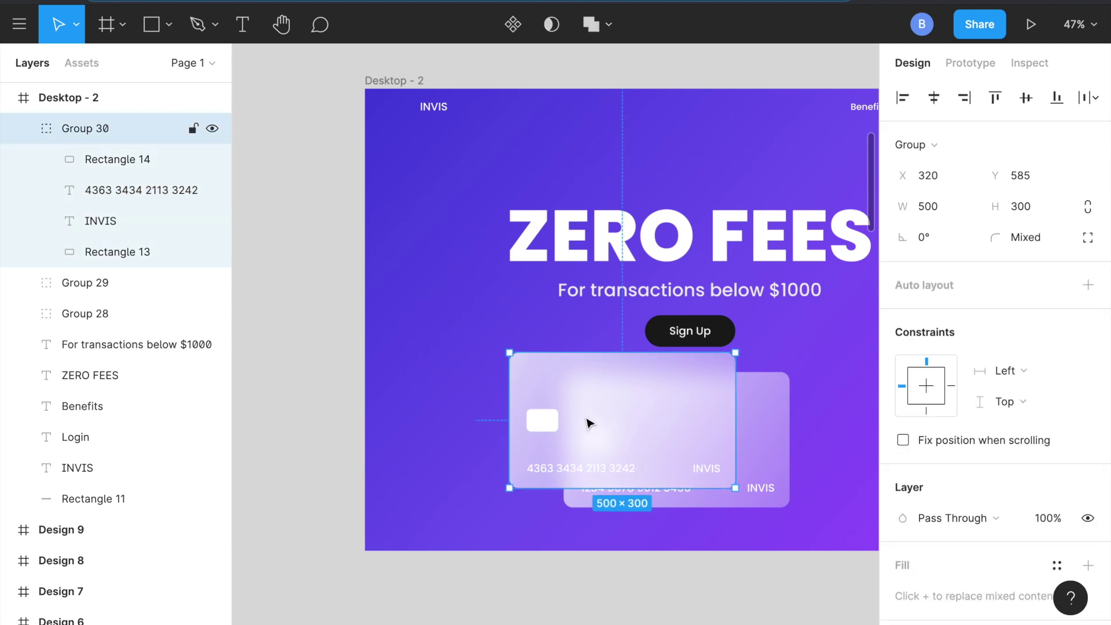
# Send the 4363 card behind the original and shift it left and down so they overlap.
pyautogui.hotkey('ctrl', '[')
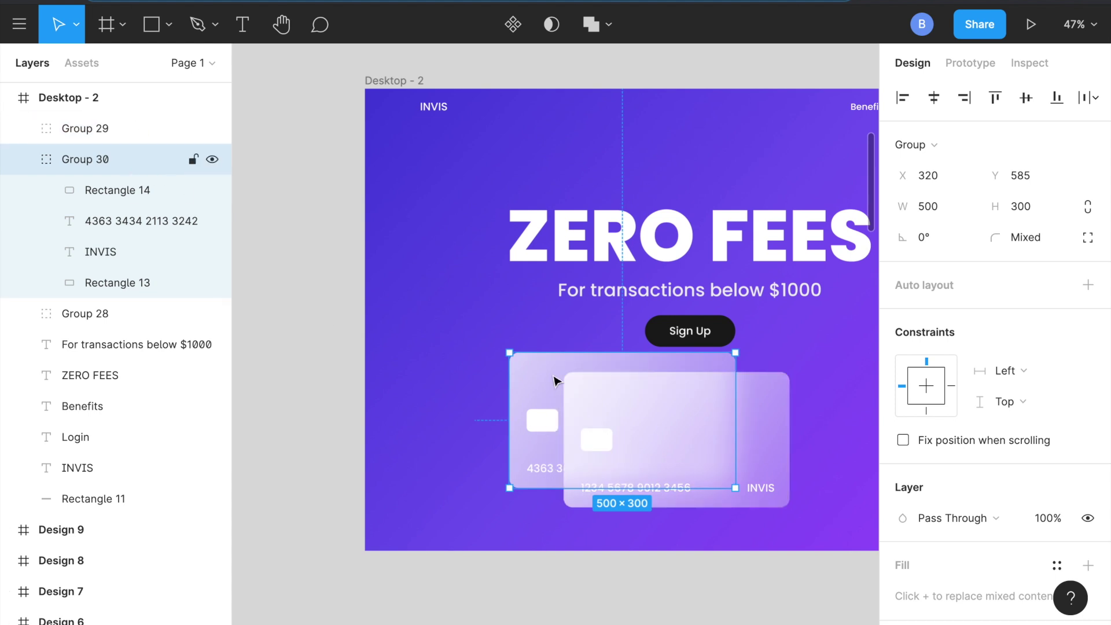
pyautogui.click(476, 384)
pyautogui.moveTo(533, 377); pyautogui.dragTo(532, 400)
pyautogui.scroll(-5, 516, 420)
# Group both cards with Ctrl+G and move the pair right and down.
pyautogui.click(711, 395)
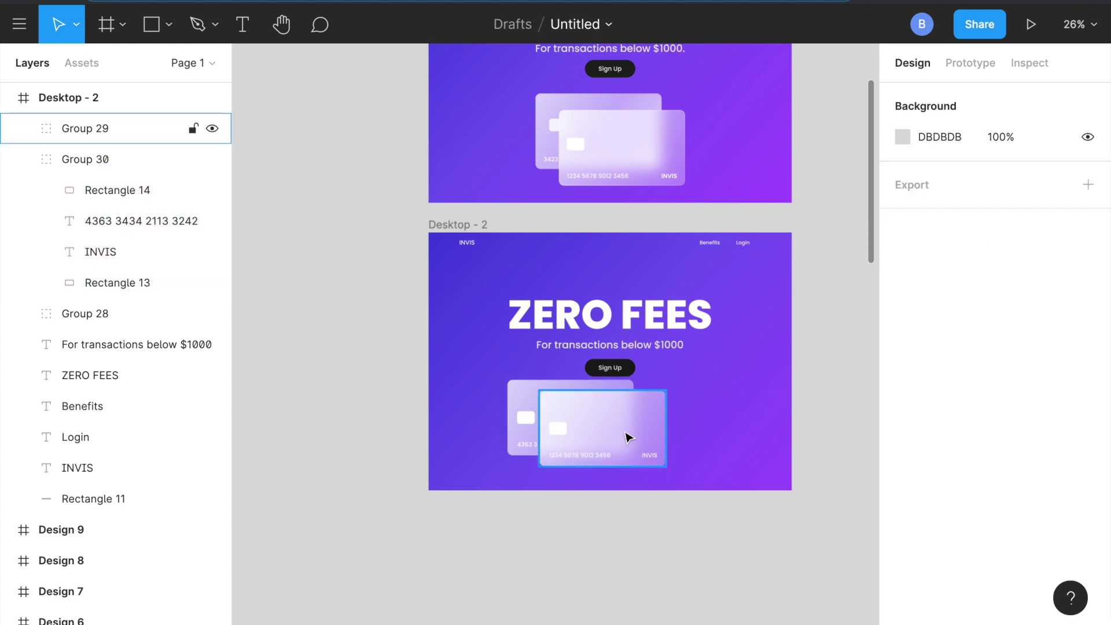
pyautogui.click(606, 435)
pyautogui.keyDown('shift'); pyautogui.click(513, 389); pyautogui.keyUp('shift')
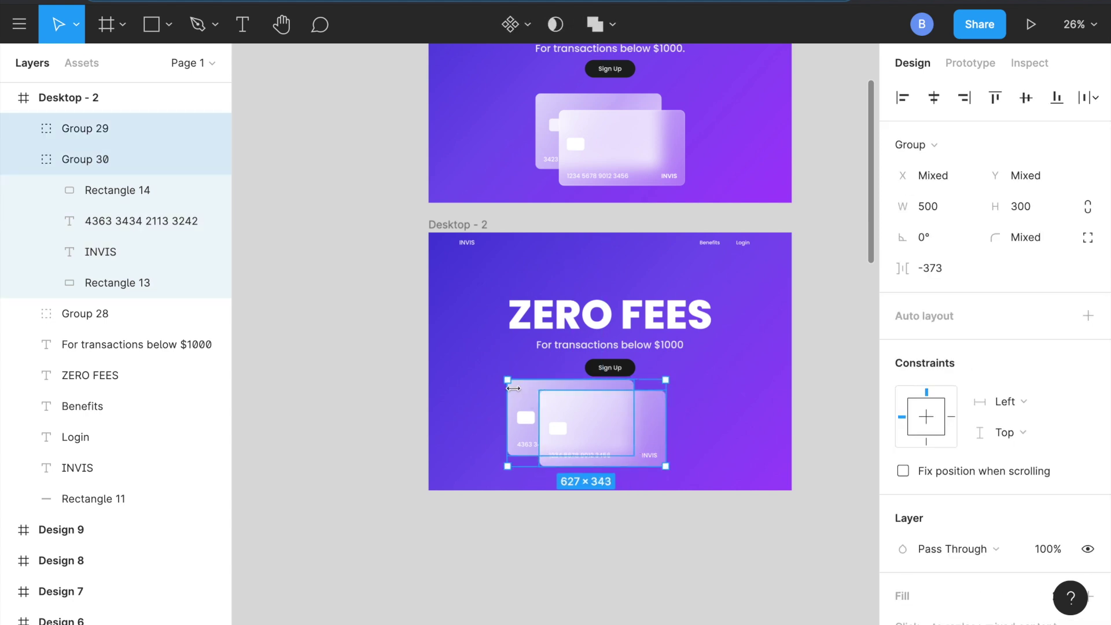
pyautogui.hotkey('ctrl', 'g')
pyautogui.moveTo(563, 411); pyautogui.dragTo(585, 425)
# Check that the grouped cards sit centred beneath the Sign Up button, then reselect the pair.
pyautogui.click(761, 376)
pyautogui.scroll(-1, 732, 382)
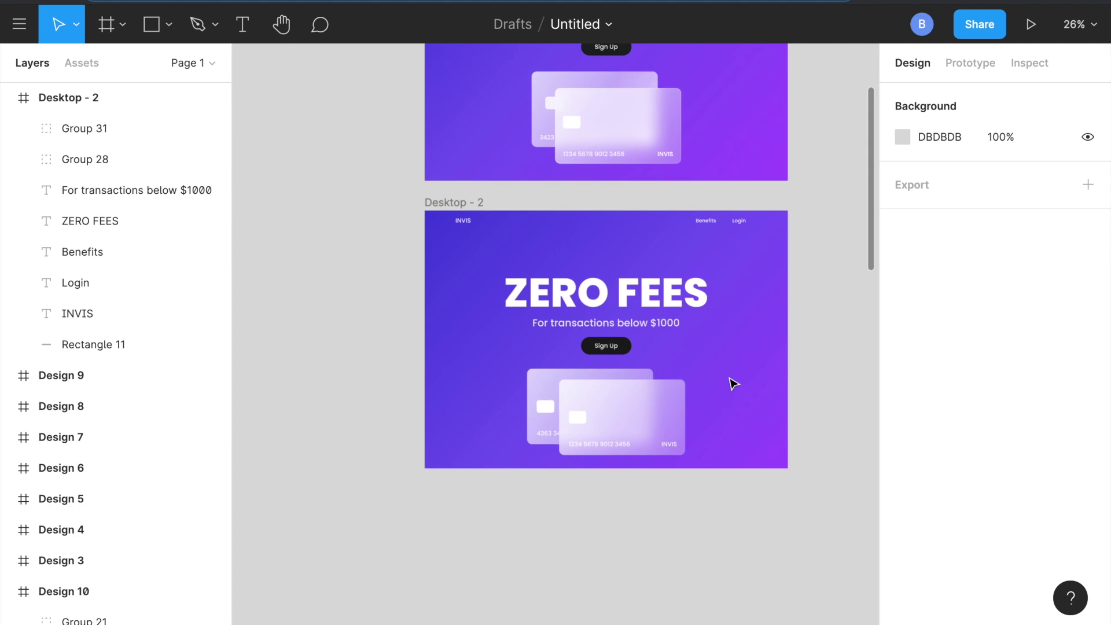
pyautogui.scroll(1, 733, 383)
pyautogui.scroll(1, 479, 551)
pyautogui.keyDown('ctrl'); pyautogui.scroll(5, 476, 548); pyautogui.keyUp('ctrl')
pyautogui.click(672, 407)
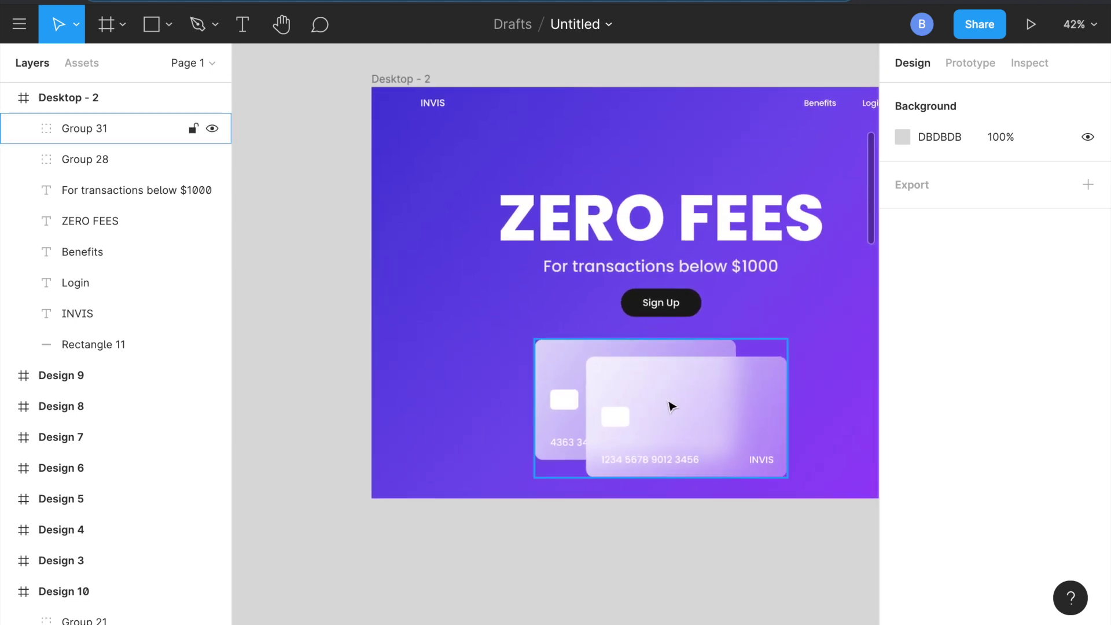
pyautogui.scroll(2, 692, 402)
pyautogui.hscroll(2, 692, 403)
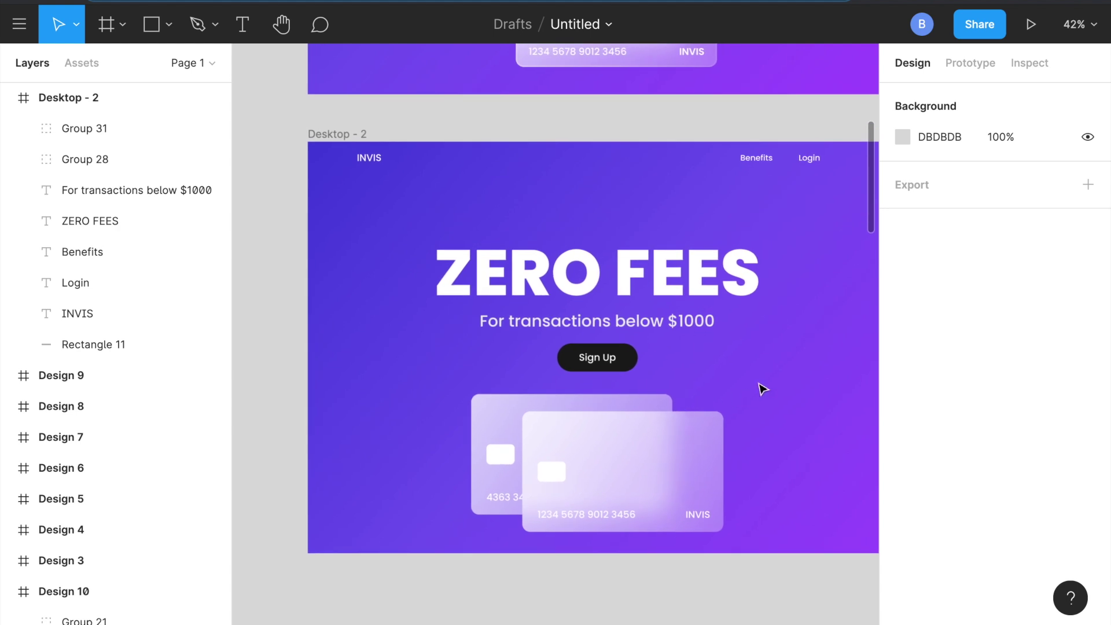
# Select the front card inside the group and give it a white stroke.
pyautogui.click(657, 447)
pyautogui.doubleClick(657, 447)
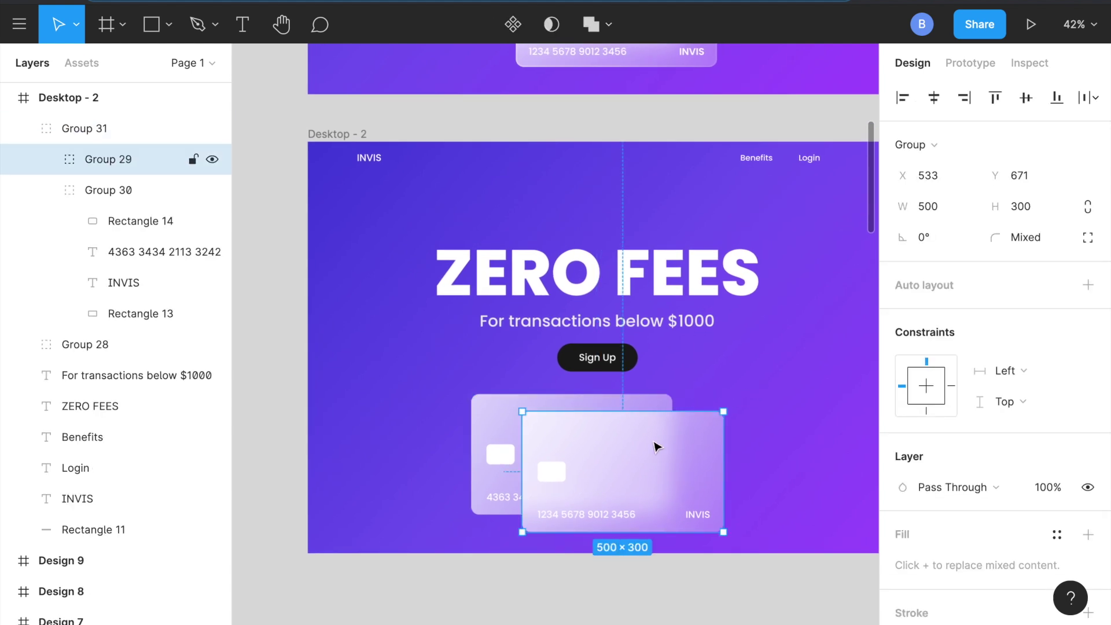
pyautogui.scroll(5, 657, 447)
pyautogui.scroll(-4, 1022, 443)
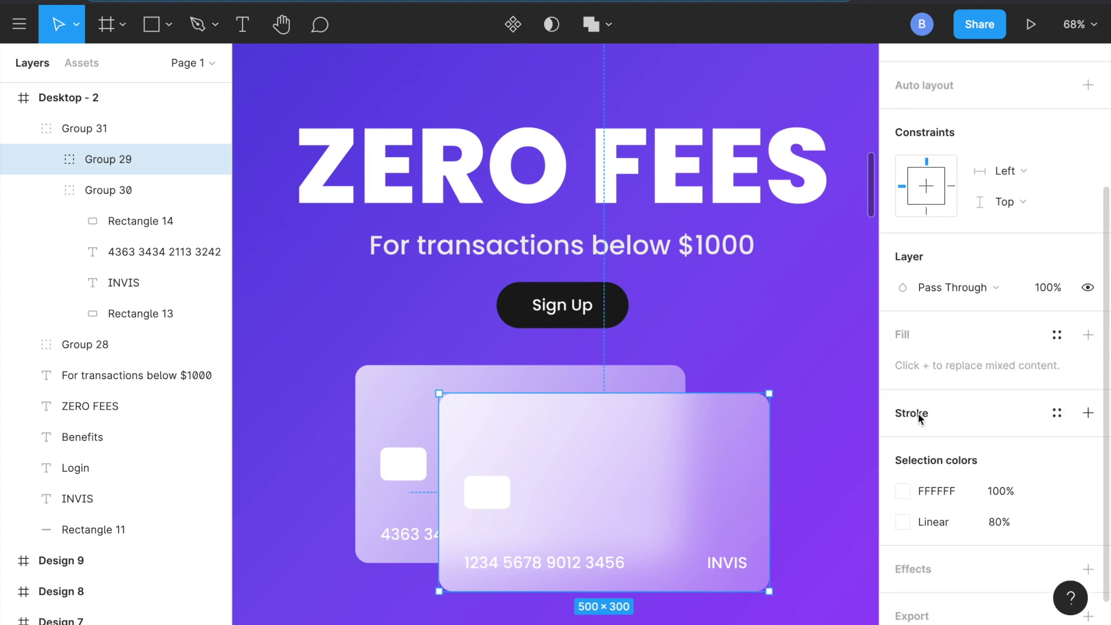
pyautogui.click(1087, 413)
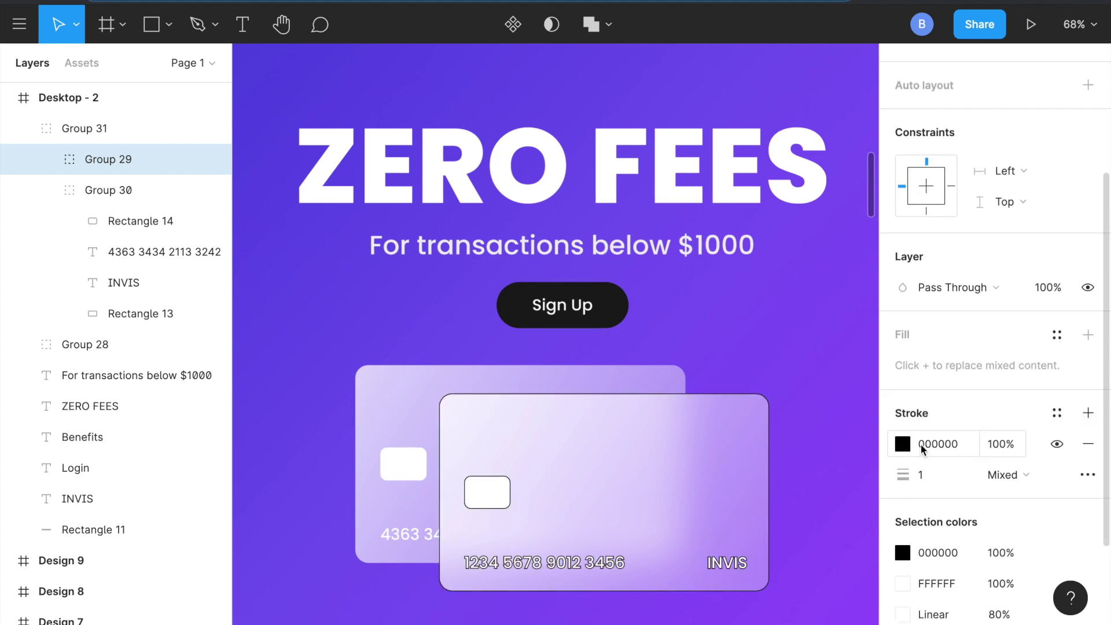
pyautogui.click(905, 444)
pyautogui.moveTo(697, 216); pyautogui.dragTo(598, 87)
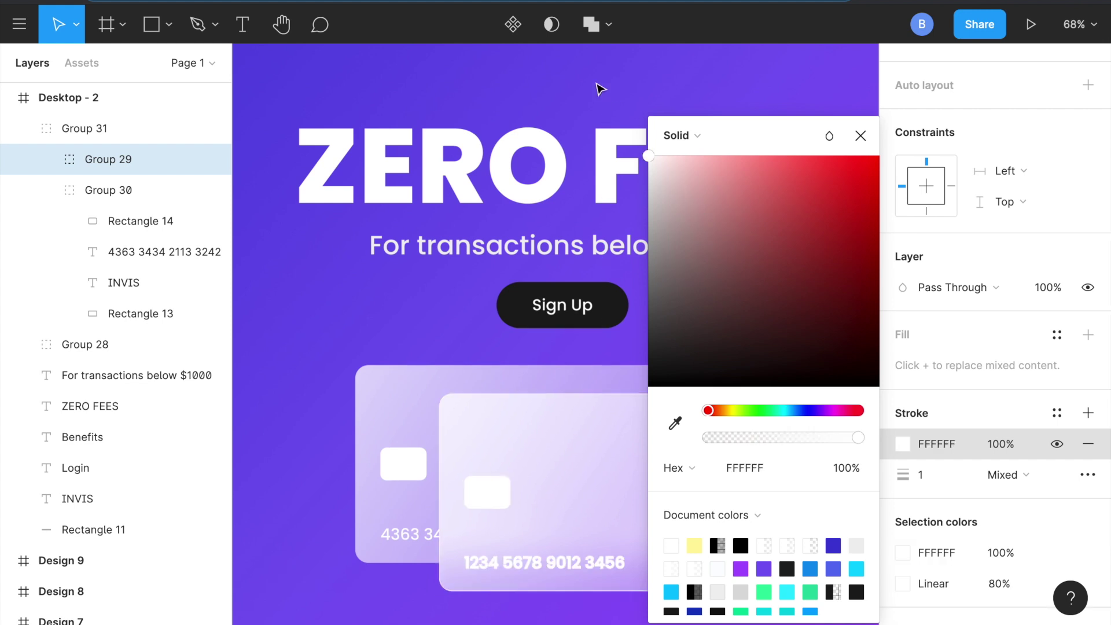
pyautogui.click(860, 135)
# Change the front card's stroke paint to a linear gradient.
pyautogui.click(908, 444)
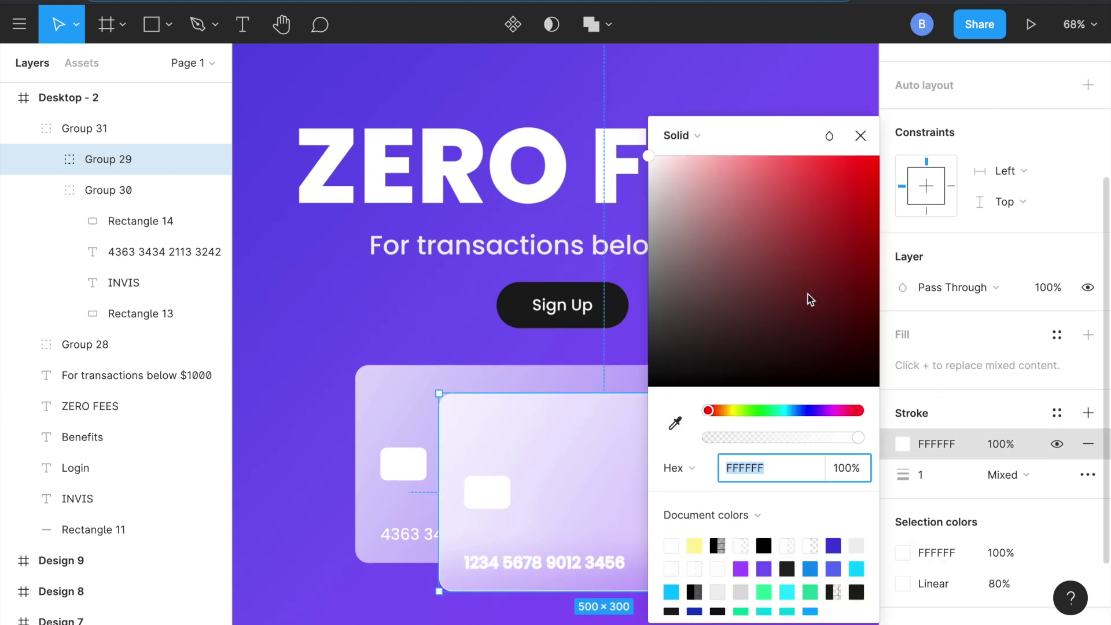
pyautogui.click(696, 138)
pyautogui.click(689, 157)
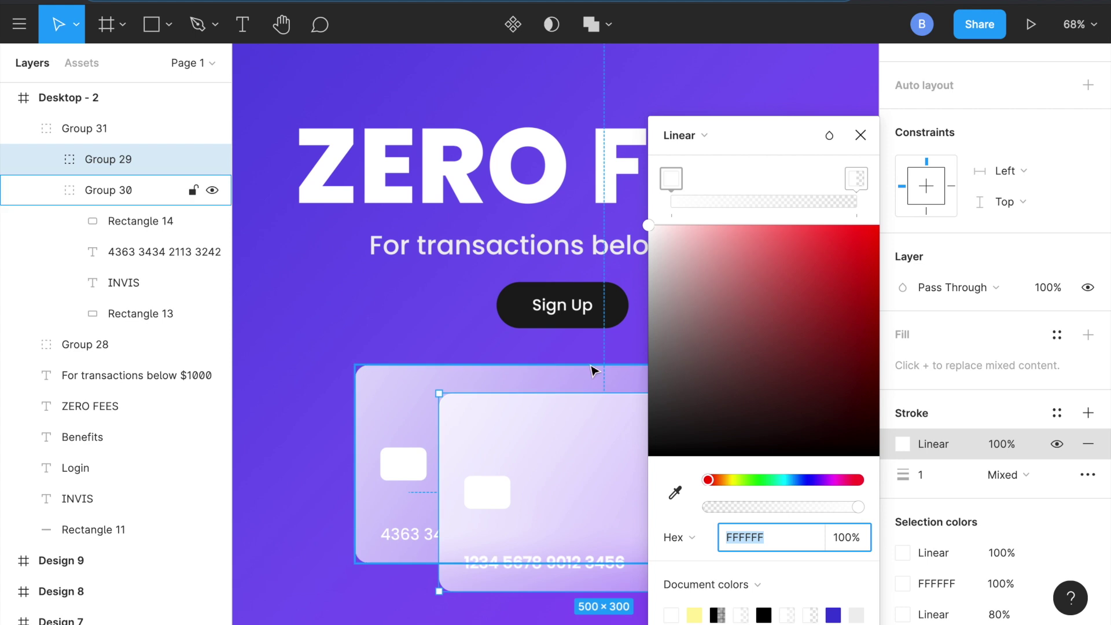
pyautogui.moveTo(778, 139); pyautogui.dragTo(923, 128)
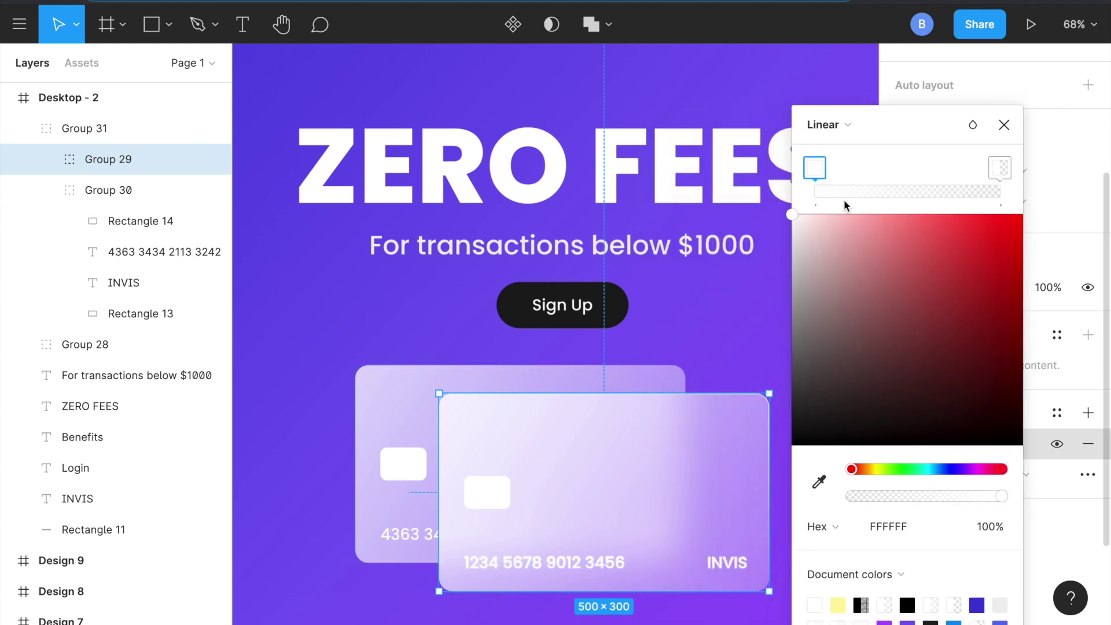
pyautogui.scroll(-3, 676, 389)
pyautogui.hscroll(3, 676, 389)
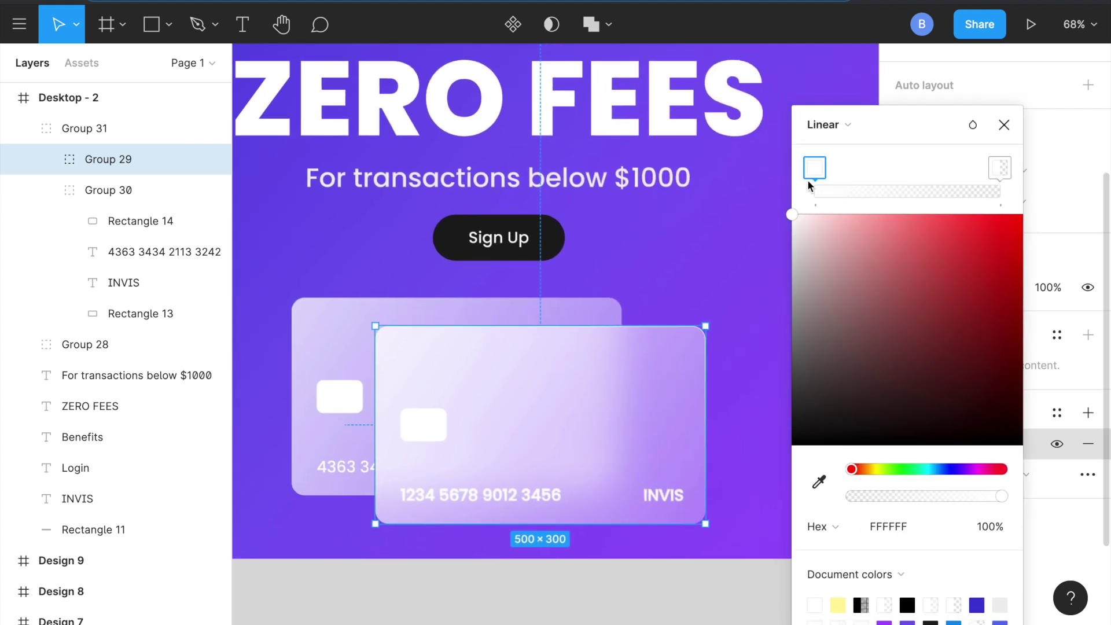
pyautogui.scroll(-6, 567, 342)
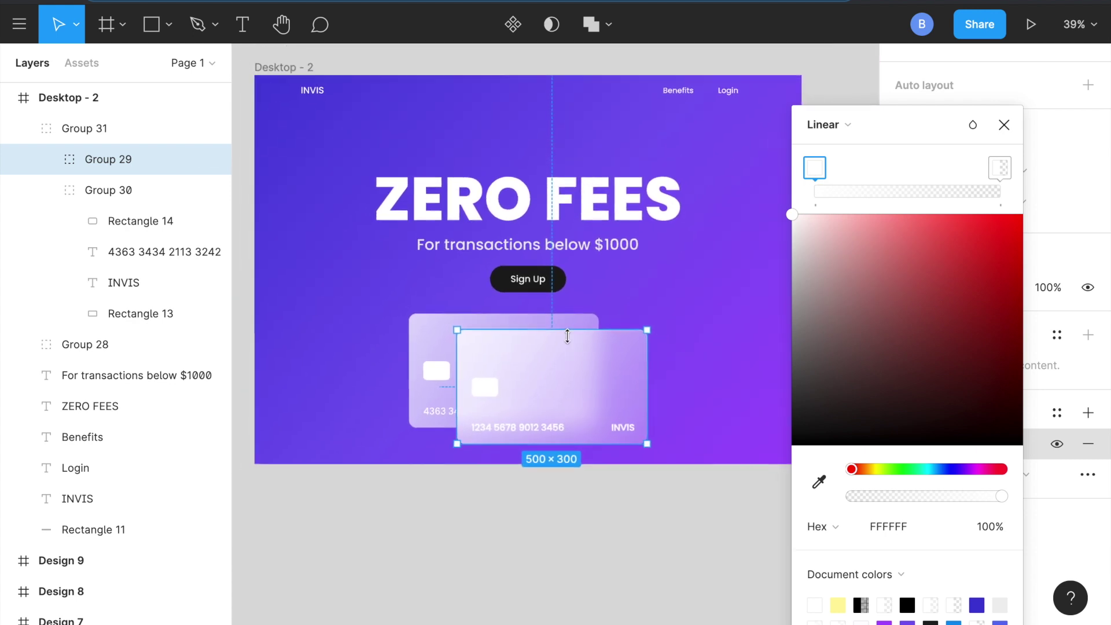
# Angle the stroke gradient diagonally across the card to its bottom-right corner.
pyautogui.doubleClick(565, 390)
pyautogui.doubleClick(565, 390)
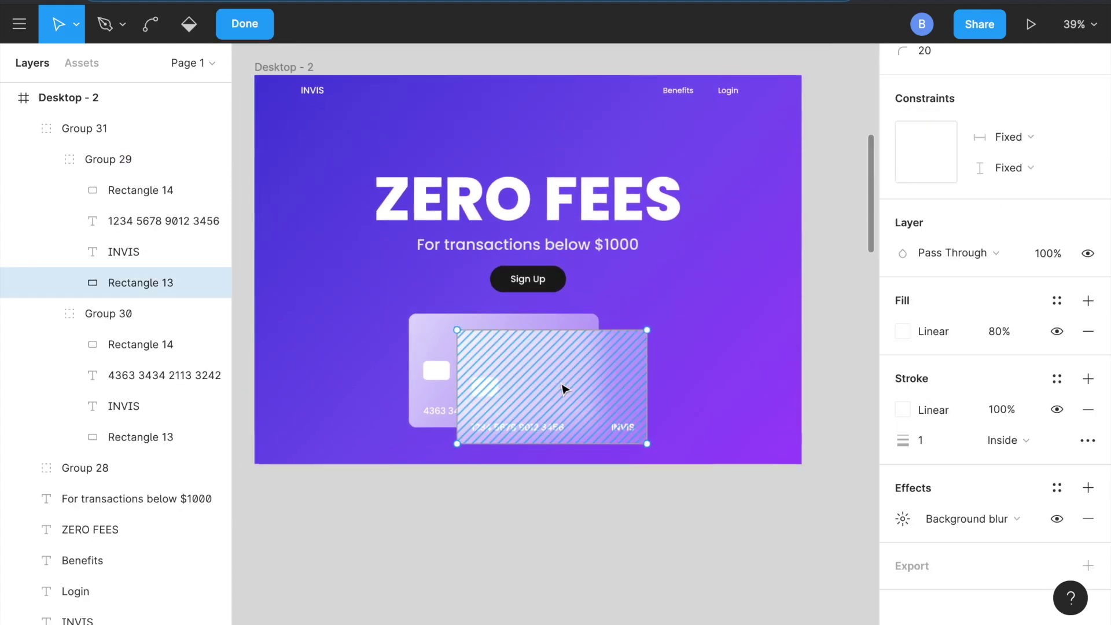
pyautogui.press('Escape')
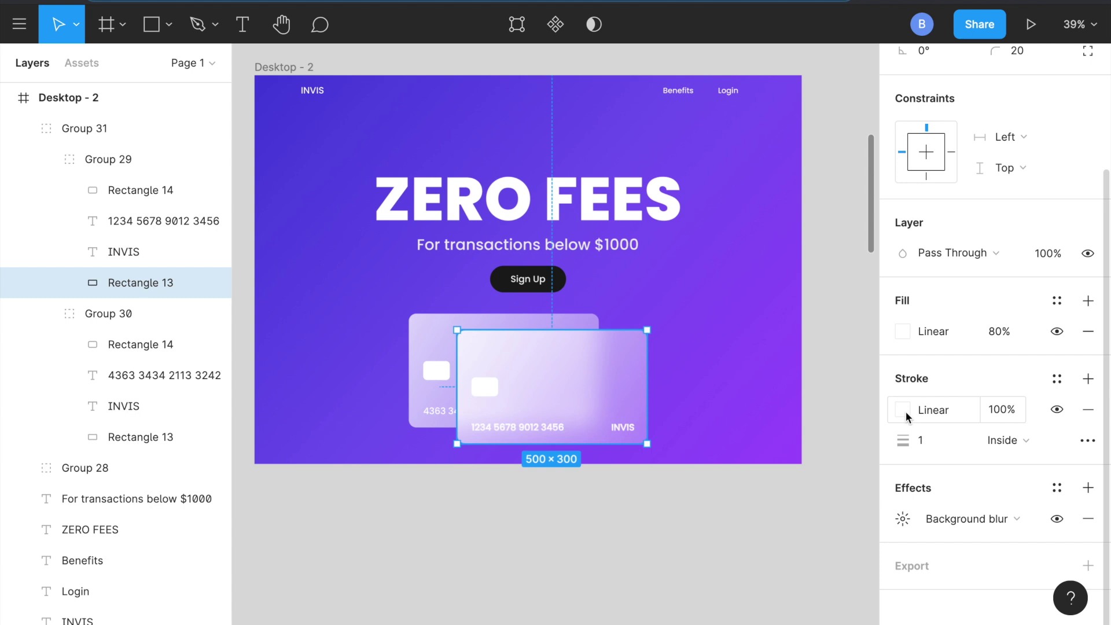
pyautogui.click(905, 410)
pyautogui.moveTo(569, 330); pyautogui.dragTo(451, 325)
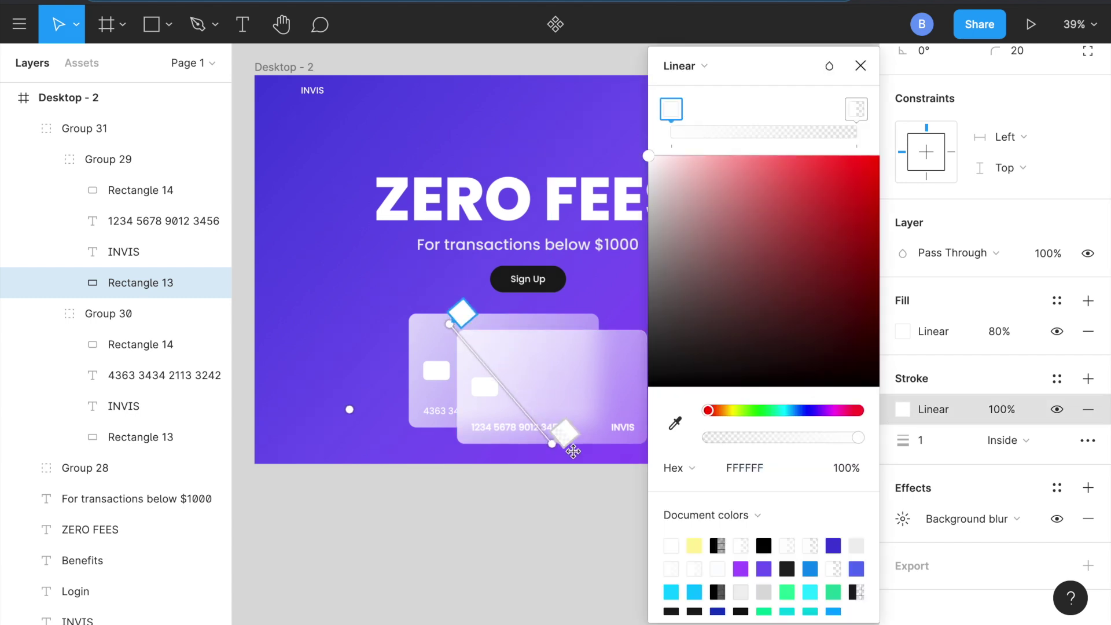
pyautogui.moveTo(559, 450); pyautogui.dragTo(647, 457)
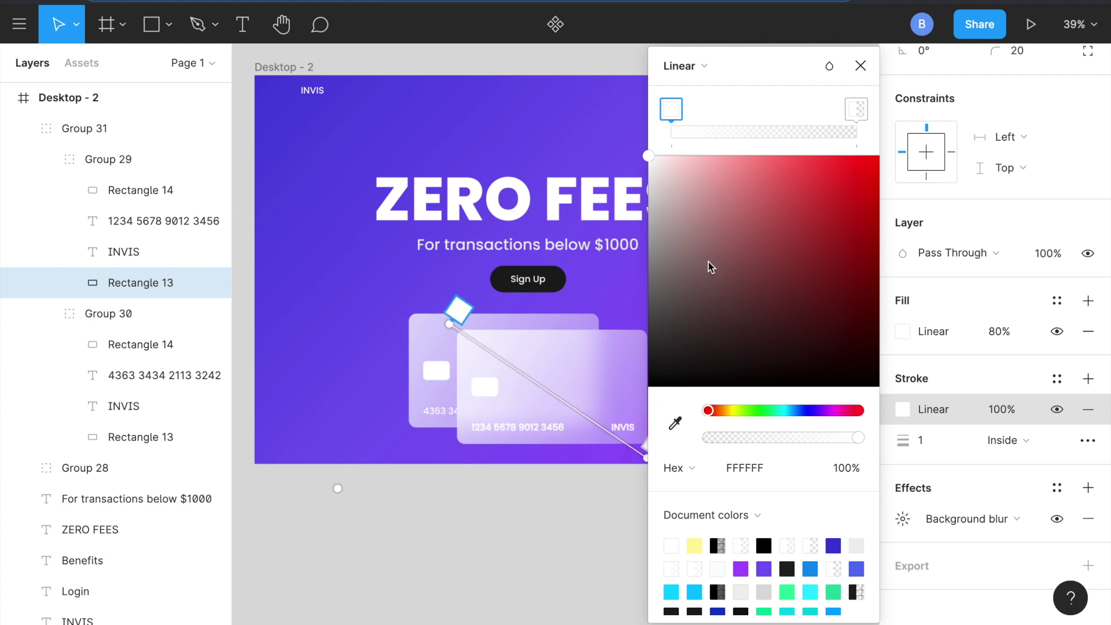
# Set the stroke thickness to 3 and make the gradient's end stop FFFFFF at 0%.
pyautogui.click(937, 429)
pyautogui.press('Return')
pyautogui.click(854, 108)
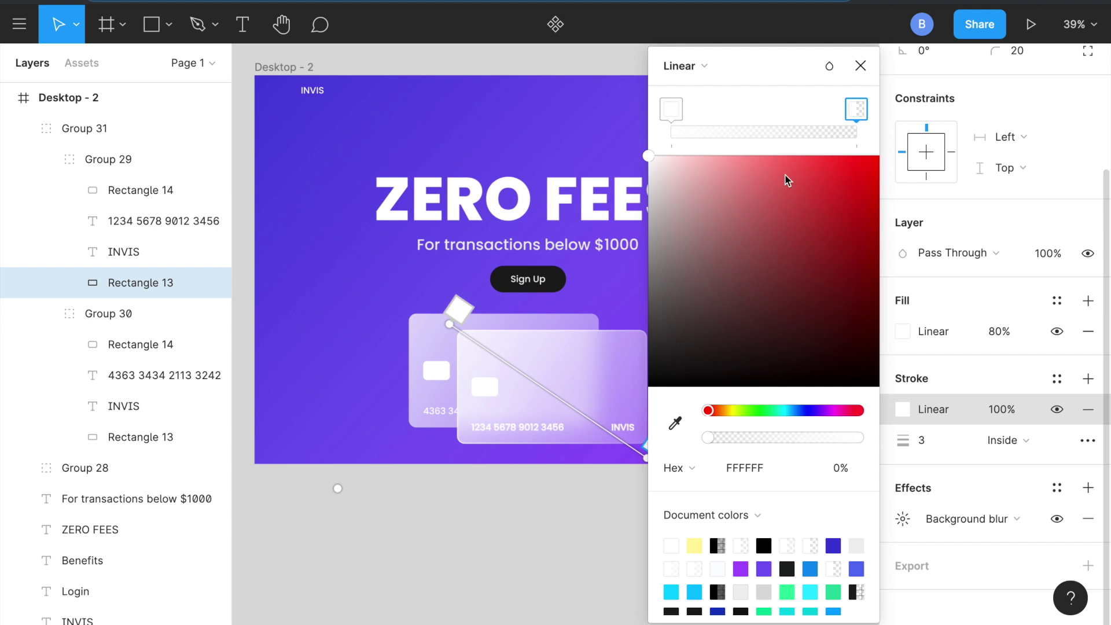
pyautogui.click(860, 66)
pyautogui.click(715, 338)
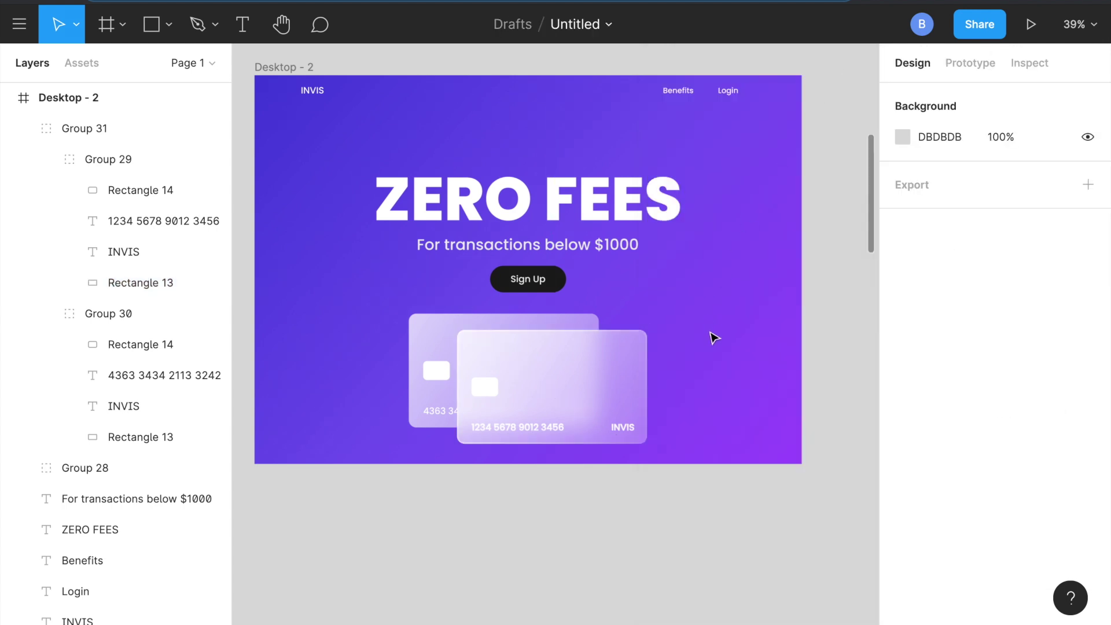
pyautogui.keyDown('ctrl'); pyautogui.scroll(5, 712, 334); pyautogui.keyUp('ctrl')
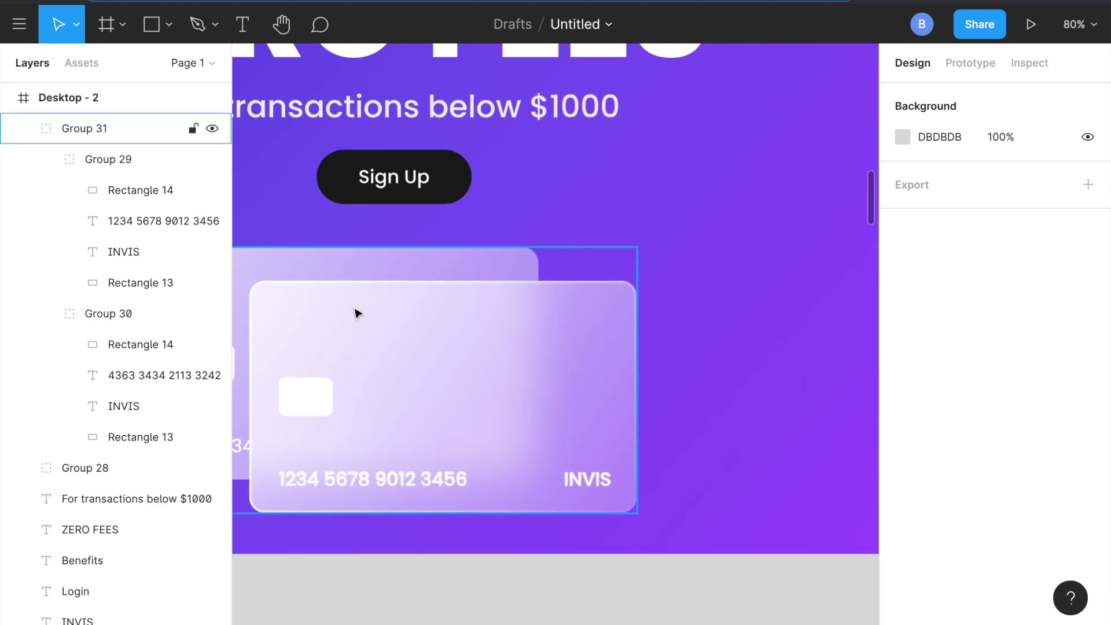
pyautogui.hscroll(-2, 440, 292)
pyautogui.scroll(-1, 440, 293)
pyautogui.scroll(15, 755, 376)
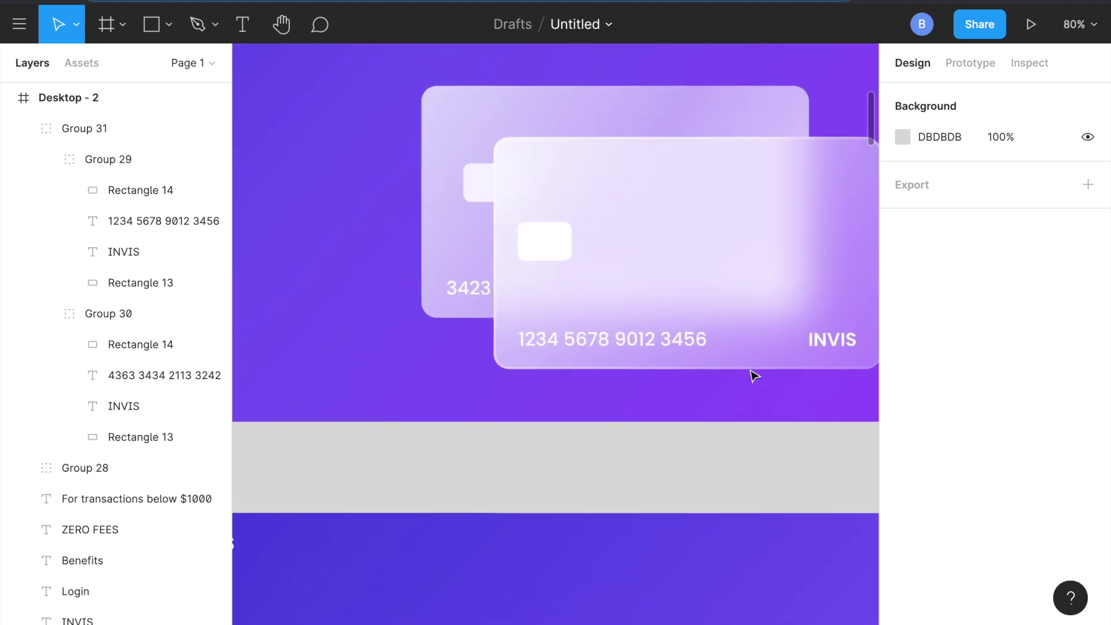
pyautogui.scroll(-12, 542, 318)
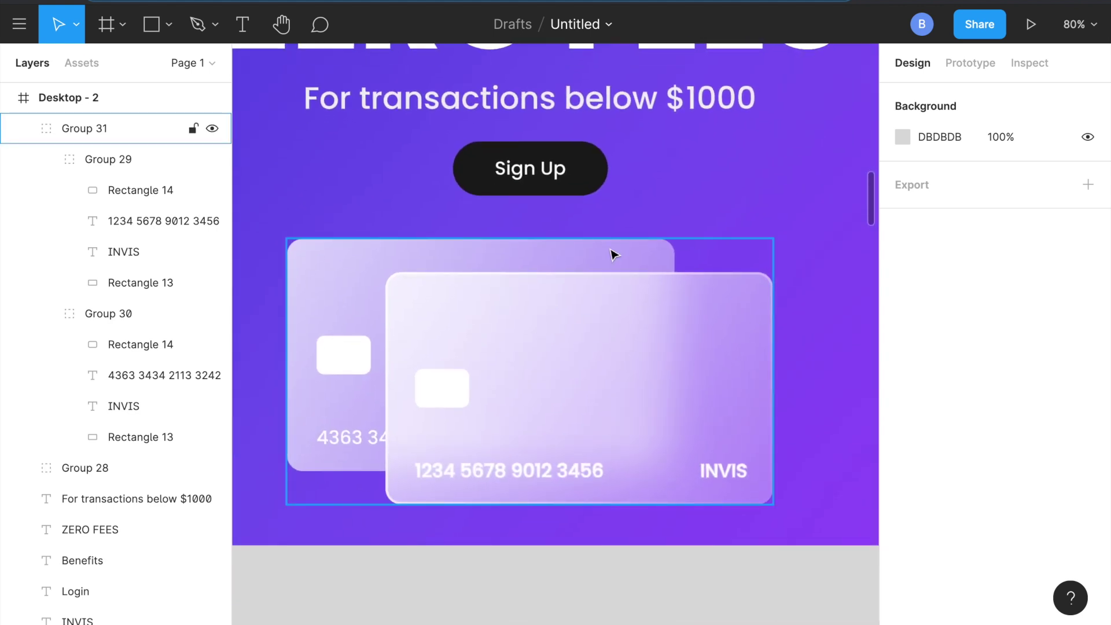
pyautogui.scroll(-5, 613, 258)
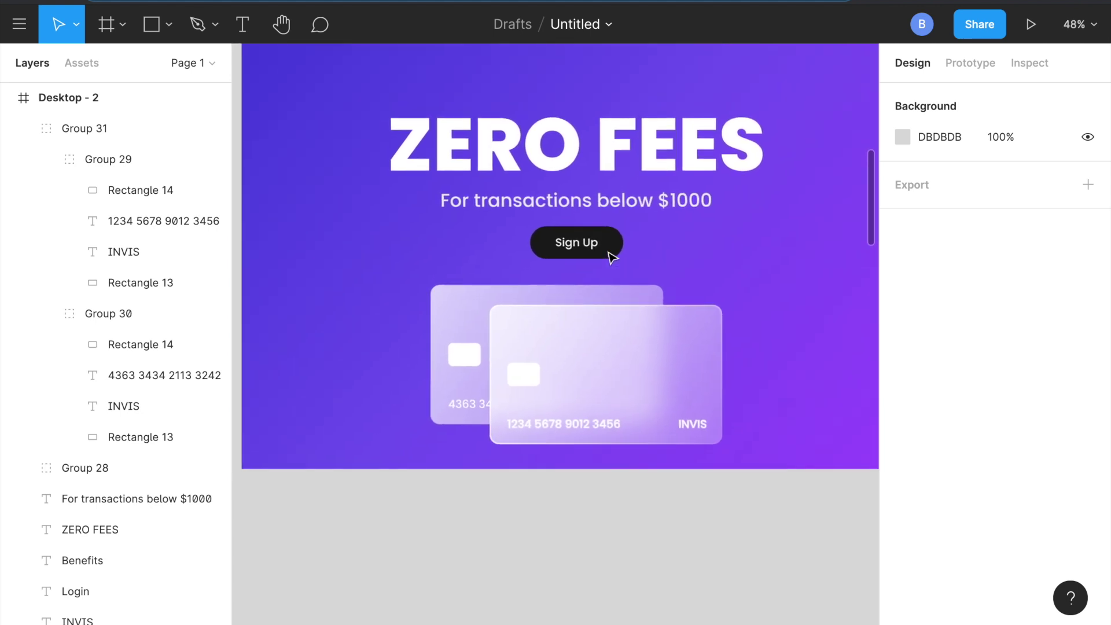
pyautogui.scroll(-3, 612, 257)
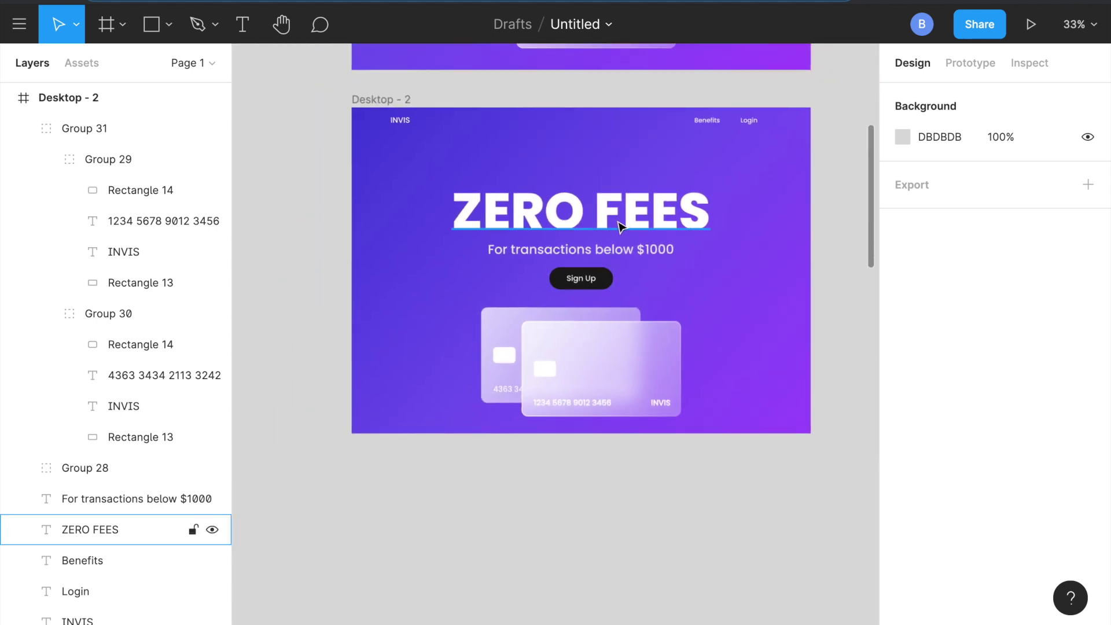
pyautogui.scroll(1, 619, 225)
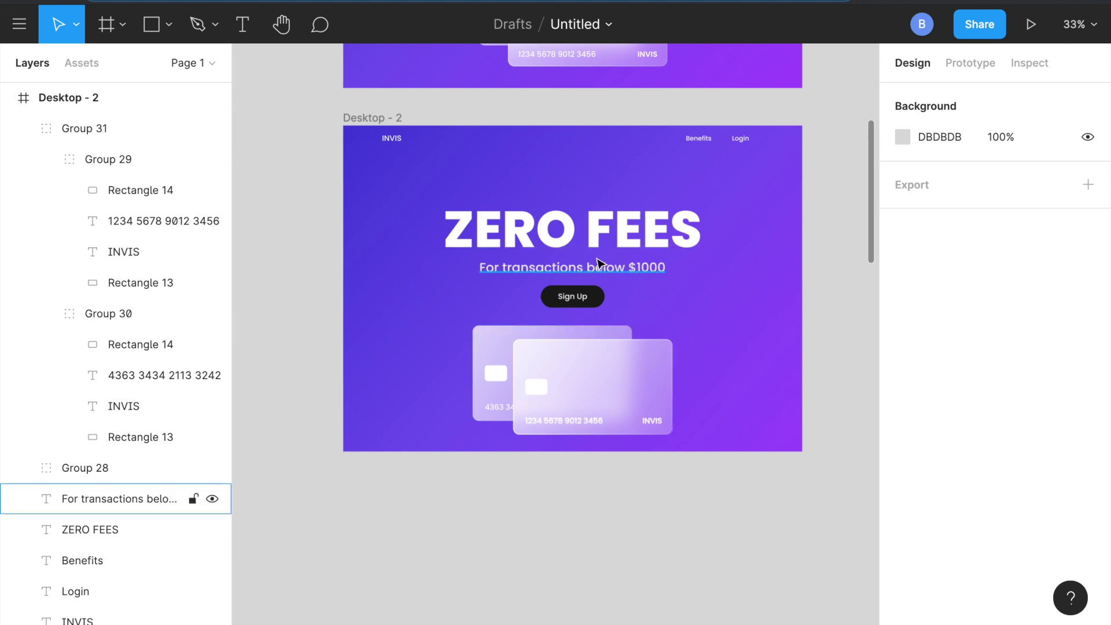
pyautogui.scroll(-3, 521, 318)
pyautogui.scroll(-3, 521, 318)
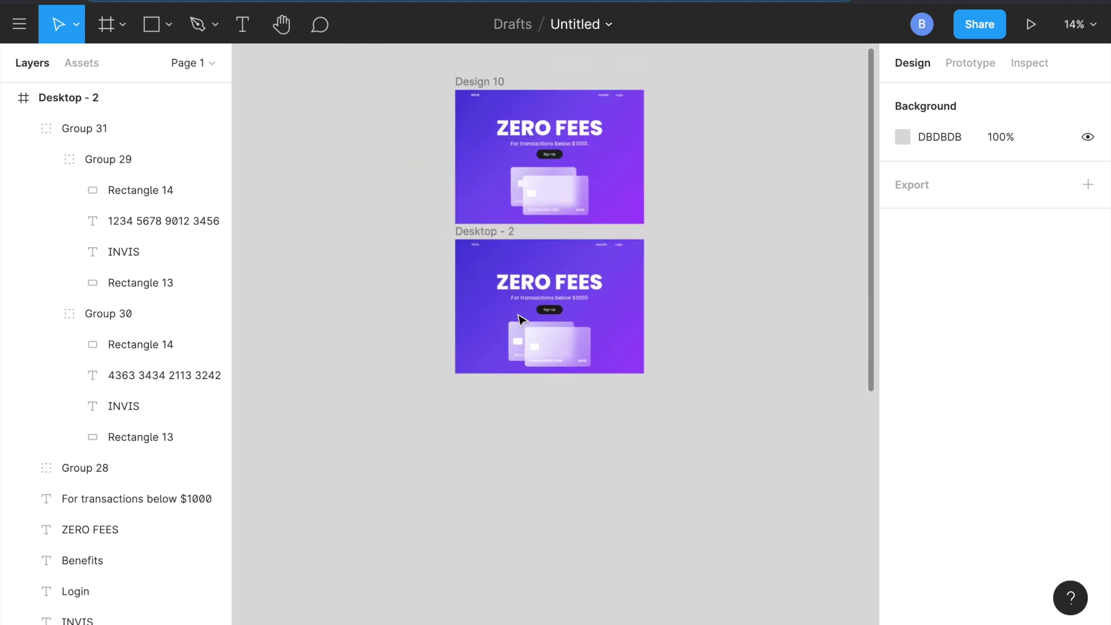
pyautogui.hscroll(-10, 521, 318)
pyautogui.scroll(-3, 521, 318)
pyautogui.hscroll(-1, 521, 318)
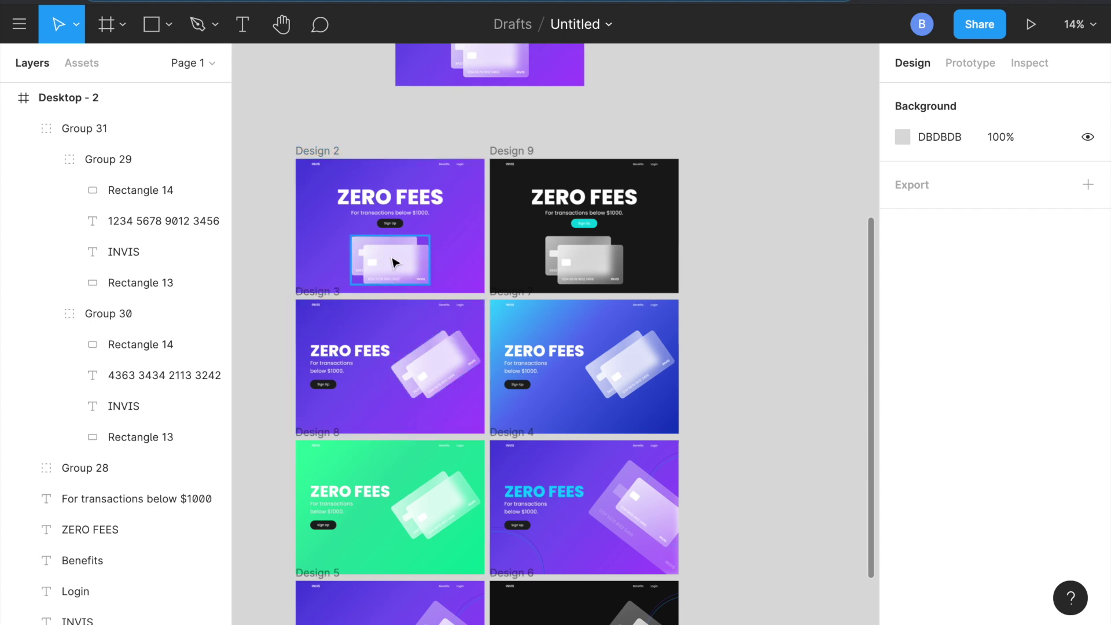
pyautogui.click(395, 263)
pyautogui.click(940, 248)
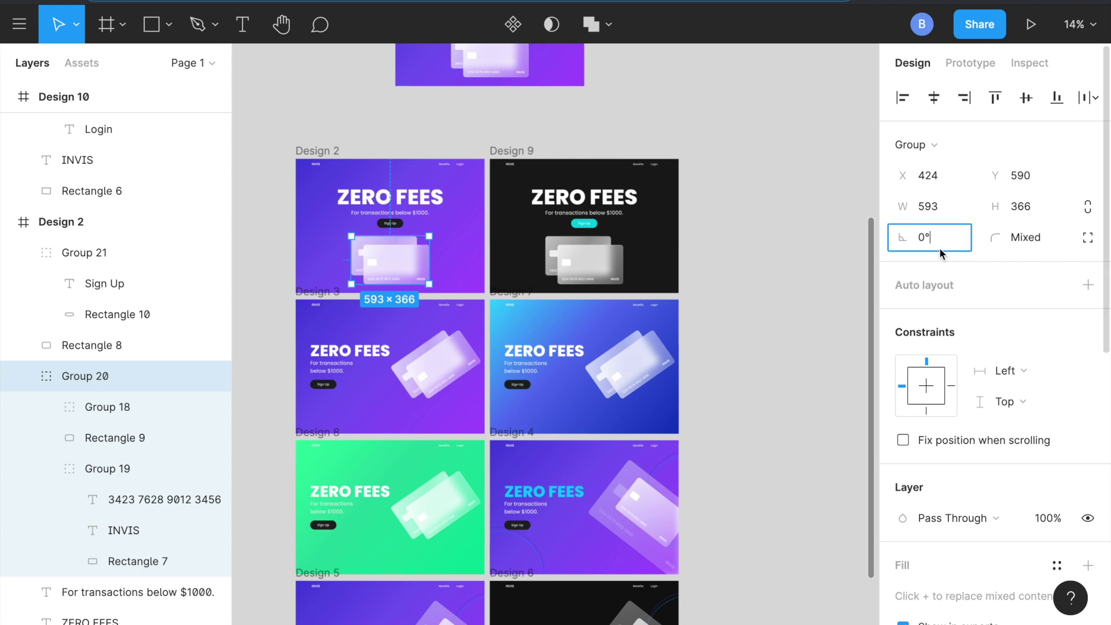
pyautogui.write('45')
pyautogui.press('Return')
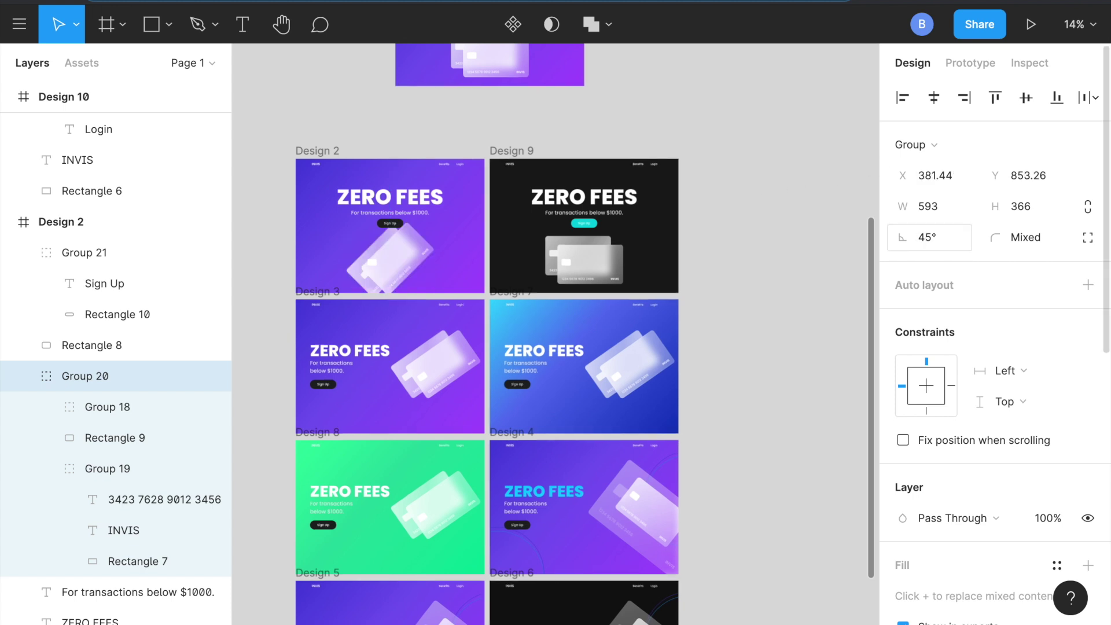
pyautogui.click(940, 245)
pyautogui.write('0')
pyautogui.press('Return')
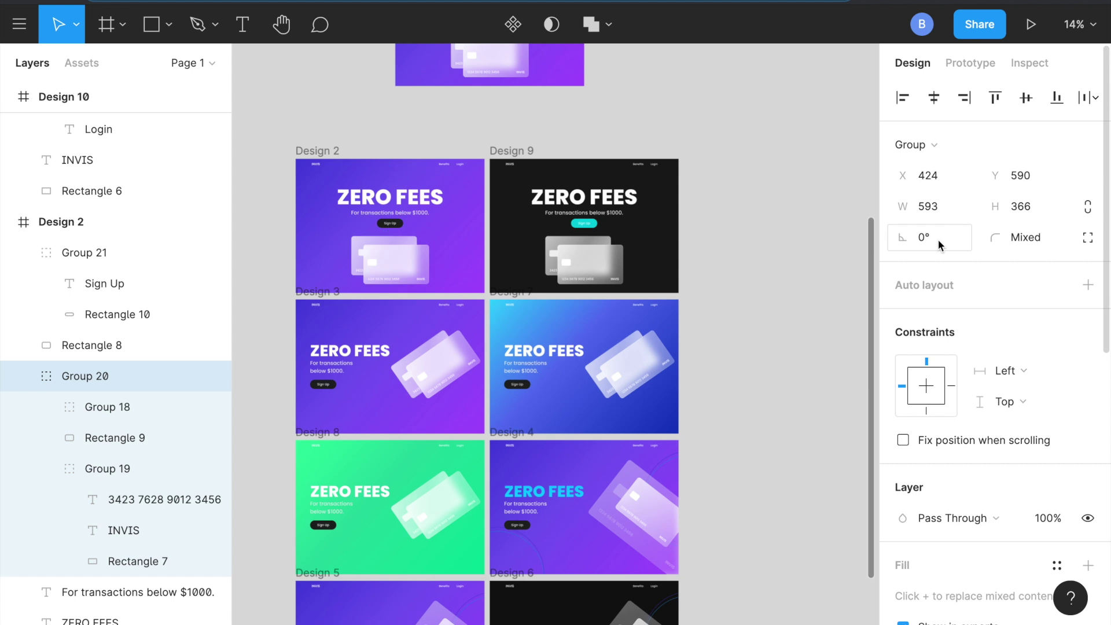
pyautogui.click(762, 331)
pyautogui.scroll(-3, 641, 397)
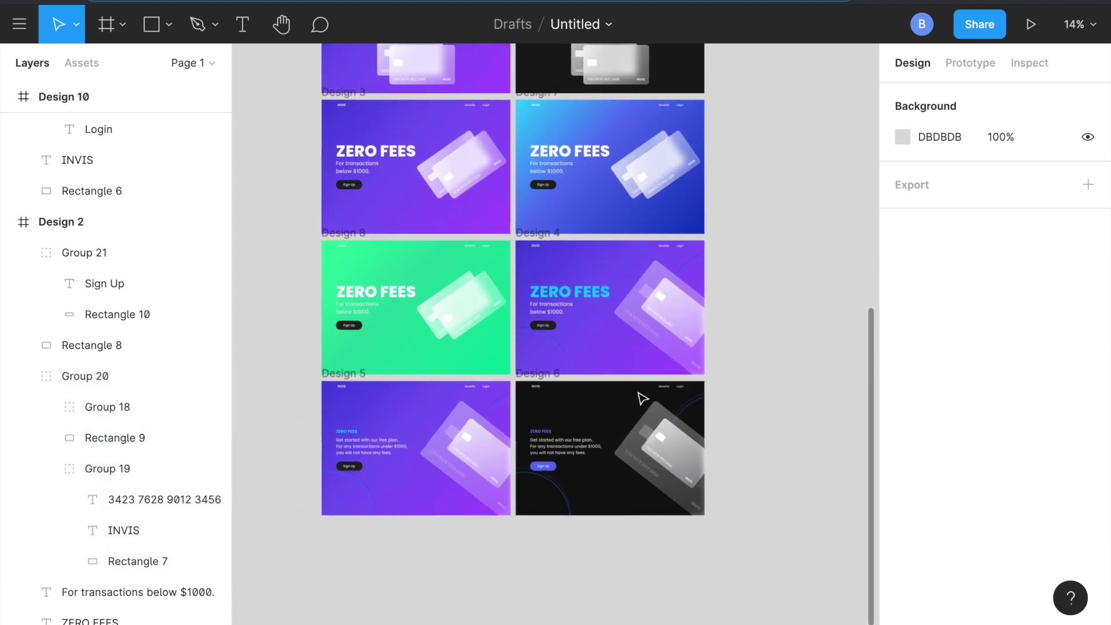
pyautogui.scroll(5, 641, 398)
pyautogui.scroll(1, 638, 397)
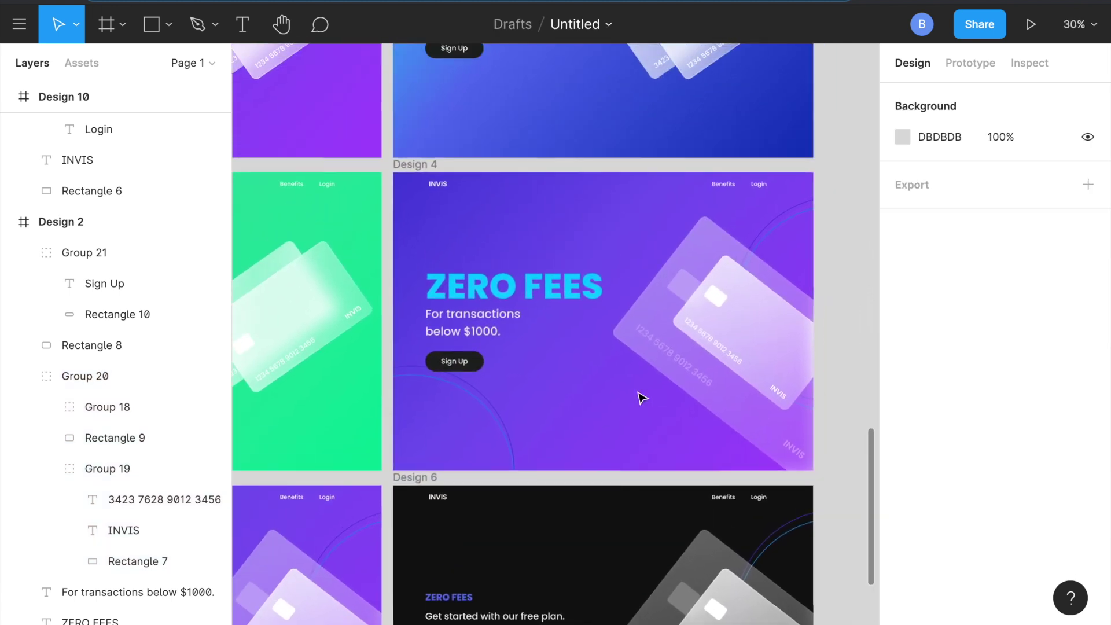
pyautogui.hscroll(-2, 360, 342)
pyautogui.hscroll(2, 359, 337)
pyautogui.scroll(-1, 360, 338)
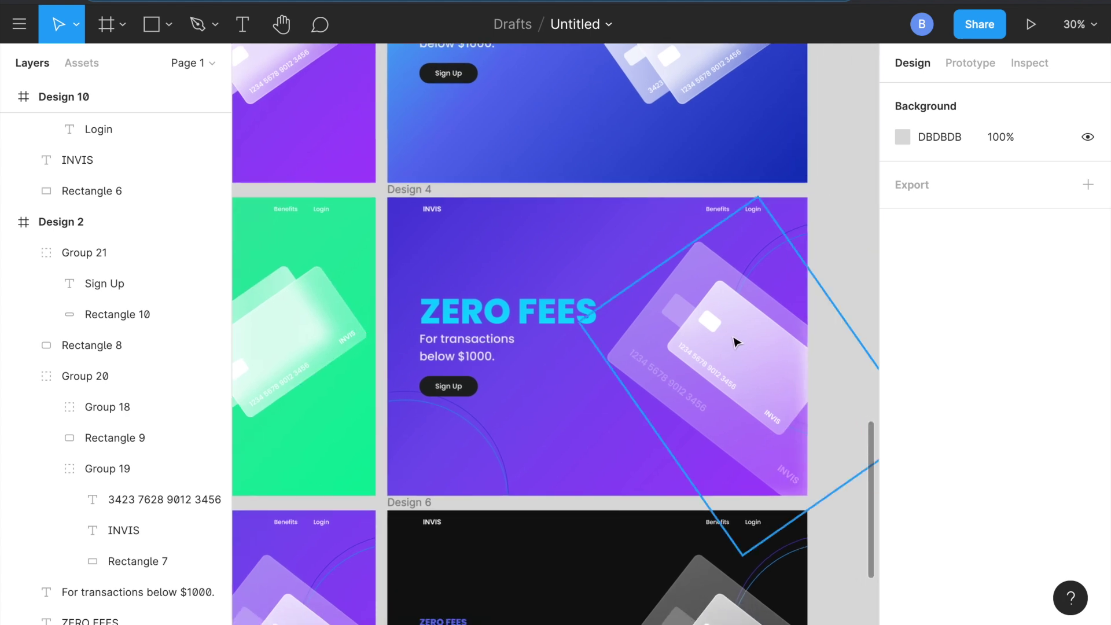
pyautogui.scroll(-1, 535, 394)
pyautogui.hscroll(-1, 536, 393)
pyautogui.click(509, 404)
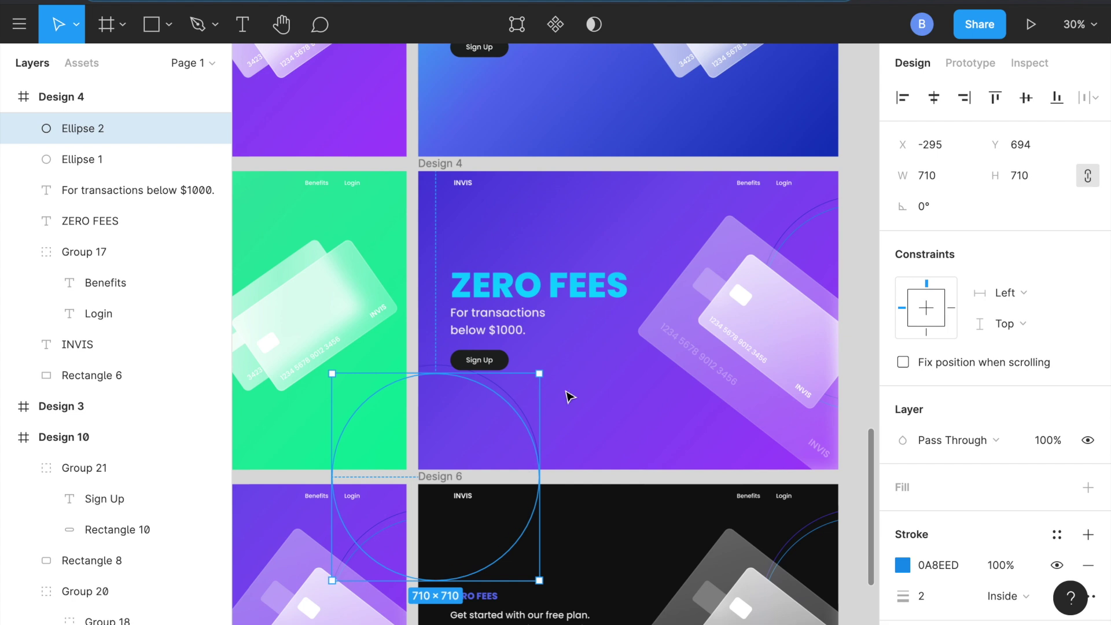
pyautogui.press('Escape')
pyautogui.hotkey('shift', '2')
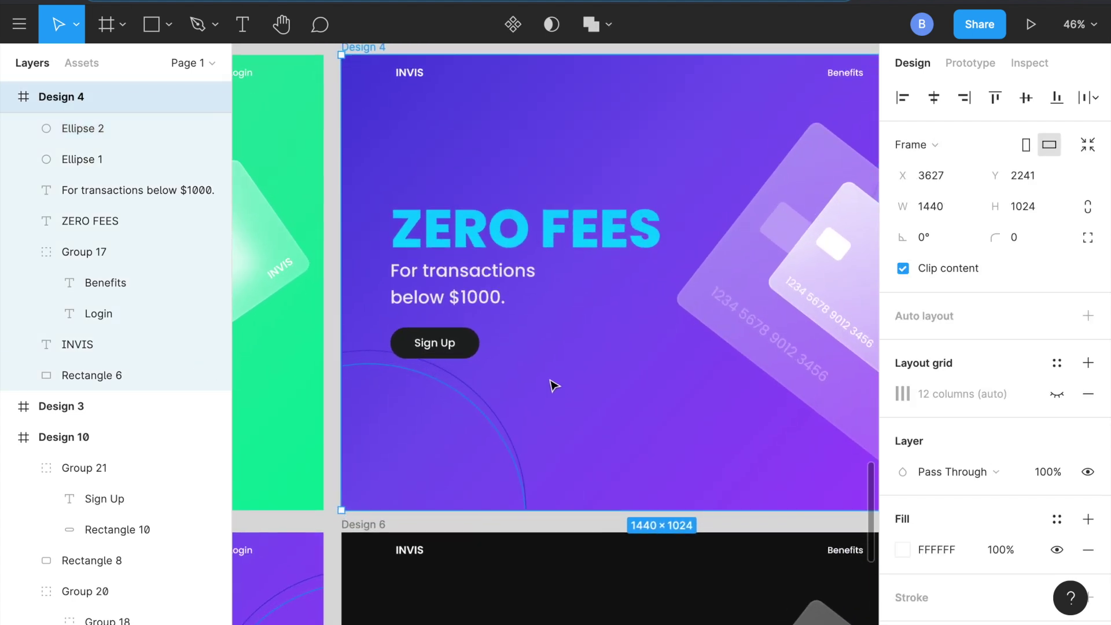
pyautogui.press('o')
pyautogui.moveTo(481, 283)
pyautogui.mouseDown()
pyautogui.moveTo(658, 413)
pyautogui.moveTo(691, 466)
pyautogui.mouseUp()
pyautogui.scroll(-1, 980, 528)
pyautogui.click(925, 525)
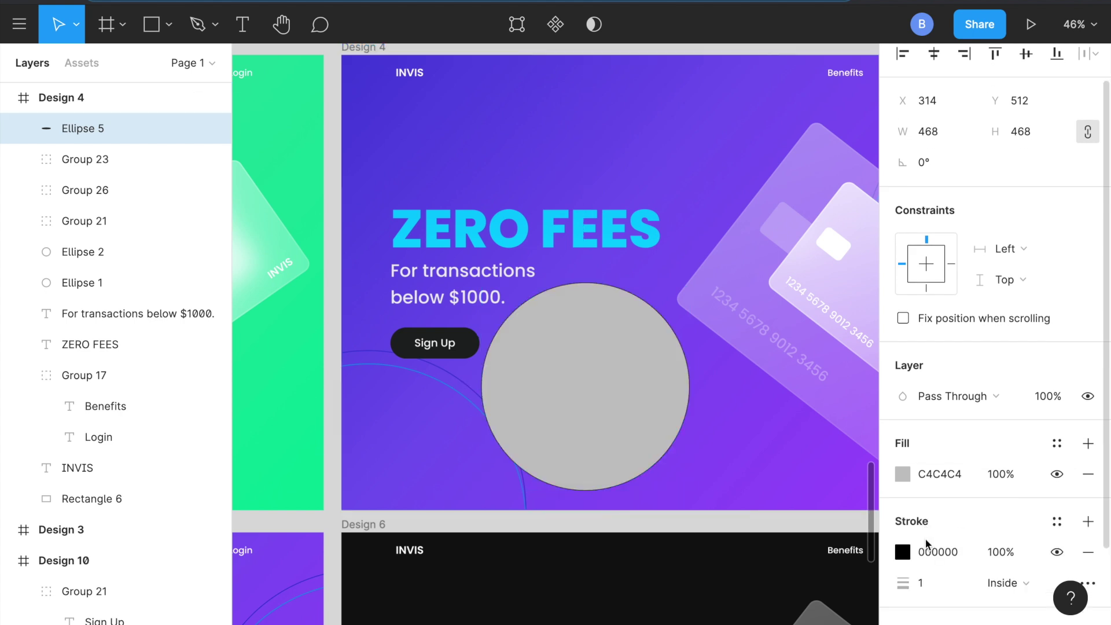
pyautogui.click(1085, 474)
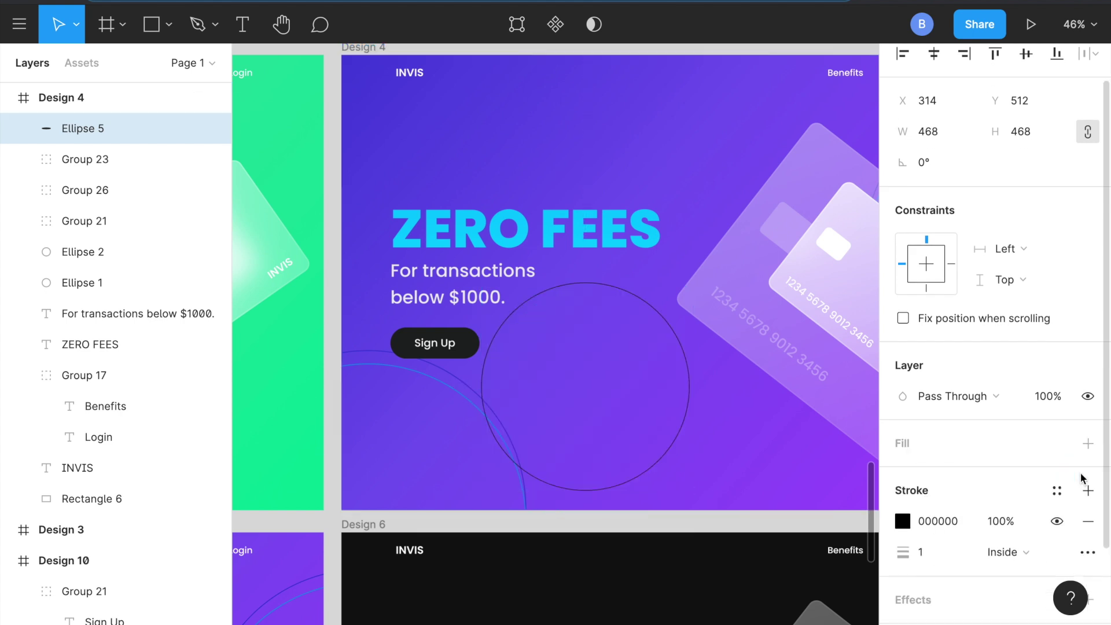
pyautogui.moveTo(660, 335); pyautogui.dragTo(467, 428)
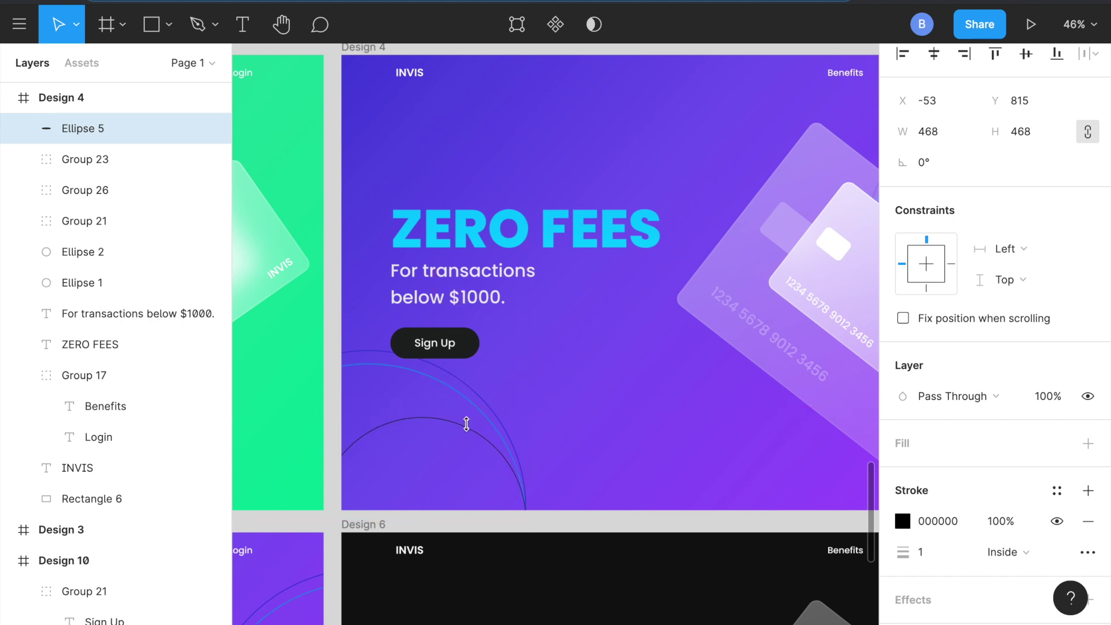
pyautogui.click(570, 415)
pyautogui.scroll(-5, 573, 415)
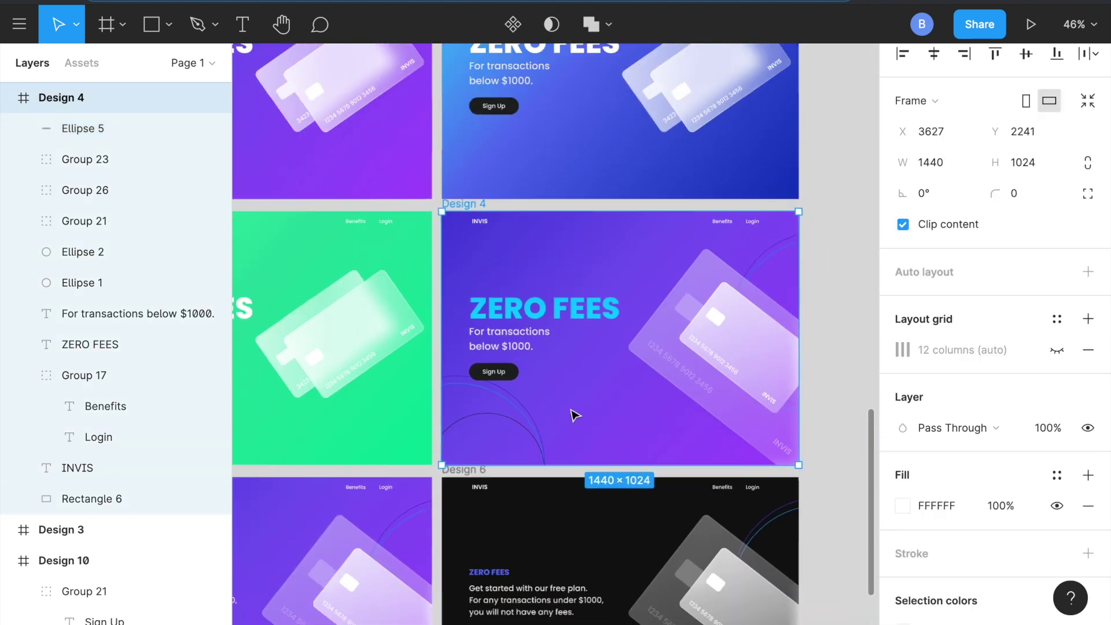
pyautogui.click(474, 436)
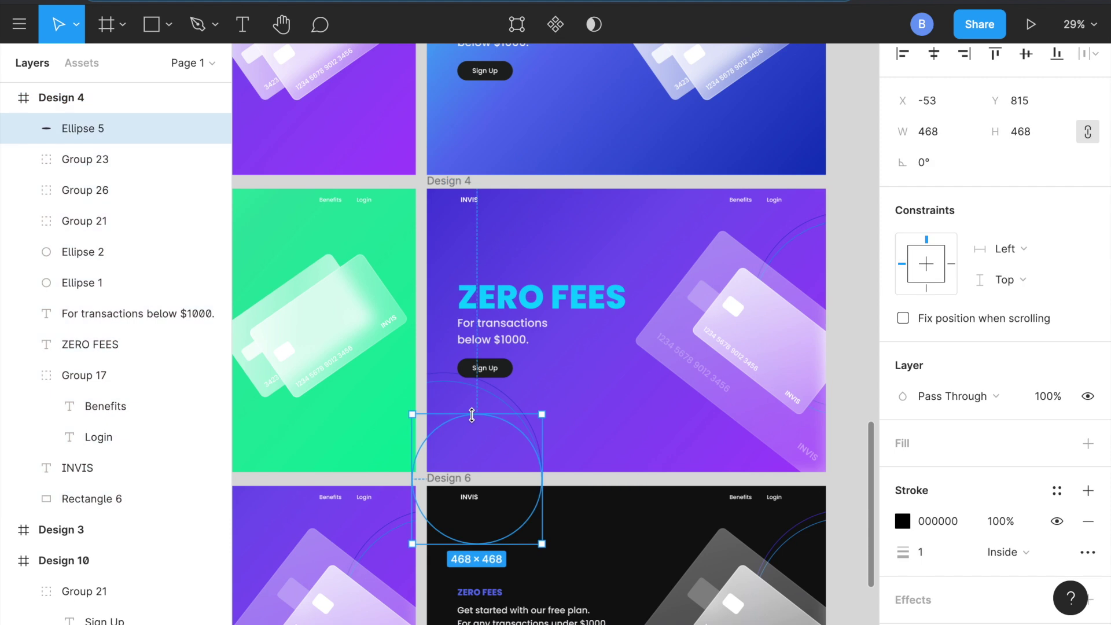
pyautogui.press('Delete')
pyautogui.scroll(-1, 556, 394)
pyautogui.scroll(-1, 562, 389)
pyautogui.scroll(-3, 562, 390)
pyautogui.scroll(-2, 563, 391)
pyautogui.scroll(-3, 562, 390)
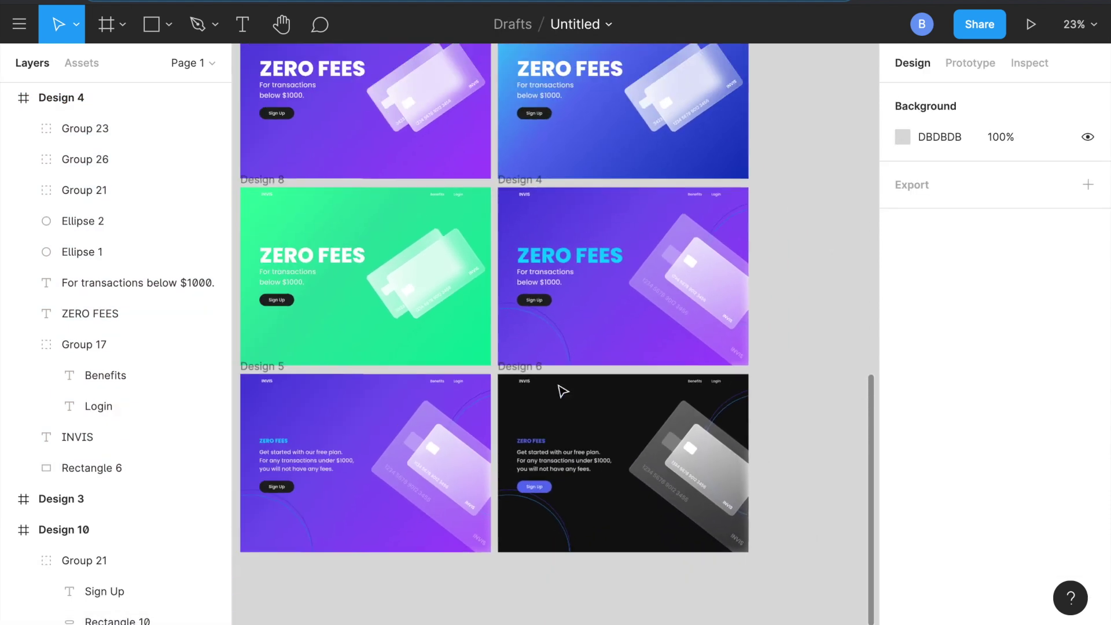
pyautogui.hscroll(-1, 563, 391)
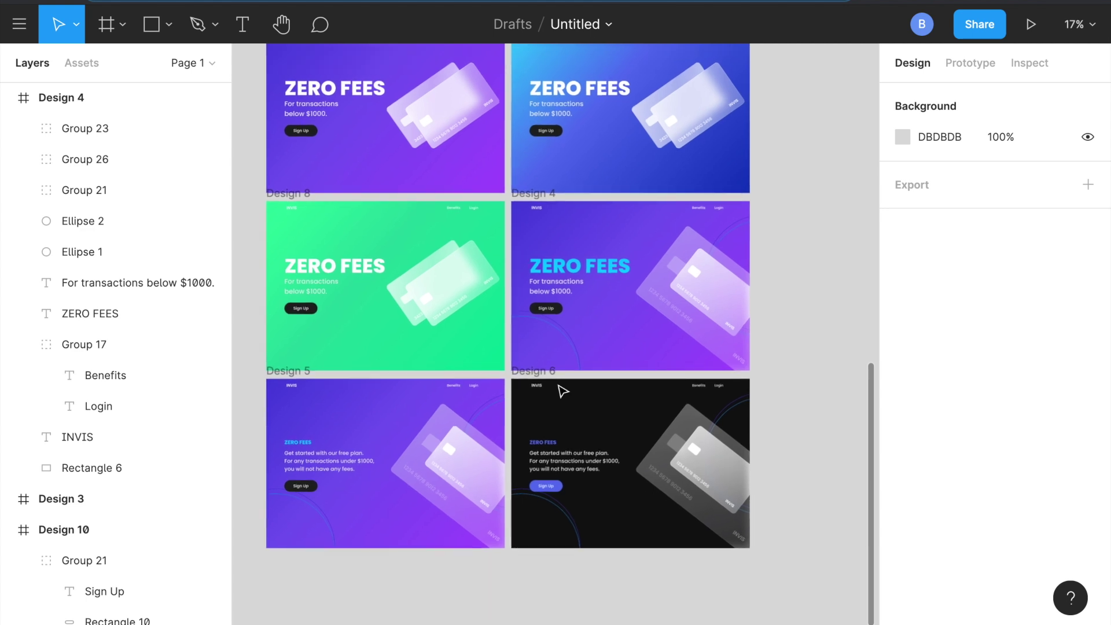
pyautogui.scroll(-2, 563, 390)
pyautogui.scroll(3, 562, 389)
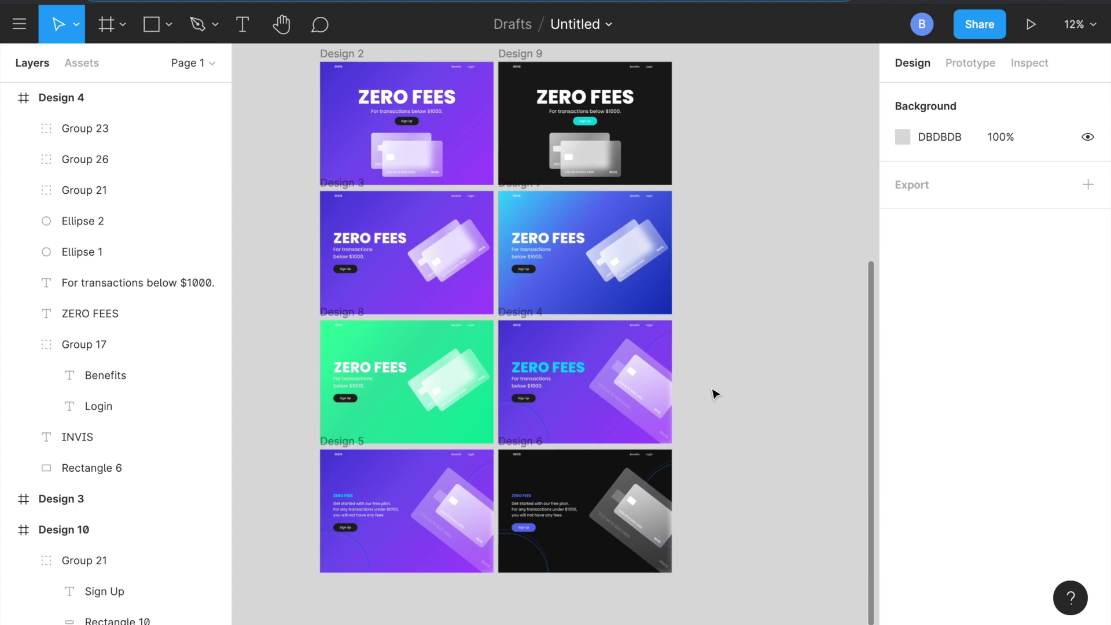
pyautogui.scroll(2, 678, 383)
pyautogui.hscroll(1, 679, 383)
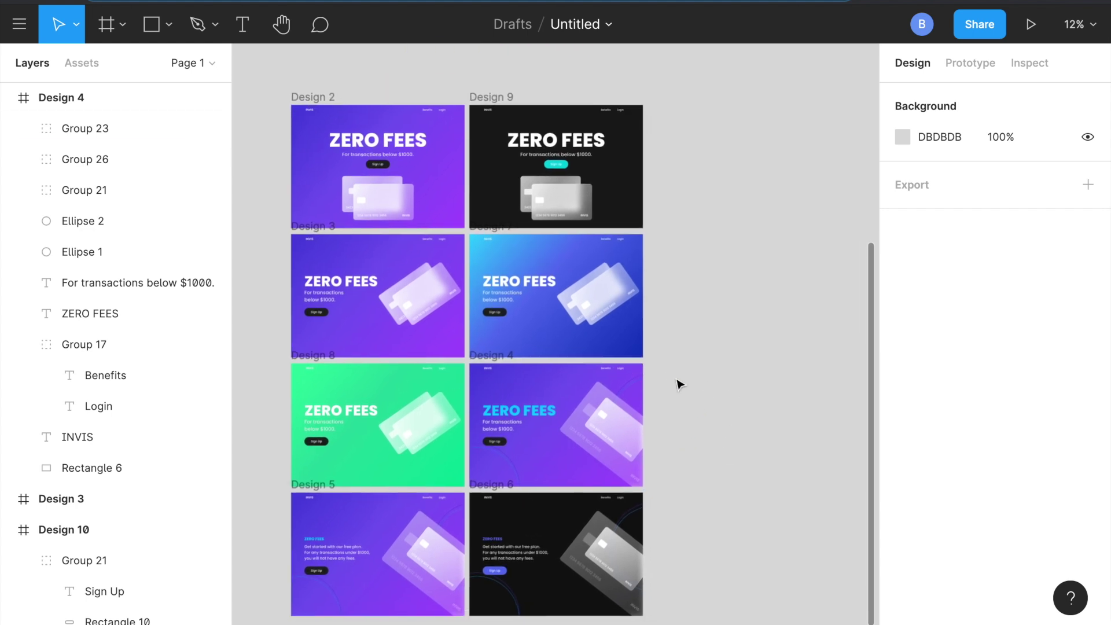